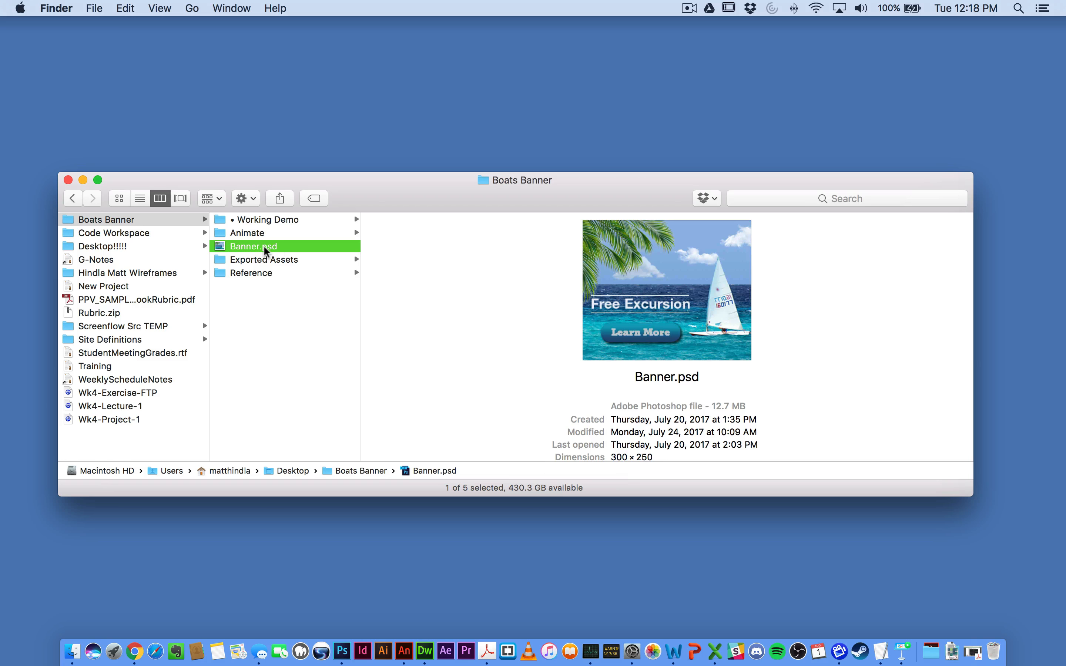
- Open Banner.psd from the Boats Banner folder in Photoshop
{"action": "double_click", "coordinate": [269, 247]}
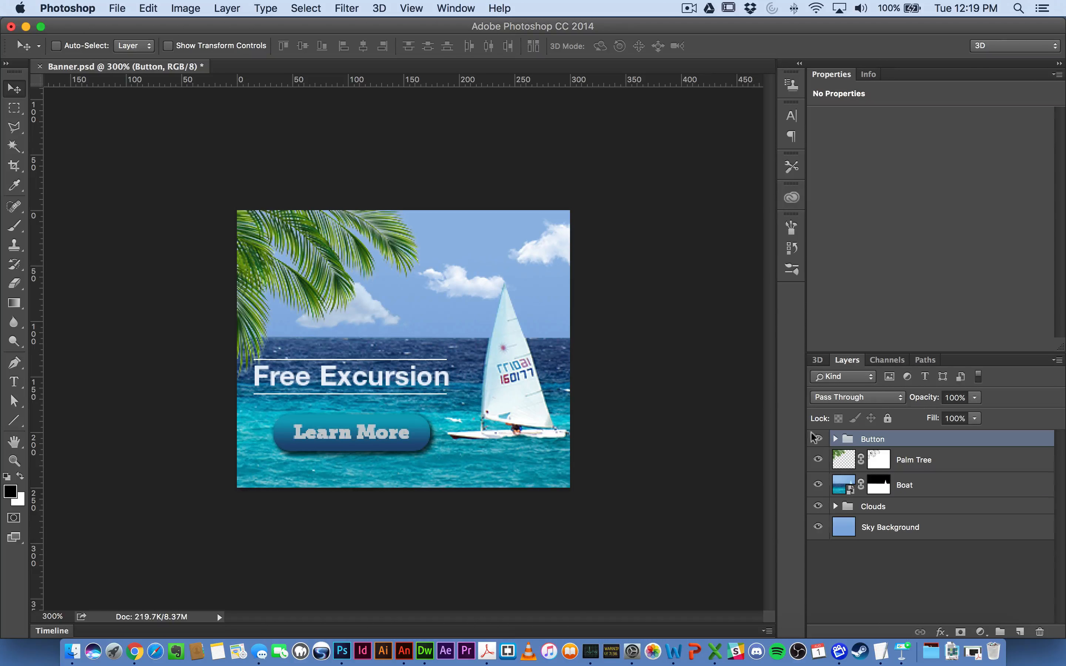
- Toggle the visibility of the Clouds group, Boat layer, Palm Tree layer and Button group to examine what each contributes
{"action": "left_click", "coordinate": [819, 506]}
{"action": "left_click", "coordinate": [819, 506]}
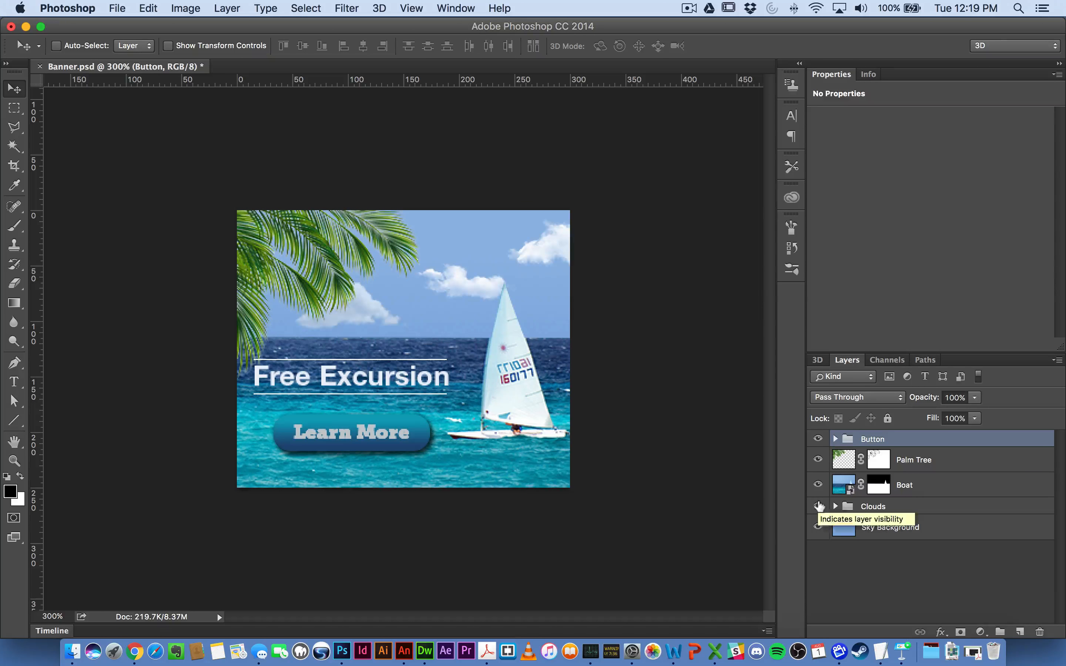
{"action": "left_click", "coordinate": [819, 506]}
{"action": "left_click", "coordinate": [819, 506]}
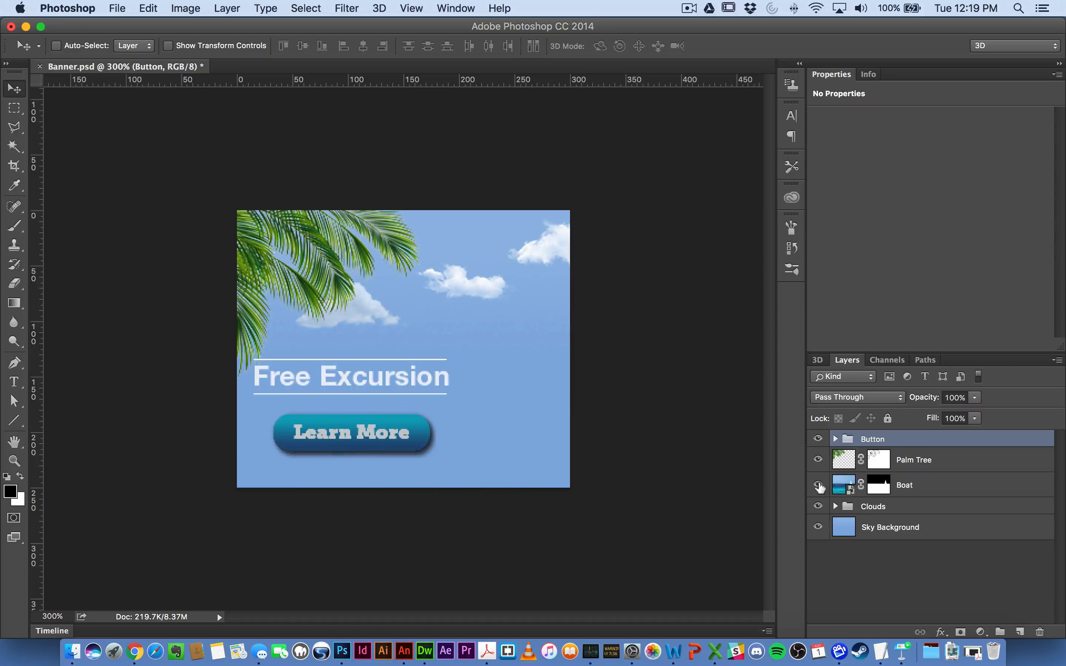
{"action": "left_click", "coordinate": [818, 485]}
{"action": "left_click", "coordinate": [818, 485]}
{"action": "left_click", "coordinate": [818, 485]}
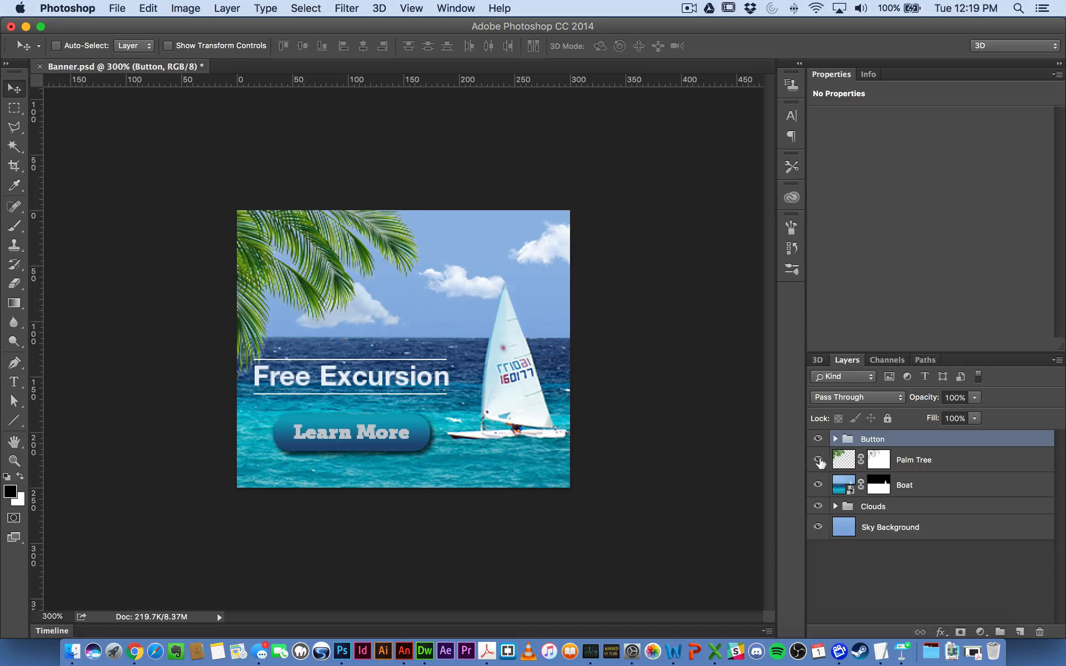
{"action": "left_click", "coordinate": [818, 460]}
{"action": "left_click", "coordinate": [818, 459]}
{"action": "left_click", "coordinate": [818, 439]}
{"action": "left_click", "coordinate": [818, 438]}
{"action": "left_click", "coordinate": [818, 439]}
{"action": "left_click", "coordinate": [818, 439]}
- Try moving the Boat layer to the left over the headline text, and undo the move
{"action": "left_click", "coordinate": [879, 487]}
{"action": "left_click_drag", "start_coordinate": [530, 375], "coordinate": [443, 373]}
{"action": "key", "text": "super+z"}
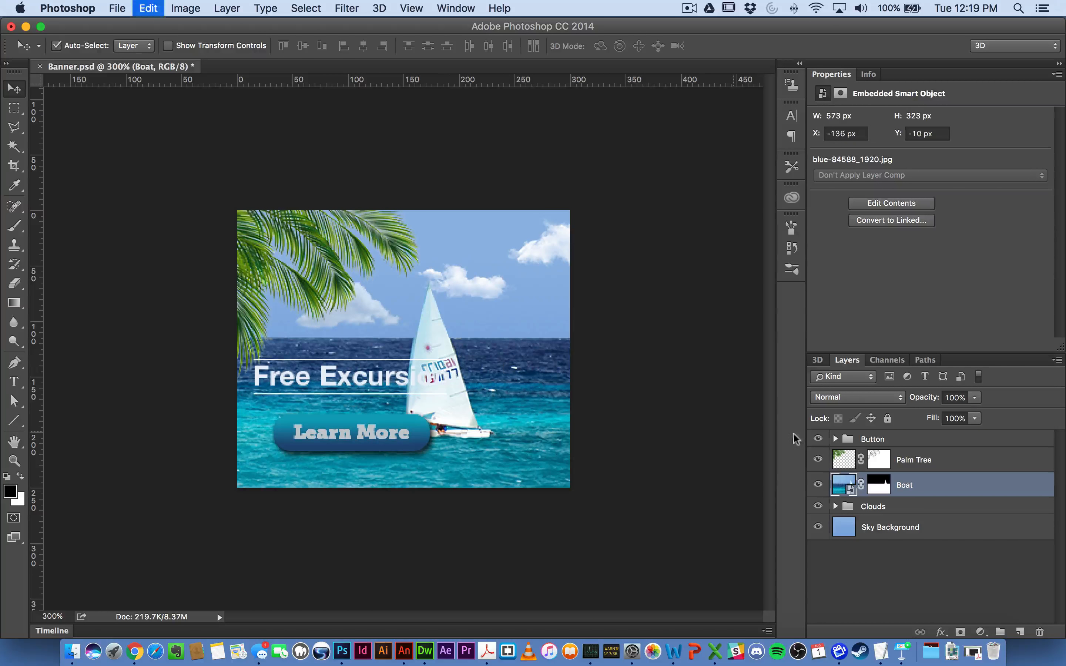
- Shift the Clouds group a little to the left in the sky and select the Palm Tree layer
{"action": "left_click", "coordinate": [833, 501]}
{"action": "left_click_drag", "start_coordinate": [491, 300], "coordinate": [408, 278]}
{"action": "left_click", "coordinate": [894, 458]}
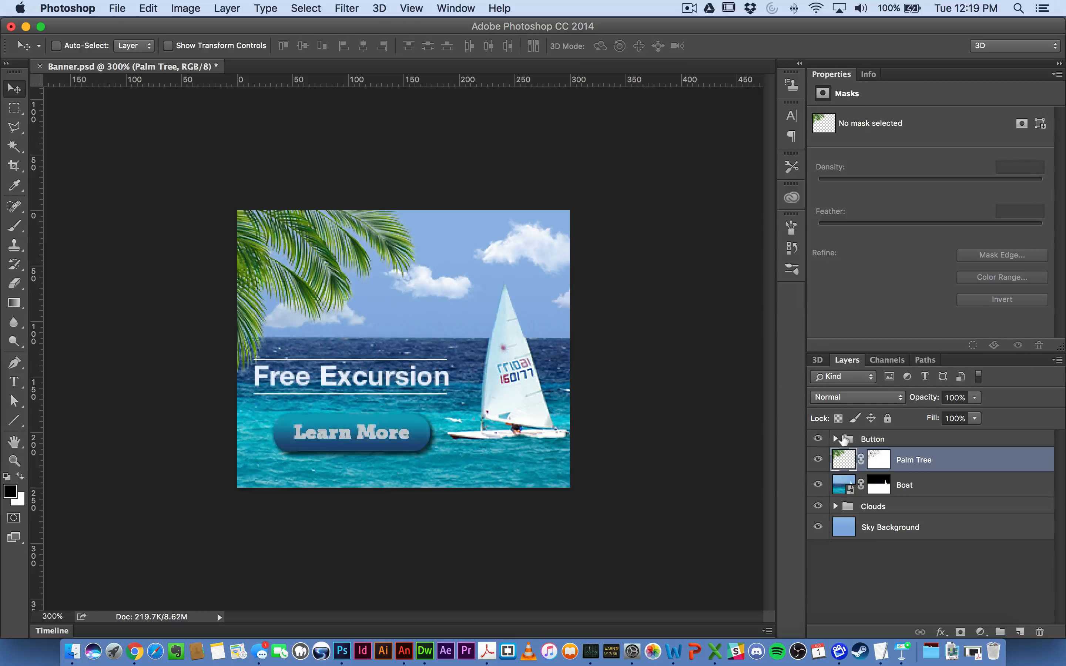
- Toggle the Button group's visibility to examine the headline and button artwork it holds
{"action": "left_click", "coordinate": [818, 439]}
{"action": "left_click", "coordinate": [818, 439]}
{"action": "left_click", "coordinate": [818, 439]}
{"action": "left_click", "coordinate": [818, 439]}
- Look through the layers inside the Clouds group, and toggle the visibility of the group and the Boat layer
{"action": "left_click", "coordinate": [836, 507]}
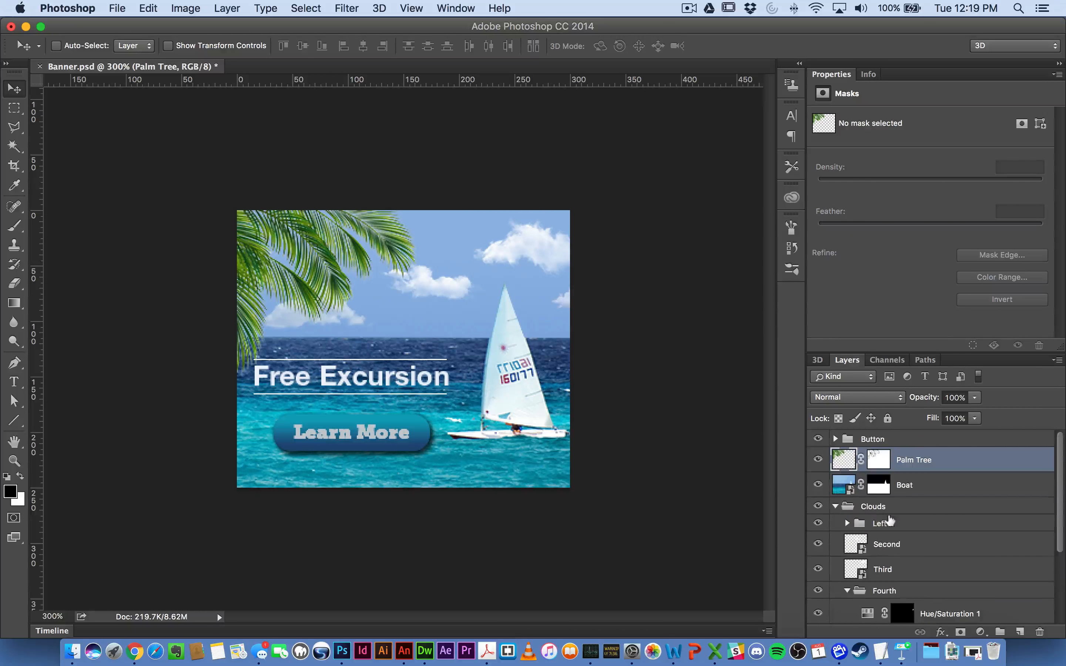
{"action": "scroll", "coordinate": [876, 518], "scroll_direction": "down", "scroll_amount": 3}
{"action": "scroll", "coordinate": [877, 517], "scroll_direction": "up", "scroll_amount": 2}
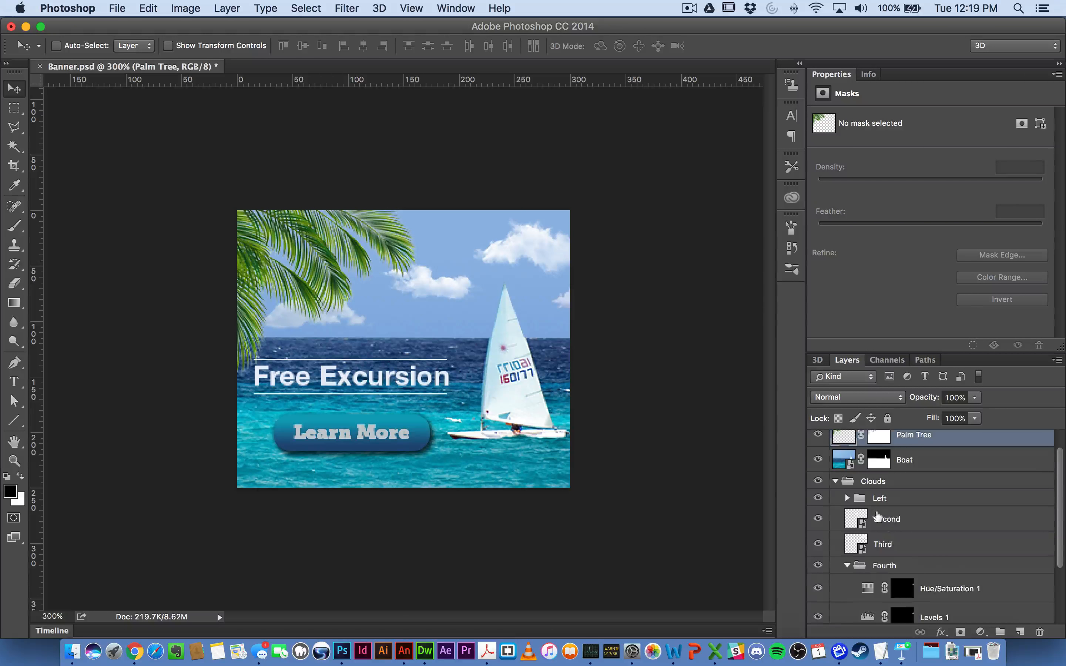
{"action": "left_click", "coordinate": [835, 481]}
{"action": "left_click", "coordinate": [818, 506]}
{"action": "left_click", "coordinate": [818, 506]}
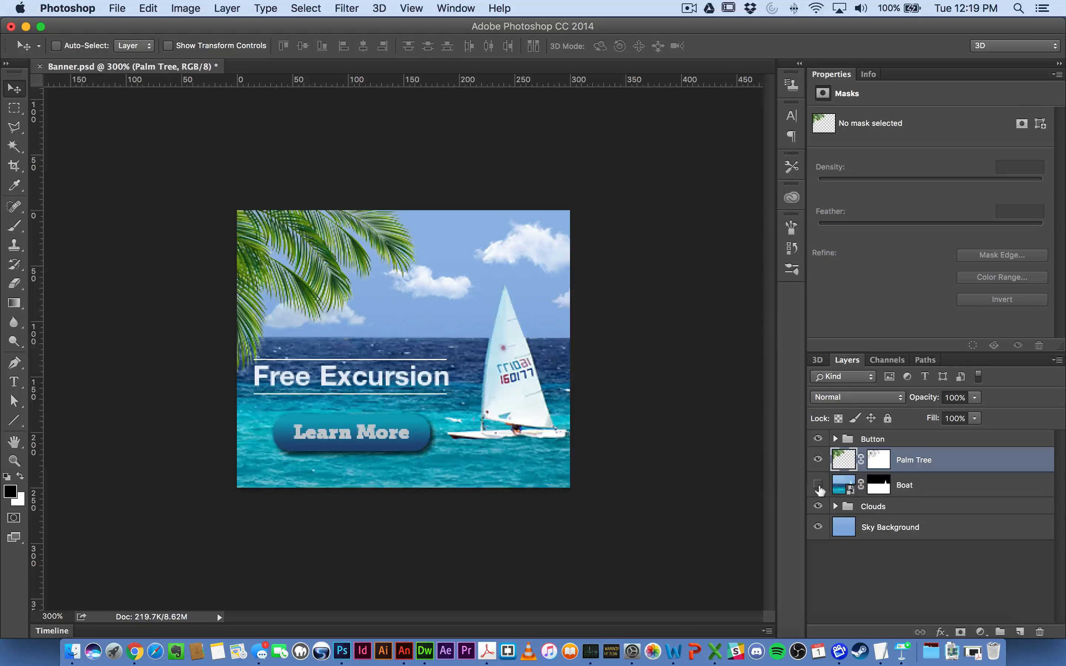
{"action": "left_click", "coordinate": [818, 485]}
- Disable and re-enable the Boat layer's mask and toggle the layer's visibility to examine what the mask hides
{"action": "left_click", "coordinate": [879, 485]}
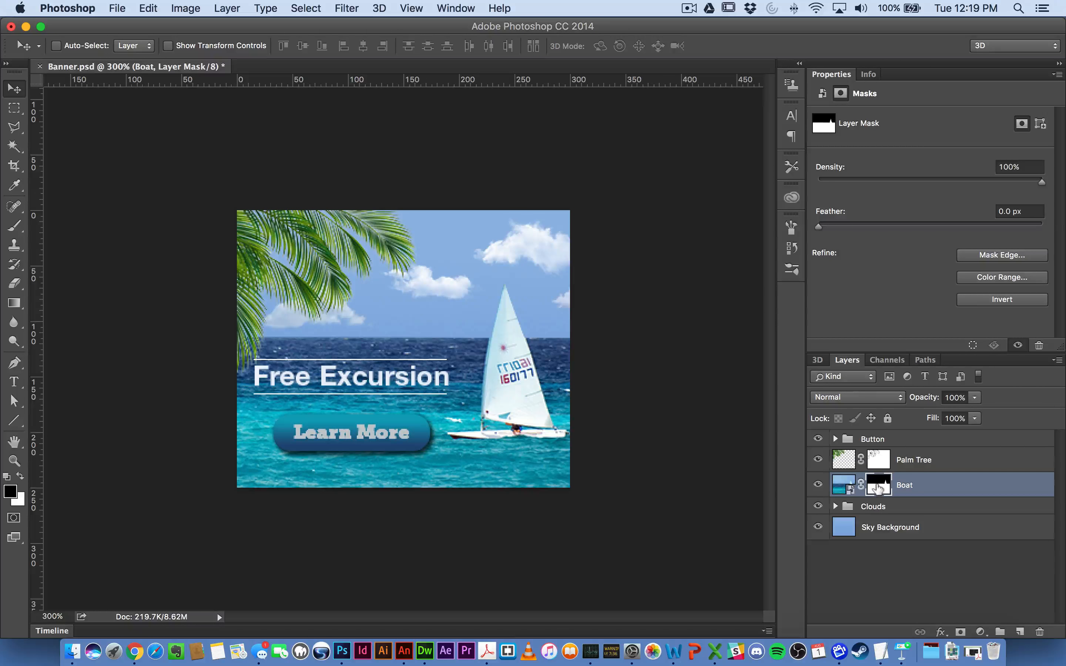
{"action": "left_click", "coordinate": [878, 487], "text": "shift"}
{"action": "left_click", "coordinate": [879, 486], "text": "shift"}
{"action": "left_click", "coordinate": [818, 484]}
{"action": "left_click", "coordinate": [818, 485]}
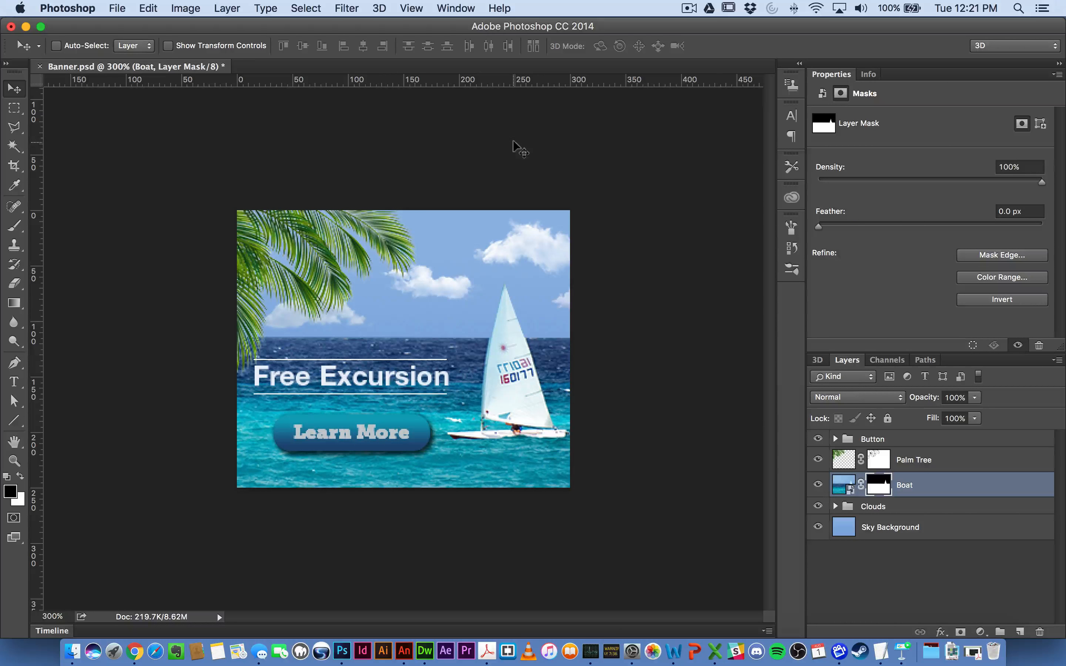
- Hide the Clouds, Boat, Palm Tree and Button layers, leaving only Sky Background visible
{"action": "left_click", "coordinate": [818, 506]}
{"action": "left_click", "coordinate": [818, 484]}
{"action": "left_click_drag", "start_coordinate": [817, 488], "coordinate": [818, 443]}
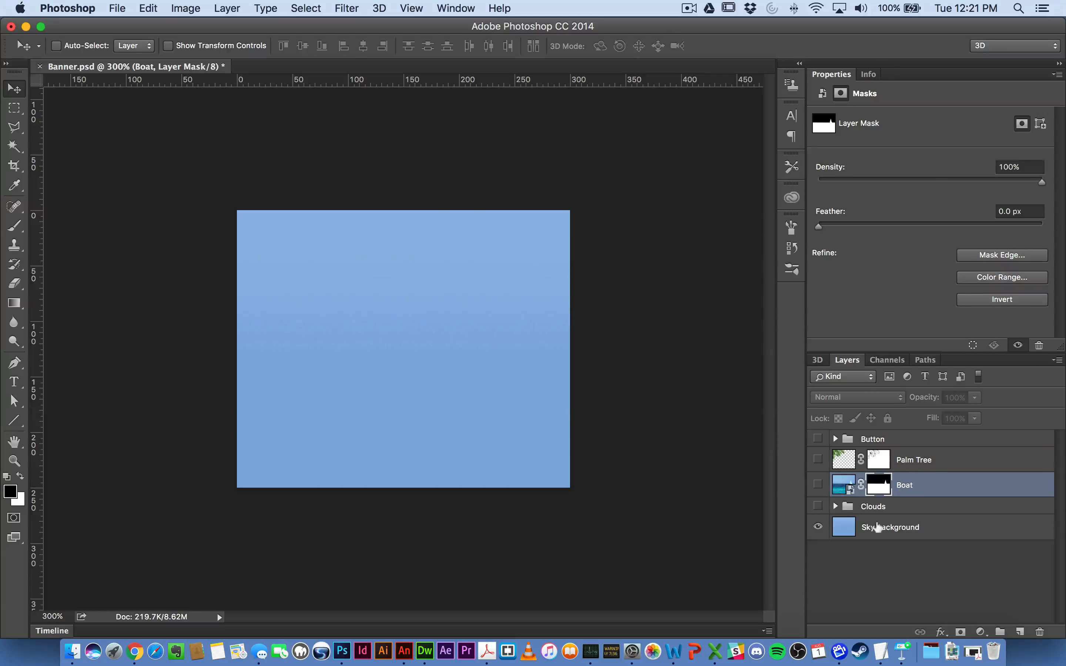
- Start a Save for Web export of the sky background and set its format to JPEG
{"action": "left_click", "coordinate": [125, 11]}
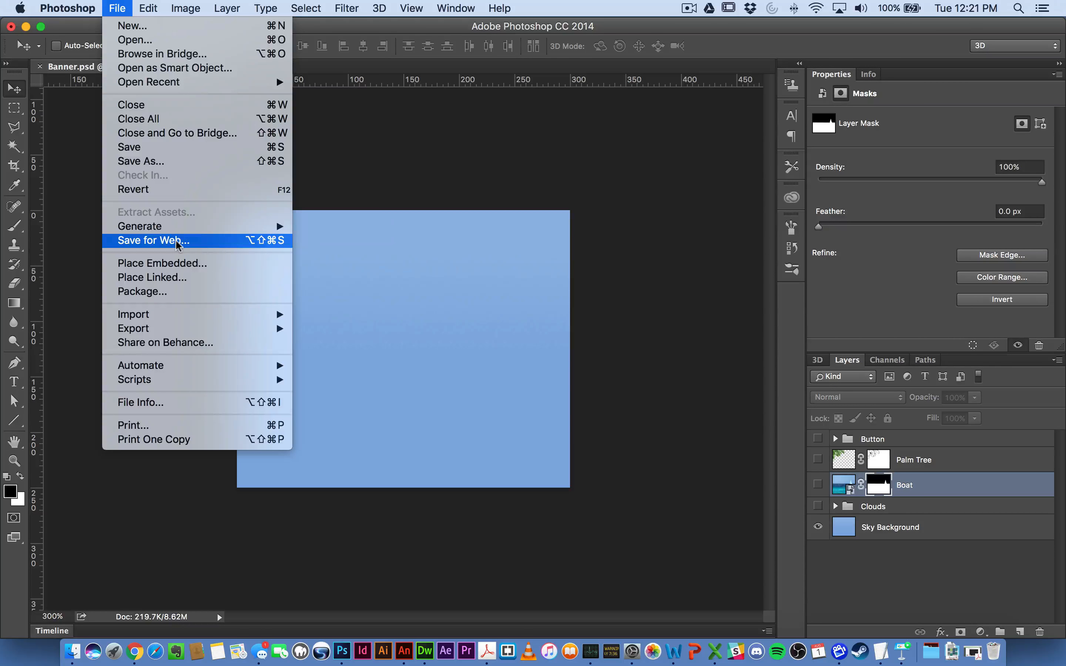
{"action": "left_click", "coordinate": [200, 241]}
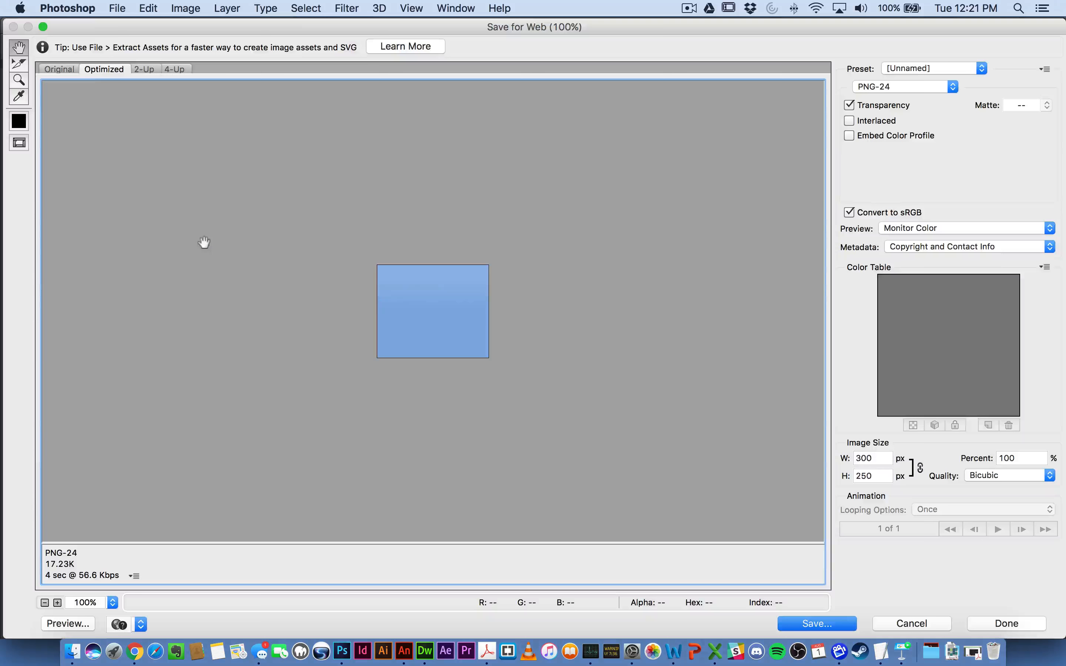
{"action": "left_click", "coordinate": [861, 83]}
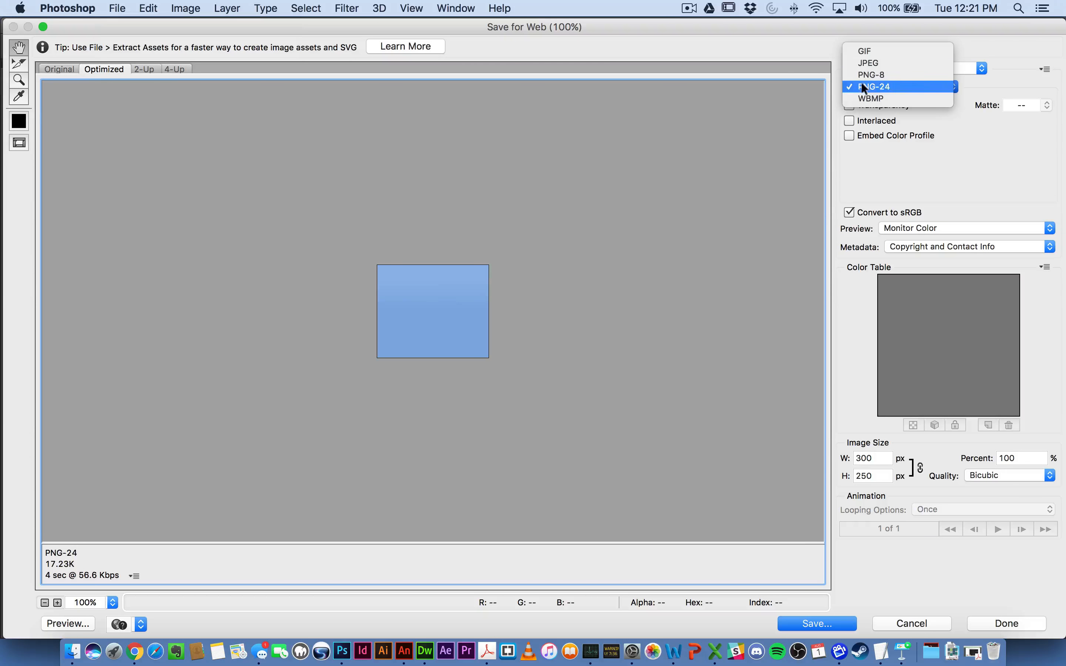
{"action": "left_click", "coordinate": [860, 60]}
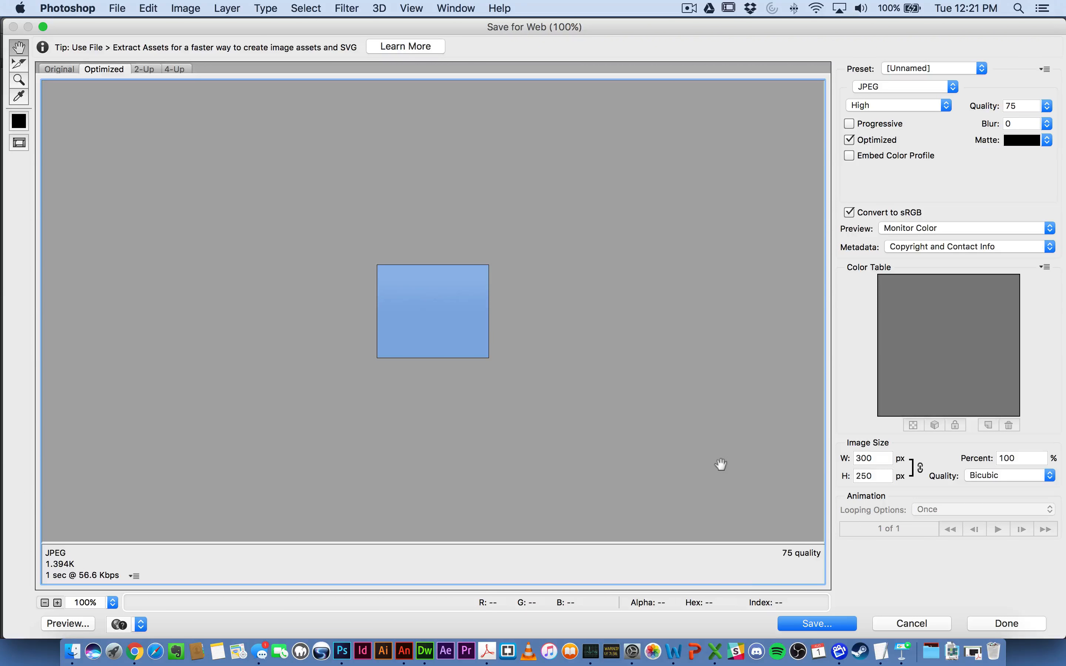
- Continue to saving the image and create a new folder named assets inside Boats Banner's Working Demo folder
{"action": "left_click", "coordinate": [806, 624]}
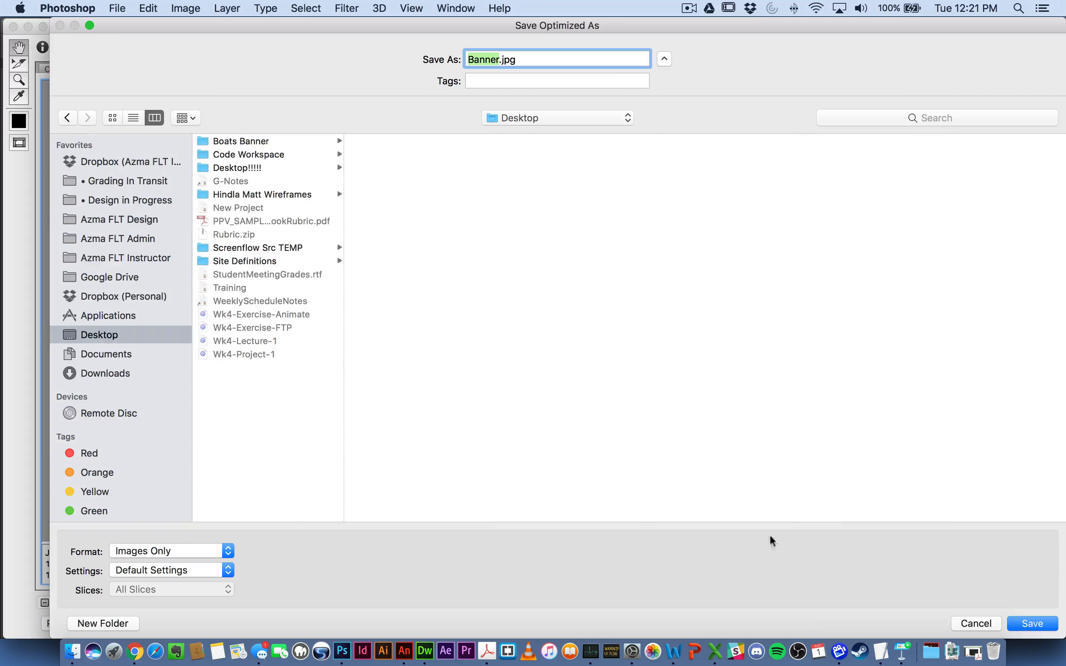
{"action": "left_click", "coordinate": [253, 143]}
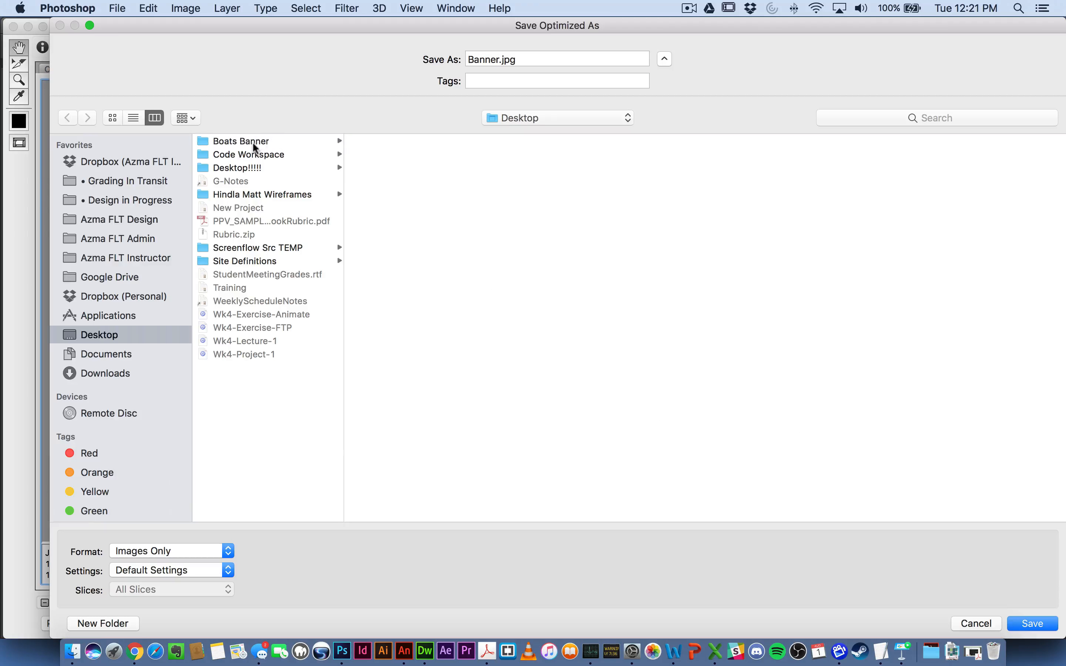
{"action": "left_click", "coordinate": [434, 142]}
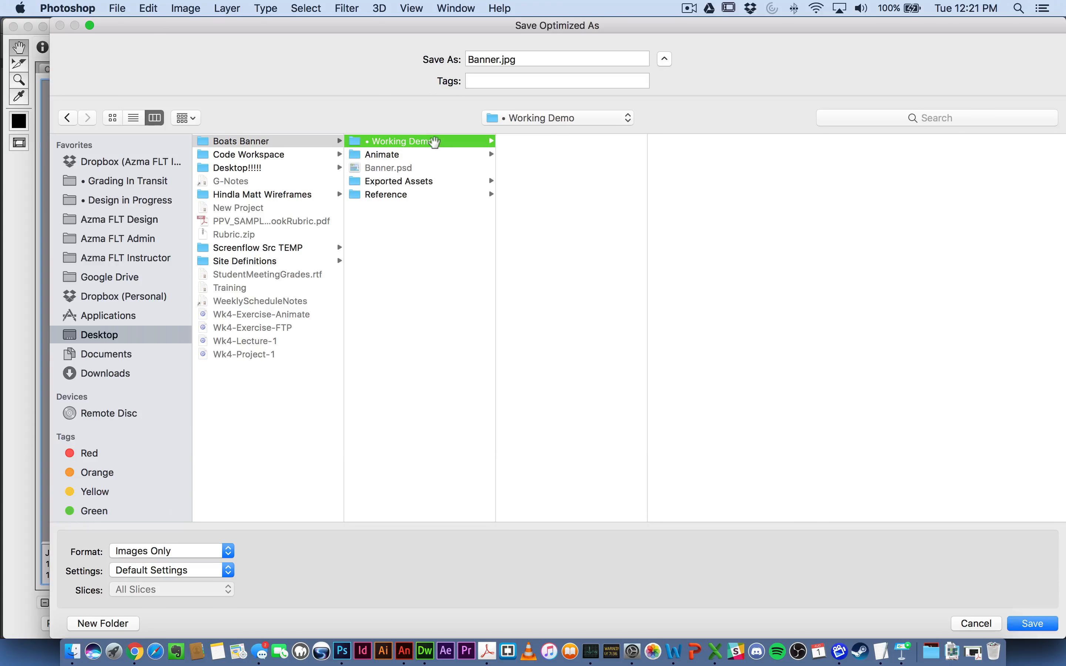
{"action": "left_click", "coordinate": [105, 623]}
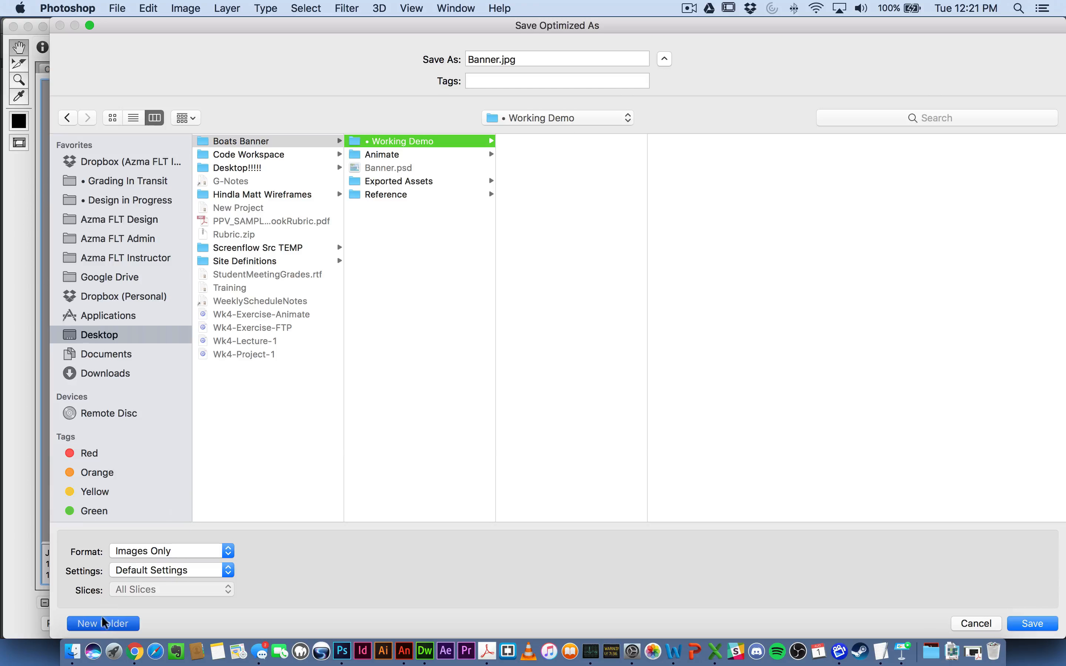
{"action": "type", "text": "assets"}
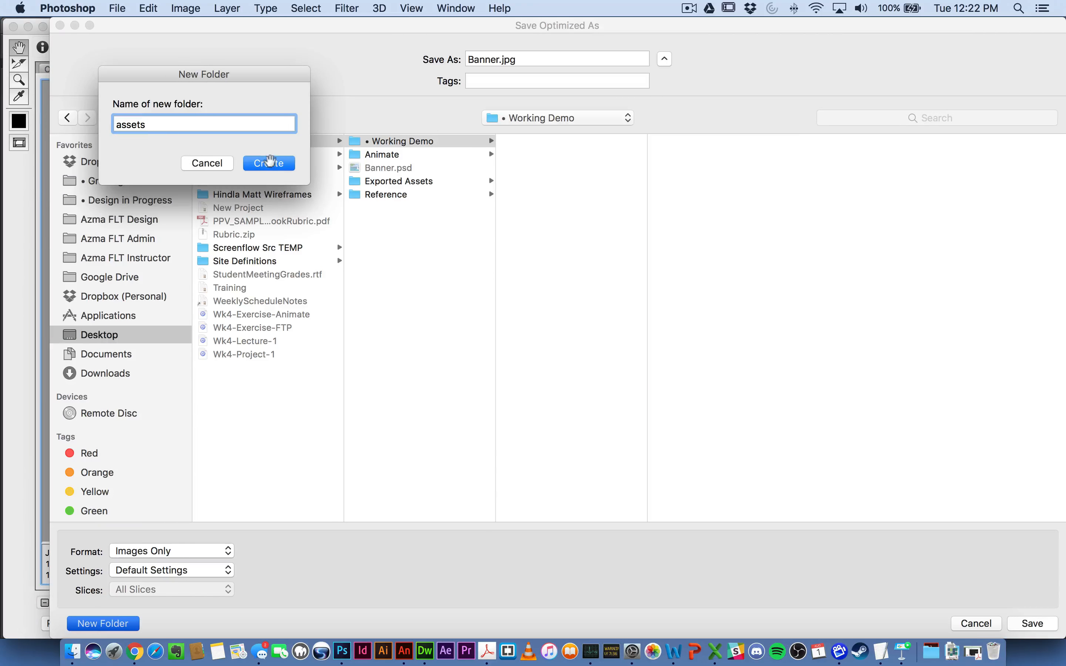
{"action": "left_click", "coordinate": [270, 162]}
- Name the exported image sky-bg.jpg and save it in the assets folder
{"action": "left_click", "coordinate": [498, 59]}
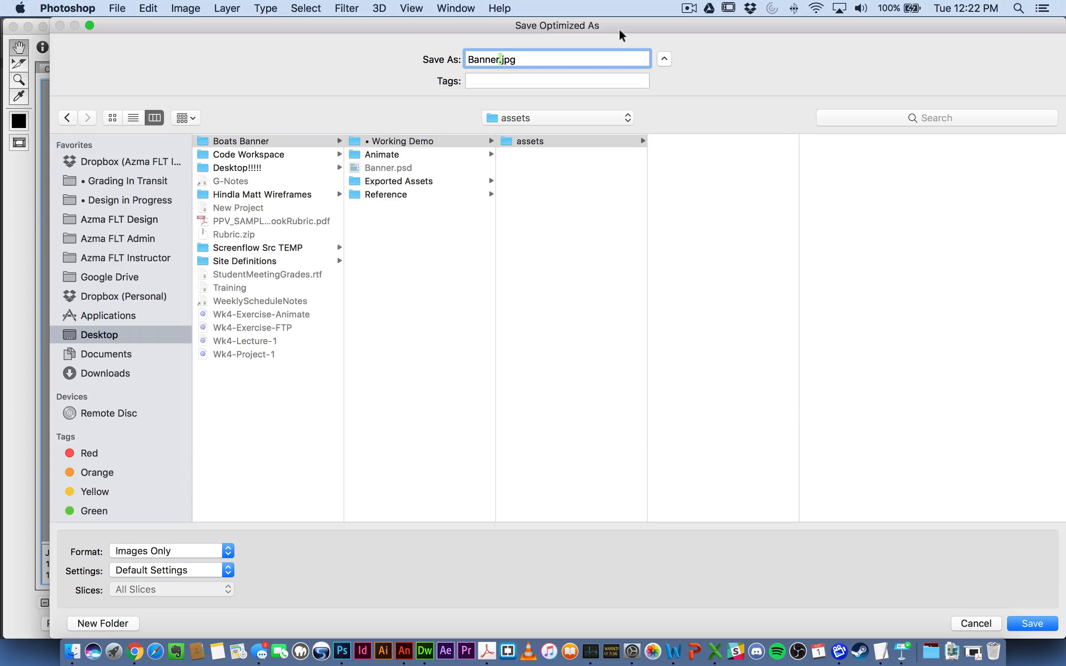
{"action": "key", "text": "shift+alt+Left"}
{"action": "type", "text": "sky-bg"}
{"action": "left_click", "coordinate": [1044, 624]}
{"action": "left_click", "coordinate": [646, 282]}
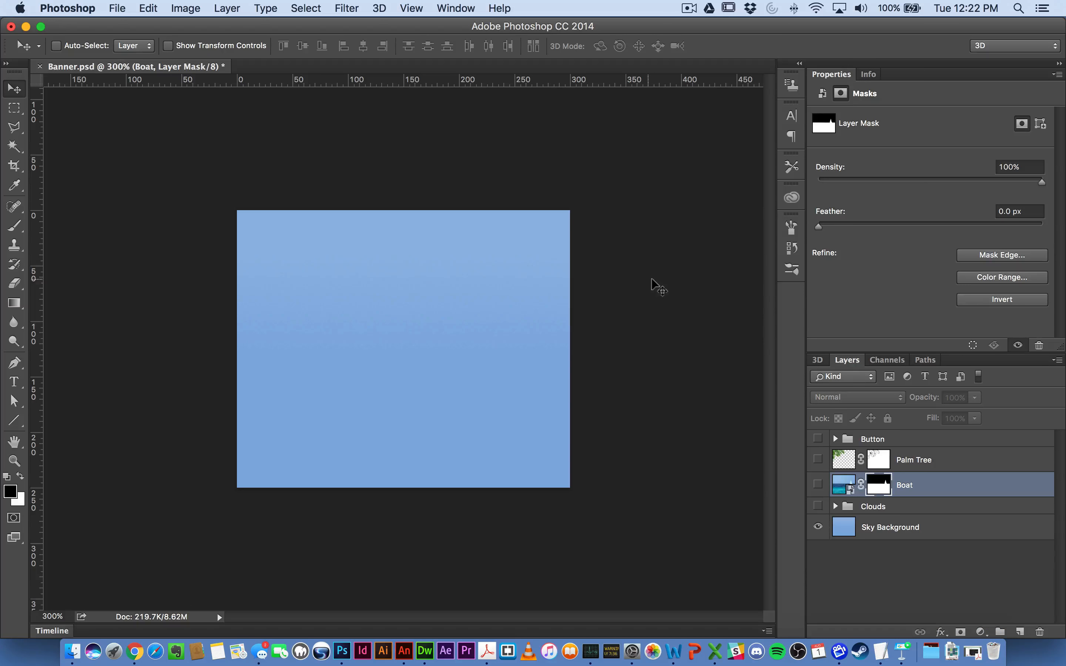
- Hide the Sky Background layer and preview the Clouds group and the Boat layer on their own
{"action": "left_click", "coordinate": [818, 526]}
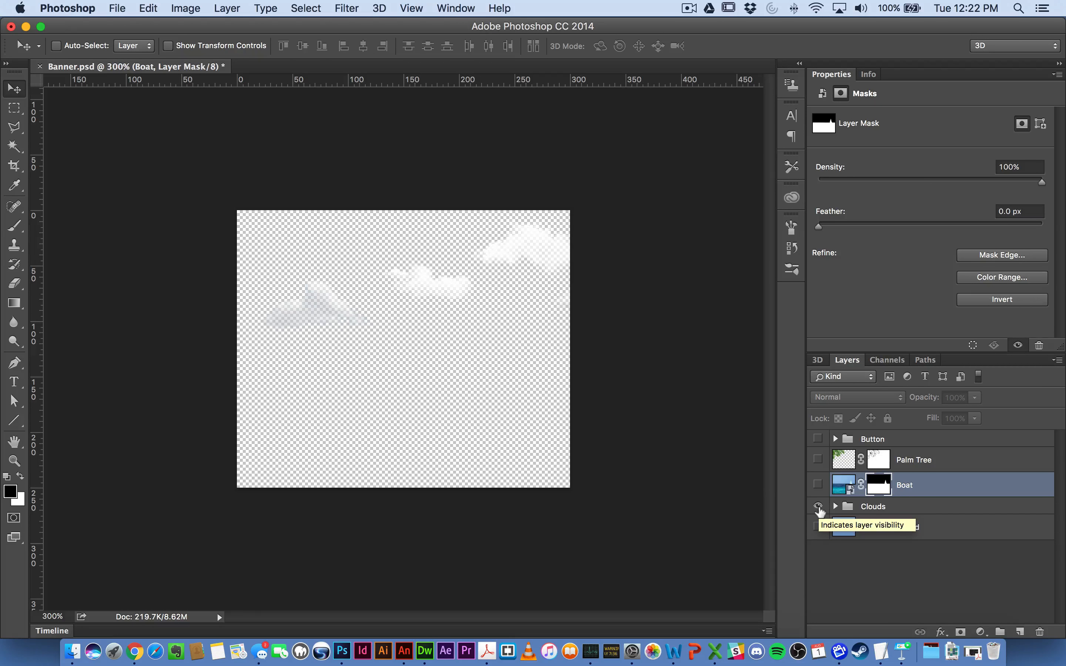
{"action": "left_click", "coordinate": [818, 506]}
{"action": "left_click", "coordinate": [818, 506]}
{"action": "left_click", "coordinate": [818, 506]}
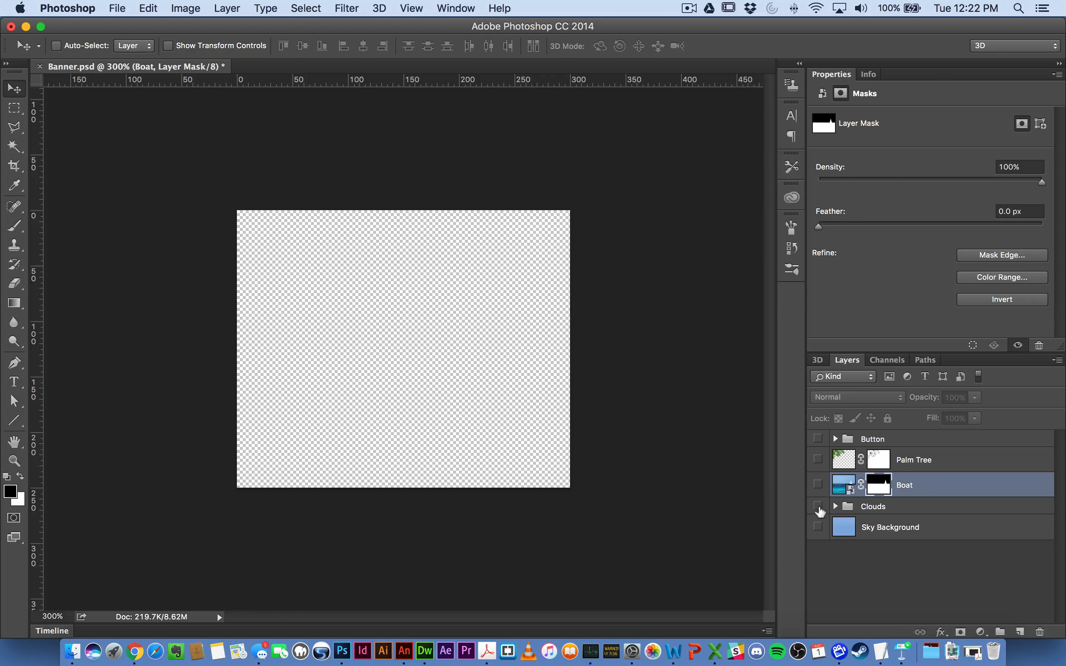
{"action": "left_click", "coordinate": [818, 486]}
{"action": "left_click", "coordinate": [818, 485]}
- Show only the Palm Tree layer and nudge the palm leaves slightly up and to the right
{"action": "left_click", "coordinate": [818, 459]}
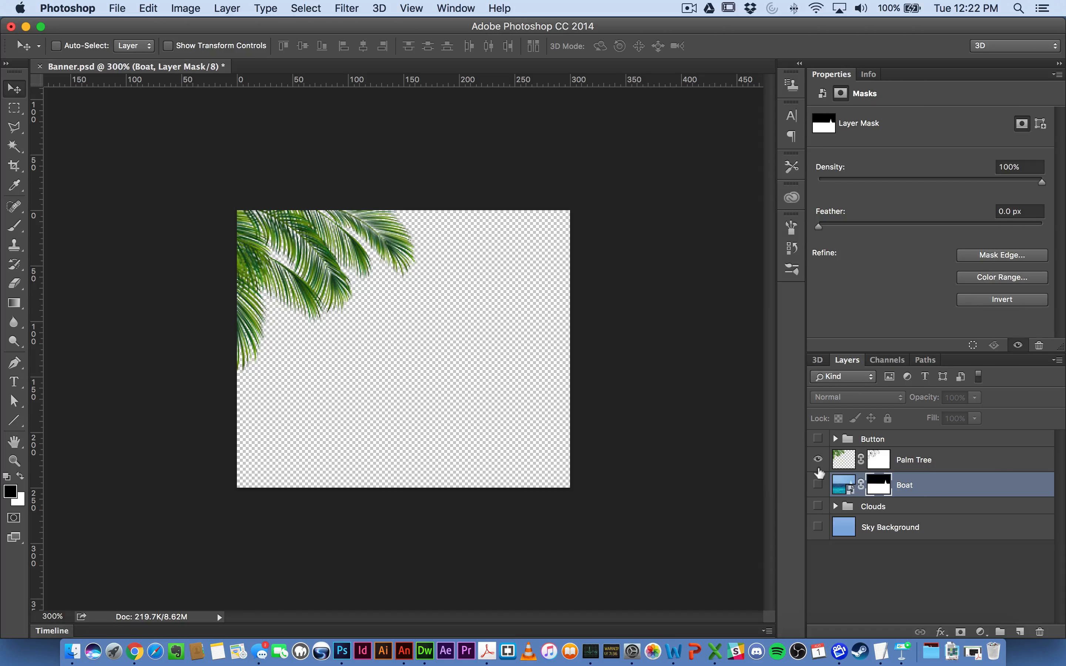
{"action": "left_click", "coordinate": [923, 465]}
{"action": "mouse_move", "coordinate": [327, 238]}
{"action": "left_mouse_down"}
{"action": "mouse_move", "coordinate": [352, 225]}
{"action": "mouse_move", "coordinate": [422, 230]}
{"action": "mouse_move", "coordinate": [340, 232]}
{"action": "left_mouse_up"}
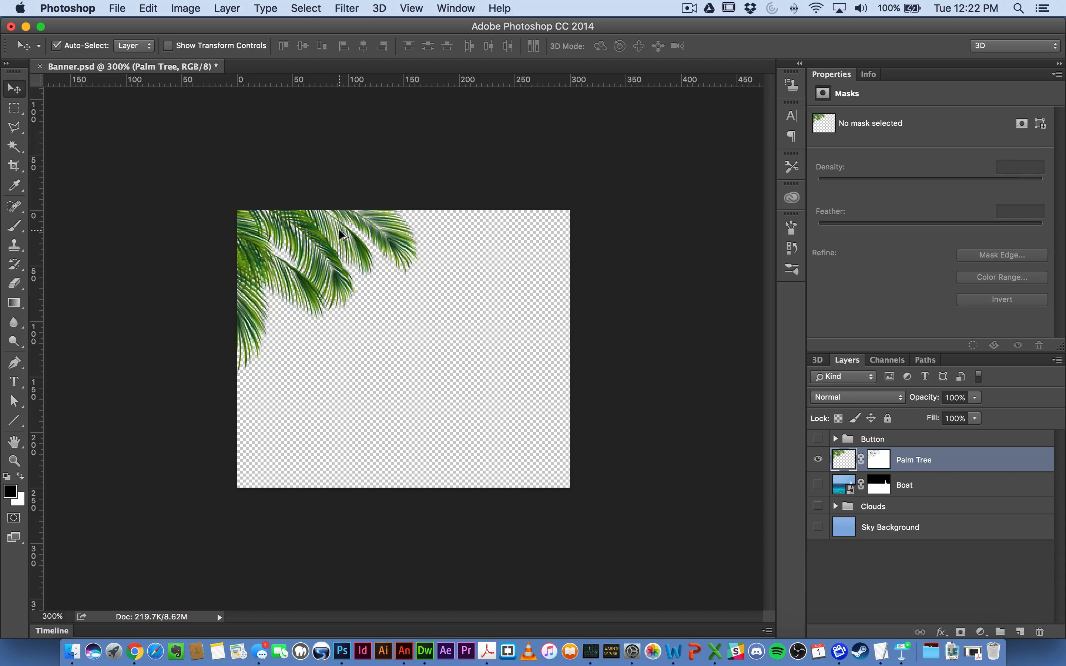
- Start a Save for Web export of the palm tree as PNG-24 with Transparency enabled
{"action": "key", "text": "super+alt+shift+s"}
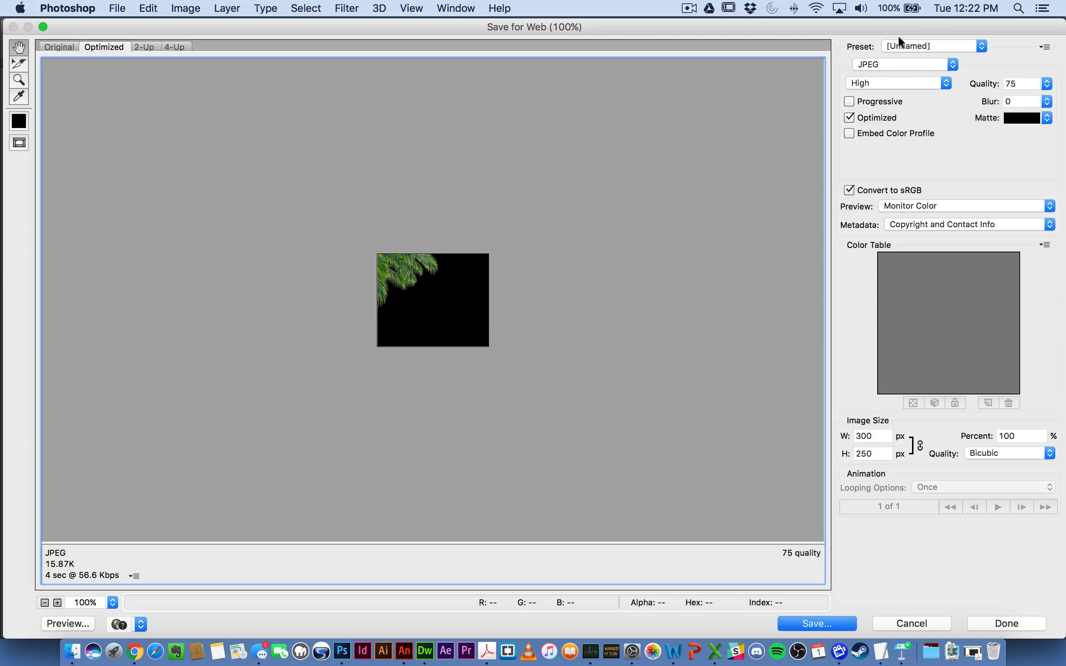
{"action": "left_click", "coordinate": [884, 61]}
{"action": "left_click", "coordinate": [880, 82]}
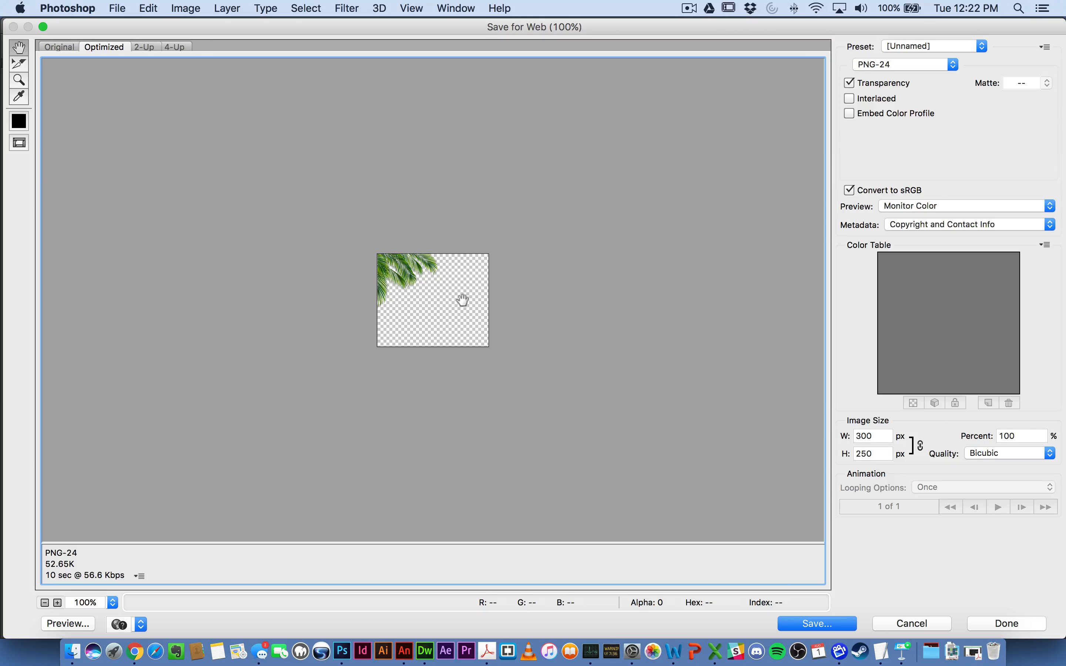
{"action": "left_click", "coordinate": [876, 81]}
{"action": "left_click", "coordinate": [876, 80]}
- Save the palm tree export as palm-sm.png in the assets folder
{"action": "left_click", "coordinate": [819, 617]}
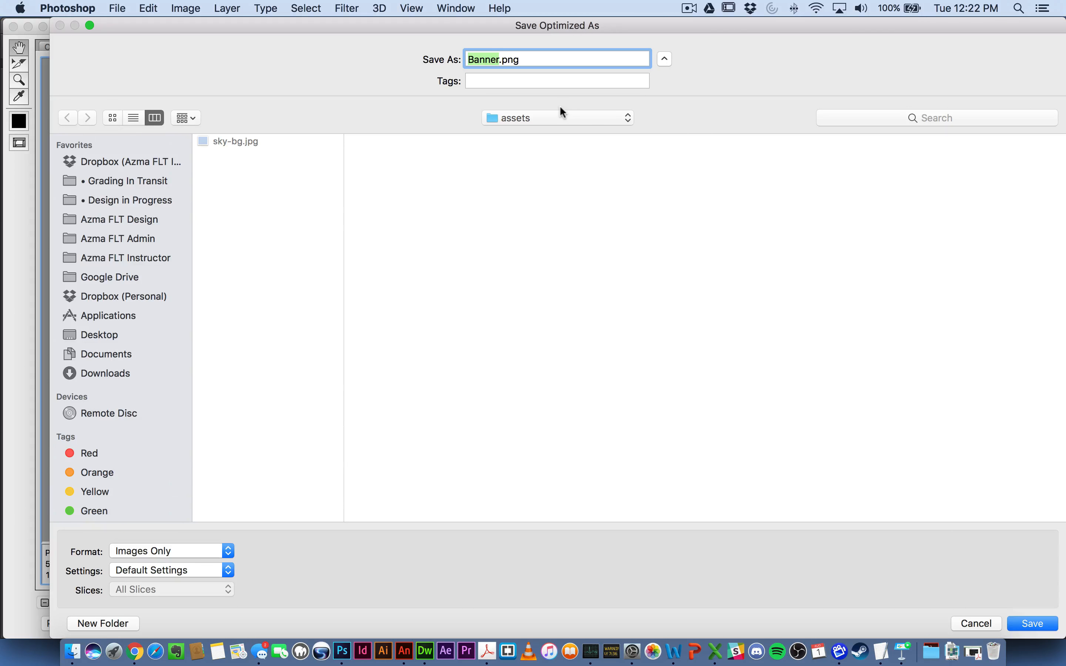
{"action": "type", "text": "d"}
{"action": "key", "text": "BackSpace"}
{"action": "type", "text": "palm-"}
{"action": "type", "text": "sm"}
{"action": "key", "text": "Return"}
{"action": "key", "text": "Return"}
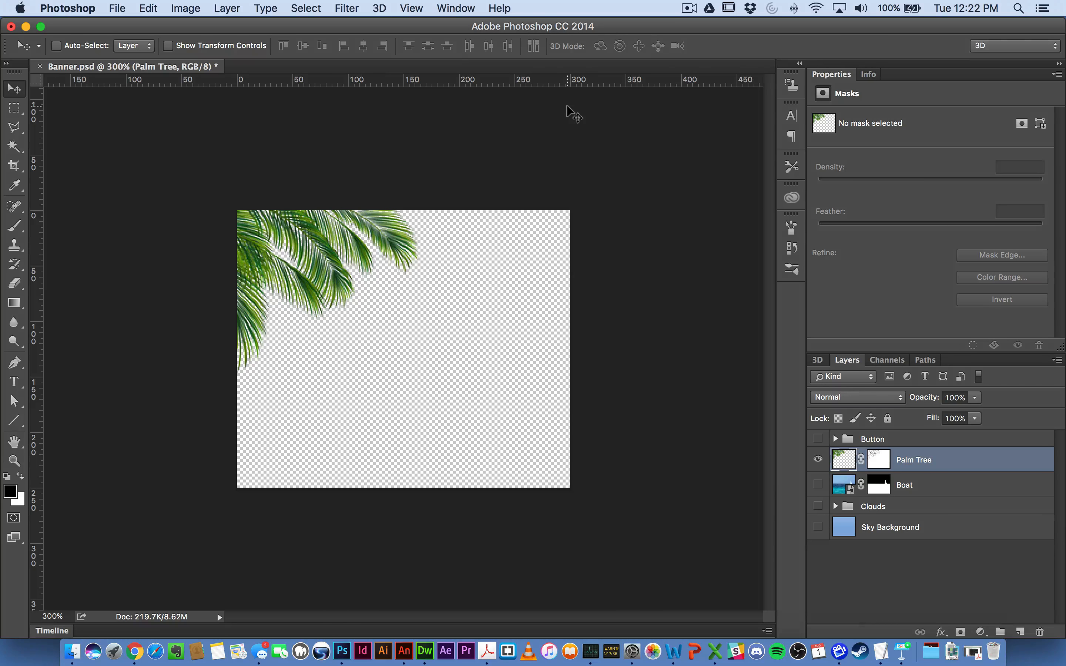
- Hide the Palm Tree layer, preview the Boat layer and Clouds group individually, and leave only the Button group visible
{"action": "left_click", "coordinate": [818, 459]}
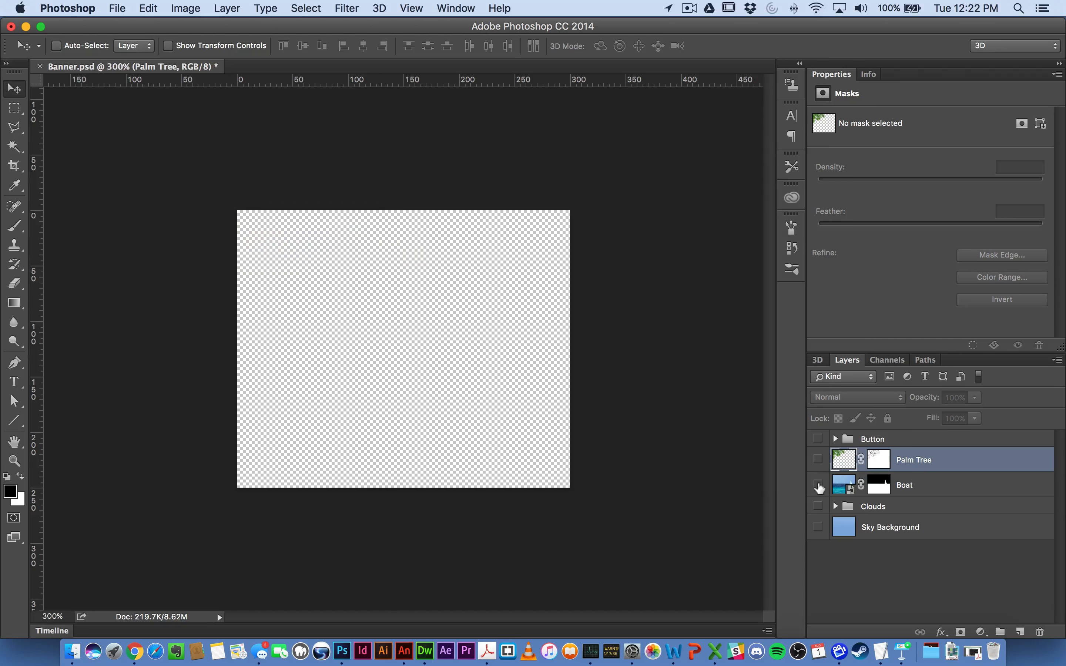
{"action": "left_click", "coordinate": [817, 485]}
{"action": "left_click", "coordinate": [818, 485]}
{"action": "left_click", "coordinate": [817, 506]}
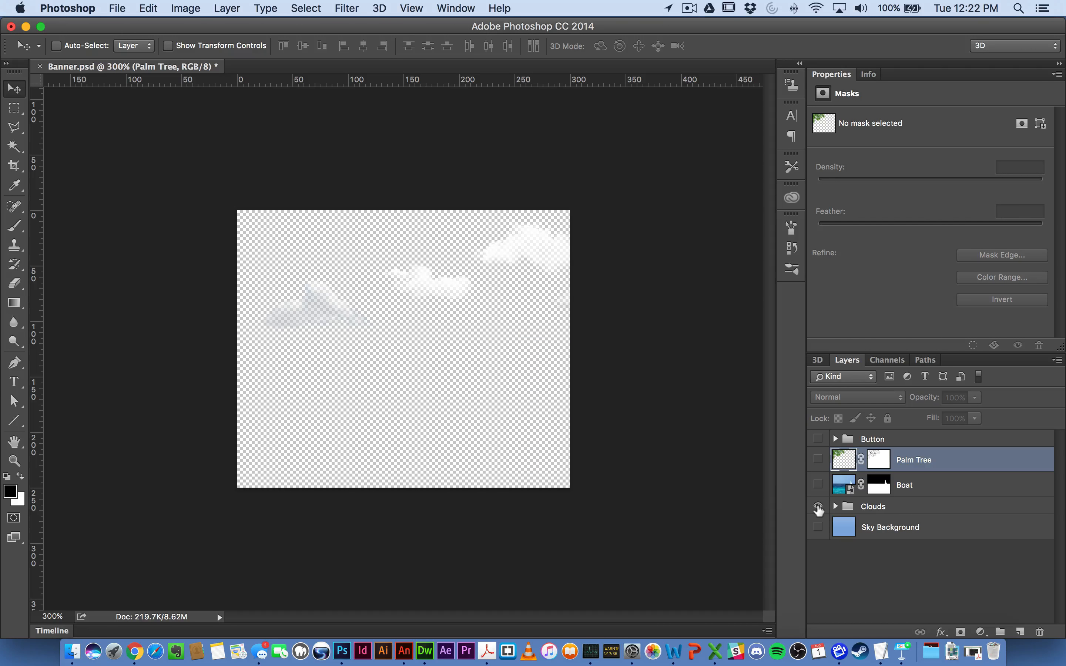
{"action": "left_click", "coordinate": [818, 506]}
{"action": "left_click", "coordinate": [818, 485]}
{"action": "left_click", "coordinate": [818, 485]}
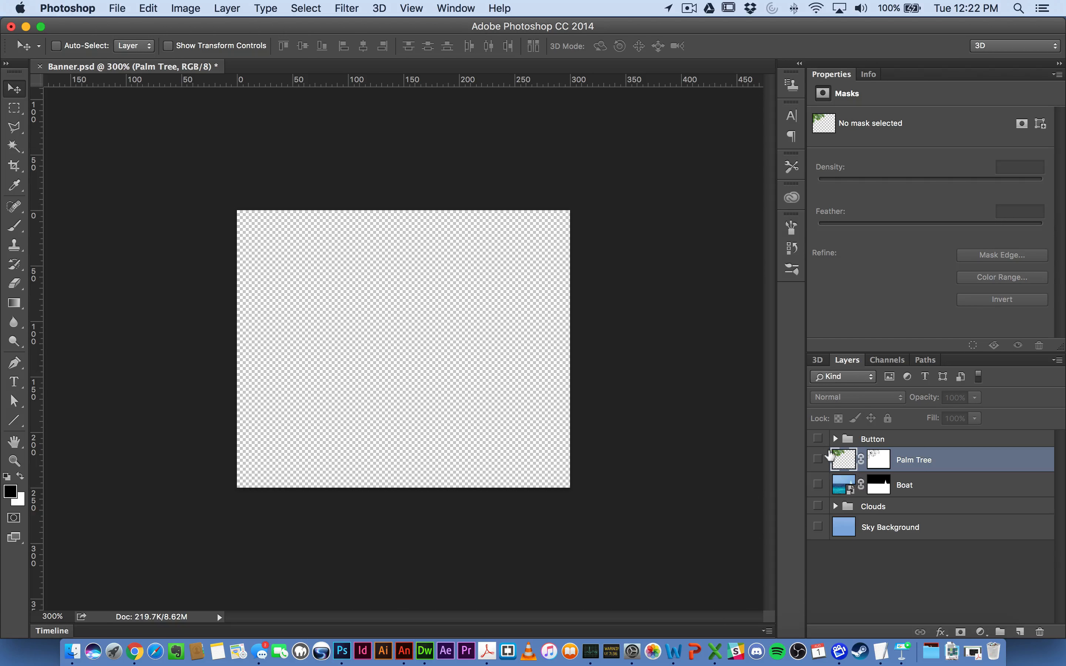
{"action": "left_click", "coordinate": [818, 440]}
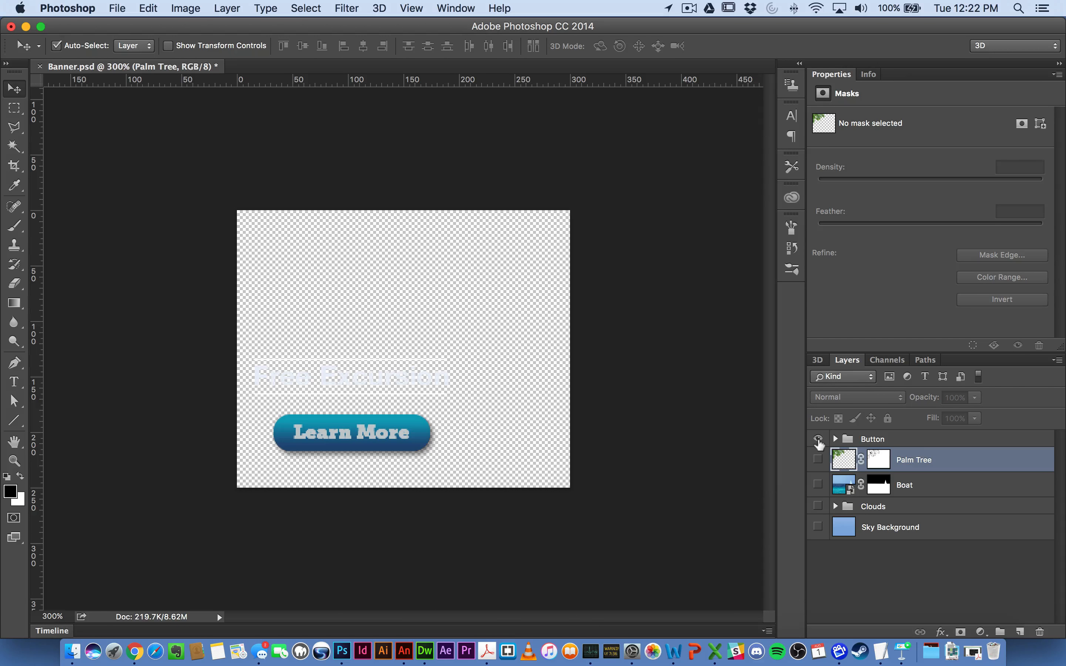
- Expand the Button group, hide its Button Pushed layer, and select the Button Normal layer
{"action": "left_click", "coordinate": [836, 439]}
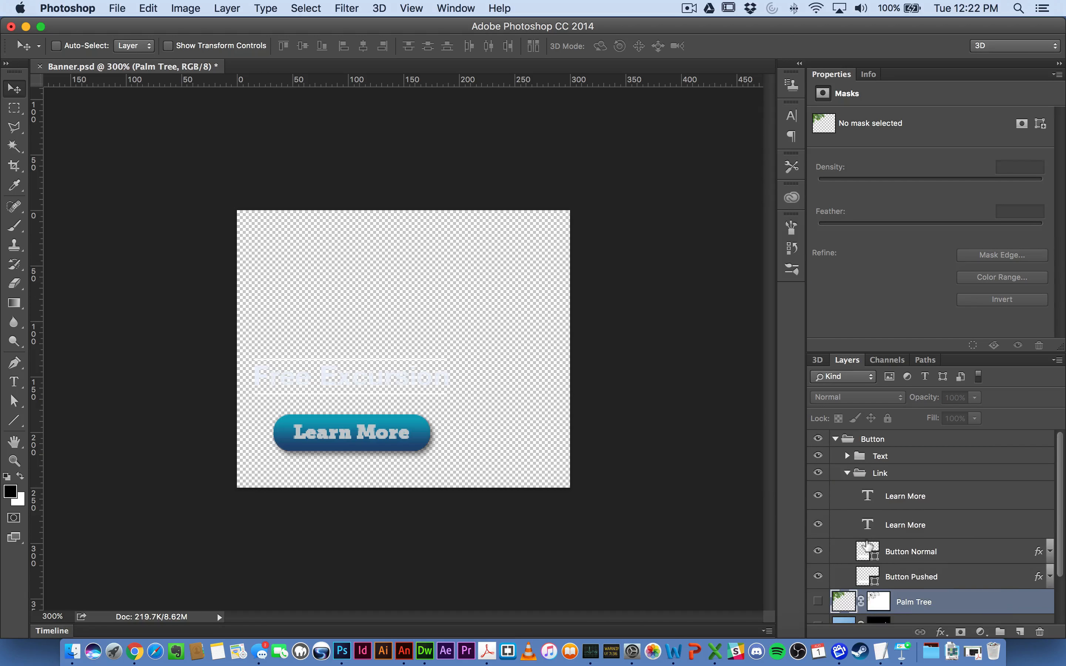
{"action": "scroll", "coordinate": [867, 548], "scroll_direction": "down", "scroll_amount": 2}
{"action": "left_click", "coordinate": [818, 519]}
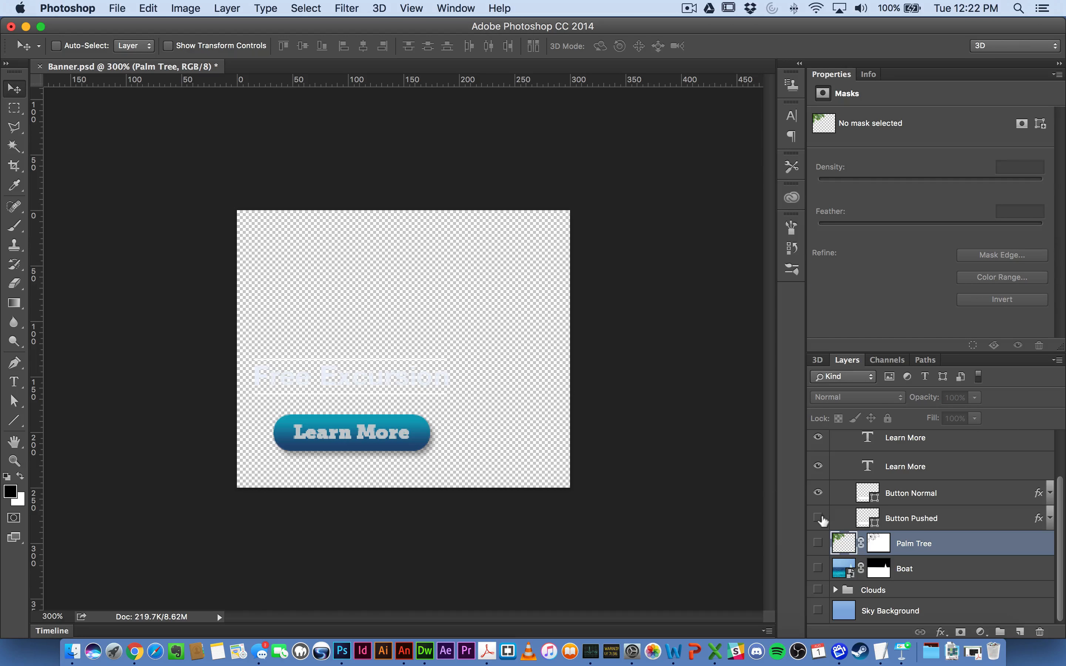
{"action": "left_click", "coordinate": [818, 518]}
{"action": "left_click", "coordinate": [818, 518]}
{"action": "left_click", "coordinate": [892, 494]}
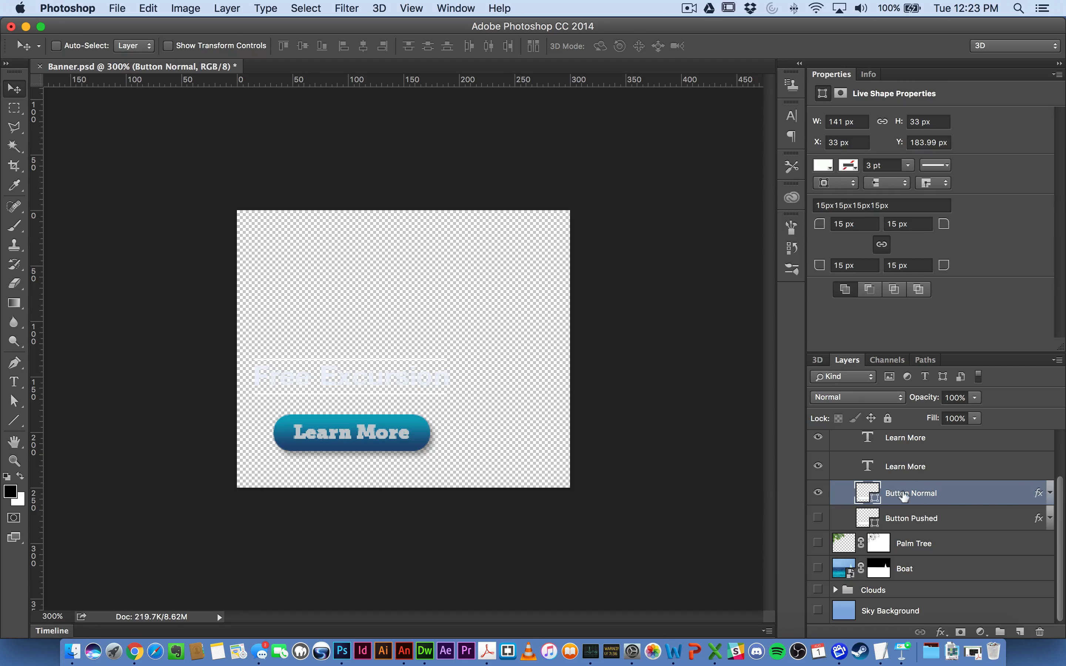
- Hide the upper Learn More text layer in the Link group and rename it Learn More Button Over Text
{"action": "key", "text": "t"}
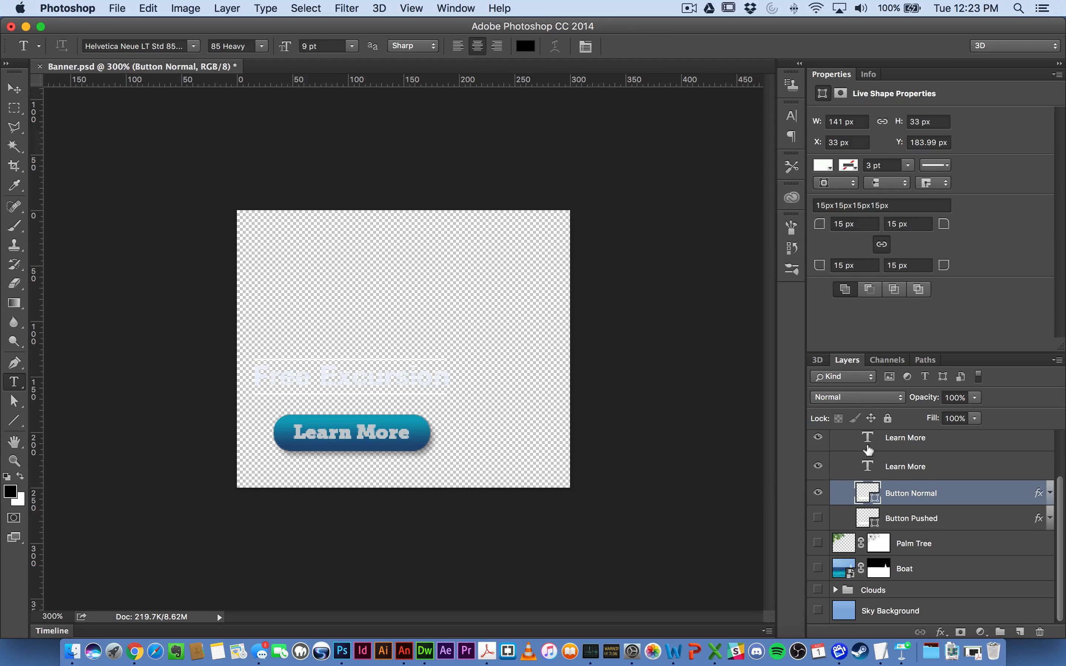
{"action": "scroll", "coordinate": [911, 464], "scroll_direction": "up", "scroll_amount": 2}
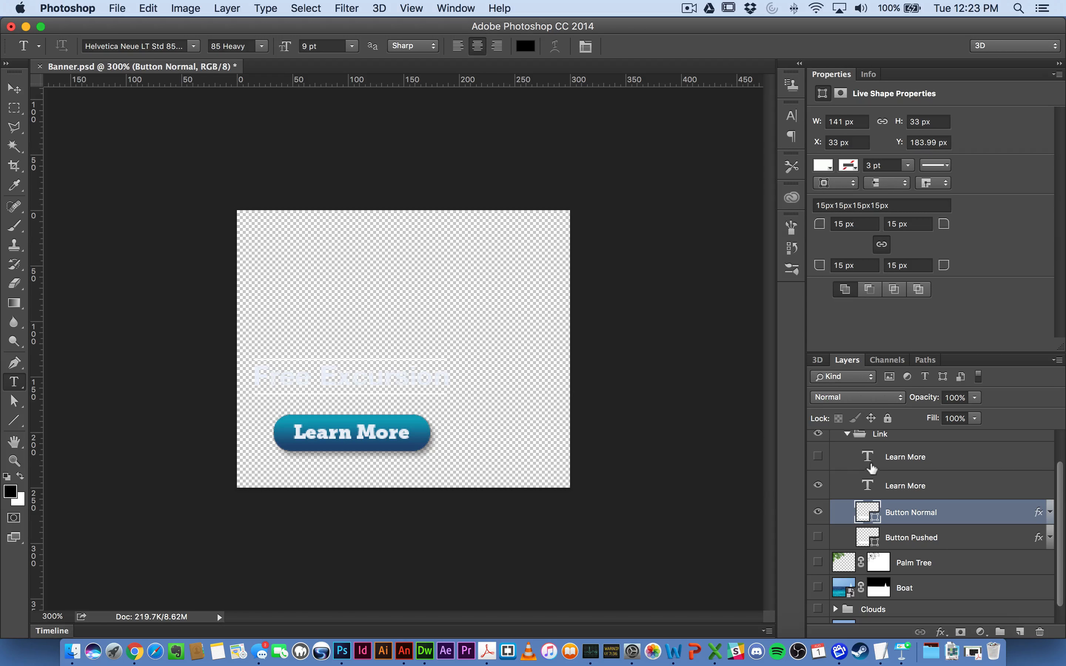
{"action": "double_click", "coordinate": [925, 457]}
{"action": "left_click", "coordinate": [932, 458]}
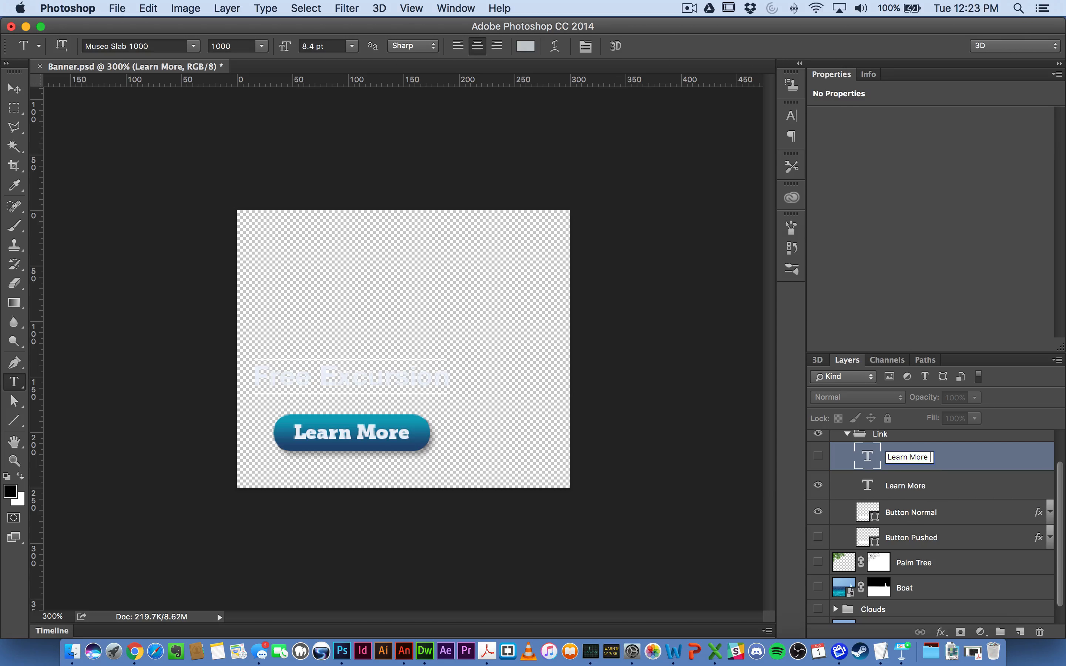
{"action": "type", "text": "Button Over Text"}
{"action": "key", "text": "Return"}
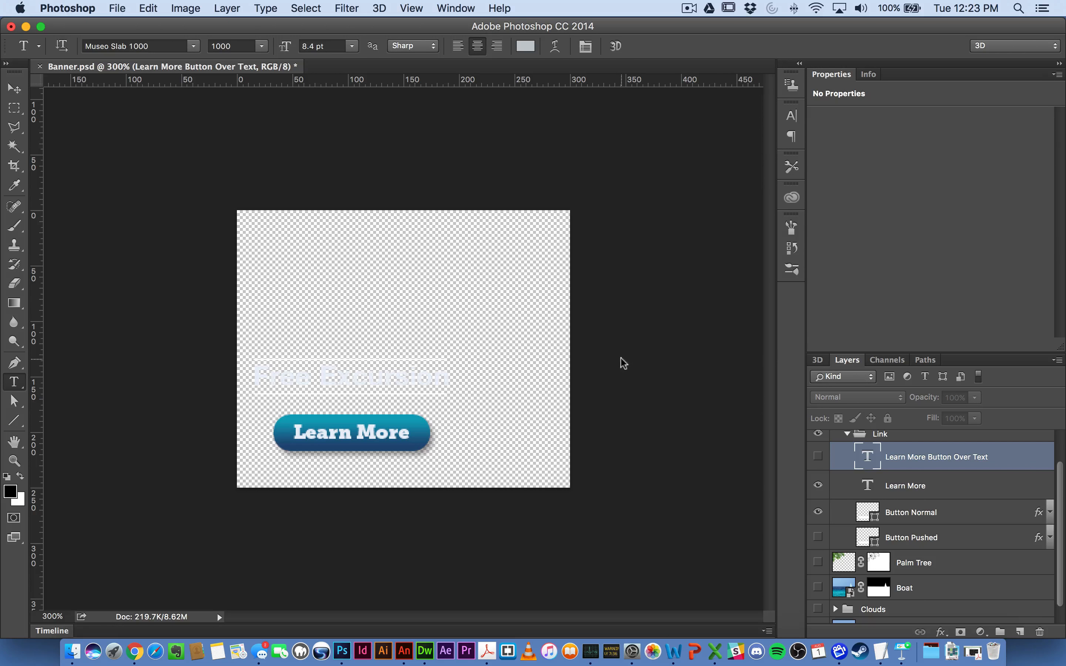
- Export the normal button state for web as a transparent PNG-24 named button-normal.png in the assets folder
{"action": "key", "text": "super+alt+shift+s"}
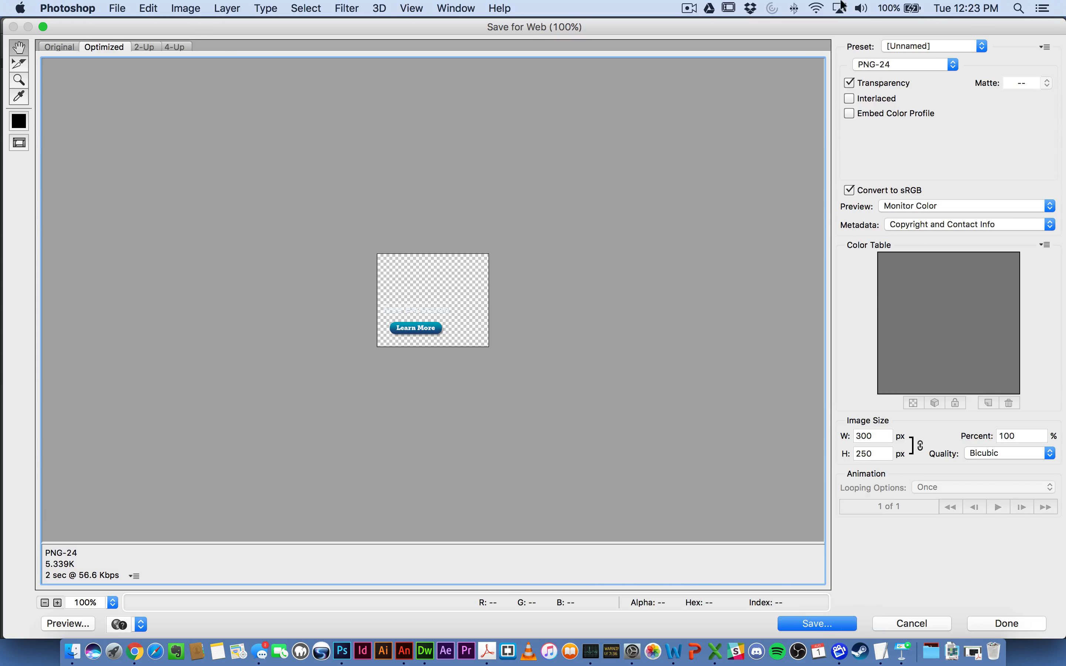
{"action": "left_click", "coordinate": [809, 621]}
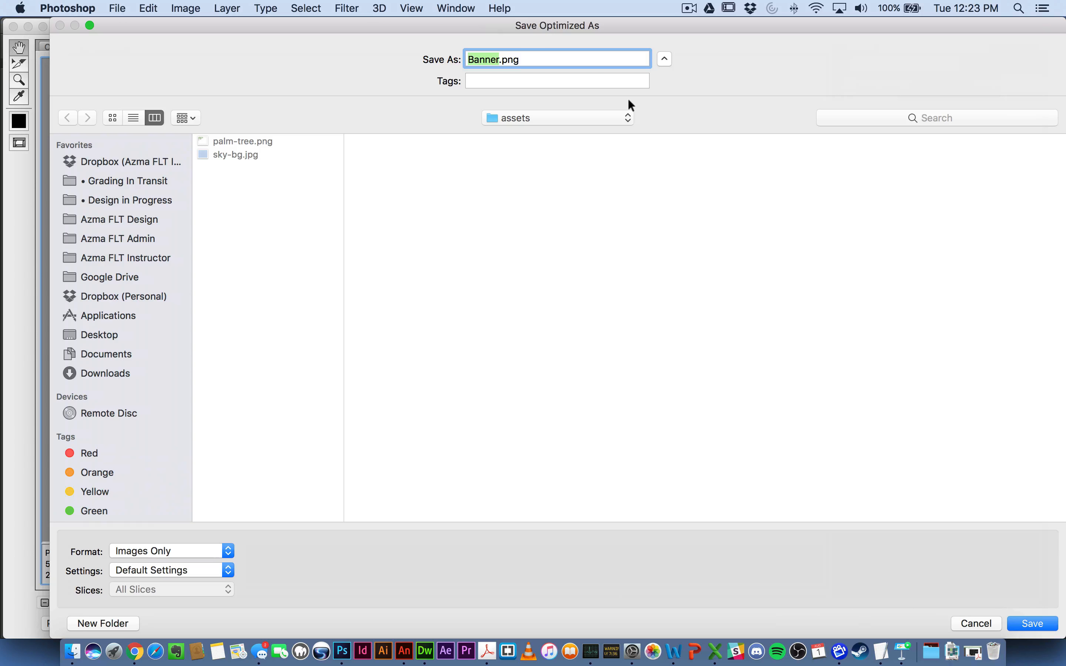
{"action": "type", "text": "Button-Normal"}
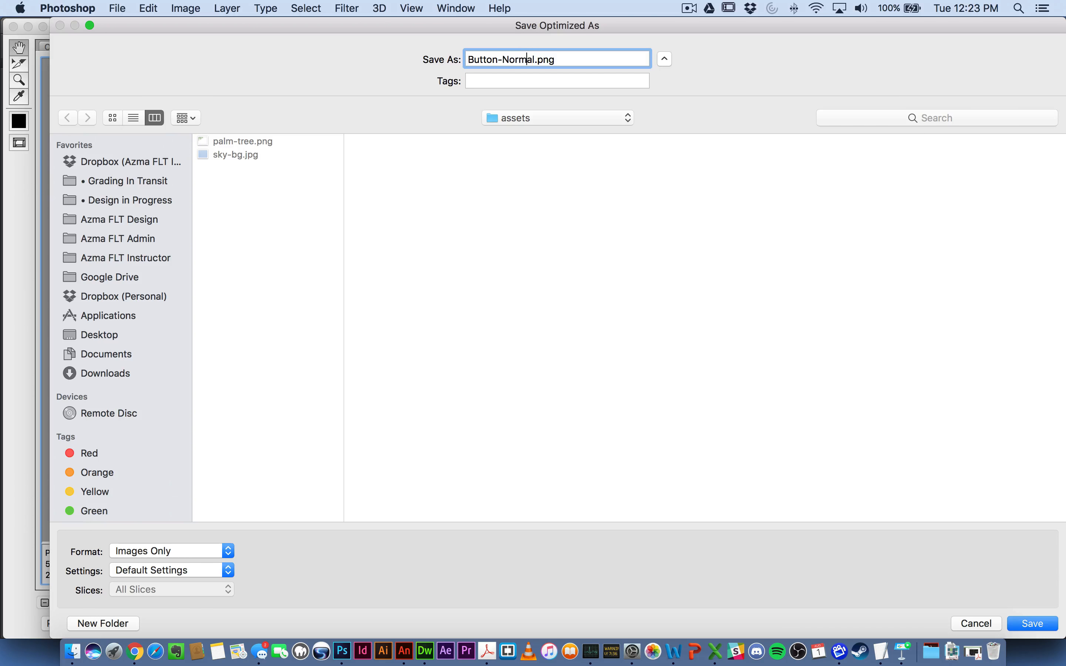
{"action": "key", "text": "BackSpace"}
{"action": "type", "text": "n"}
{"action": "key", "text": "Left"}
{"action": "key", "text": "Left"}
{"action": "key", "text": "Return"}
{"action": "key", "text": "Return"}
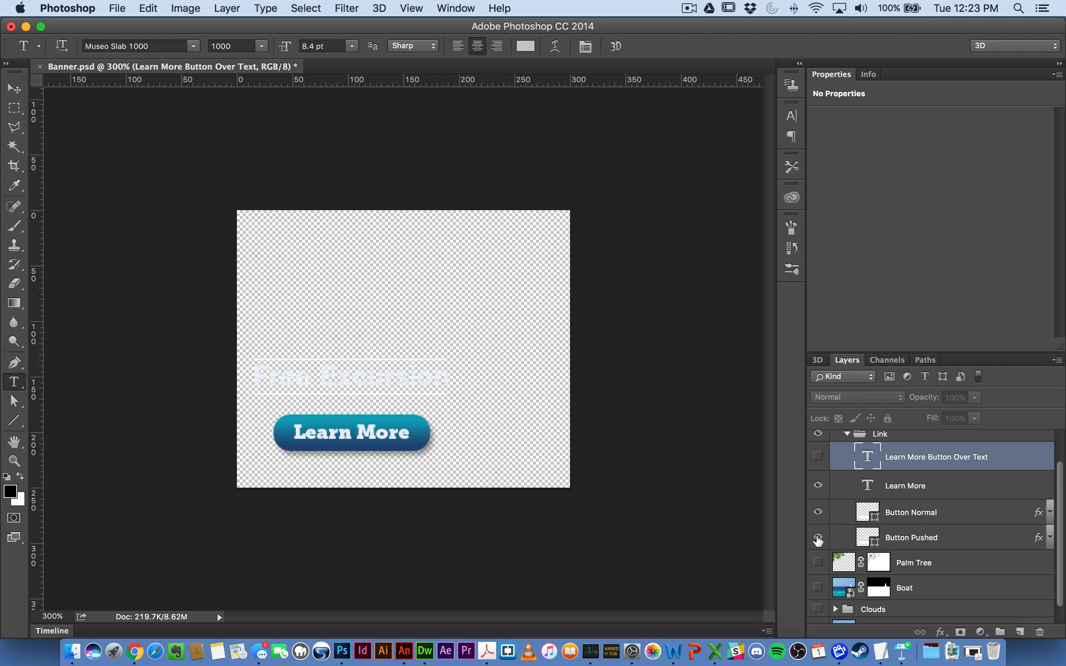
- Show the Button Pushed and Learn More Button Over Text layers and hide the Button Normal and Learn More layers
{"action": "left_click", "coordinate": [818, 512]}
{"action": "left_click", "coordinate": [818, 456]}
{"action": "left_click", "coordinate": [818, 486]}
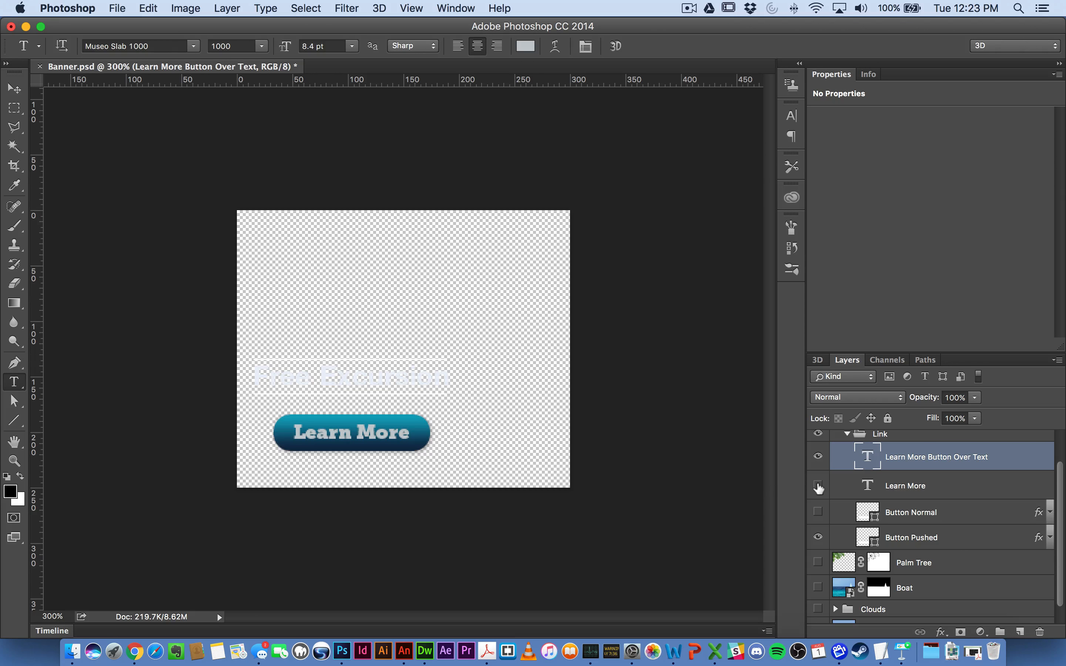
- Export the pushed button state for web as a transparent PNG-24 named button-over.png in the assets folder
{"action": "key", "text": "super+alt+shift+s"}
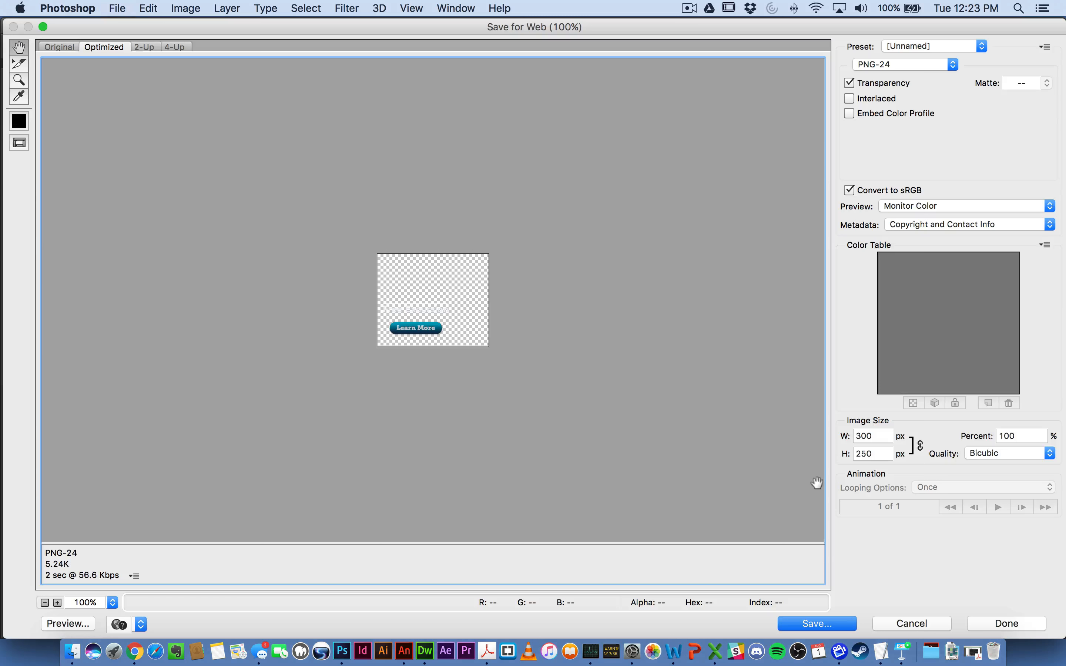
{"action": "left_click", "coordinate": [811, 617]}
{"action": "type", "text": "button-ov"}
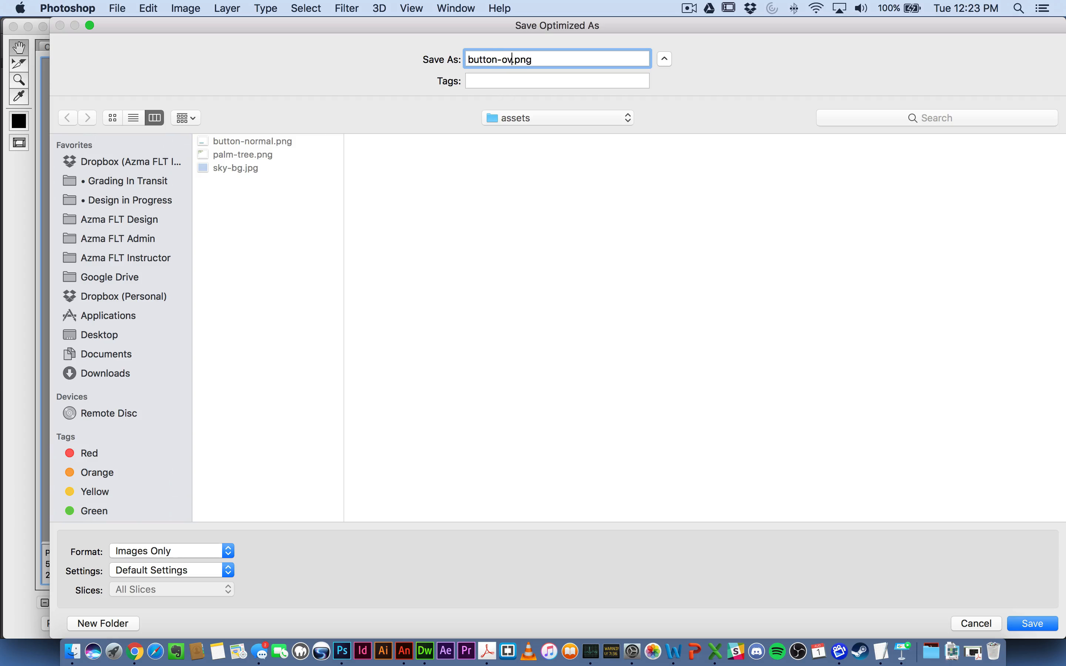
{"action": "type", "text": "er"}
{"action": "key", "text": "Return"}
{"action": "key", "text": "Return"}
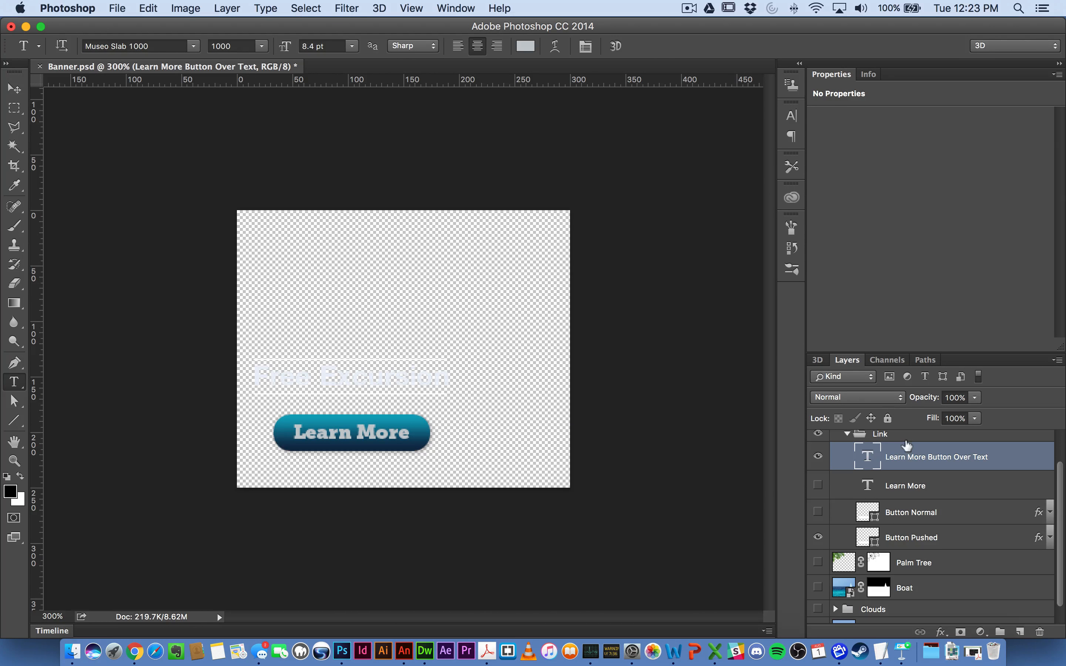
- Collapse and hide the Button group, show the Boat layer, and shift the boat image slightly to about X -137 px, Y -10 px
{"action": "scroll", "coordinate": [904, 445], "scroll_direction": "up", "scroll_amount": 2}
{"action": "left_click", "coordinate": [835, 439]}
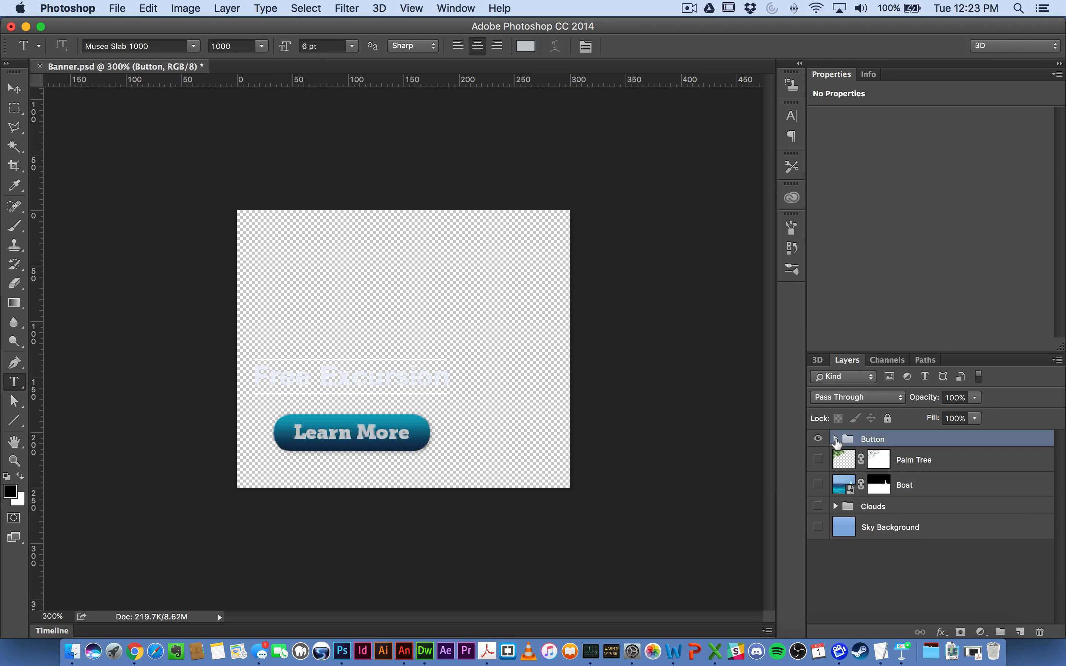
{"action": "left_click", "coordinate": [818, 439]}
{"action": "left_click", "coordinate": [818, 485]}
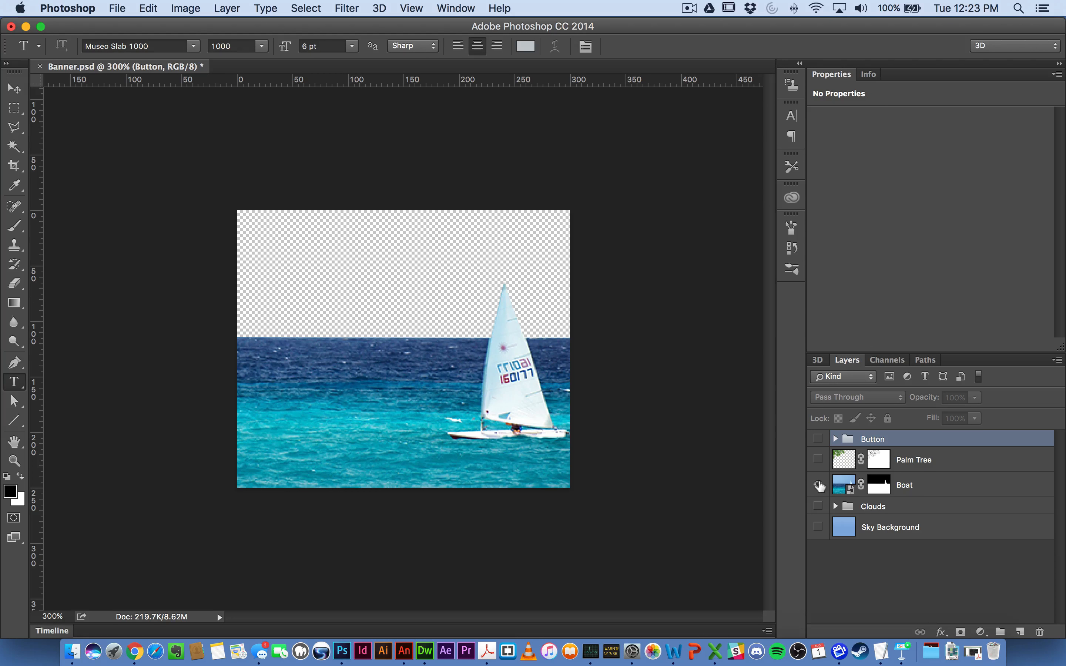
{"action": "key", "text": "v"}
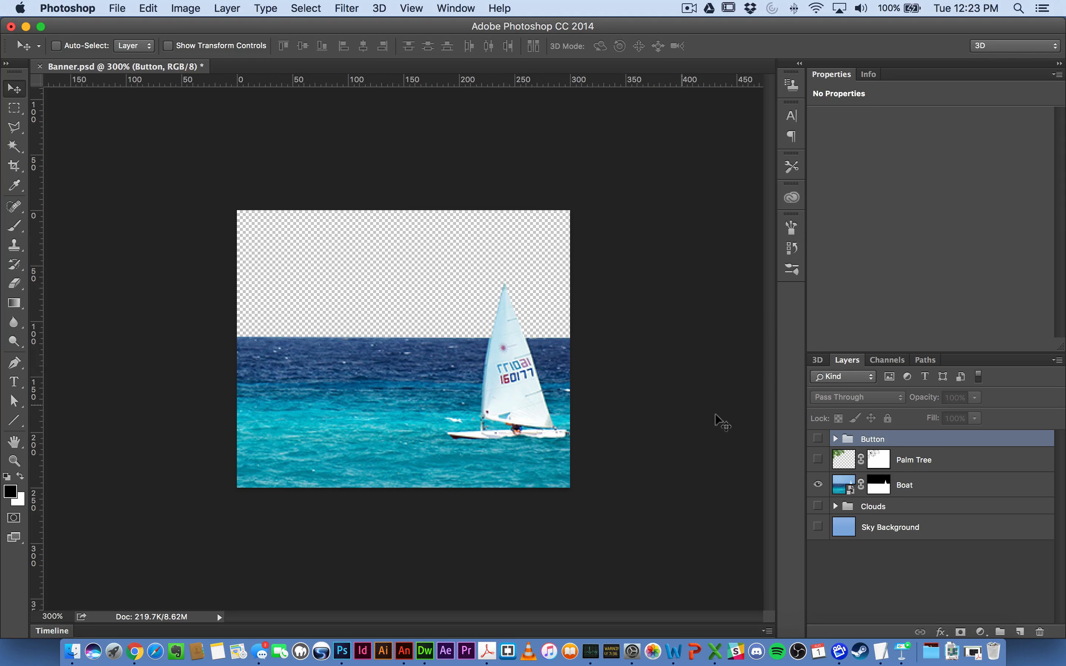
{"action": "left_click", "coordinate": [925, 476]}
{"action": "mouse_move", "coordinate": [547, 367]}
{"action": "left_mouse_down"}
{"action": "mouse_move", "coordinate": [390, 363]}
{"action": "mouse_move", "coordinate": [656, 366]}
{"action": "mouse_move", "coordinate": [553, 366]}
{"action": "left_mouse_up"}
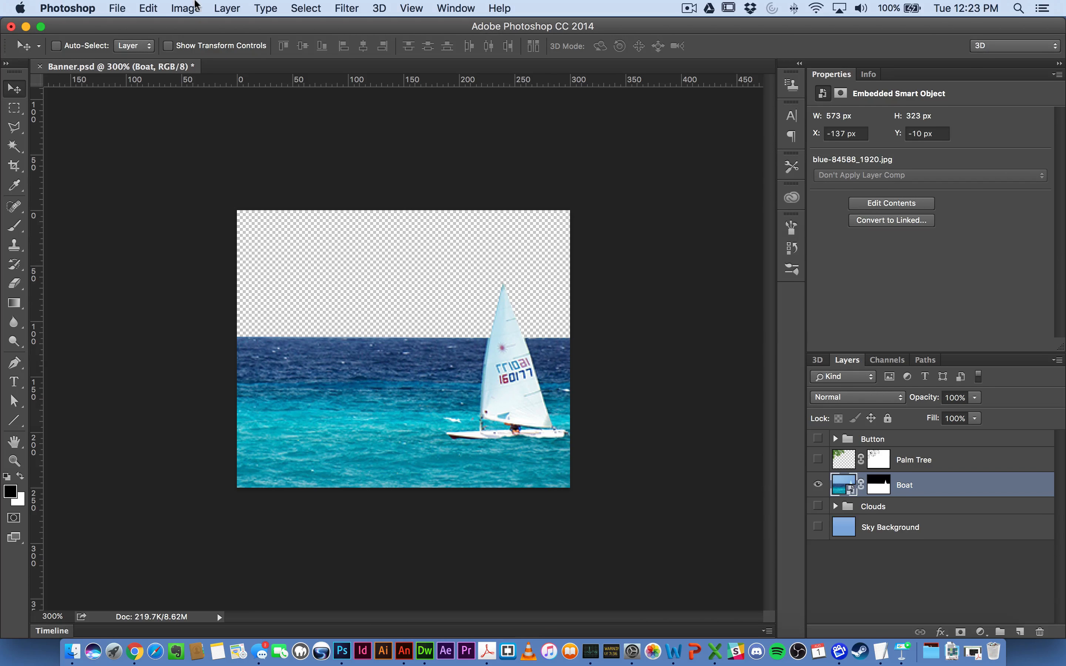
- Widen the canvas to 600 pixels, extending it equally on both sides
{"action": "left_click", "coordinate": [187, 7]}
{"action": "left_click", "coordinate": [194, 137]}
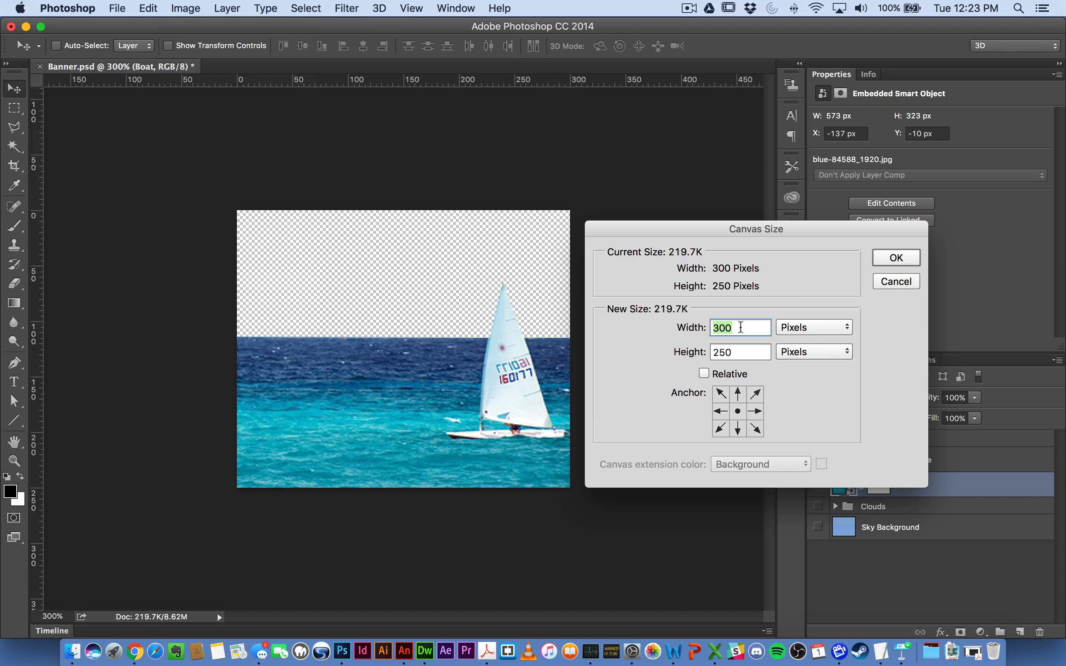
{"action": "type", "text": "600"}
{"action": "key", "text": "Return"}
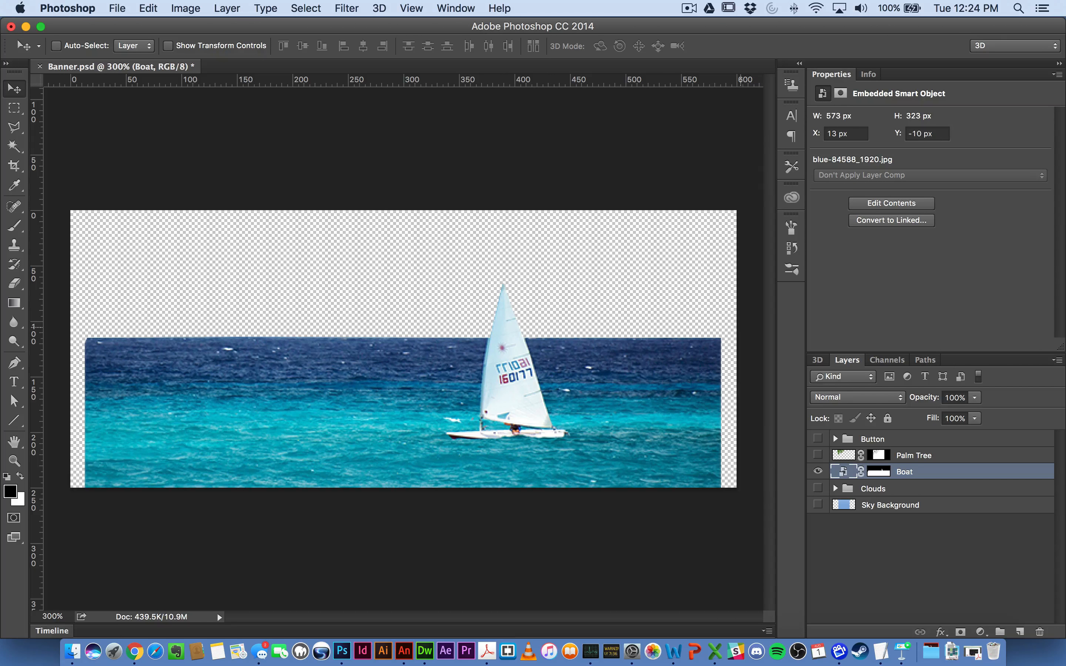
- Toggle the Clouds group's visibility several times to compare the boat scene with and without clouds, leaving the group hidden
{"action": "left_click", "coordinate": [818, 488]}
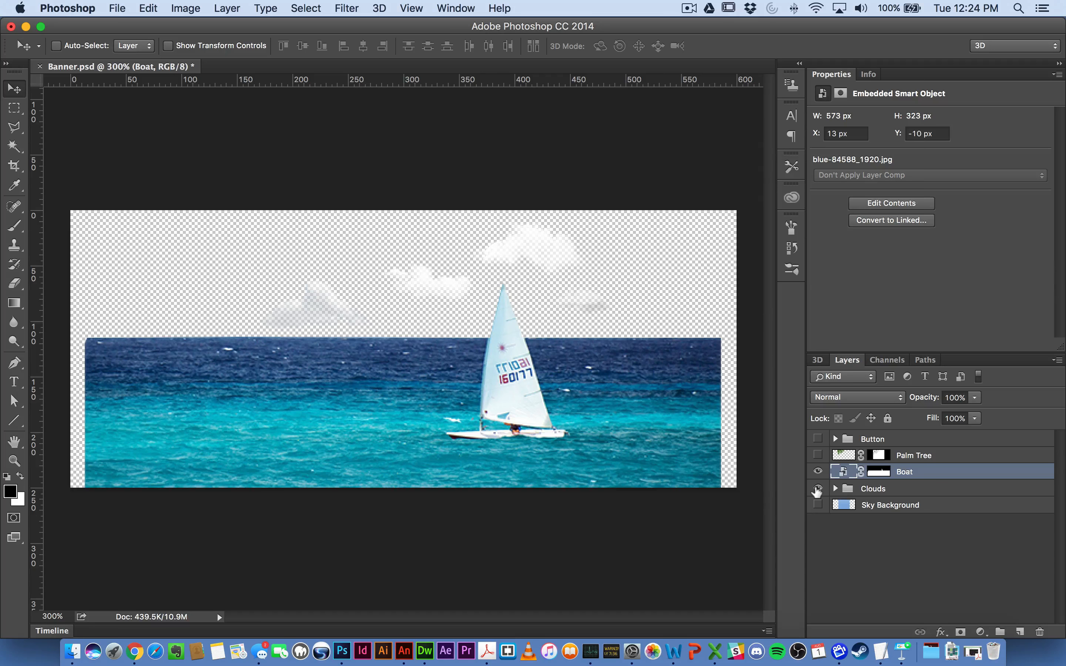
{"action": "left_click", "coordinate": [817, 488]}
{"action": "left_click", "coordinate": [817, 489]}
{"action": "left_click", "coordinate": [818, 488]}
{"action": "left_click", "coordinate": [818, 488]}
{"action": "left_click", "coordinate": [818, 489]}
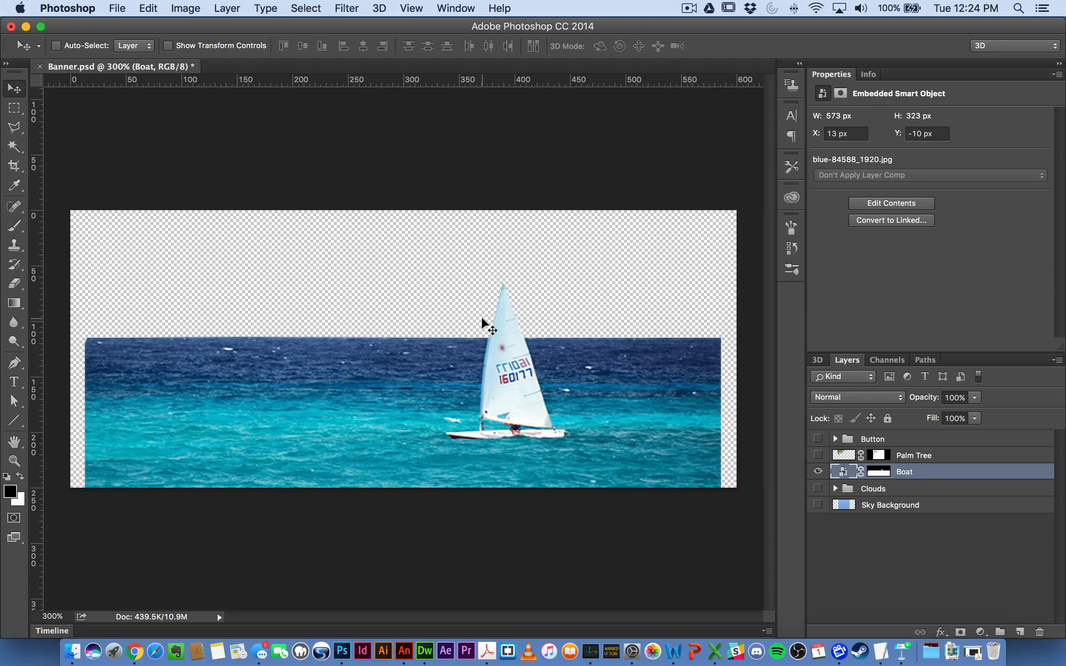
- Export the widened boat layer for web as a transparent PNG-24 named boat.png in the assets folder
{"action": "key", "text": "super+alt+shift+s"}
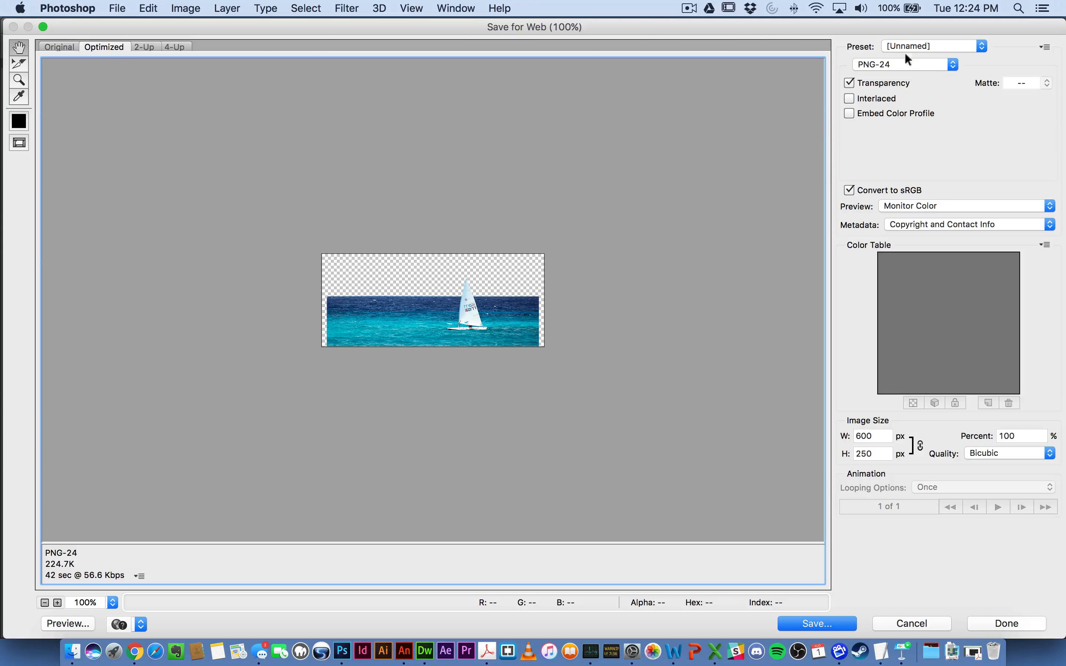
{"action": "left_click", "coordinate": [818, 620]}
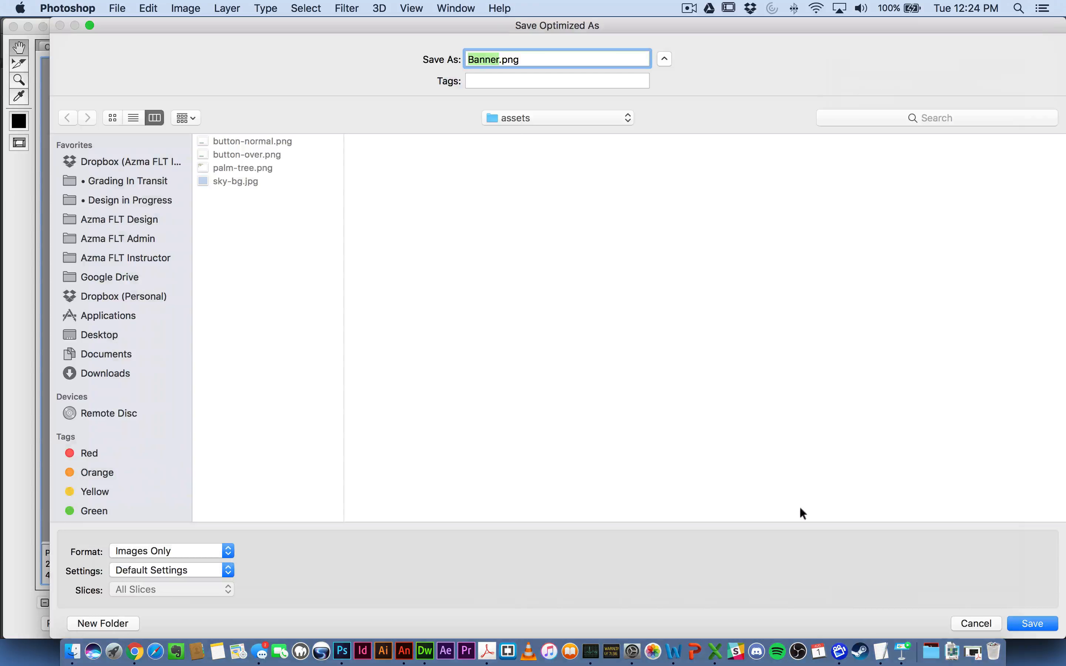
{"action": "type", "text": "boat"}
{"action": "key", "text": "Return"}
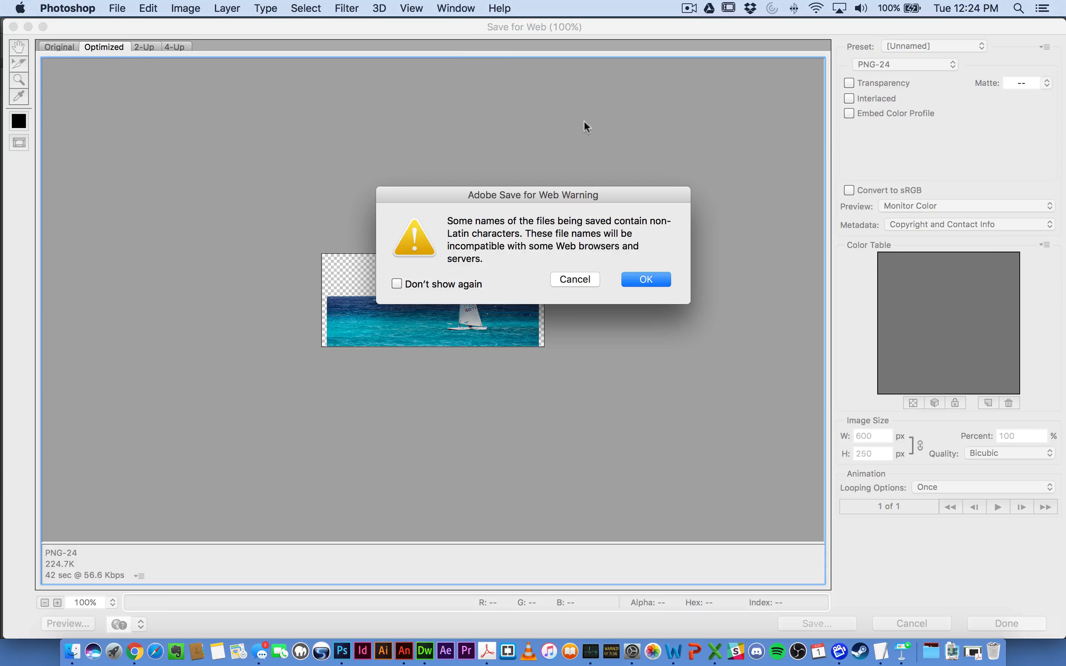
{"action": "left_click", "coordinate": [646, 279]}
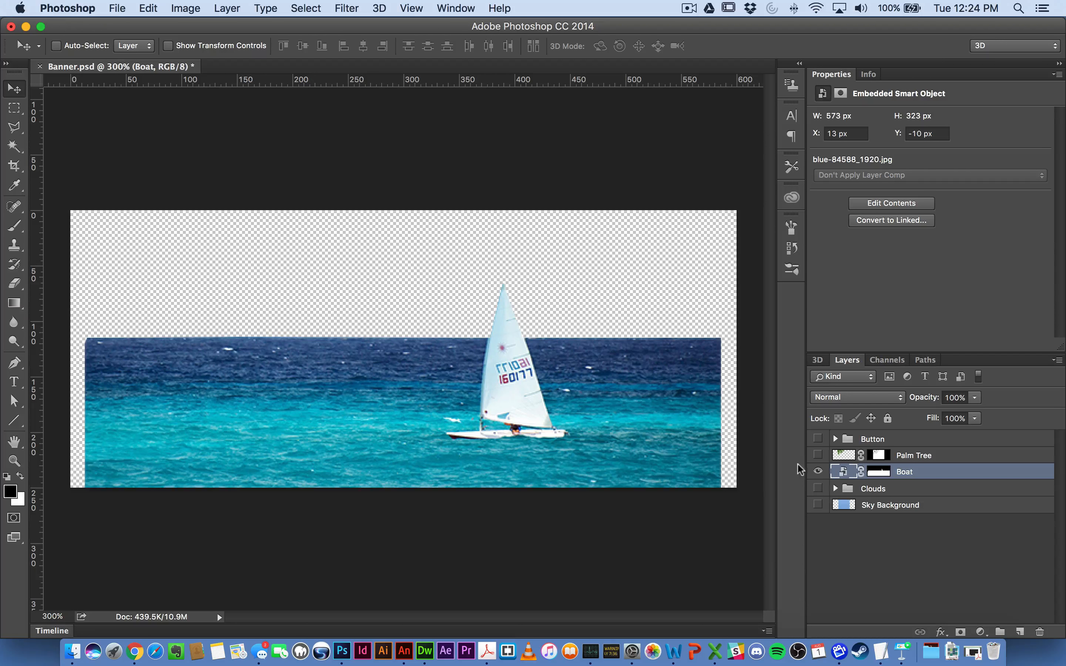
- Show only the Clouds group and export it for web as a transparent PNG-24 named clouds.png in the assets folder
{"action": "left_click", "coordinate": [817, 471]}
{"action": "left_click", "coordinate": [818, 488]}
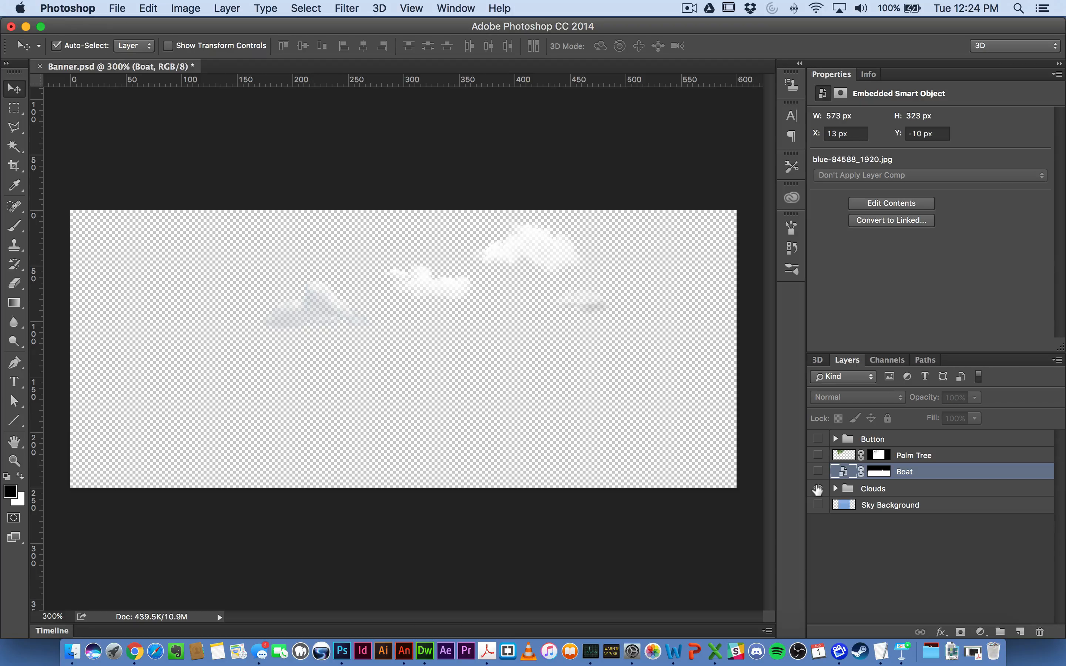
{"action": "key", "text": "alt+shift+super+s"}
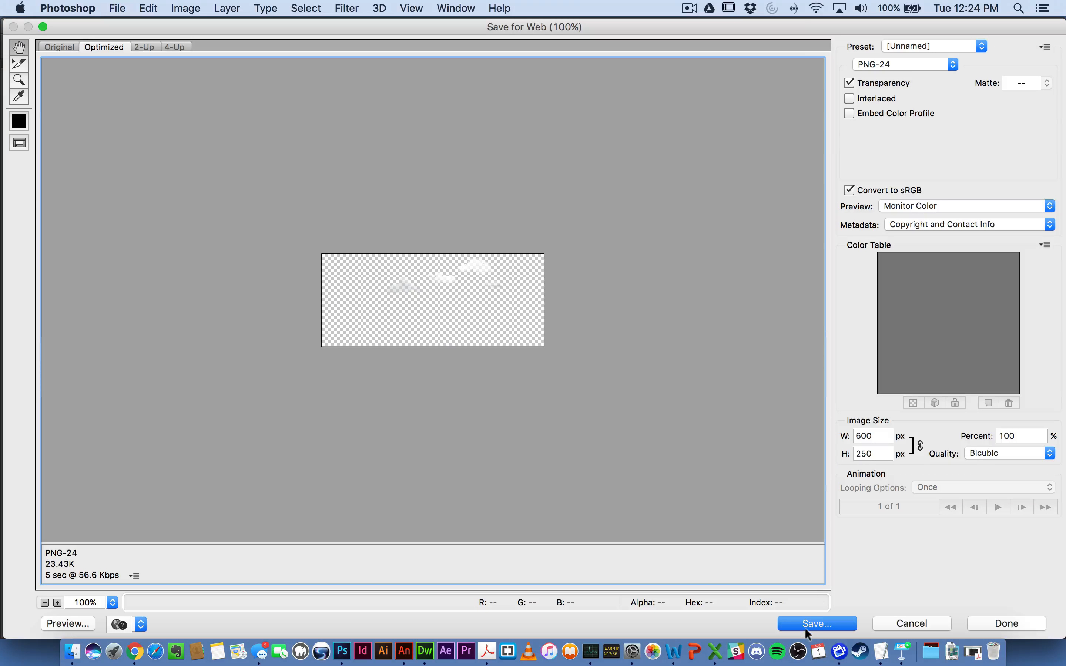
{"action": "left_click", "coordinate": [806, 625]}
{"action": "type", "text": "clouds"}
{"action": "key", "text": "Return"}
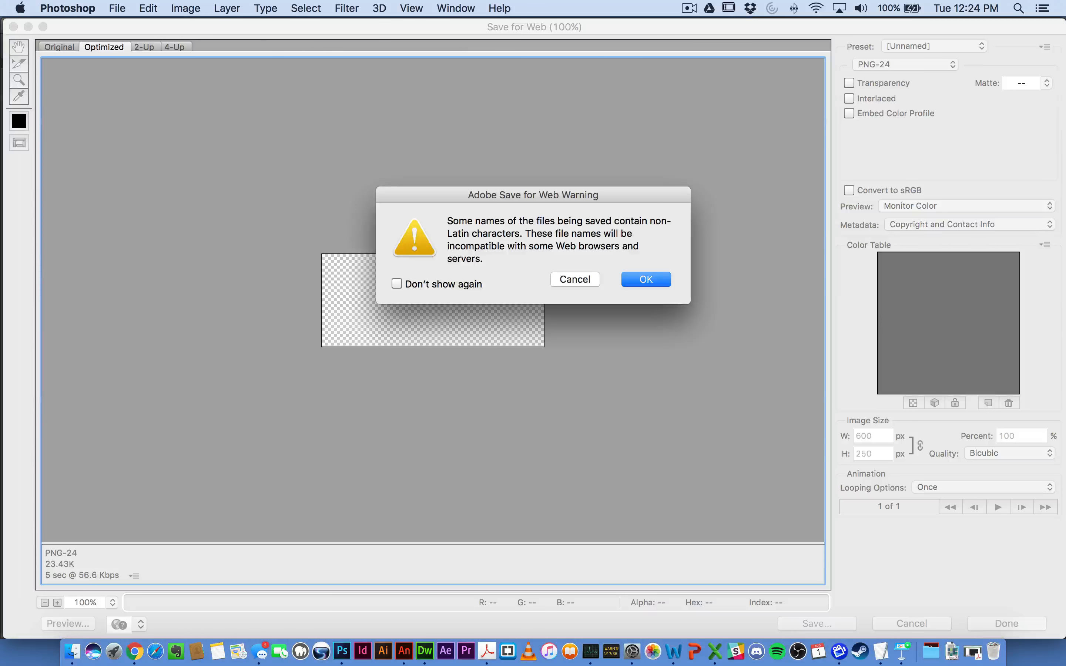
{"action": "key", "text": "Return"}
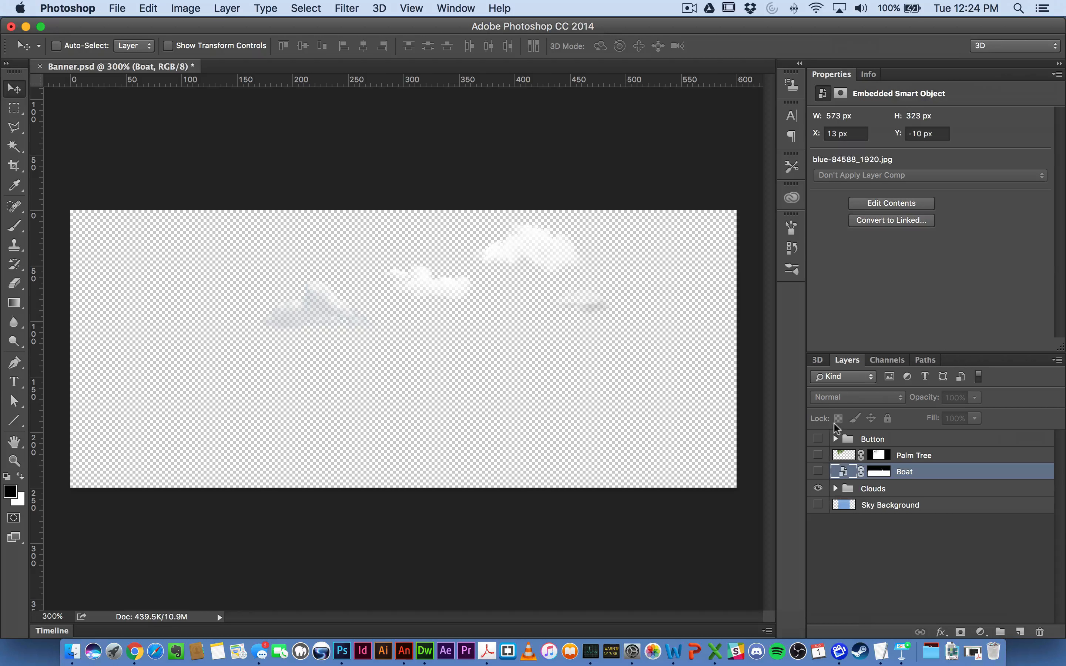
- Switch to Finder, open the assets folder inside Working Demo, and preview the exported images from boat.png through palm-tree.png
{"action": "left_click", "coordinate": [65, 651]}
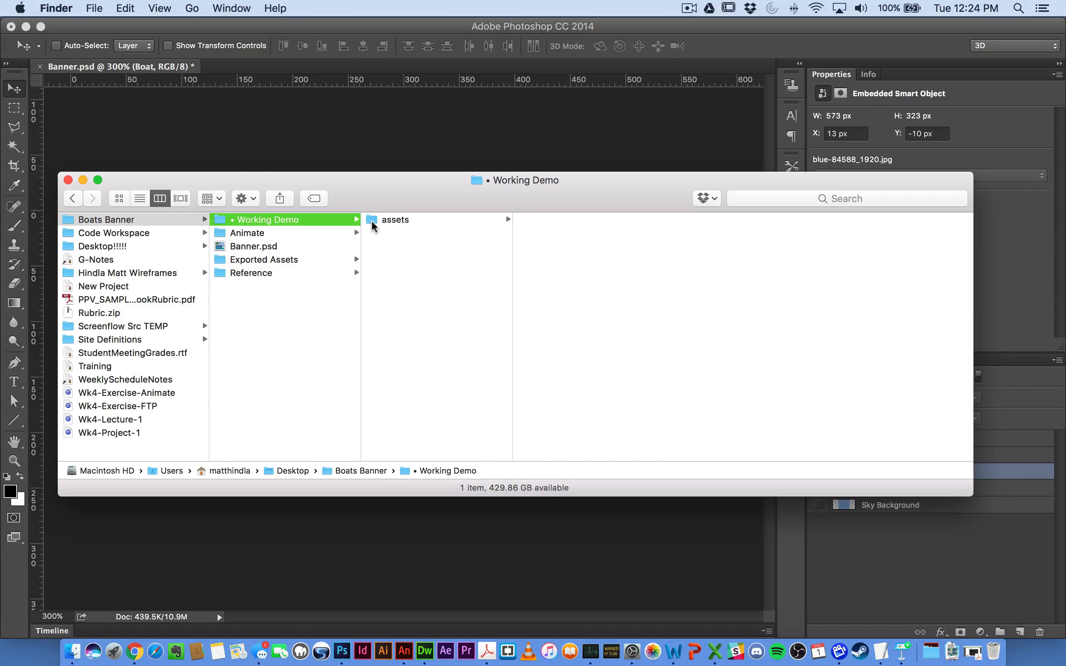
{"action": "left_click", "coordinate": [373, 221]}
{"action": "left_click", "coordinate": [549, 225]}
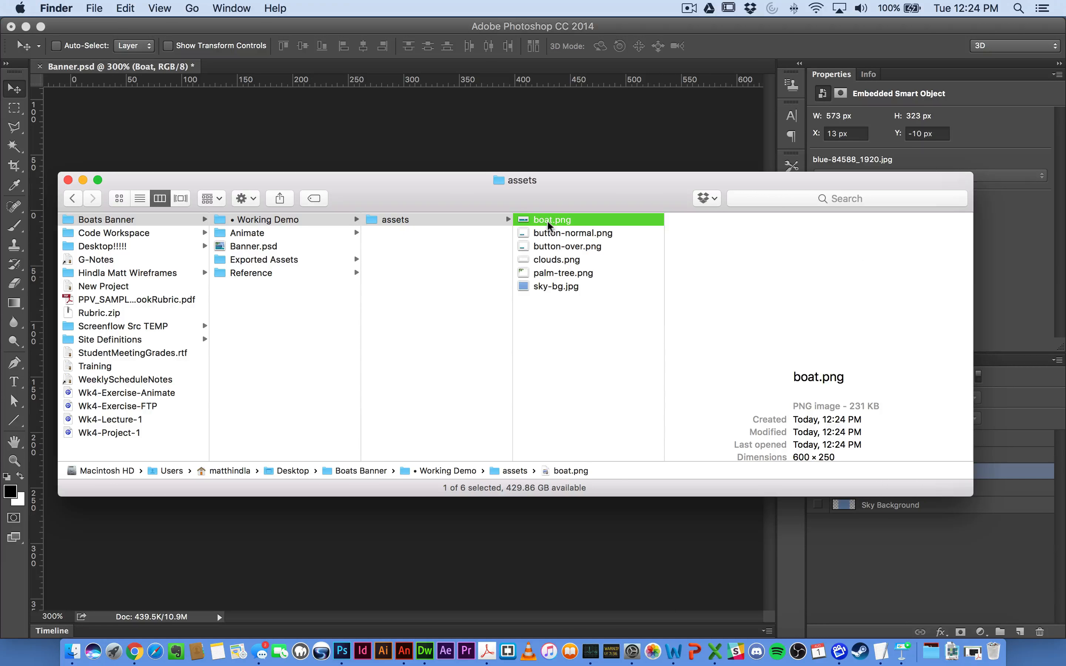
{"action": "key", "text": "Down"}
{"action": "key", "text": "Down"}
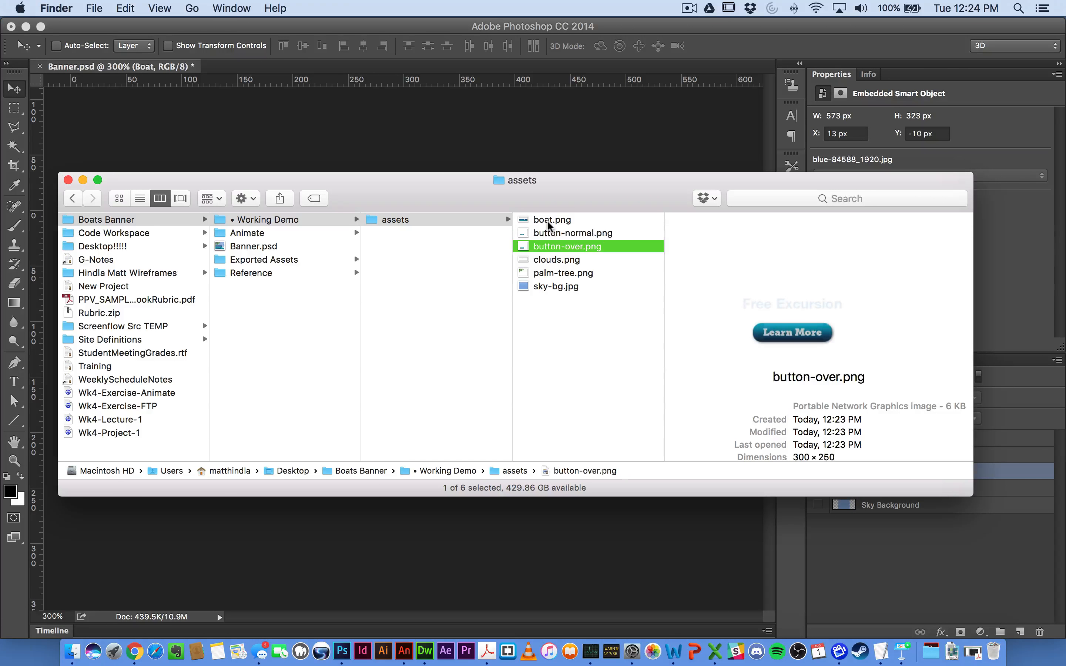
{"action": "key", "text": "Down"}
{"action": "key", "text": "Down"}
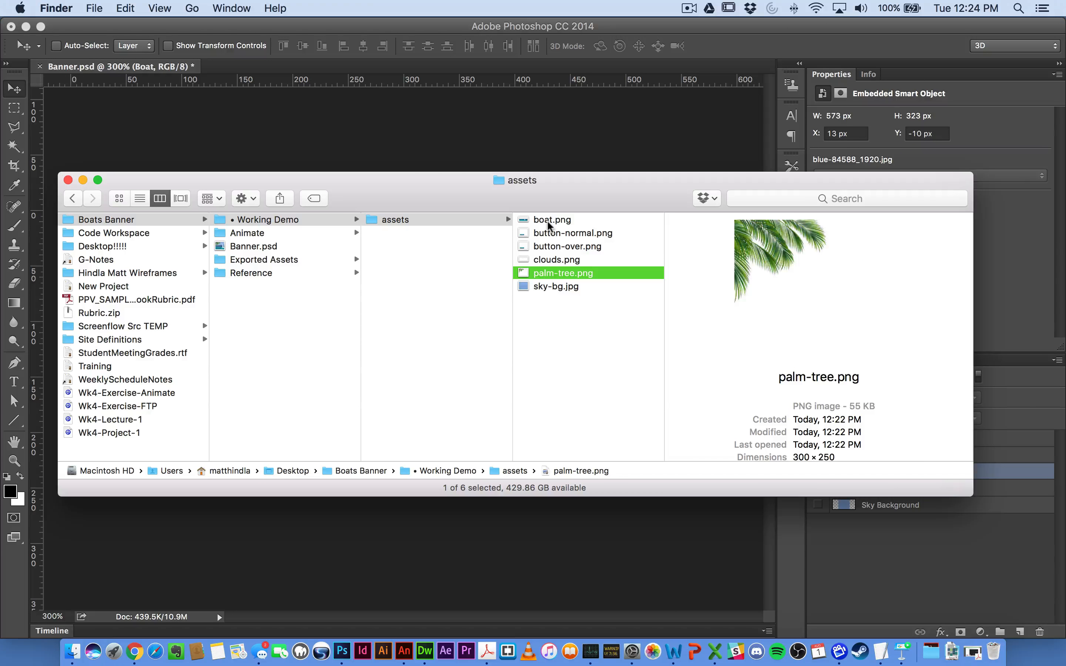
- Preview the exported images from sky-bg.jpg back up to boat.png, and return the selection to the assets folder
{"action": "key", "text": "Down"}
{"action": "key", "text": "Up"}
{"action": "key", "text": "Up"}
{"action": "key", "text": "Up"}
{"action": "key", "text": "Up"}
{"action": "key", "text": "Up"}
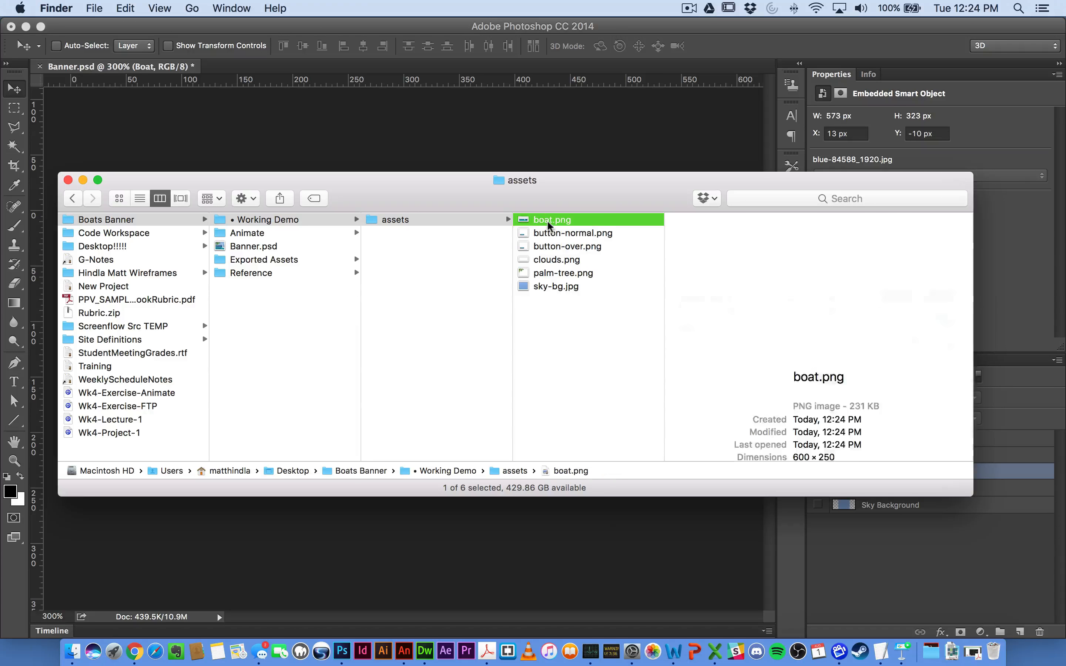
{"action": "key", "text": "Left"}
{"action": "mouse_move", "coordinate": [539, 191]}
{"action": "left_mouse_down"}
{"action": "mouse_move", "coordinate": [555, 166]}
{"action": "mouse_move", "coordinate": [553, 189]}
{"action": "left_mouse_up"}
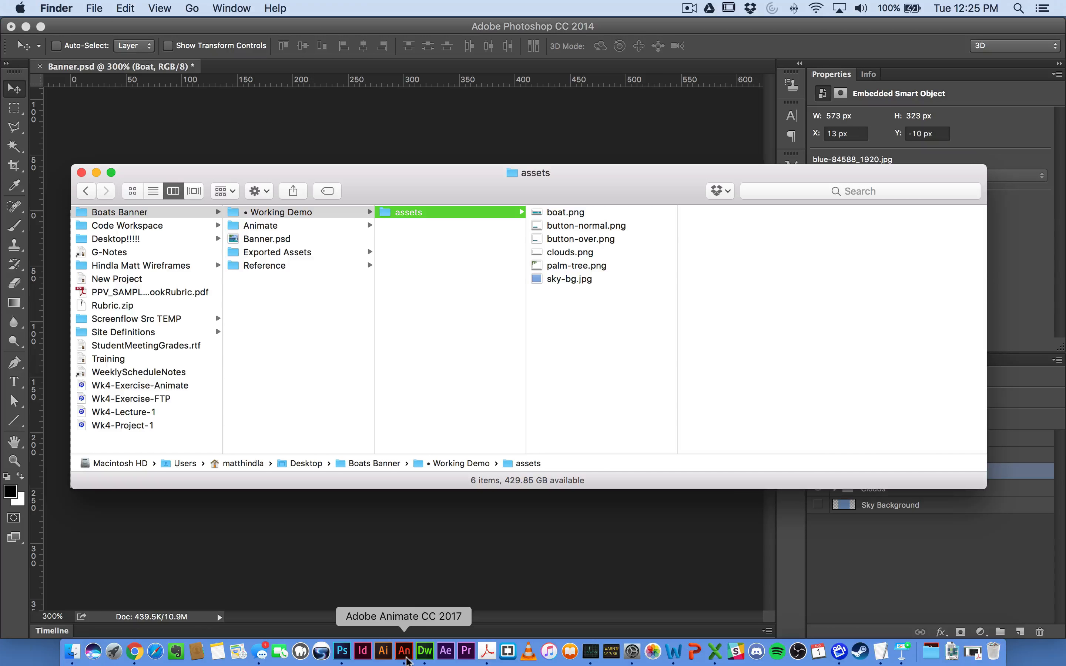
- Switch to Chrome and reload Banner-Ad-V1.html to replay the finished banner animation
{"action": "left_click", "coordinate": [135, 652]}
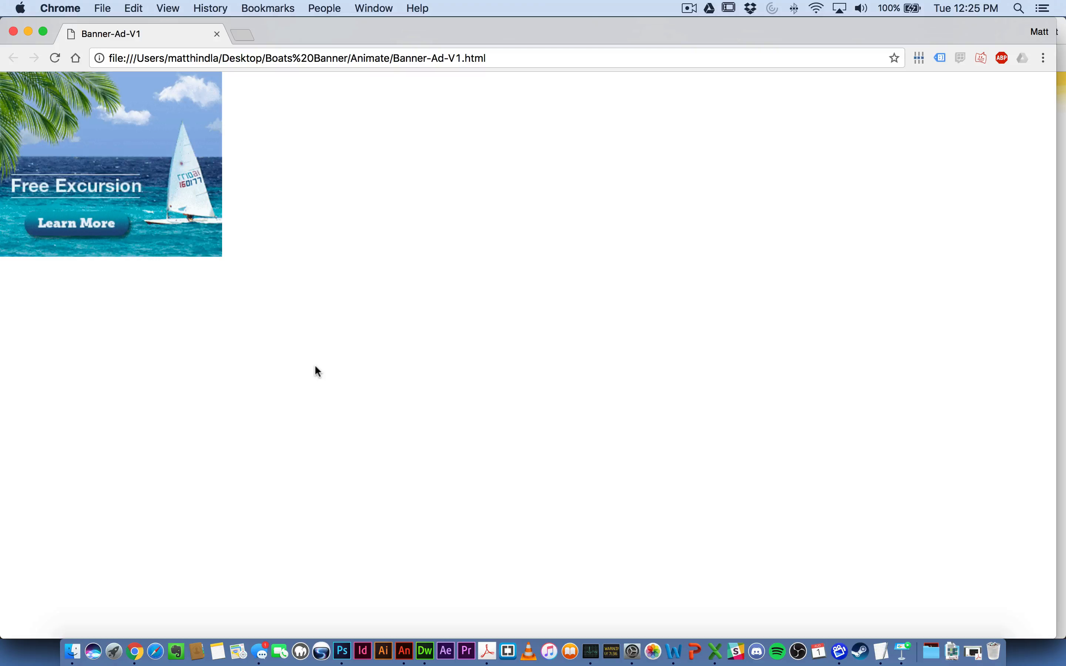
{"action": "key", "text": "super+r"}
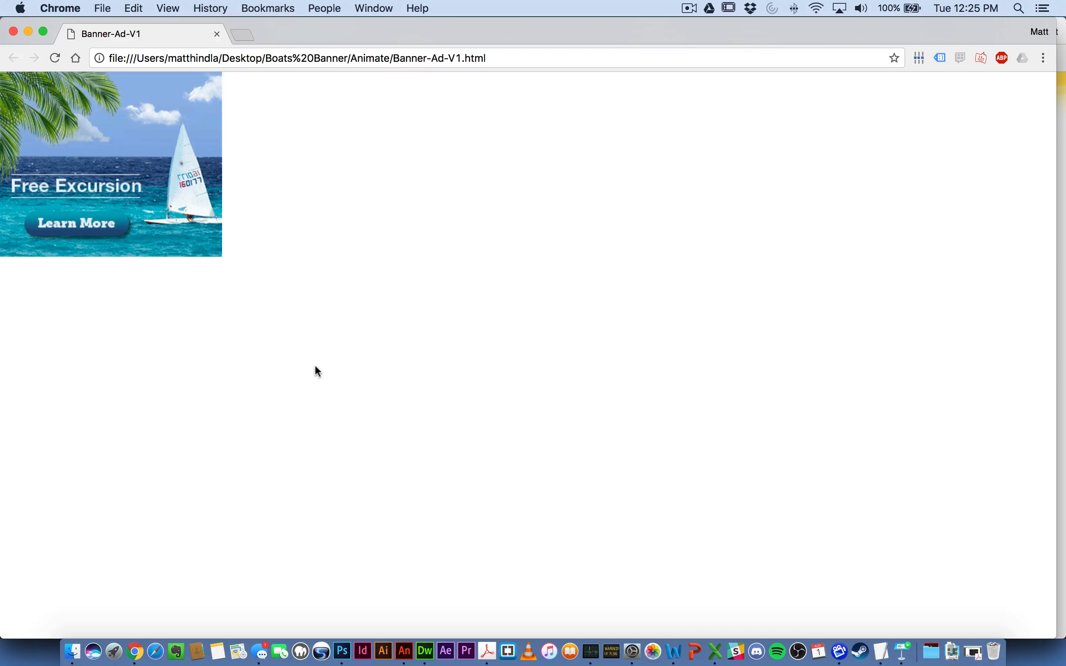
- Switch to Adobe Animate, close Banner-Ad-V1.fla, and create a new HTML5 Canvas document
{"action": "left_click", "coordinate": [401, 650]}
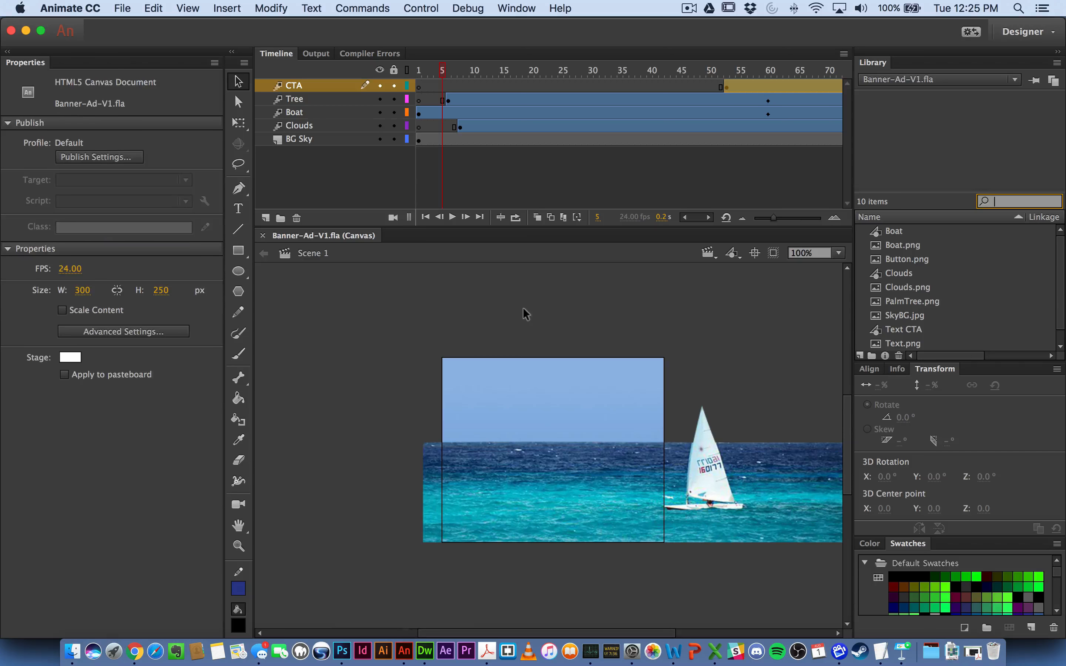
{"action": "key", "text": "super+w"}
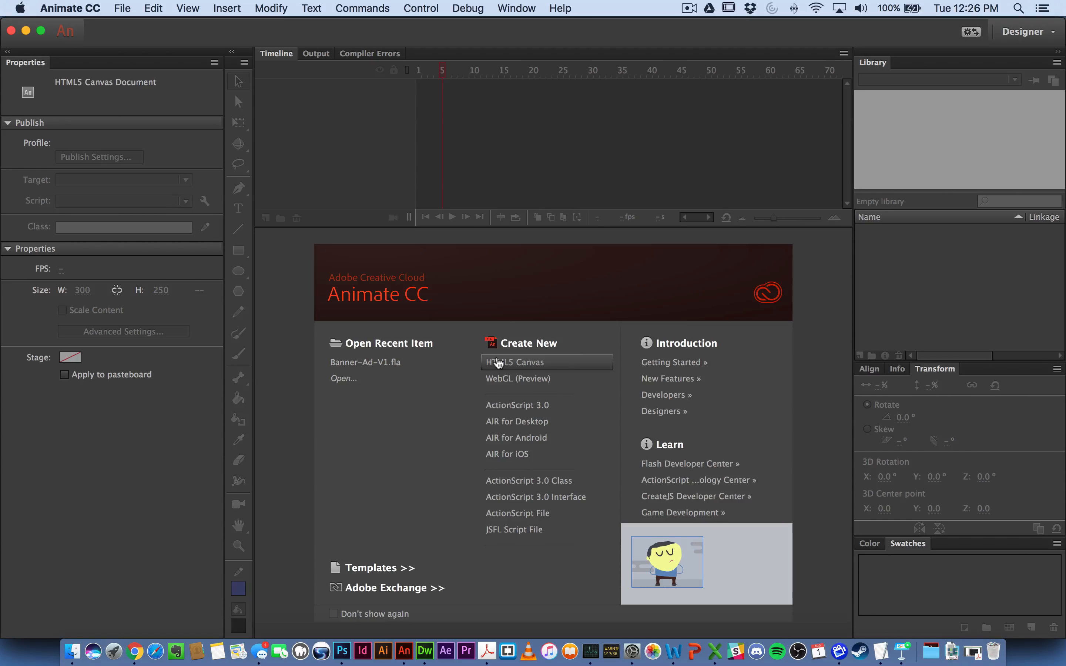
{"action": "left_click", "coordinate": [542, 360]}
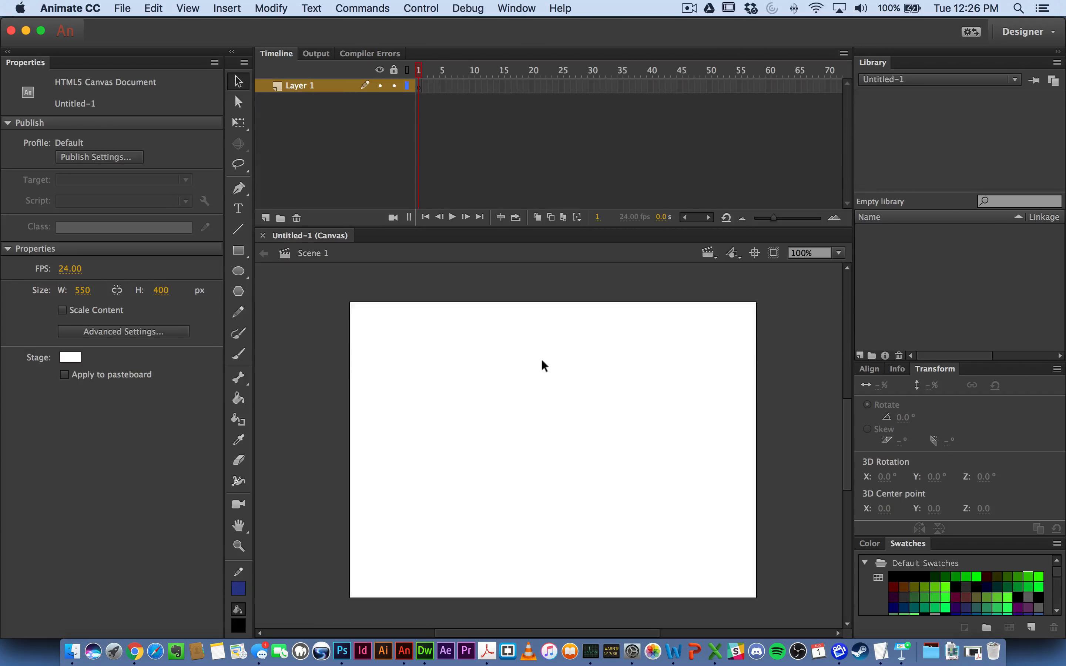
- Set the new document's stage size to 300 px wide and 250 px high
{"action": "left_click", "coordinate": [83, 290]}
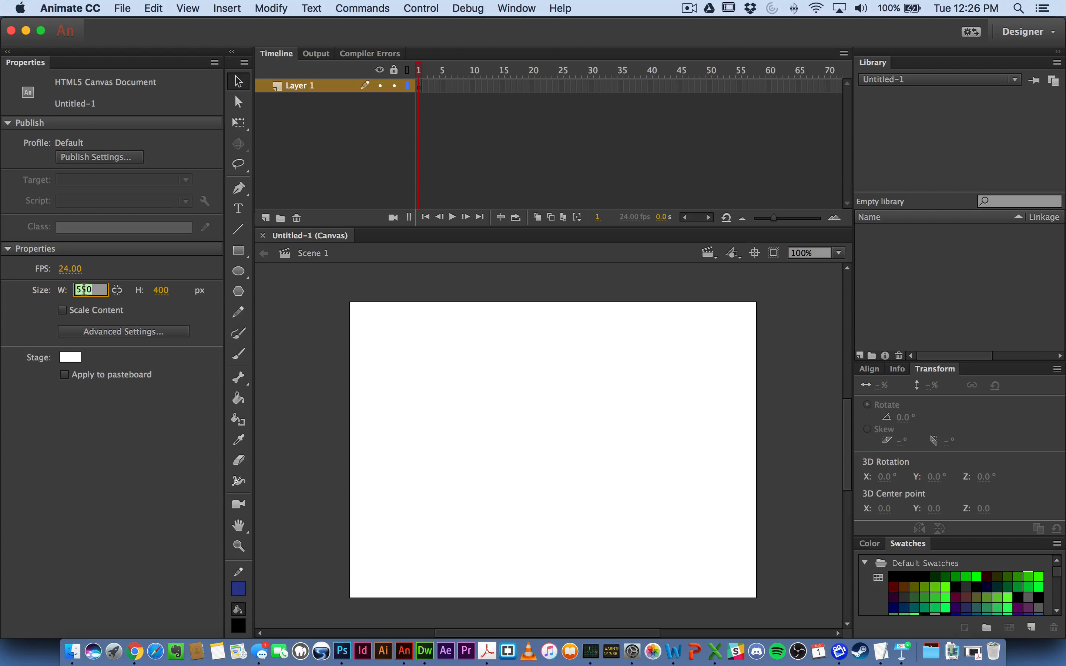
{"action": "type", "text": "300"}
{"action": "key", "text": "Tab"}
{"action": "type", "text": "25"}
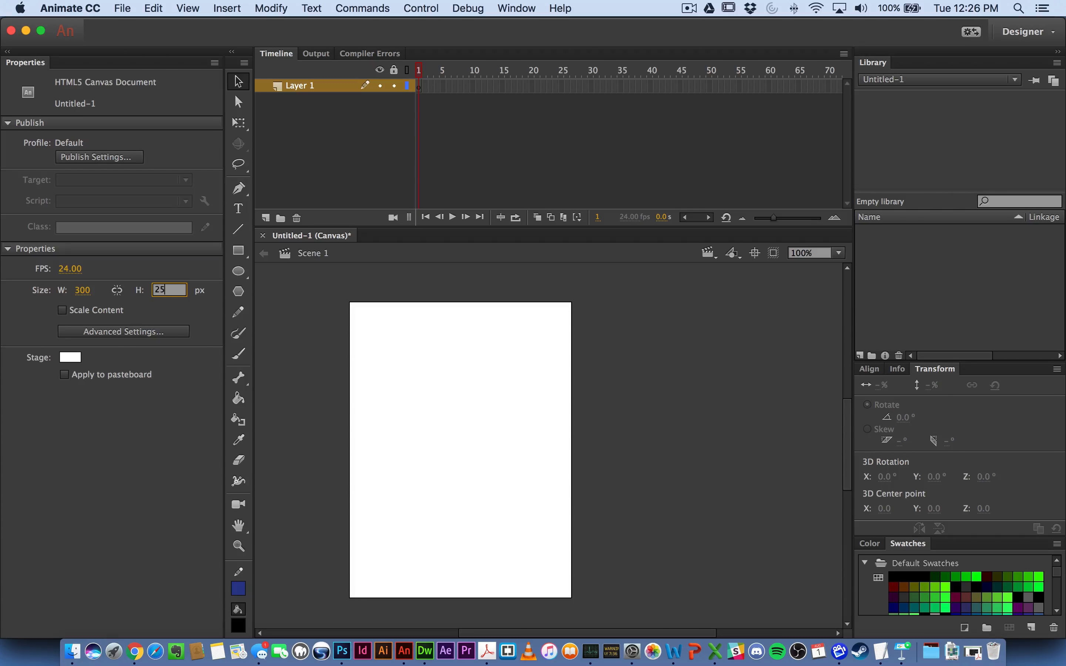
{"action": "type", "text": "0"}
{"action": "key", "text": "Tab"}
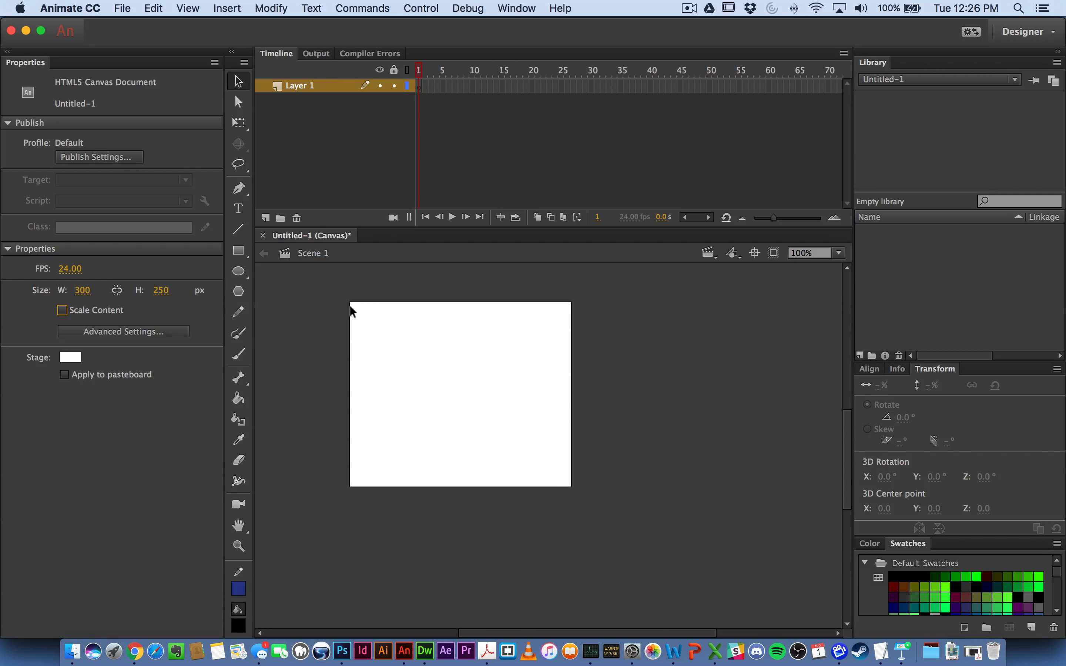
- Save the document as an Animate Document named medium-rectangle in the Working Demo folder inside Boats Banner on the Desktop
{"action": "left_click", "coordinate": [123, 8]}
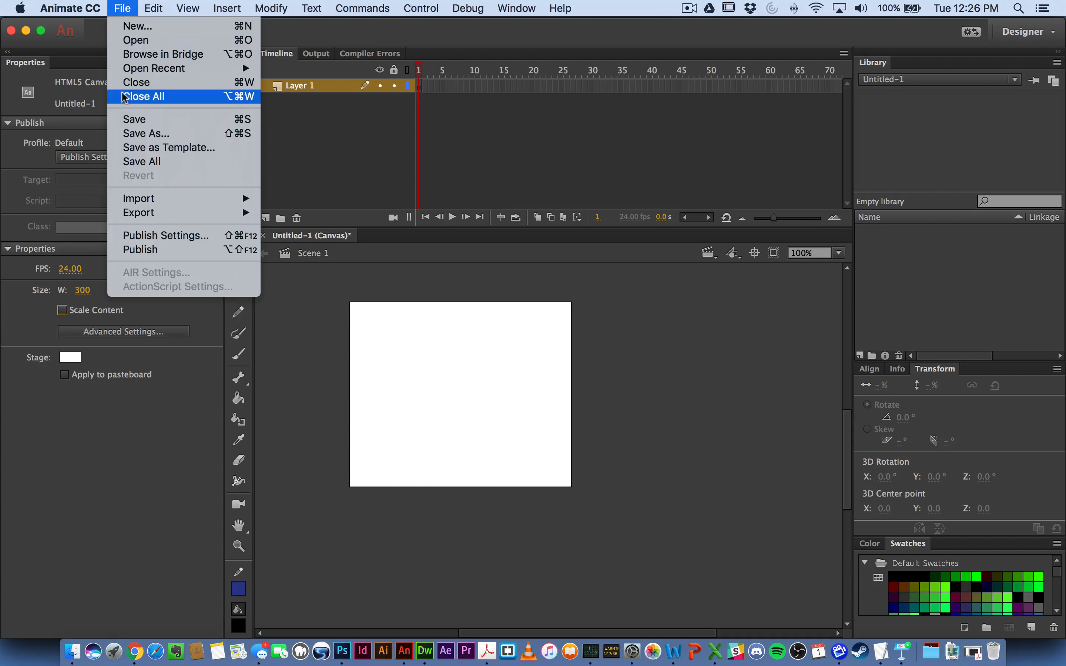
{"action": "left_click", "coordinate": [126, 133]}
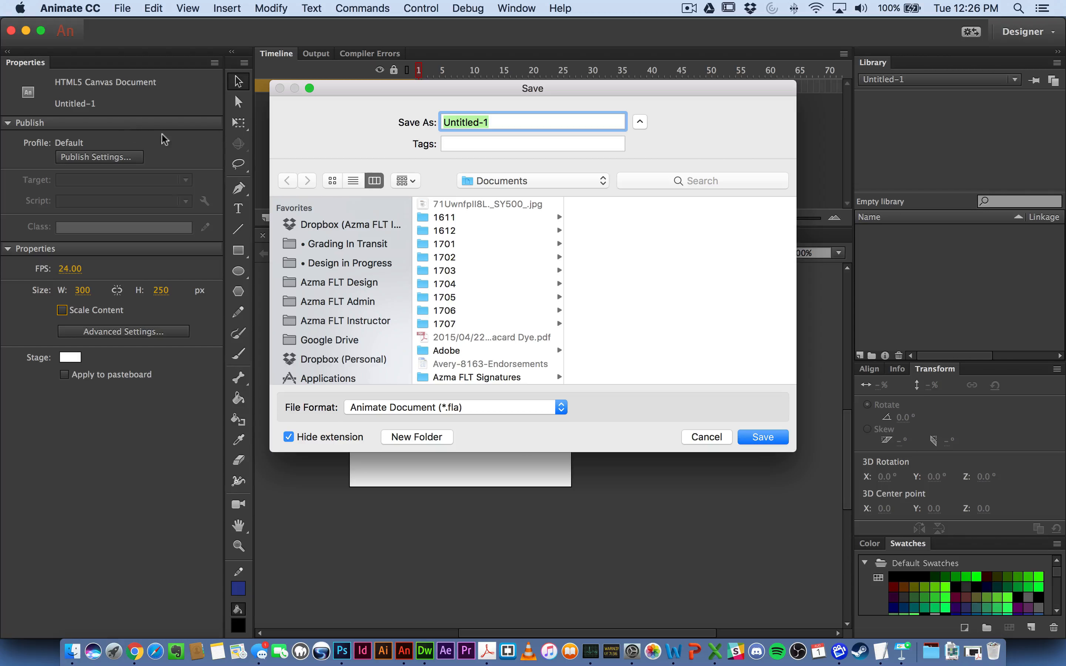
{"action": "key", "text": "super+shift+d"}
{"action": "left_click", "coordinate": [469, 205]}
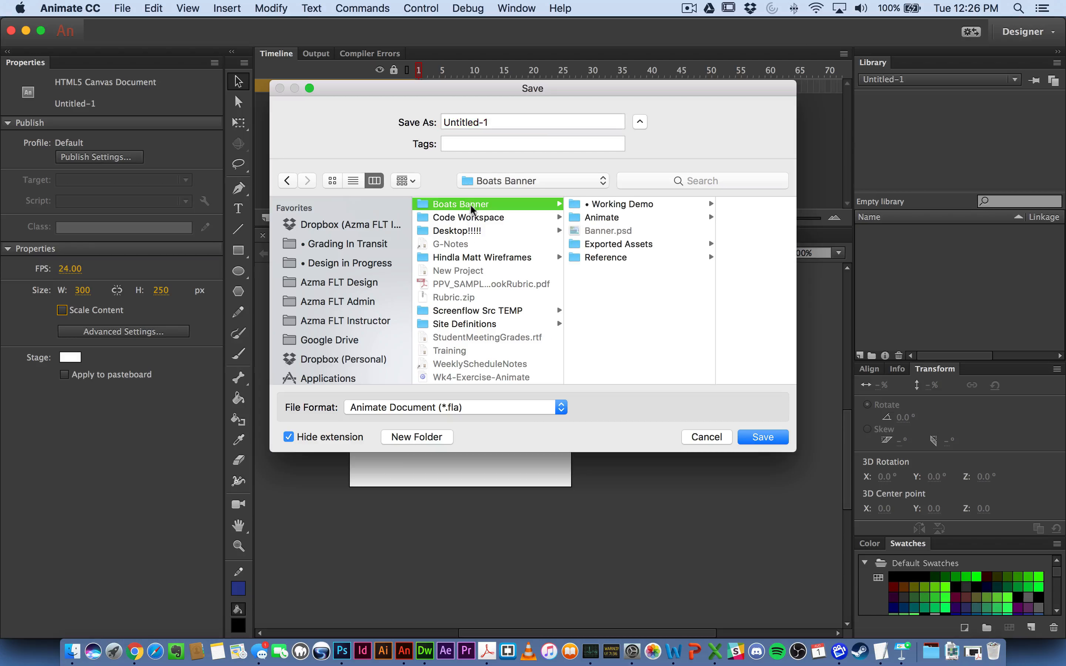
{"action": "left_click", "coordinate": [651, 206]}
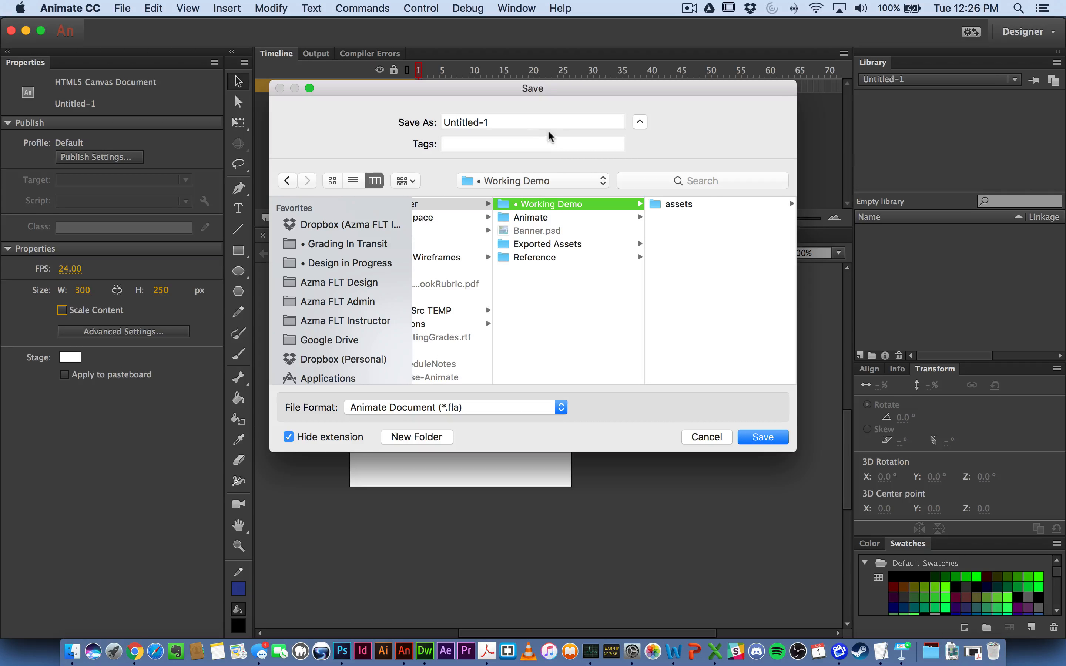
{"action": "left_click", "coordinate": [522, 125]}
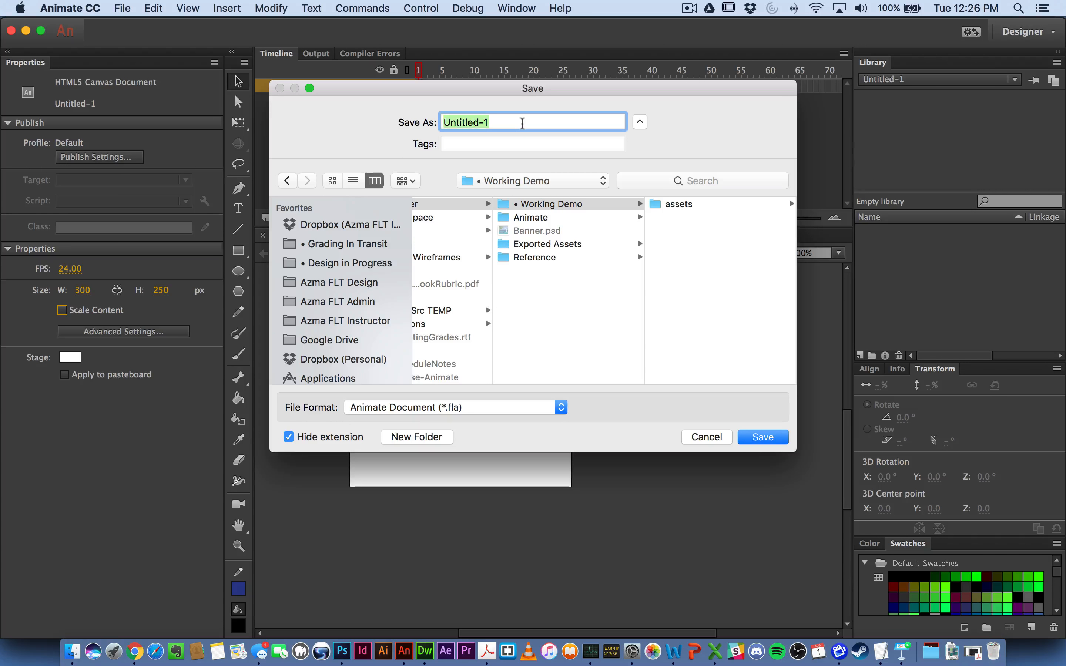
{"action": "type", "text": "medium-rectangle"}
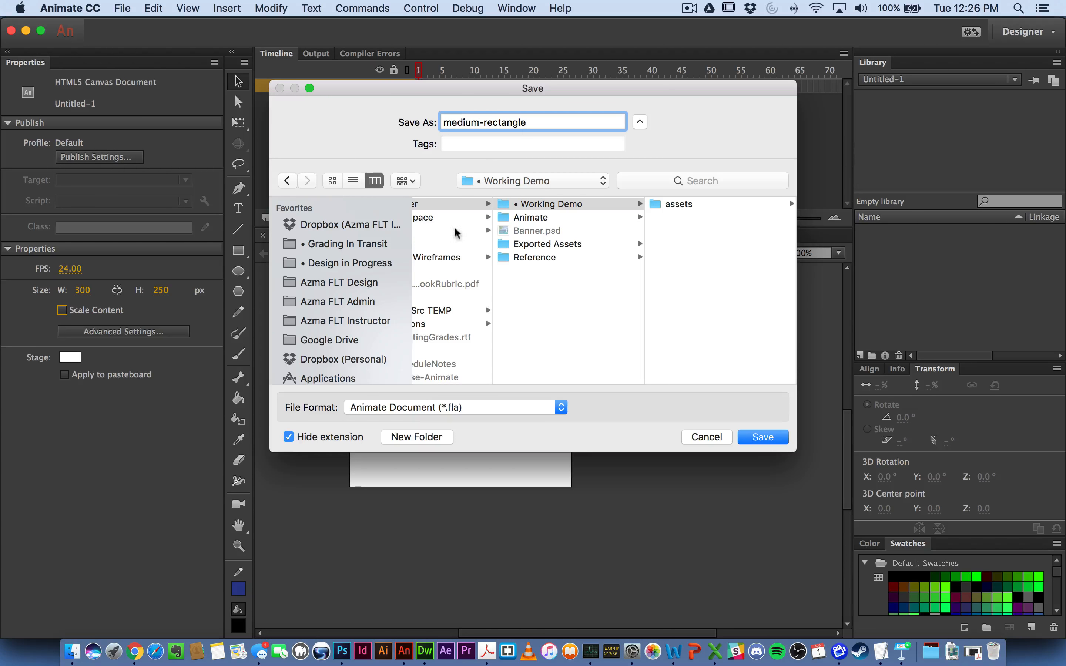
{"action": "left_click", "coordinate": [760, 437]}
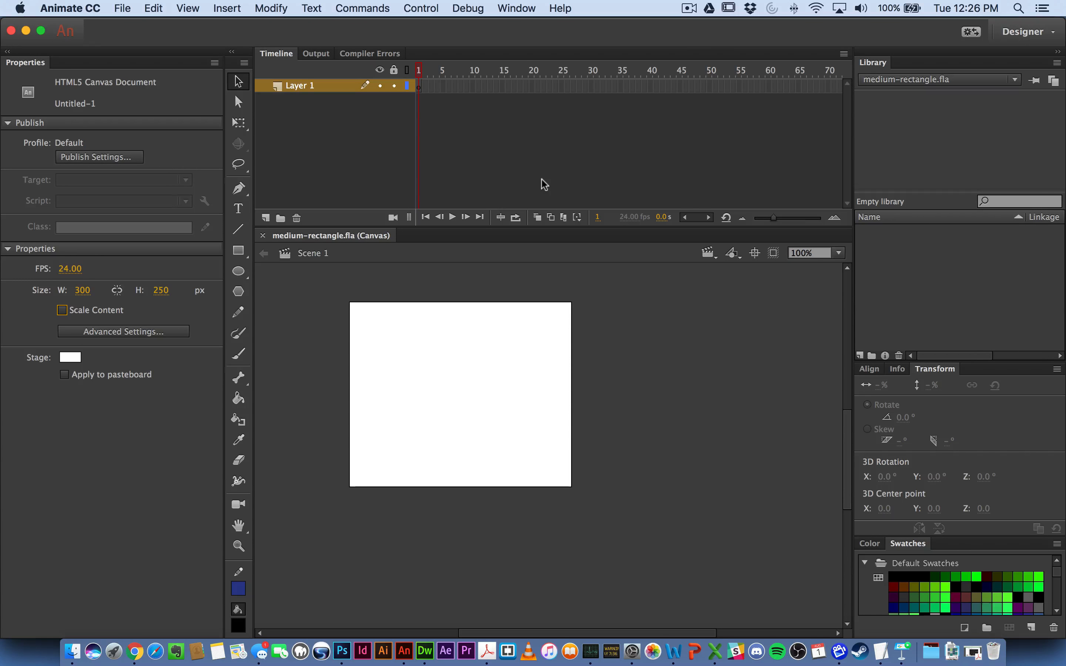
- Rename Layer 1 as background sky
{"action": "double_click", "coordinate": [309, 86]}
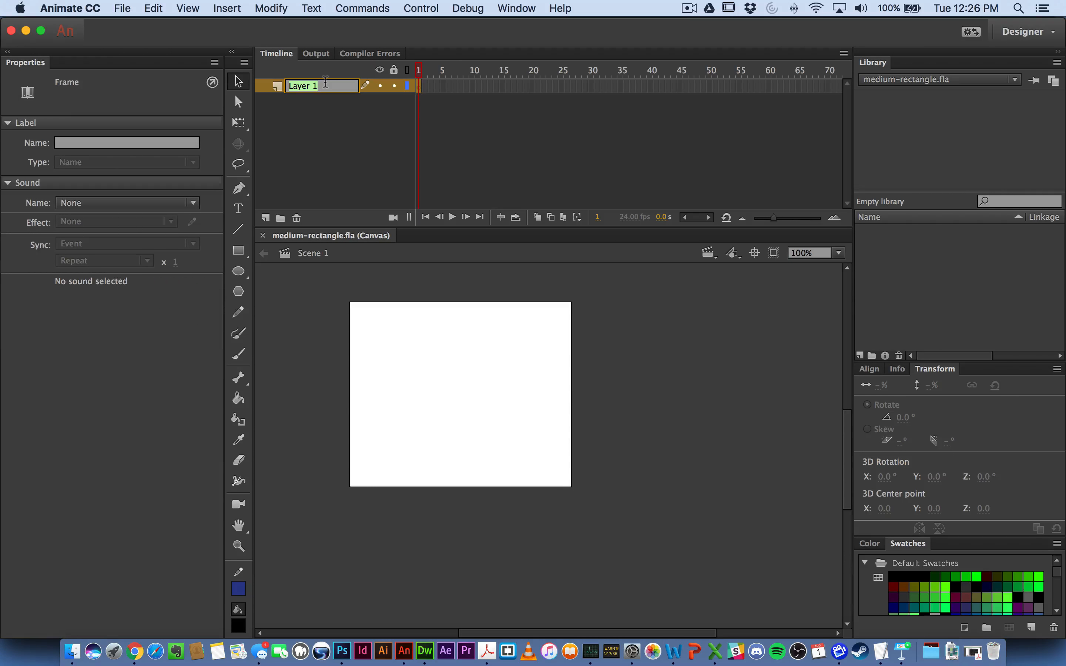
{"action": "type", "text": "backgrou"}
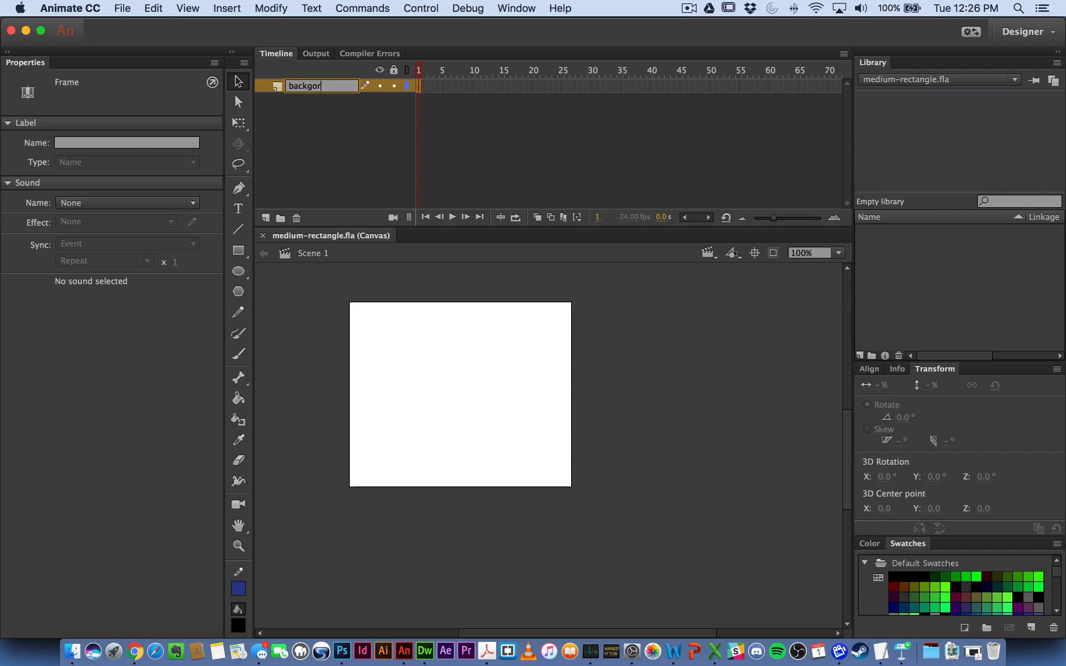
{"action": "type", "text": "nd sky"}
{"action": "key", "text": "Return"}
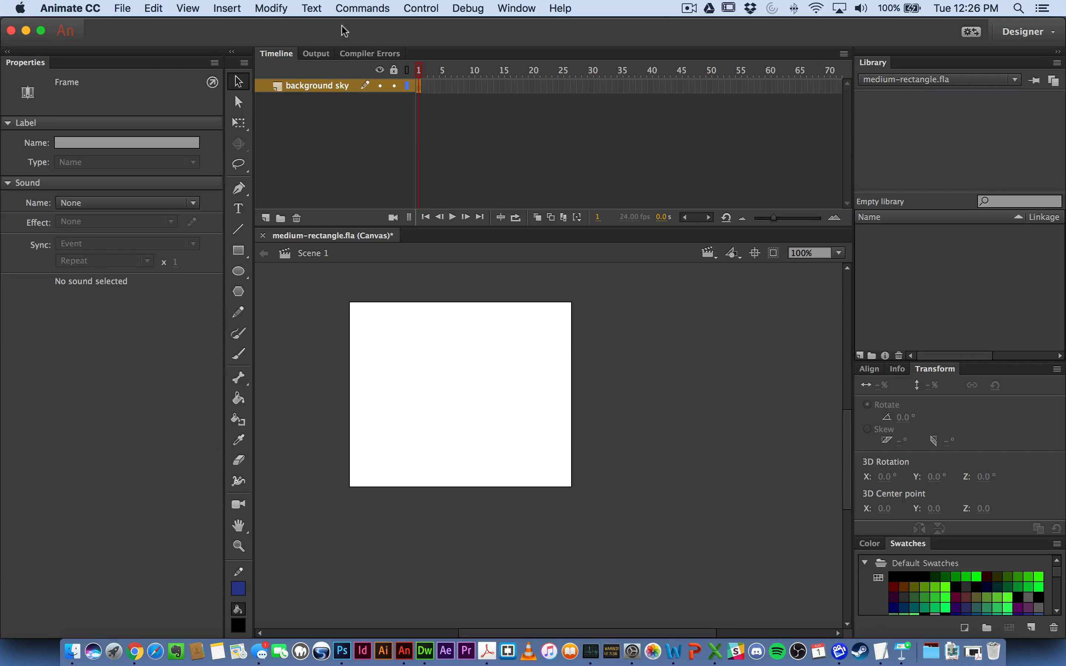
- Import sky-bg.jpg from the assets folder to the stage and move it to cover the stage exactly
{"action": "left_click", "coordinate": [123, 7]}
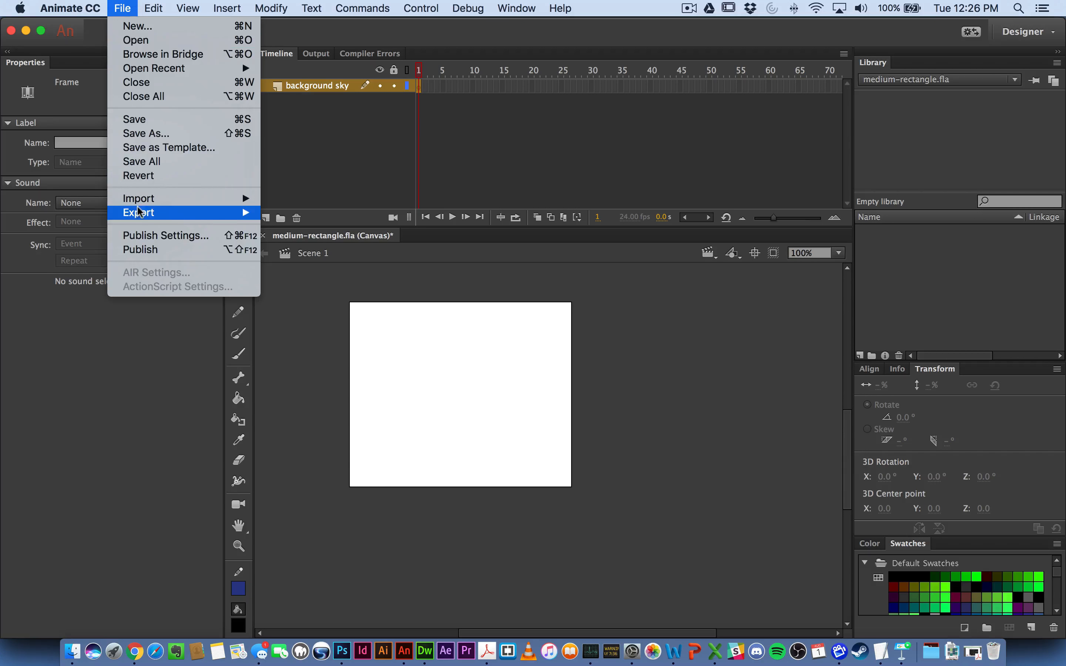
{"action": "mouse_move", "coordinate": [140, 200]}
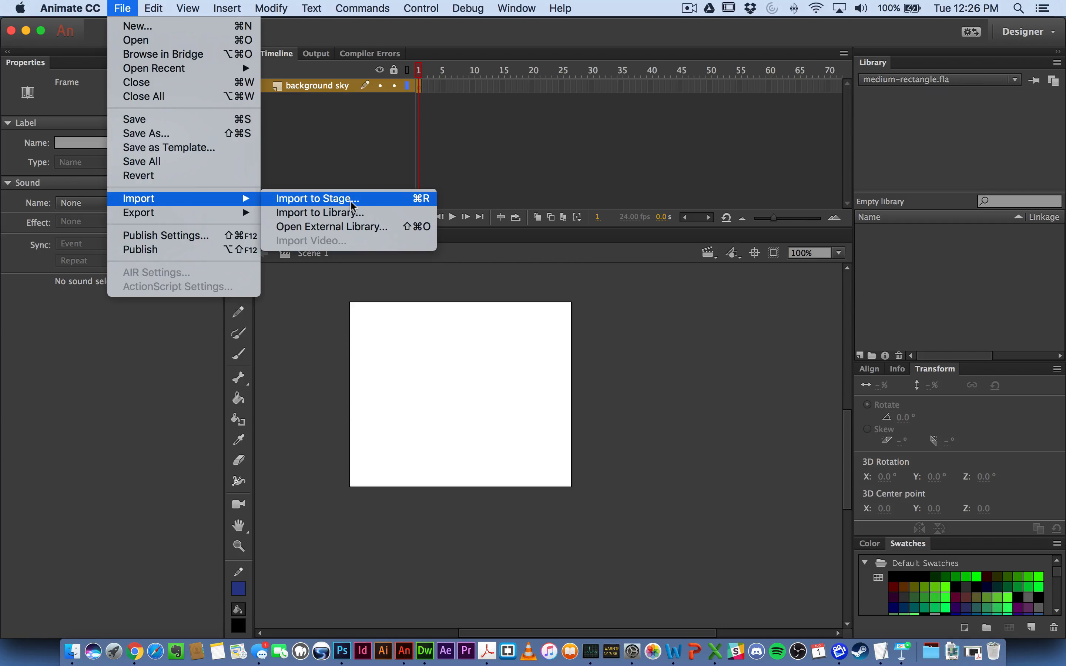
{"action": "left_click", "coordinate": [374, 199]}
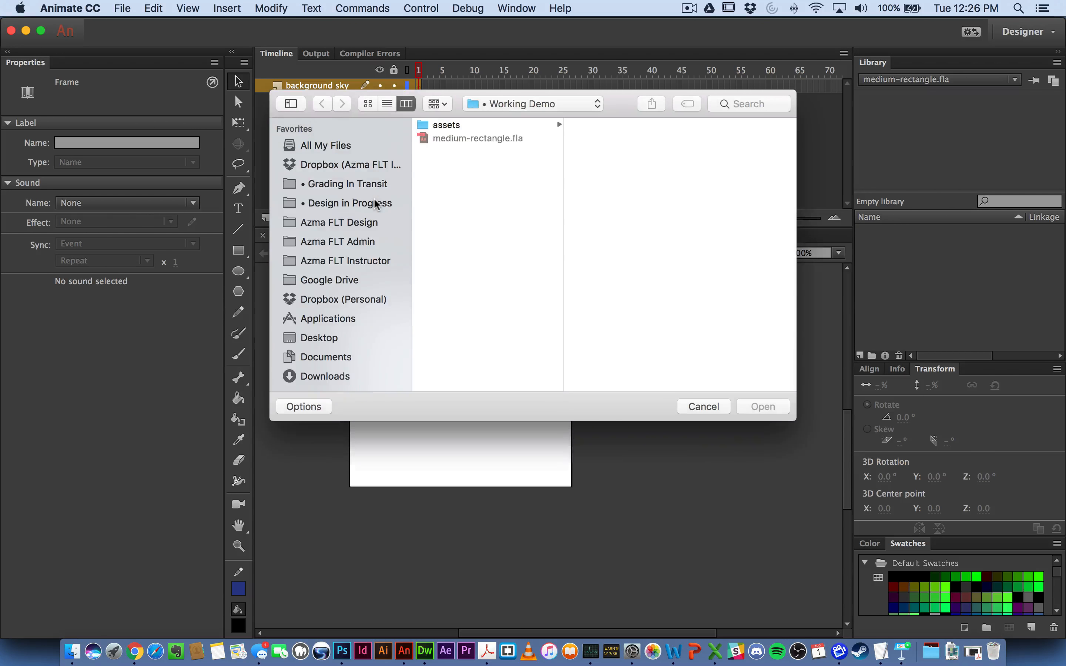
{"action": "left_click", "coordinate": [459, 127]}
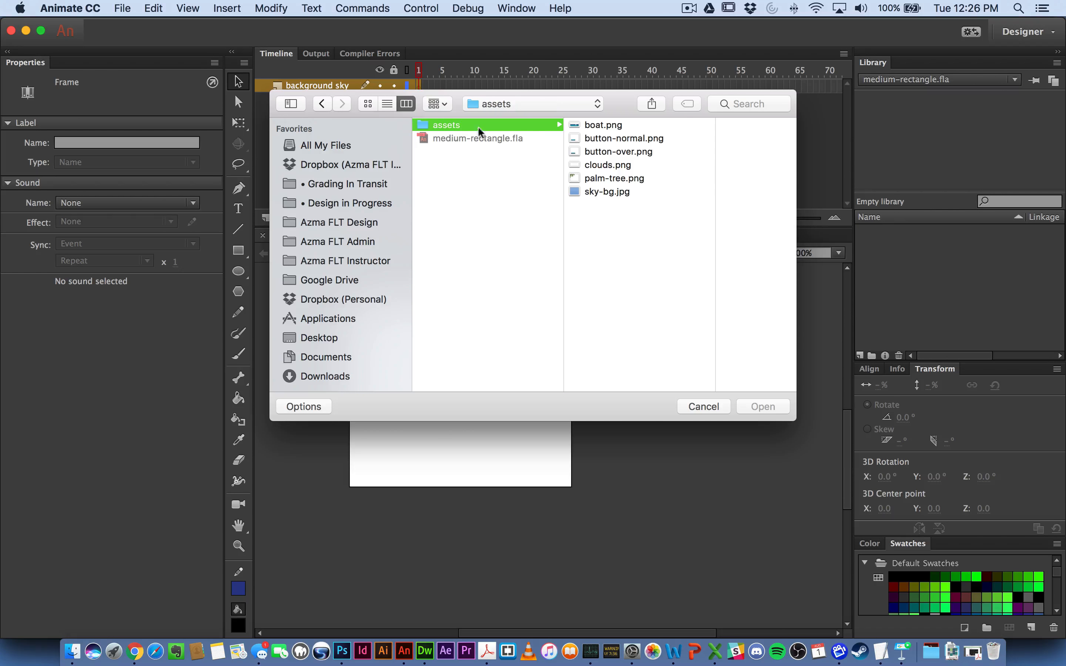
{"action": "left_click", "coordinate": [599, 192]}
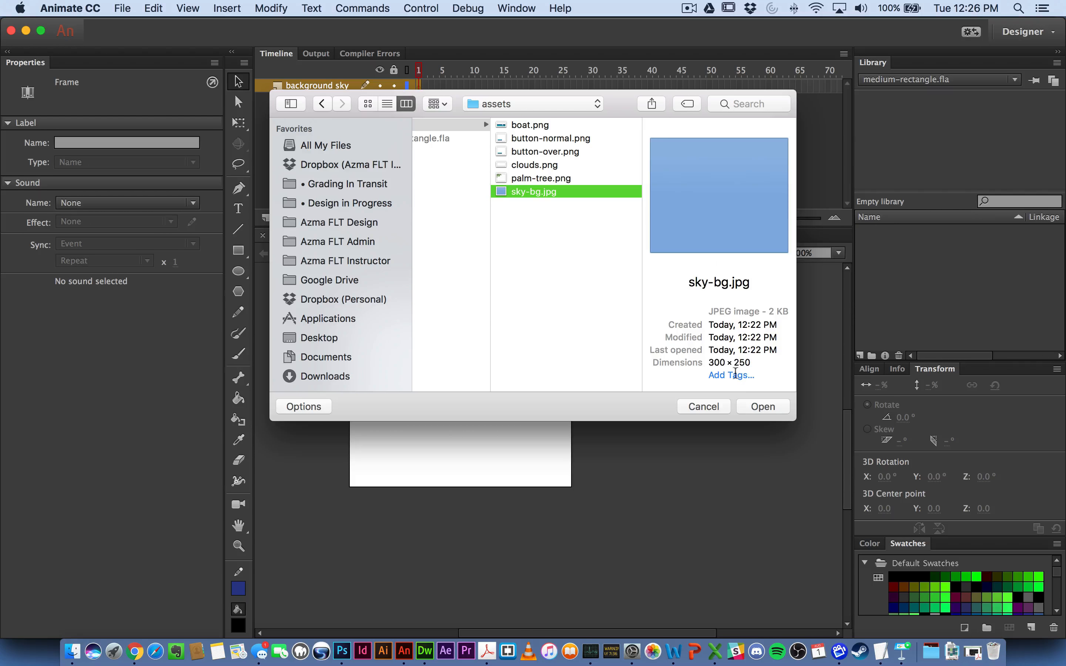
{"action": "left_click", "coordinate": [751, 407]}
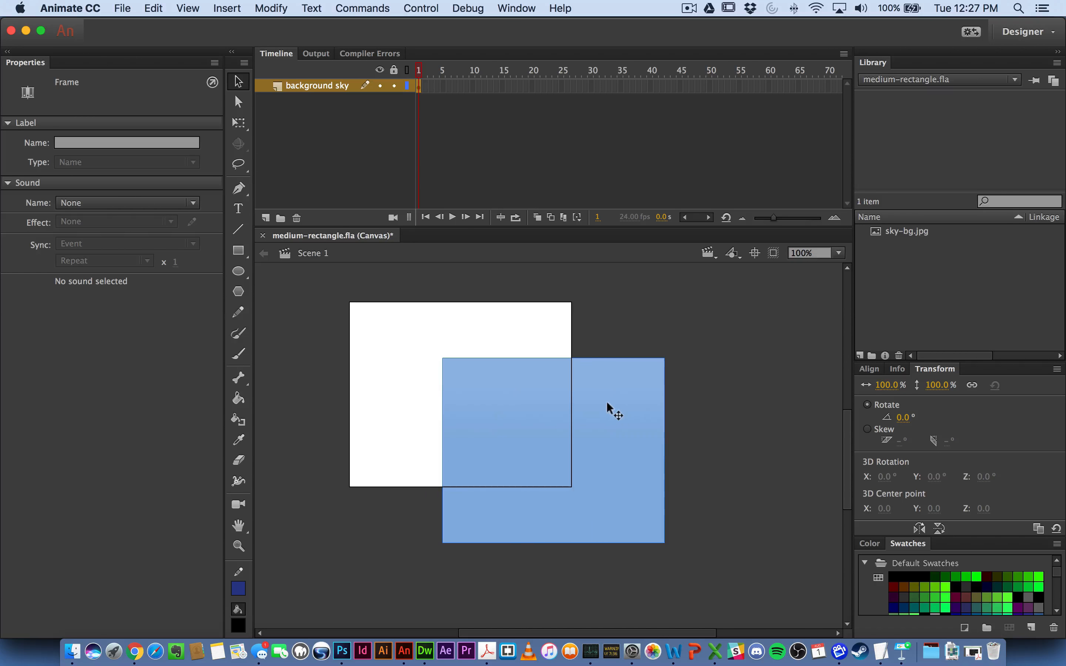
{"action": "left_click_drag", "start_coordinate": [608, 406], "coordinate": [515, 346]}
{"action": "left_click", "coordinate": [653, 345]}
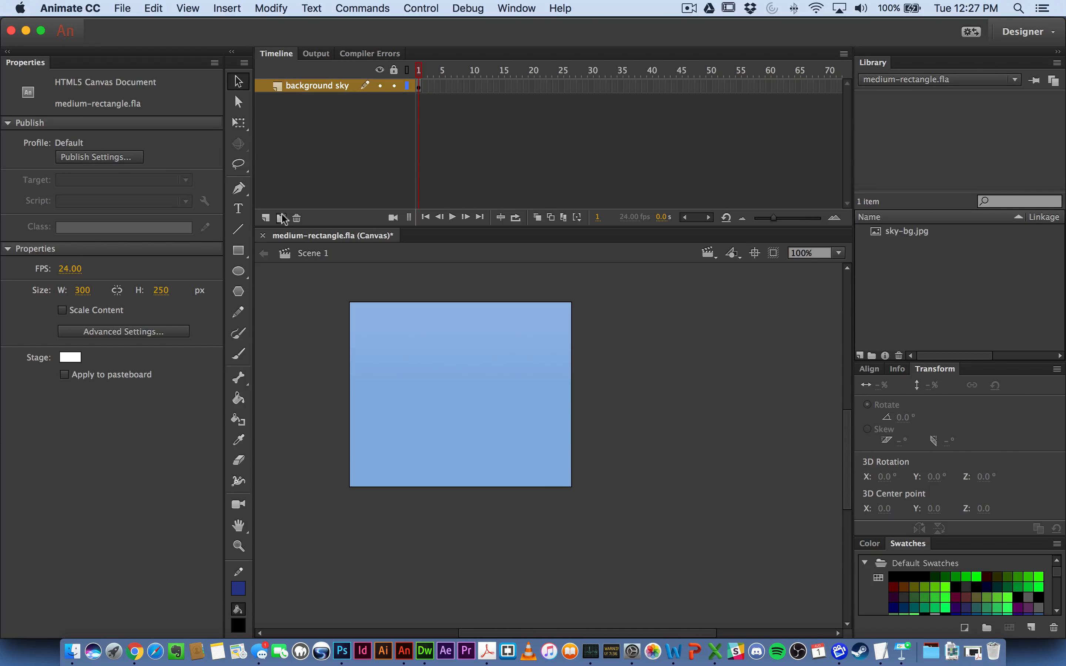
- Add three new layers above the background sky layer
{"action": "left_click", "coordinate": [267, 218]}
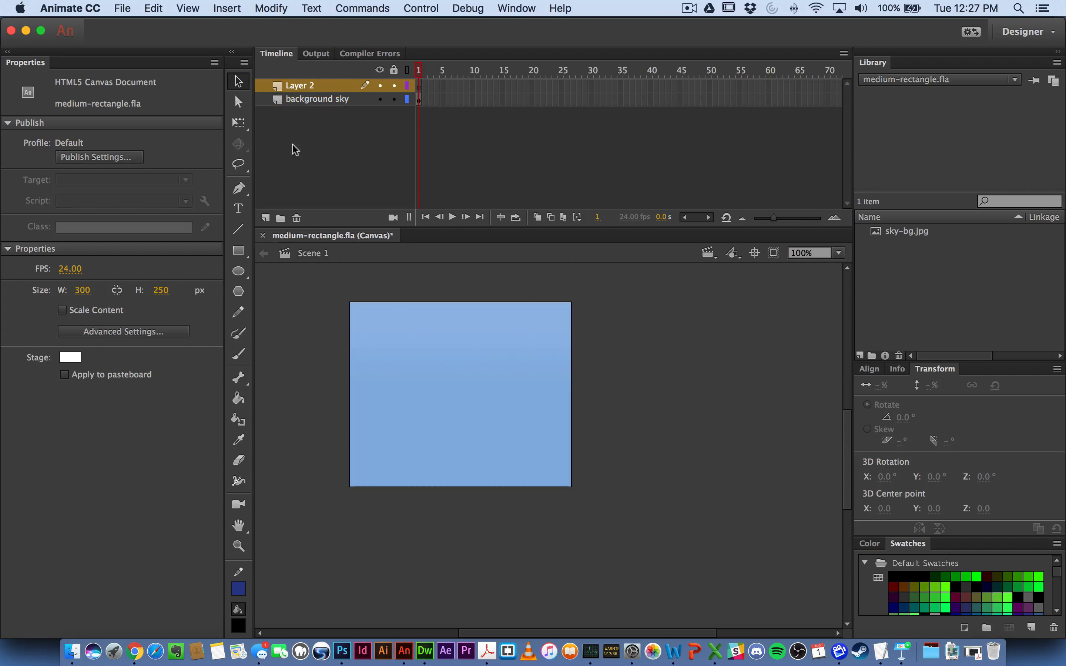
{"action": "left_click", "coordinate": [266, 218]}
{"action": "left_click", "coordinate": [266, 218]}
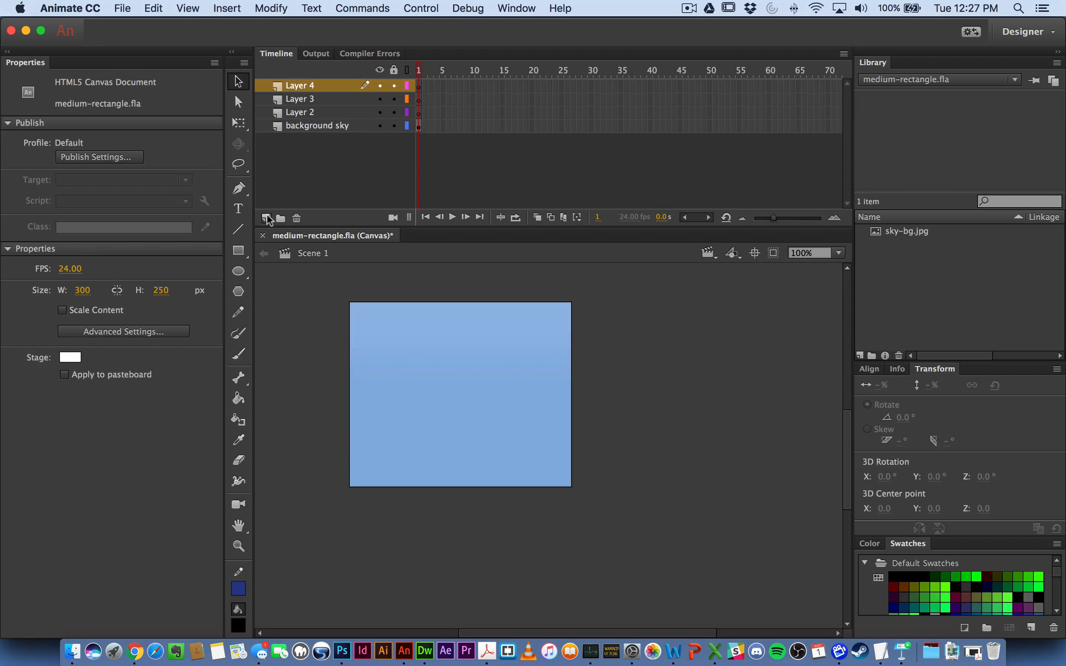
- Rename Layer 2 as boats, Layer 3 as cloud, and Layer 4 as palm tree
{"action": "double_click", "coordinate": [297, 113]}
{"action": "type", "text": "boats"}
{"action": "key", "text": "Return"}
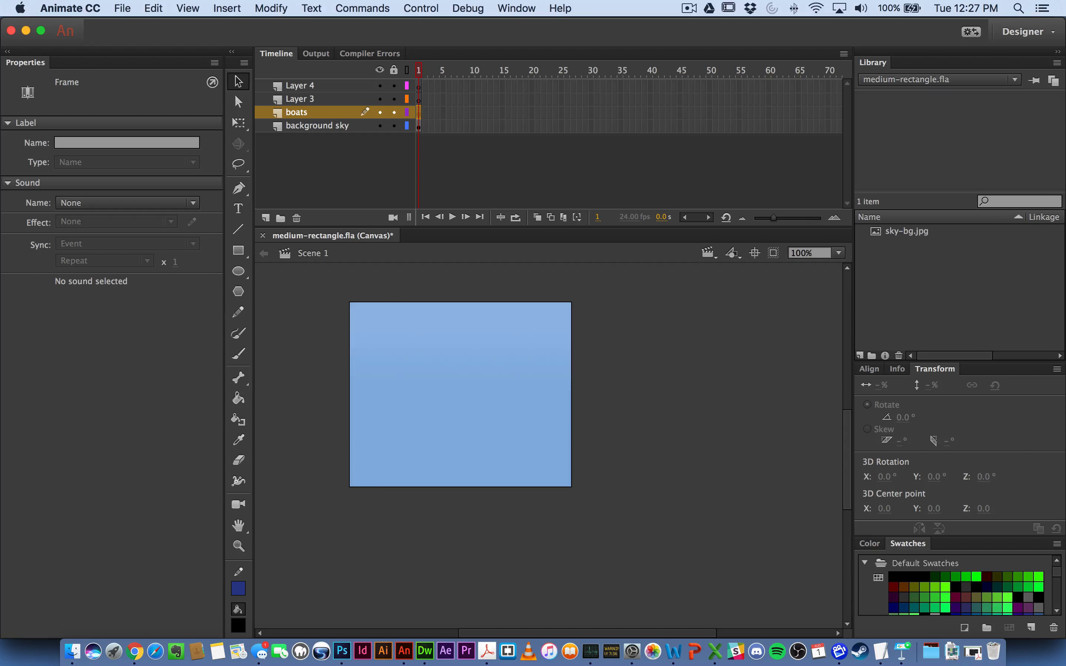
{"action": "double_click", "coordinate": [309, 99]}
{"action": "type", "text": "sl"}
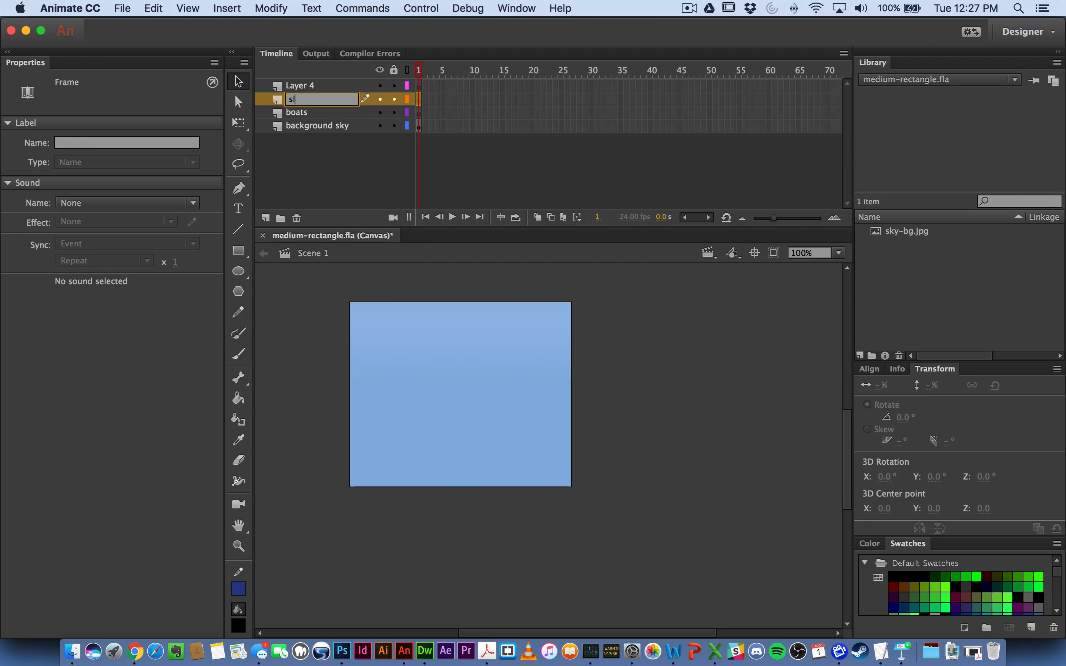
{"action": "type", "text": "oud"}
{"action": "key", "text": "Return"}
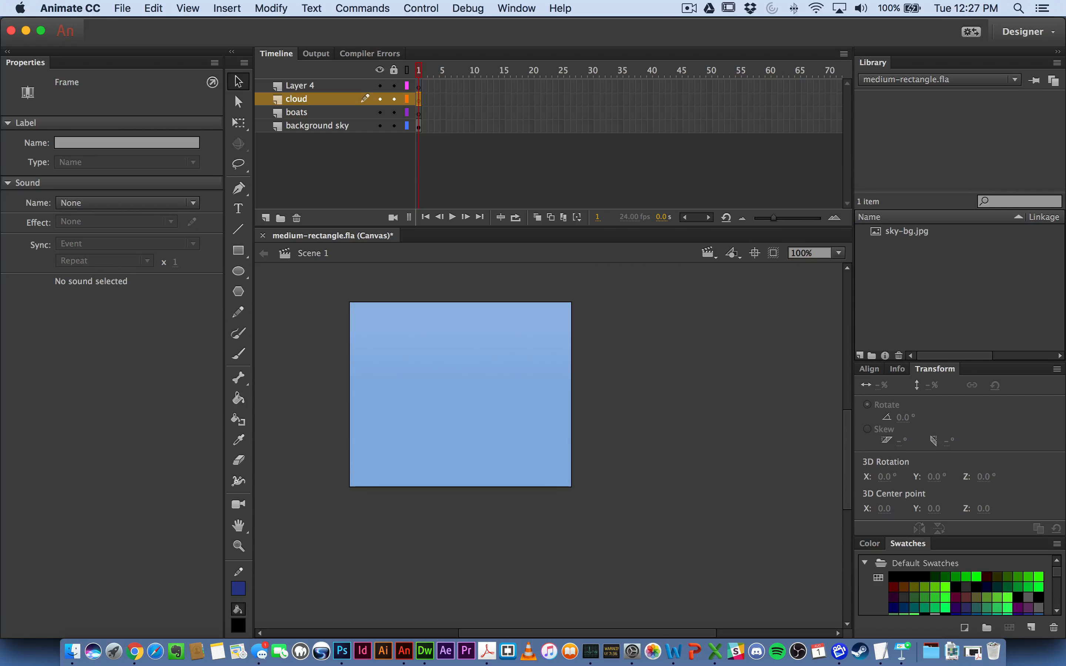
{"action": "double_click", "coordinate": [299, 85]}
{"action": "type", "text": "palm t"}
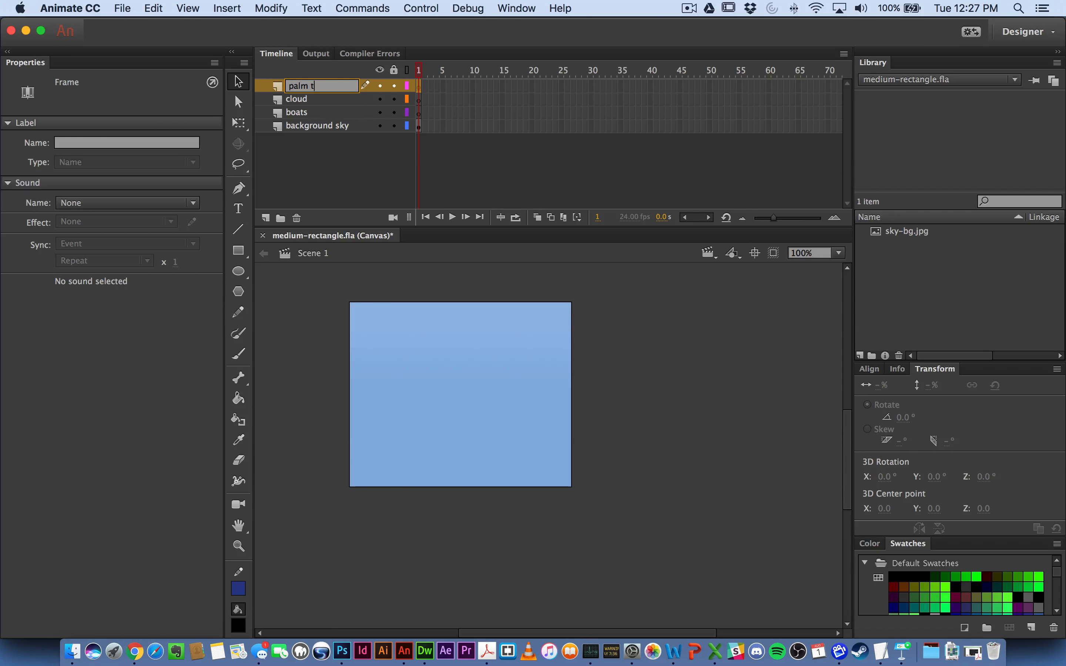
{"action": "type", "text": "ree"}
{"action": "key", "text": "Return"}
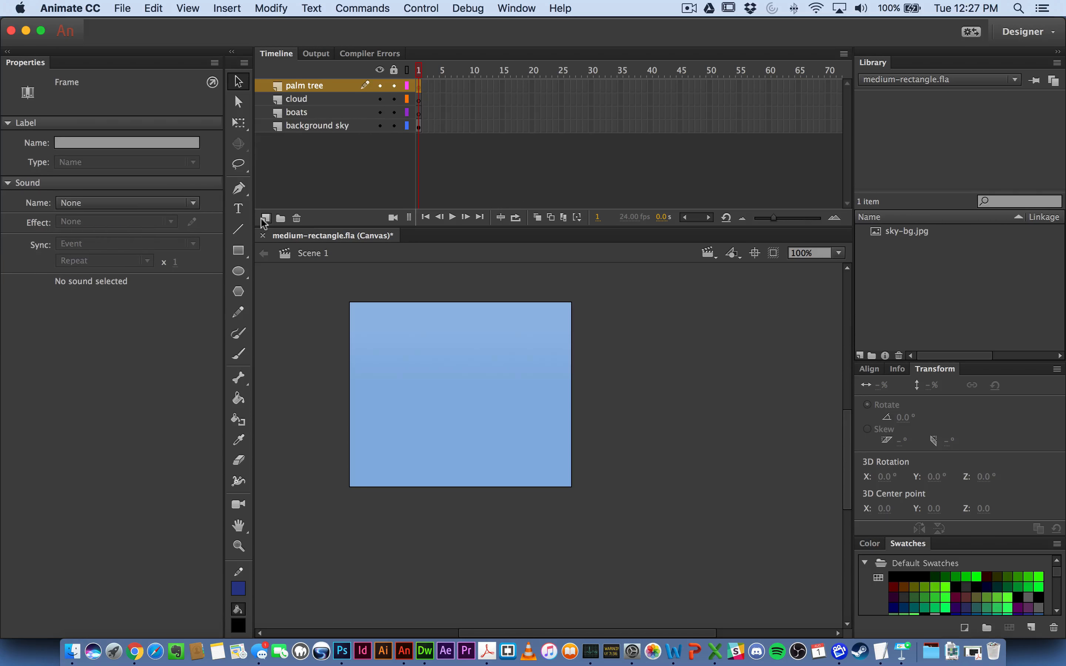
- Add a layer named call to action above the palm tree layer and delete the spare Layer 6
{"action": "left_click", "coordinate": [265, 218]}
{"action": "left_click", "coordinate": [265, 218]}
{"action": "double_click", "coordinate": [300, 99]}
{"action": "type", "text": "c"}
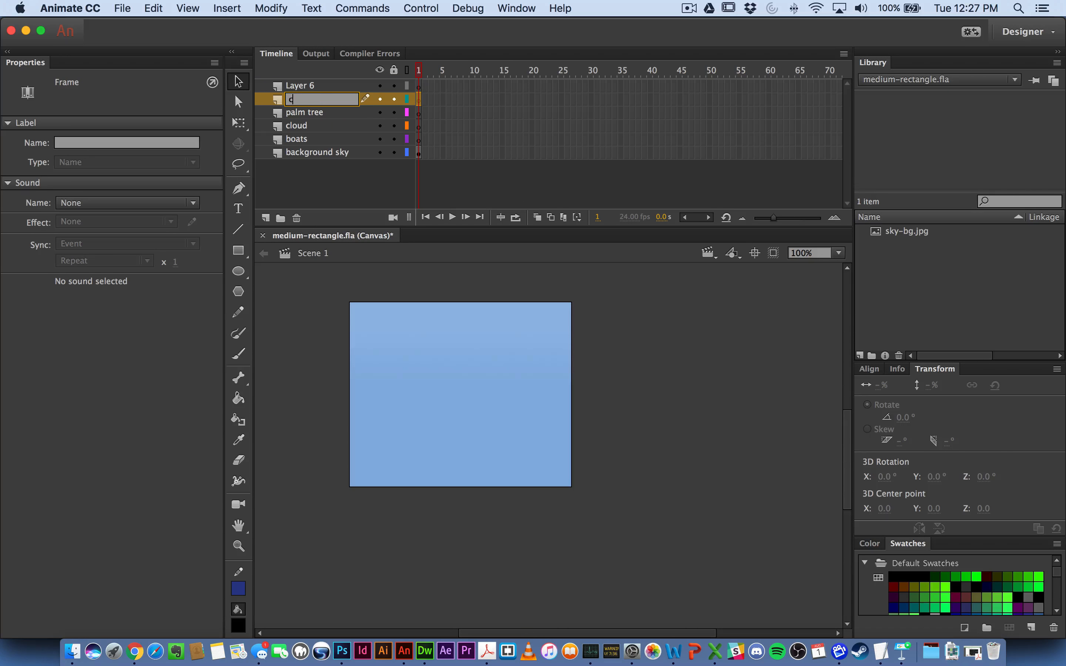
{"action": "type", "text": "all to action"}
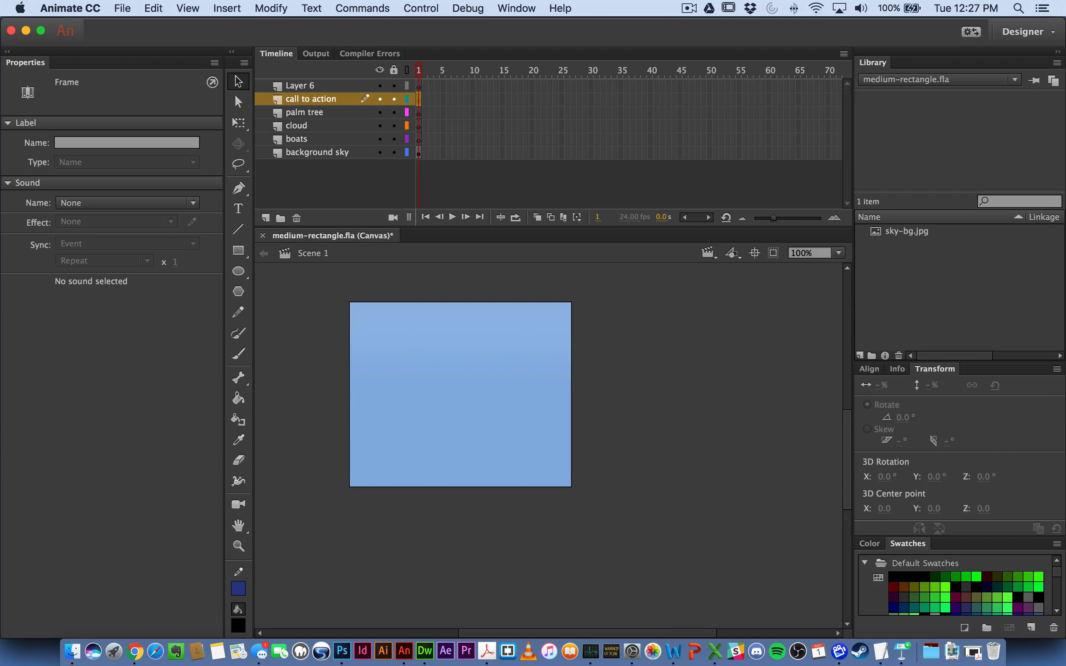
{"action": "left_click", "coordinate": [304, 85]}
{"action": "left_click", "coordinate": [297, 217]}
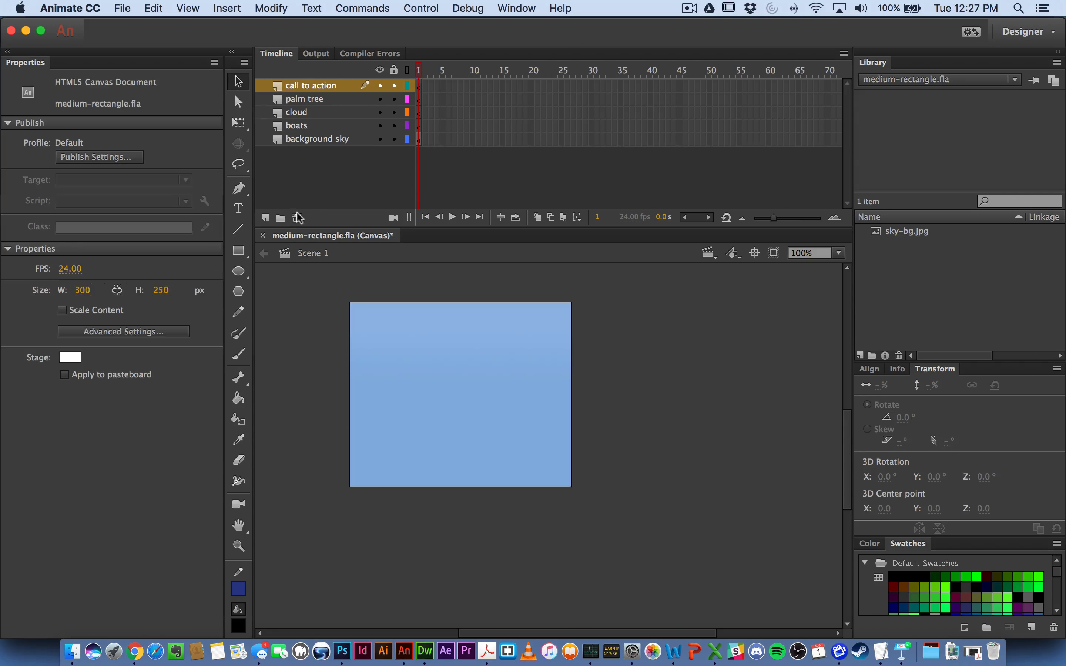
- Import boat.png to the stage on the boats layer and move it to about X -28, Y 0
{"action": "left_click", "coordinate": [309, 127]}
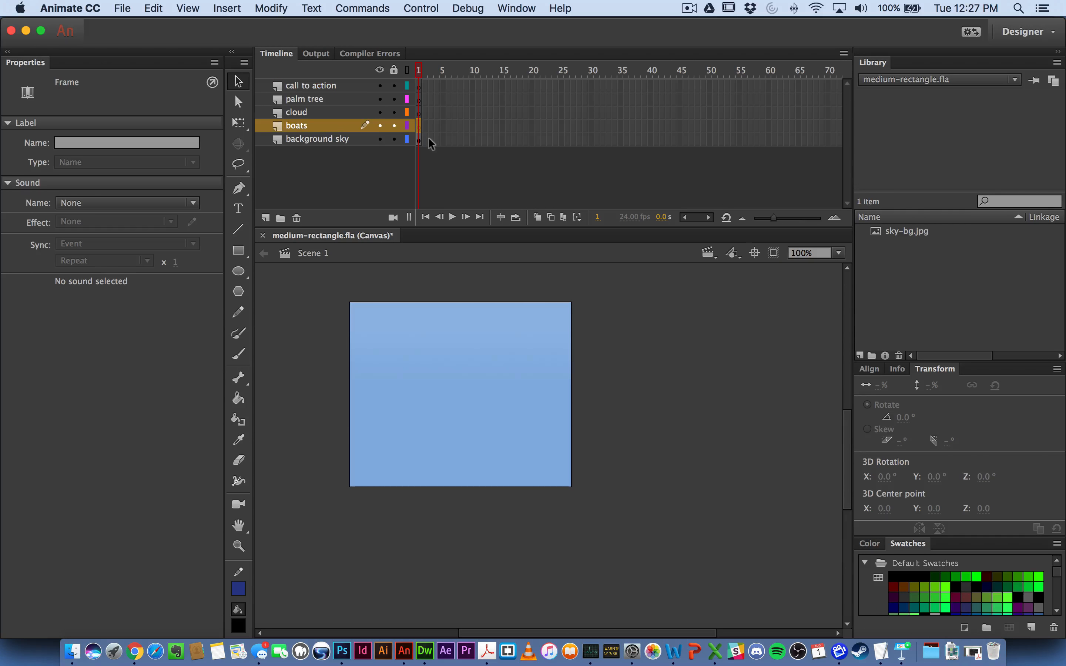
{"action": "left_click", "coordinate": [123, 8]}
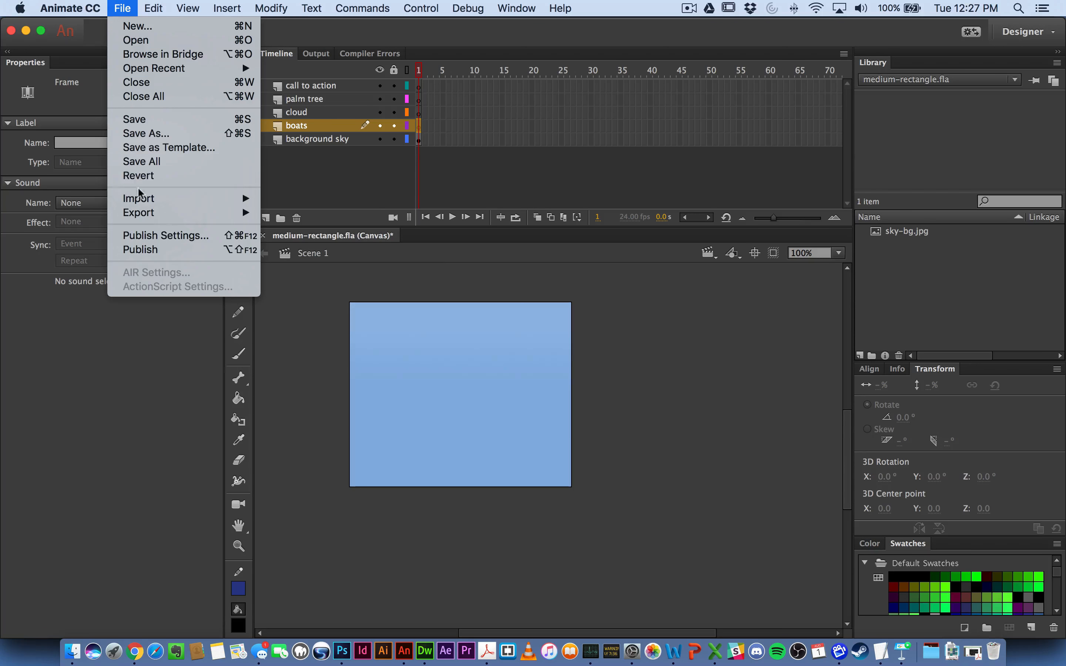
{"action": "mouse_move", "coordinate": [139, 199]}
{"action": "left_click", "coordinate": [299, 198]}
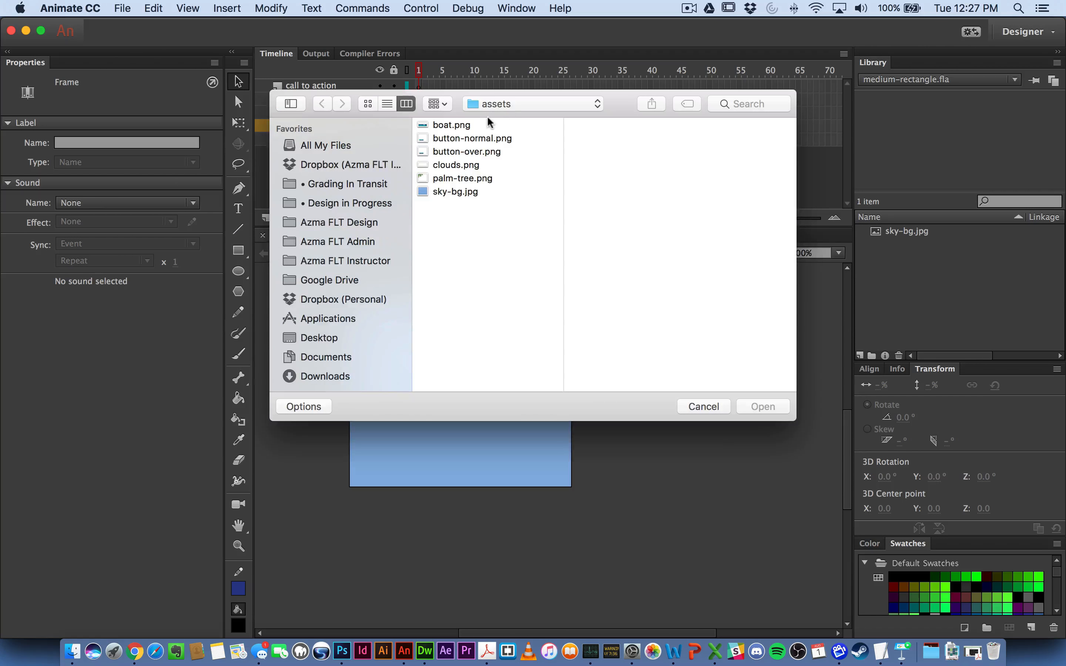
{"action": "left_click", "coordinate": [740, 408]}
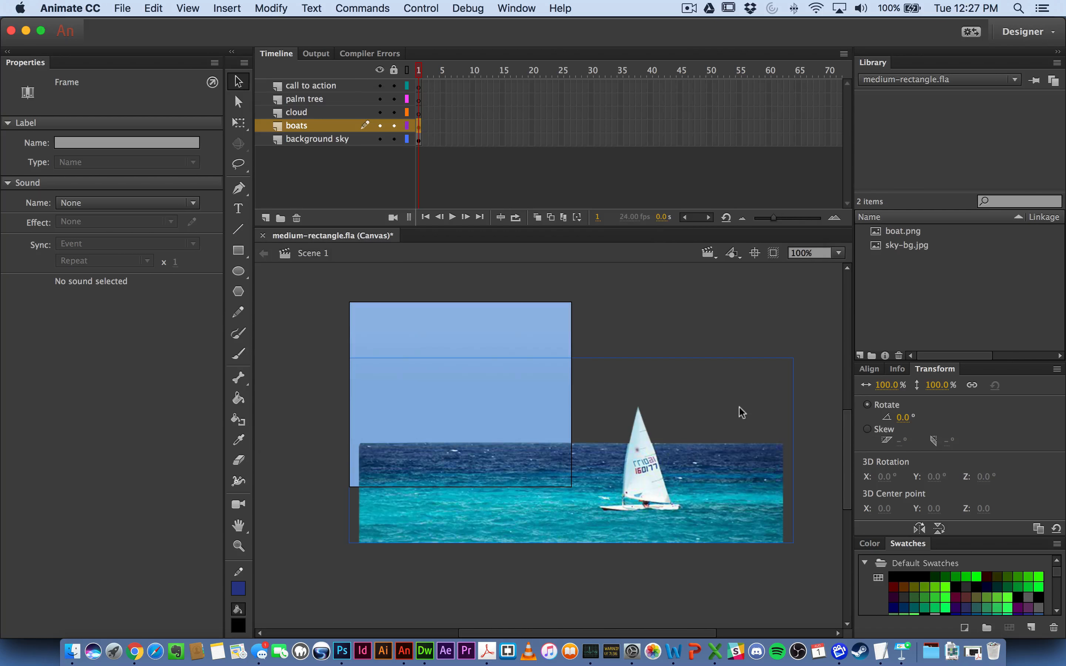
{"action": "left_click_drag", "start_coordinate": [724, 436], "coordinate": [661, 407]}
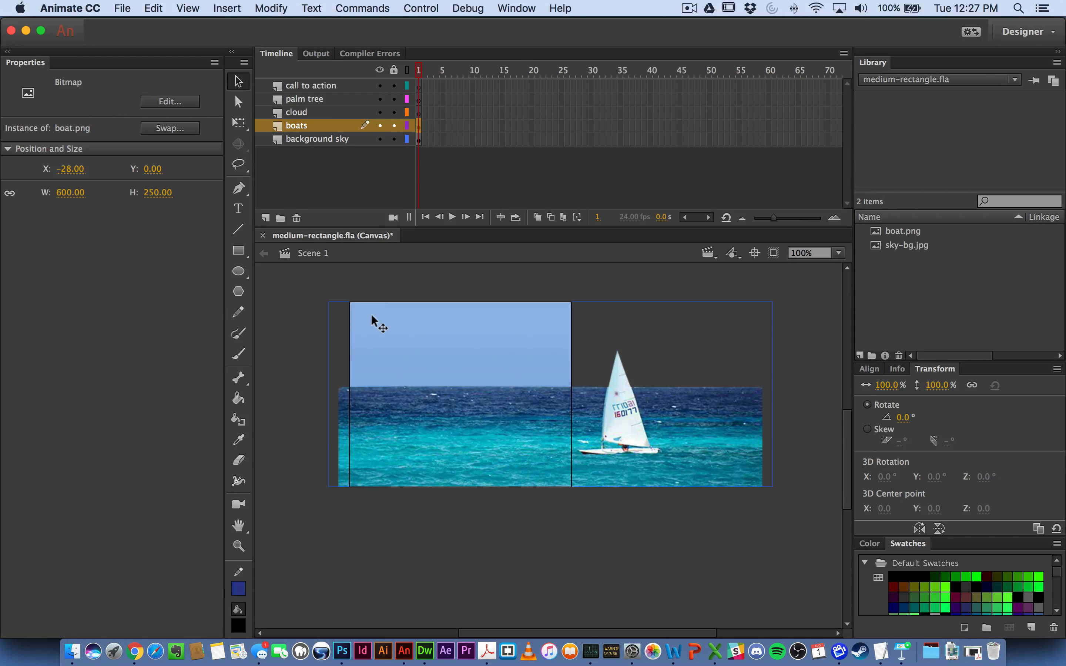
- Import clouds.png to the stage on the cloud layer and move it to about X -21, Y -6
{"action": "left_click", "coordinate": [419, 112]}
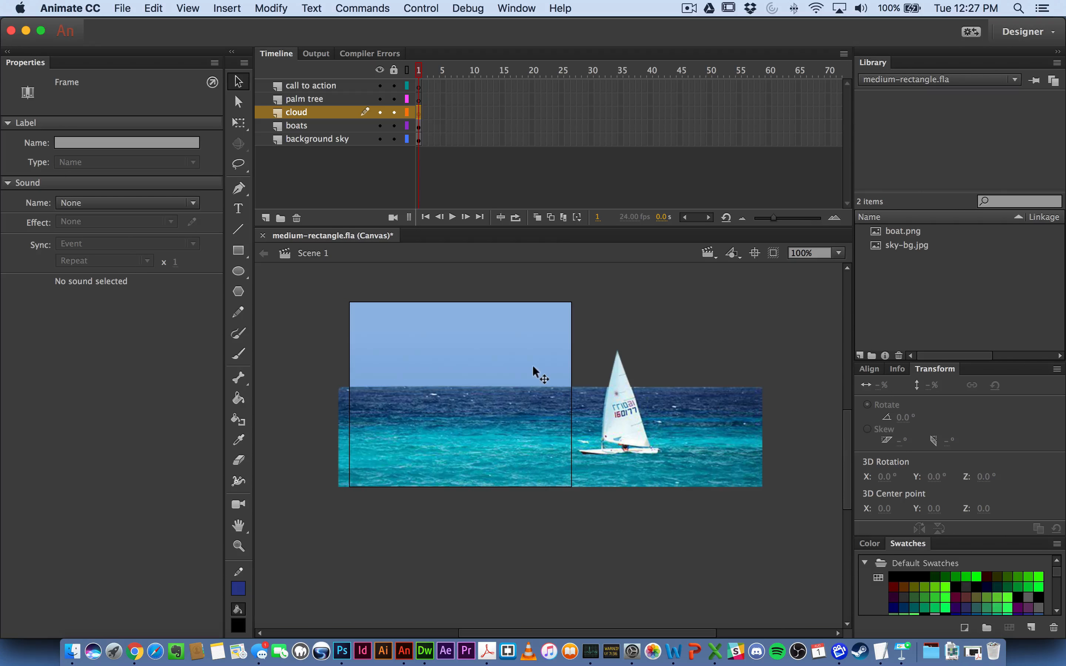
{"action": "left_click", "coordinate": [153, 8]}
{"action": "mouse_move", "coordinate": [118, 7]}
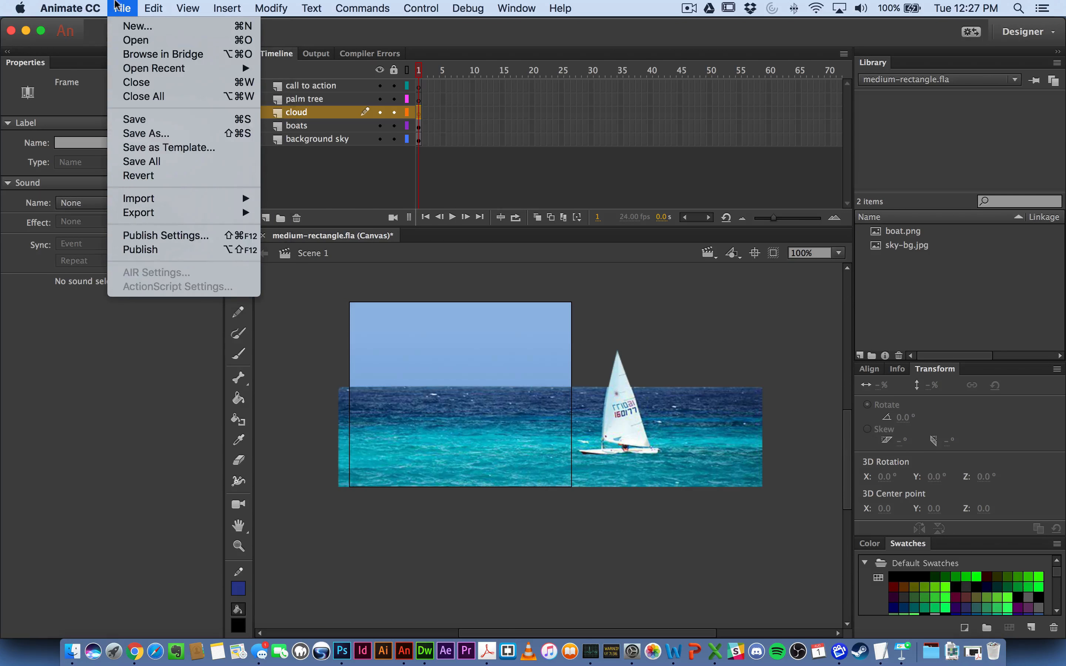
{"action": "mouse_move", "coordinate": [145, 199]}
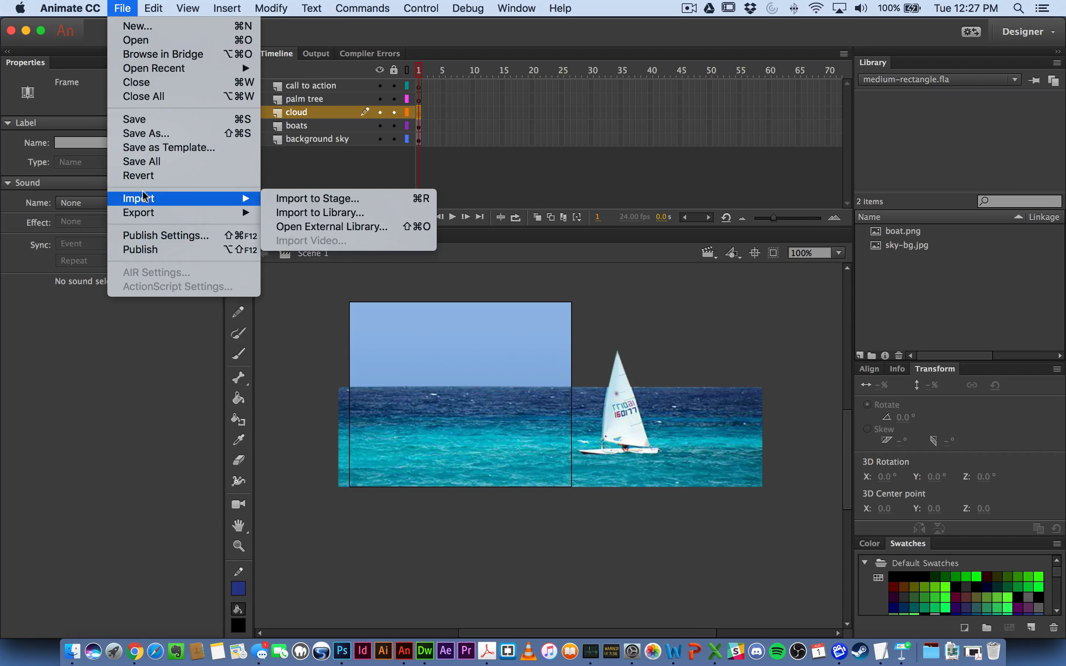
{"action": "left_click", "coordinate": [324, 203]}
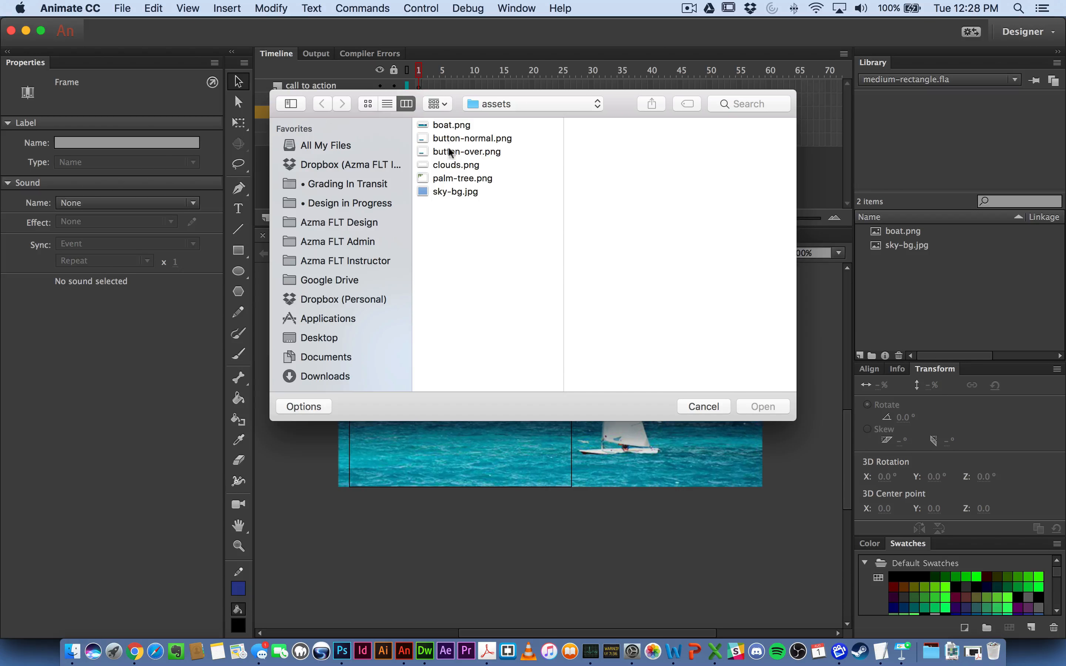
{"action": "left_click", "coordinate": [454, 164]}
{"action": "left_click", "coordinate": [763, 407]}
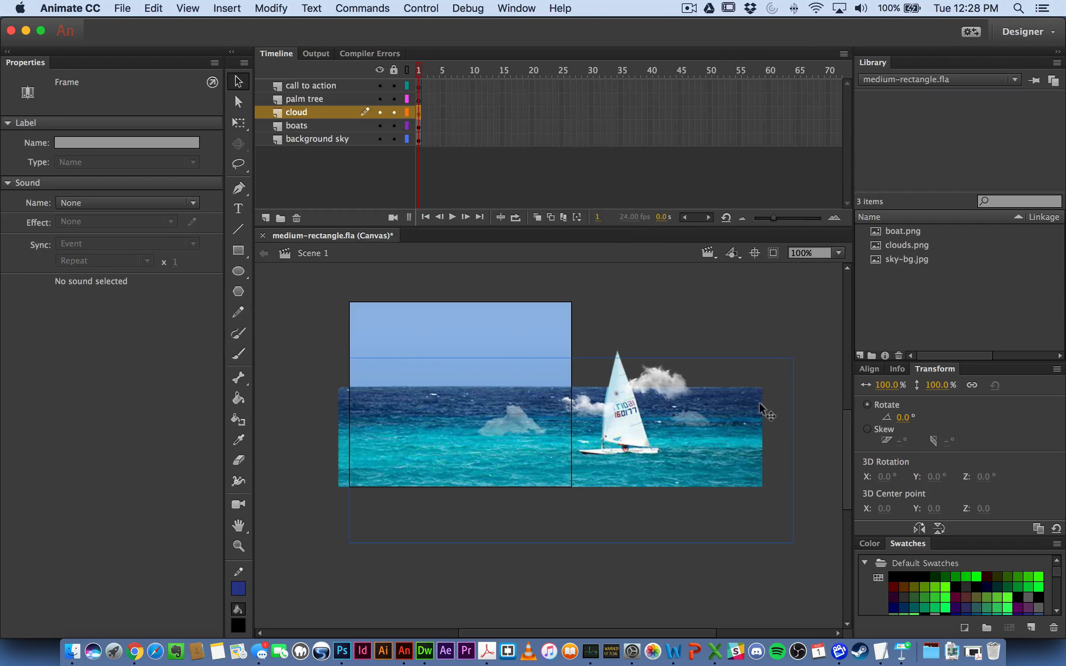
{"action": "left_click_drag", "start_coordinate": [675, 378], "coordinate": [653, 317]}
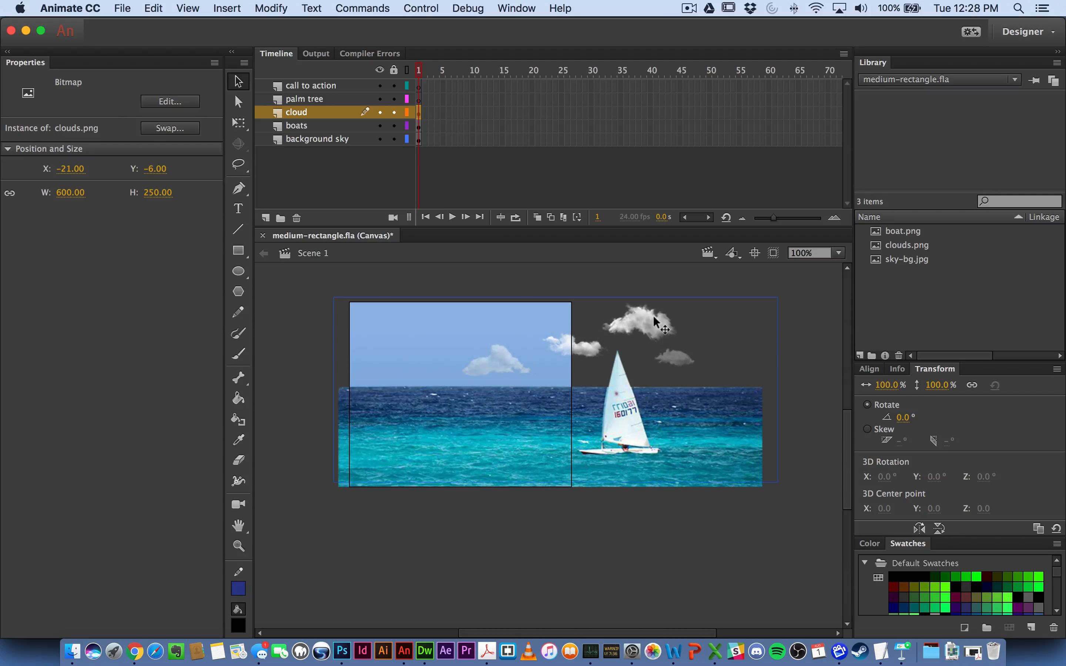
- Import palm-tree.png to the stage on the palm tree layer and move it off the stage to about X -178, Y 0
{"action": "left_click", "coordinate": [289, 101]}
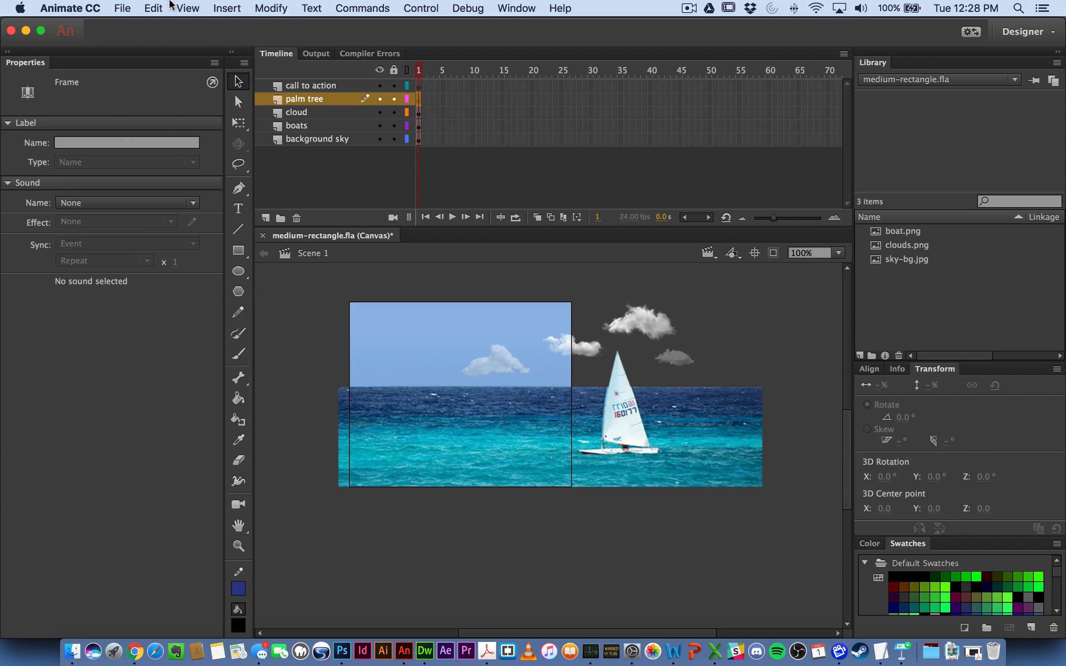
{"action": "left_click", "coordinate": [122, 8]}
{"action": "mouse_move", "coordinate": [191, 199]}
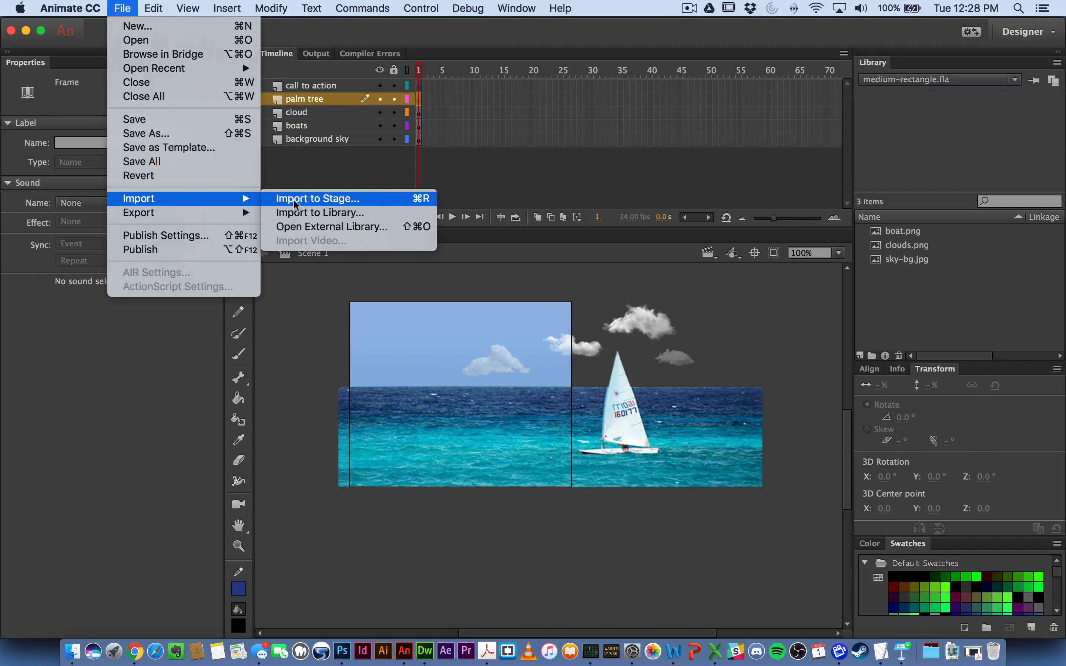
{"action": "left_click", "coordinate": [315, 200]}
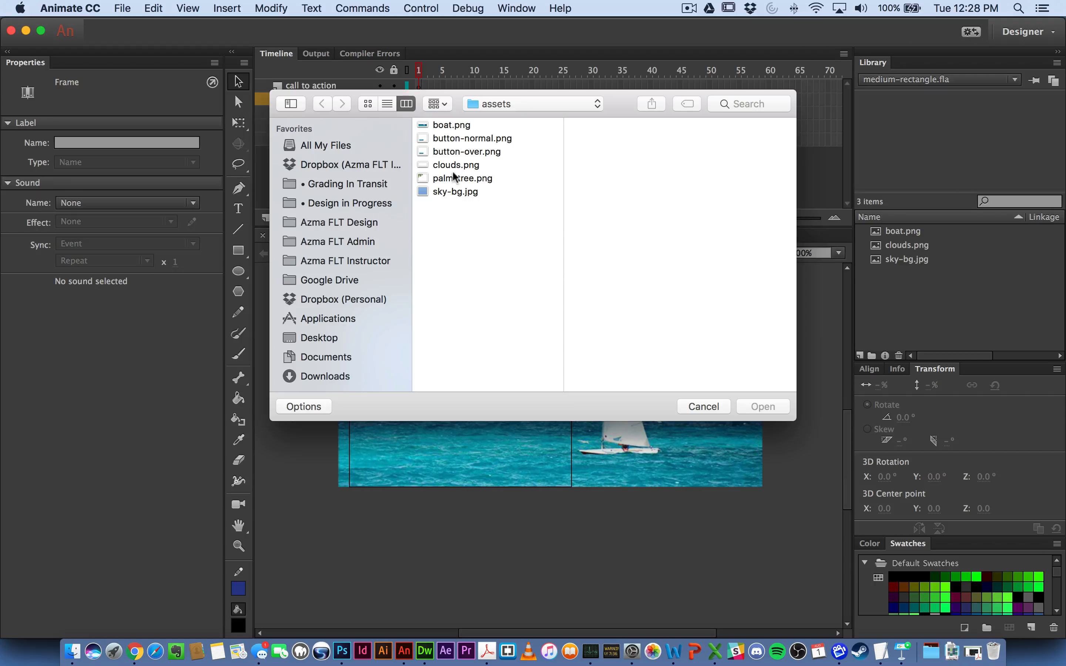
{"action": "double_click", "coordinate": [452, 173]}
{"action": "left_click_drag", "start_coordinate": [506, 362], "coordinate": [320, 317]}
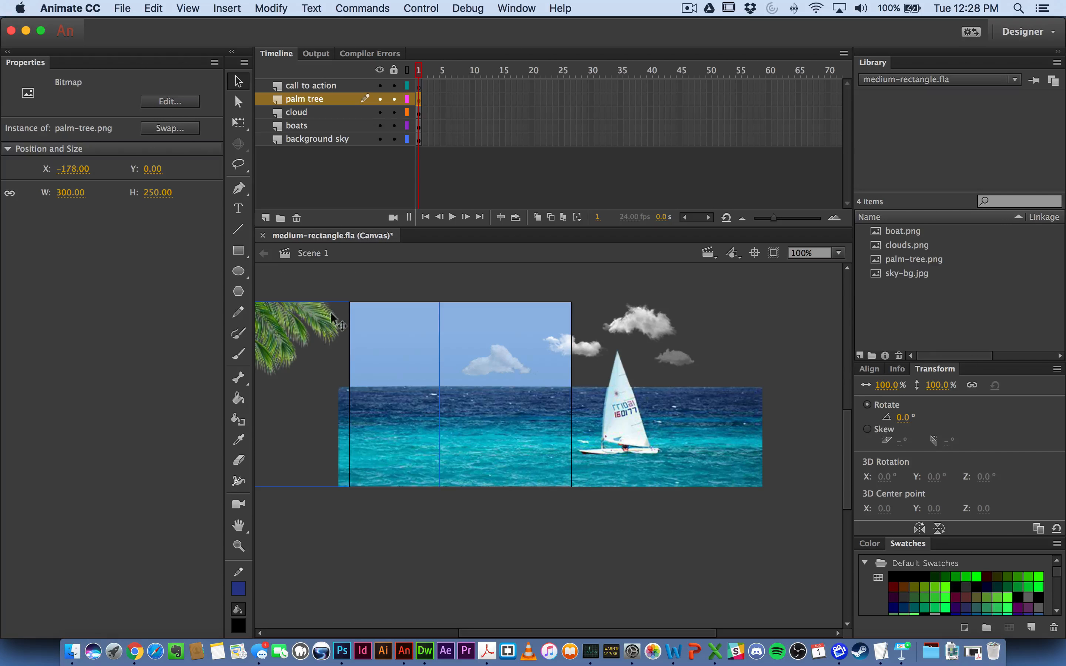
- Import button-normal.png from the assets folder to the stage on the call to action layer
{"action": "left_click", "coordinate": [313, 86]}
{"action": "left_click", "coordinate": [71, 8]}
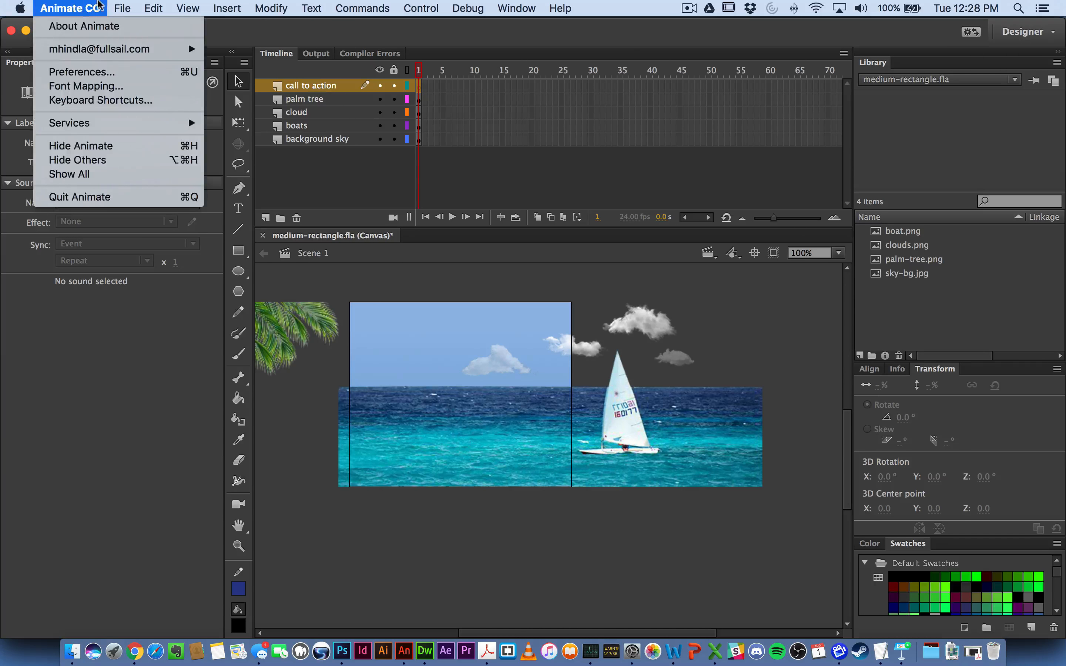
{"action": "mouse_move", "coordinate": [122, 7]}
{"action": "mouse_move", "coordinate": [153, 199]}
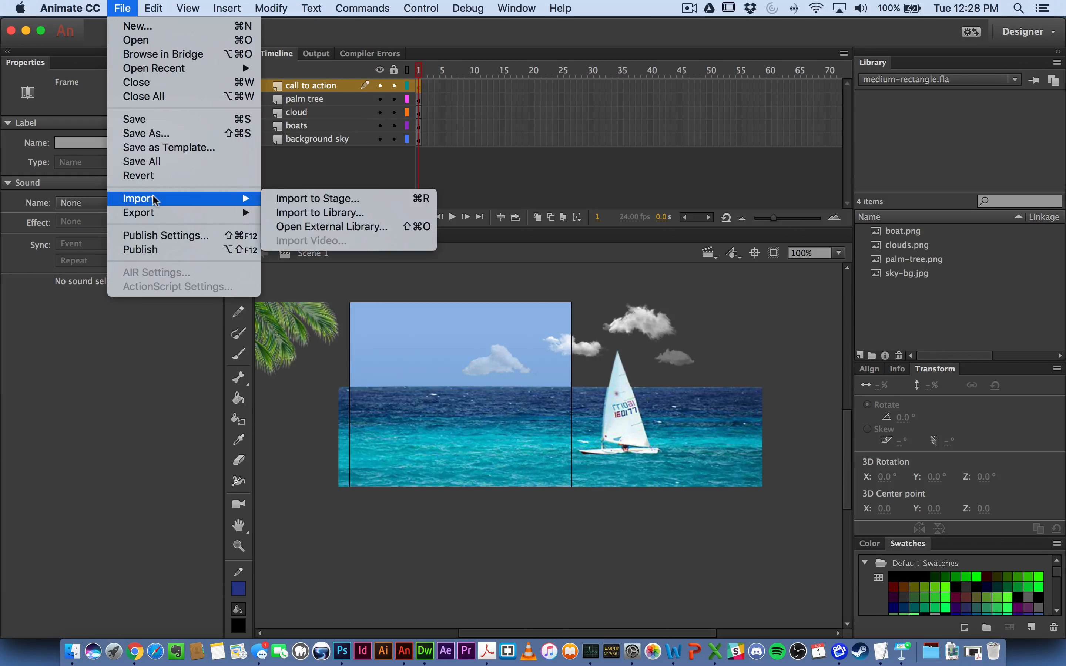
{"action": "left_click", "coordinate": [295, 198]}
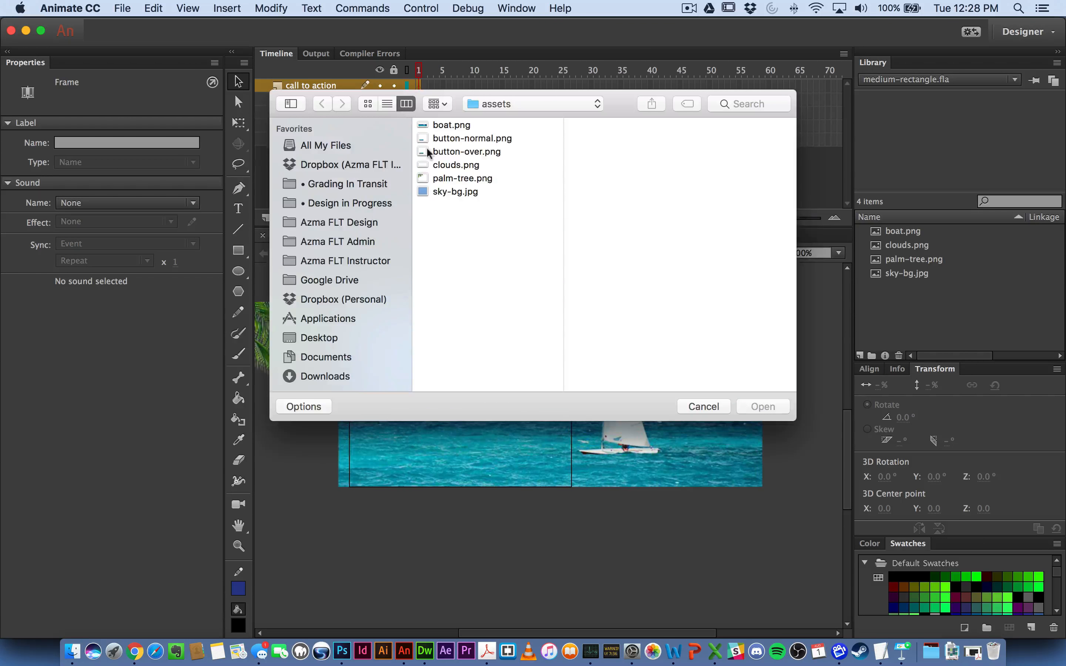
{"action": "left_click", "coordinate": [445, 138]}
{"action": "left_click", "coordinate": [761, 407]}
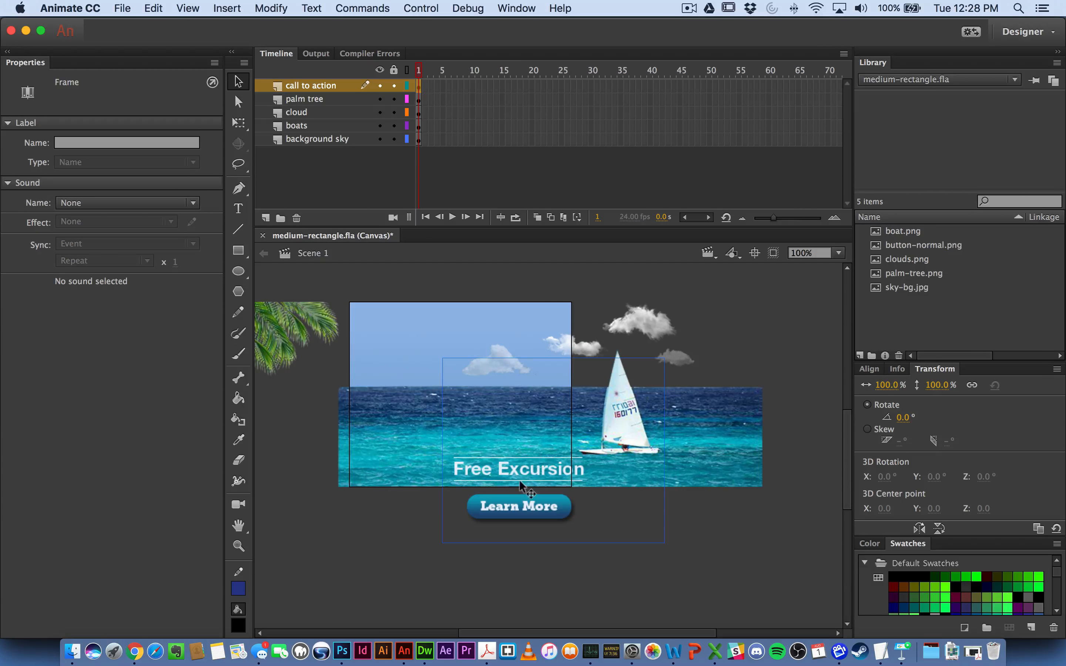
- Align the button image with the stage at X 0, Y 0 and deselect it
{"action": "left_click_drag", "start_coordinate": [519, 480], "coordinate": [426, 429]}
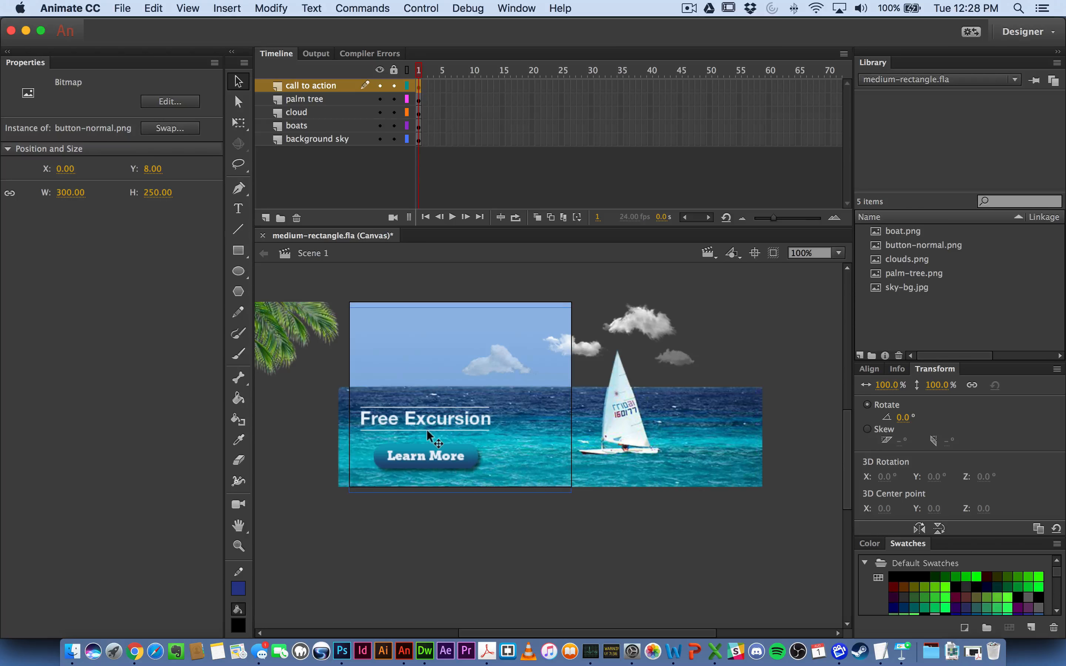
{"action": "key", "text": "Up"}
{"action": "key", "text": "Up"}
{"action": "key", "text": "Up"}
{"action": "key", "text": "Up"}
{"action": "key", "text": "Up"}
{"action": "key", "text": "Up"}
{"action": "key", "text": "Up"}
{"action": "key", "text": "Up"}
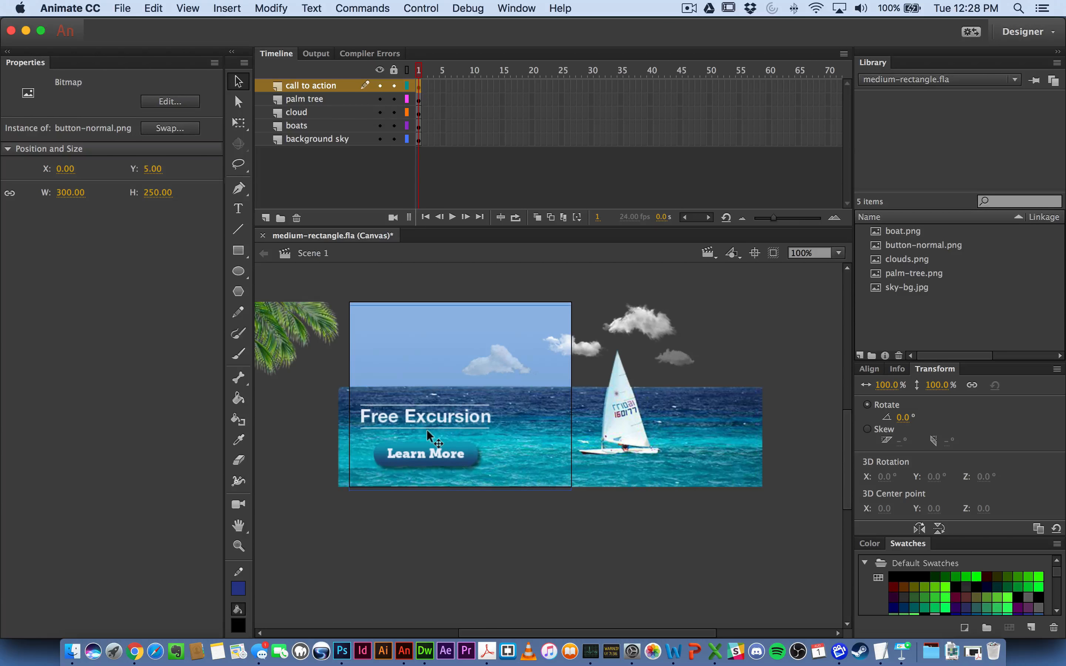
{"action": "key", "text": "Up"}
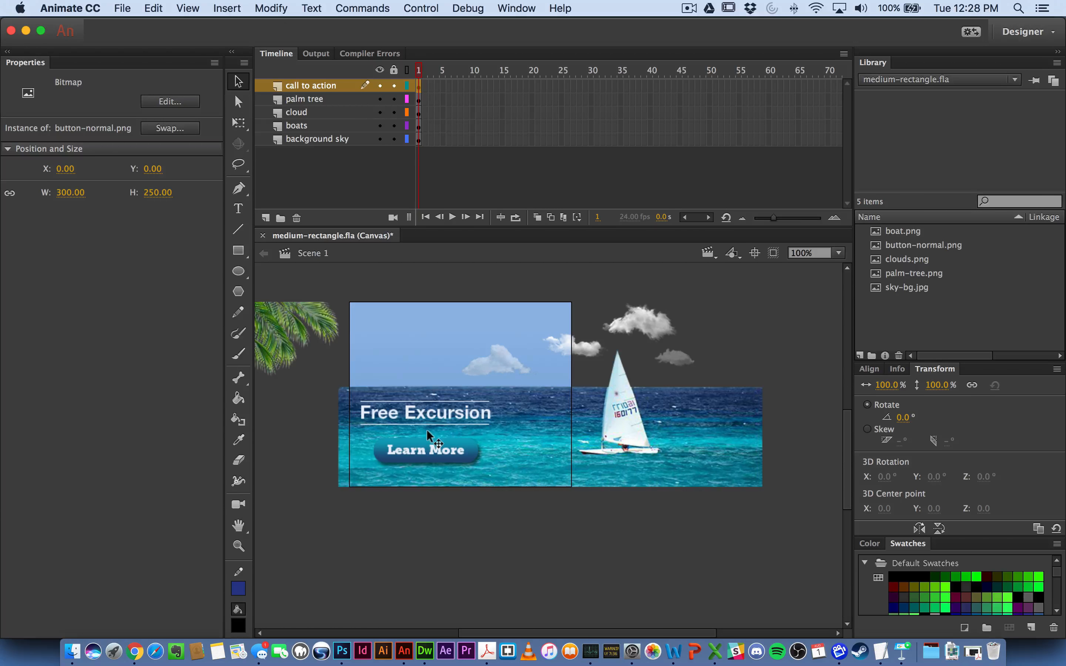
{"action": "left_click", "coordinate": [437, 549]}
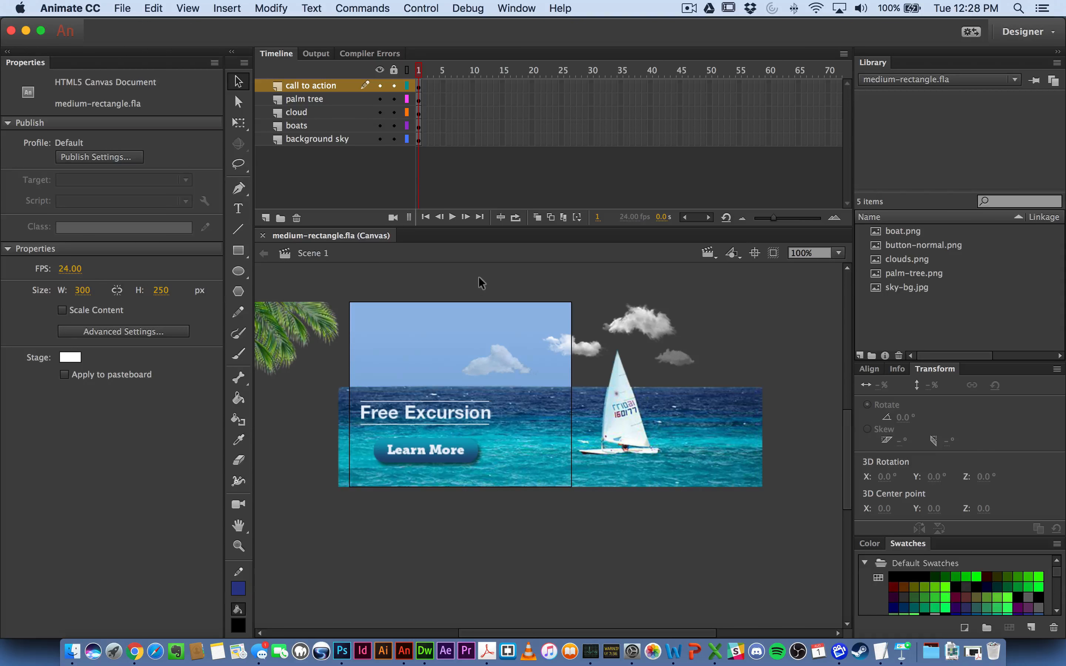
- Lock the call to action, palm tree, cloud and background sky layers, leaving only boats editable
{"action": "left_click", "coordinate": [420, 128]}
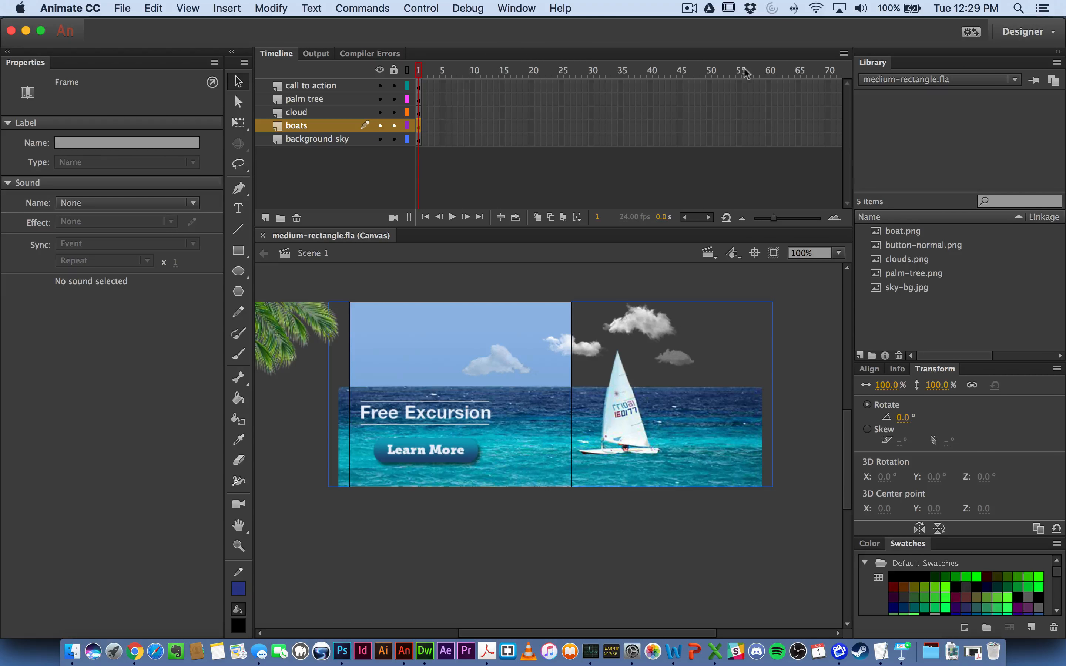
{"action": "left_click", "coordinate": [474, 275]}
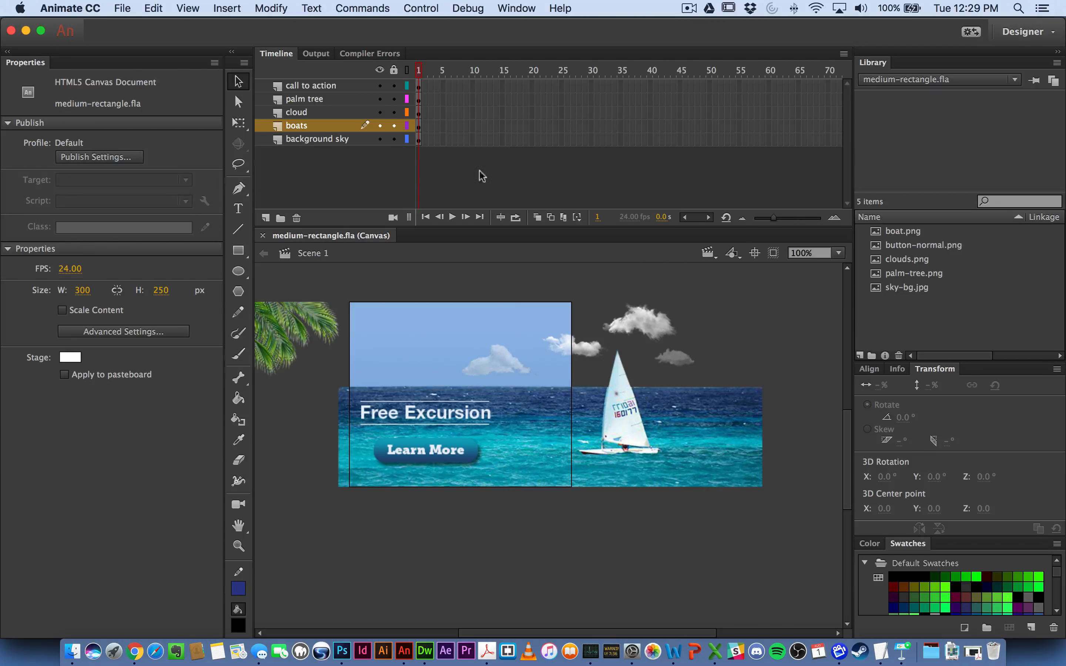
{"action": "left_click", "coordinate": [619, 425]}
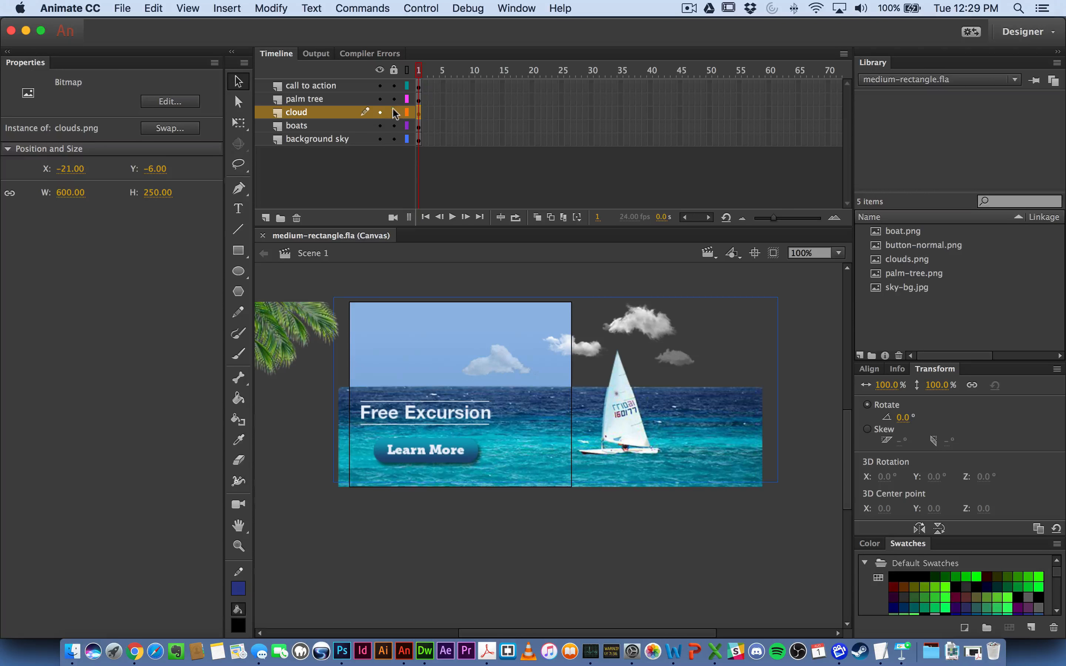
{"action": "left_click_drag", "start_coordinate": [394, 112], "coordinate": [393, 84]}
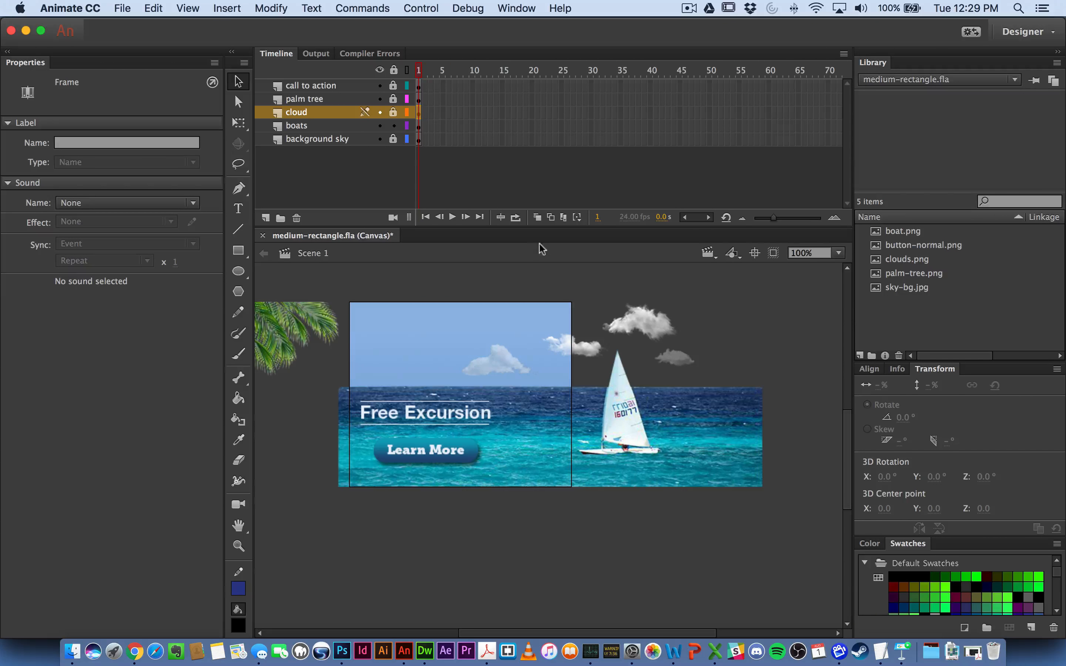
- Move the boat image horizontally to about X -16 with Y at 0
{"action": "left_click", "coordinate": [628, 326]}
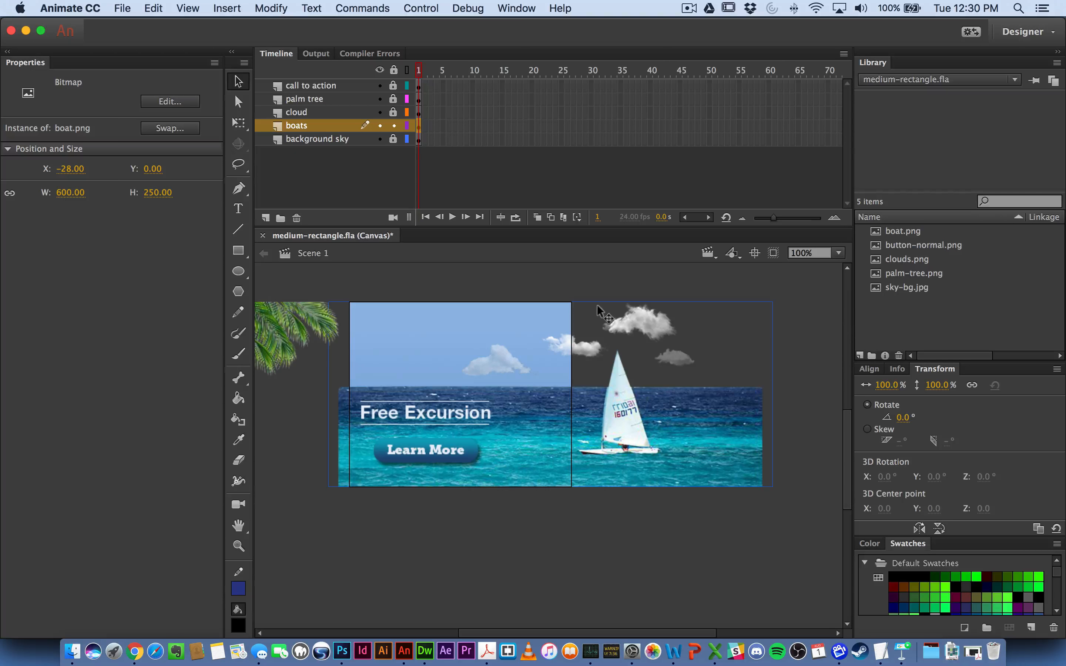
{"action": "left_click_drag", "start_coordinate": [623, 384], "coordinate": [621, 409]}
{"action": "key", "text": "super+z"}
{"action": "key", "text": "super+z"}
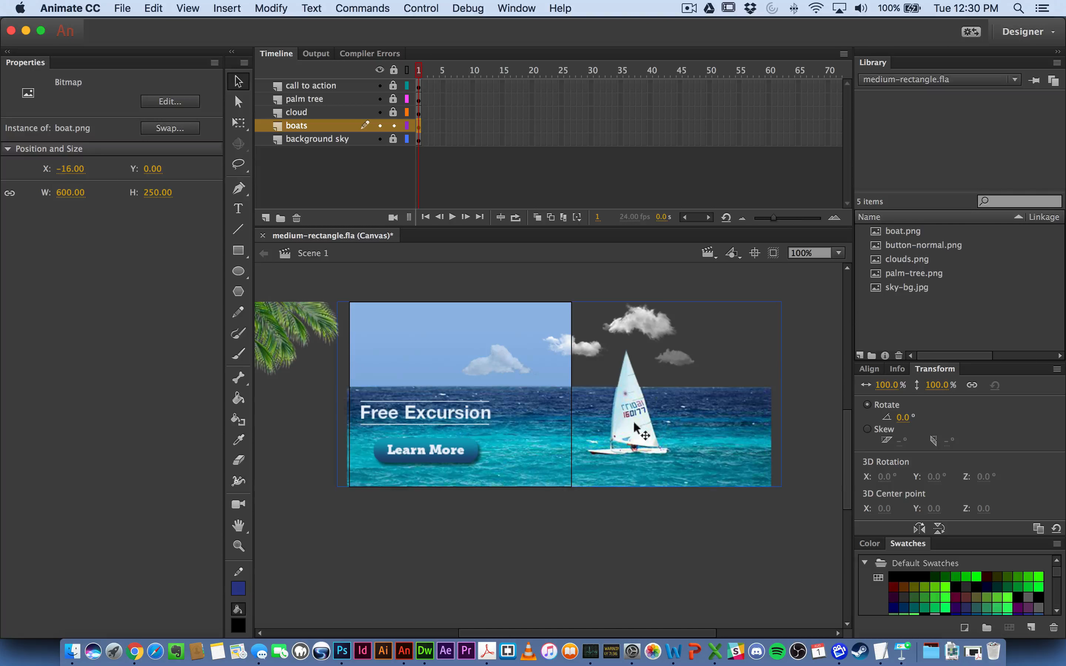
{"action": "left_click", "coordinate": [700, 547]}
{"action": "left_click", "coordinate": [661, 460]}
- Insert a keyframe at frame 25 on the boats layer
{"action": "left_click", "coordinate": [561, 126]}
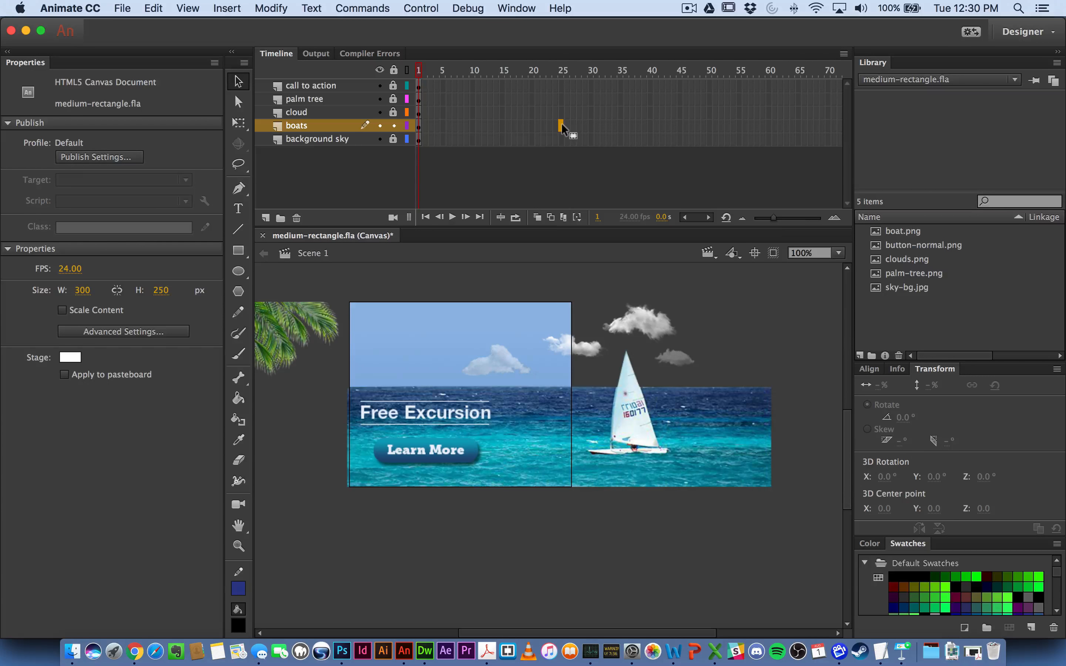
{"action": "right_click", "coordinate": [562, 127]}
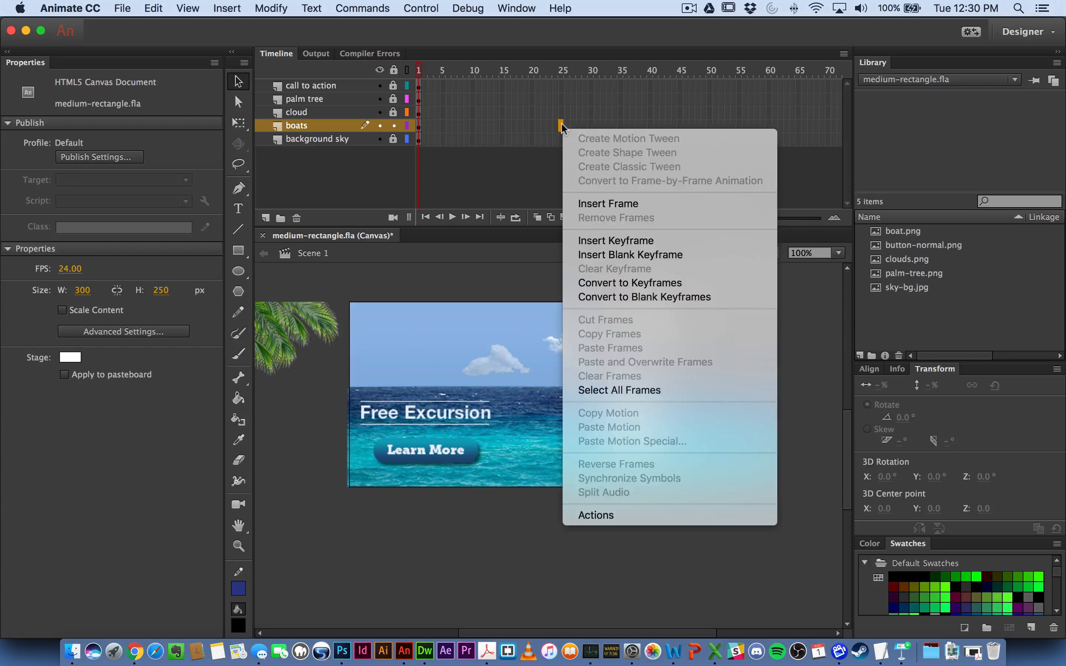
{"action": "left_click", "coordinate": [625, 241]}
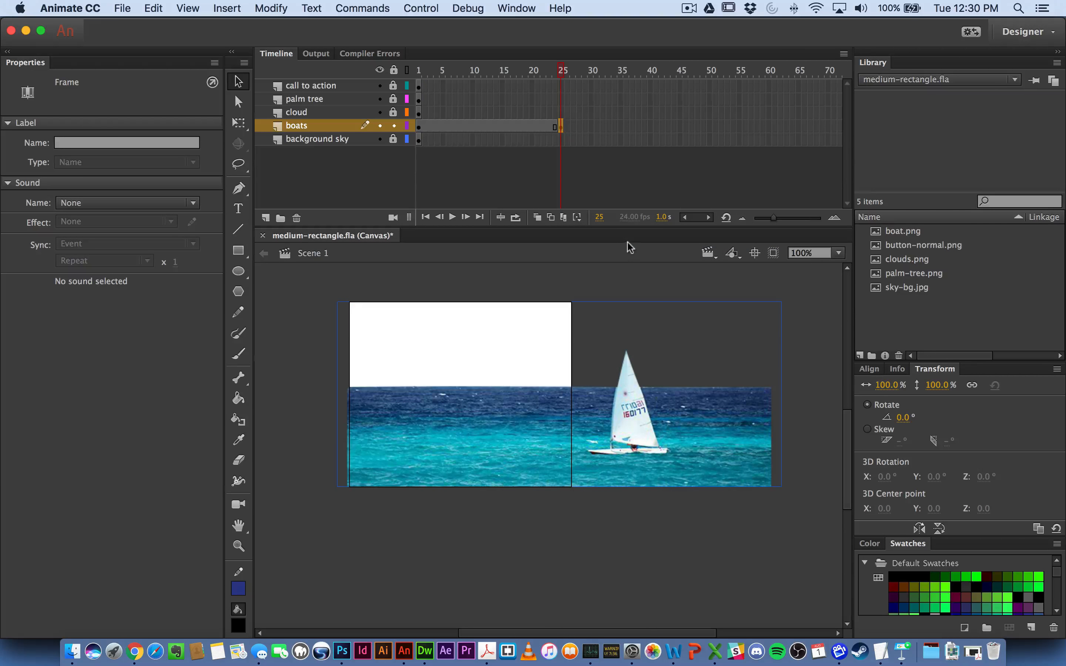
- Create a classic tween on the boats layer between the keyframes at frames 1 and 25
{"action": "mouse_move", "coordinate": [563, 72]}
{"action": "left_mouse_down"}
{"action": "mouse_move", "coordinate": [545, 75]}
{"action": "mouse_move", "coordinate": [568, 76]}
{"action": "left_mouse_up"}
{"action": "double_click", "coordinate": [543, 127]}
{"action": "right_click", "coordinate": [543, 127]}
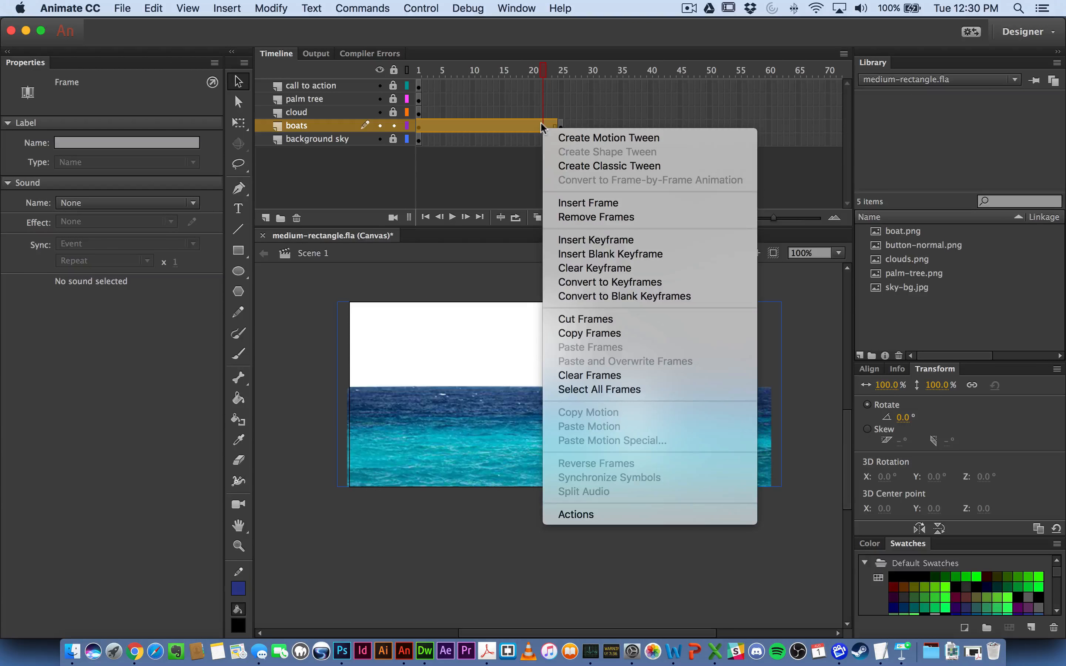
{"action": "left_click", "coordinate": [568, 167]}
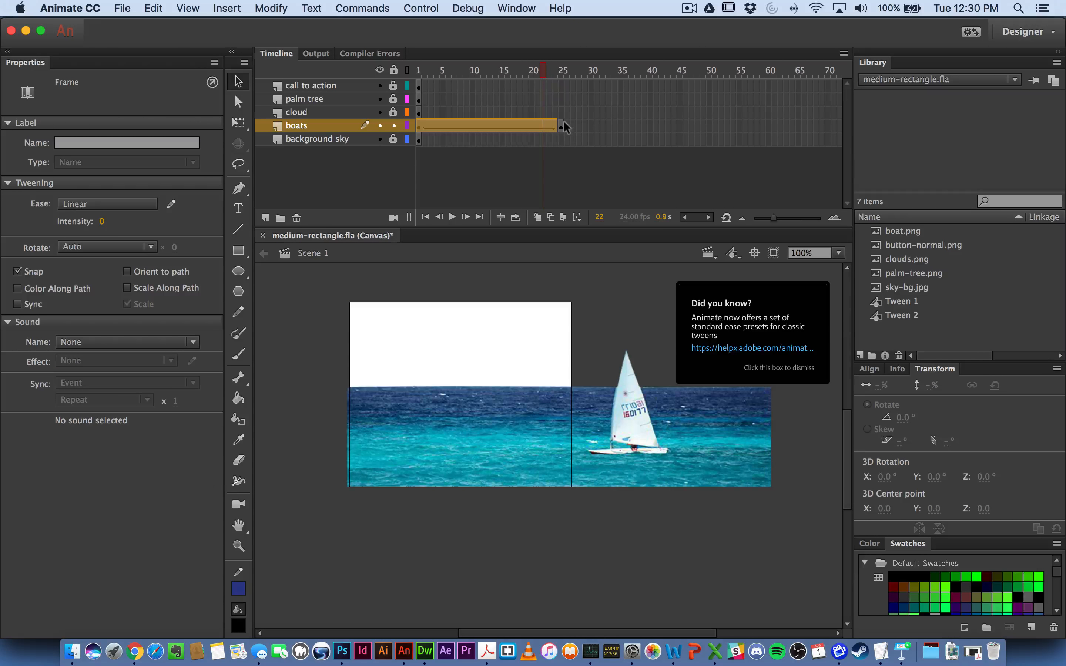
- At the frame 25 keyframe, move the boat graphic horizontally to about X 120 so the sailboat sits inside the stage
{"action": "left_click", "coordinate": [562, 125]}
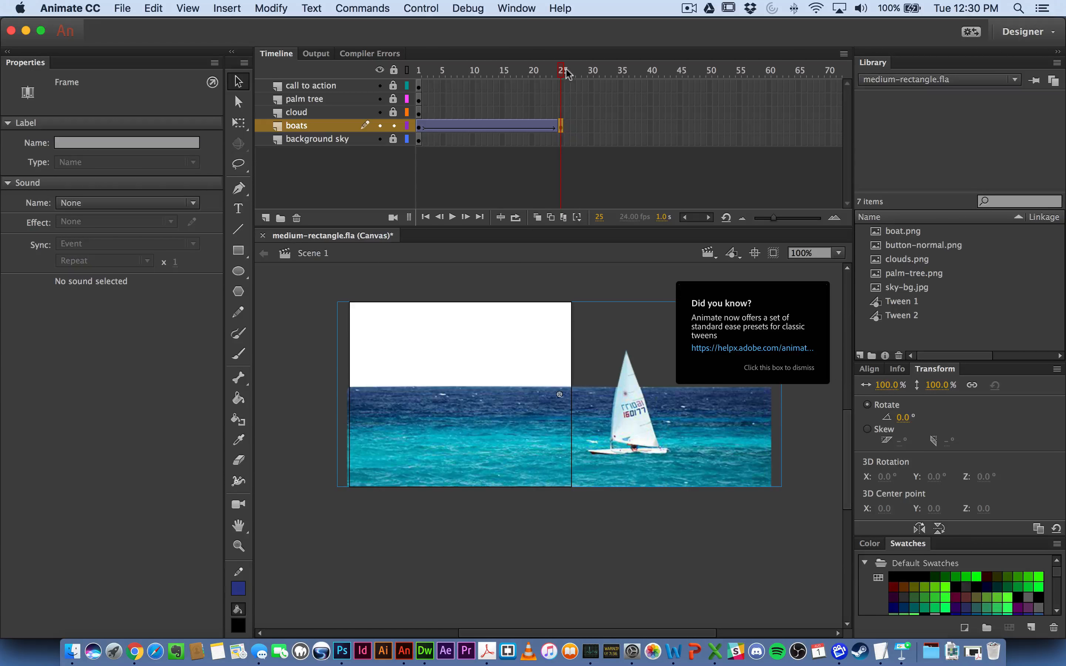
{"action": "left_click_drag", "start_coordinate": [563, 68], "coordinate": [556, 70]}
{"action": "left_click", "coordinate": [562, 126]}
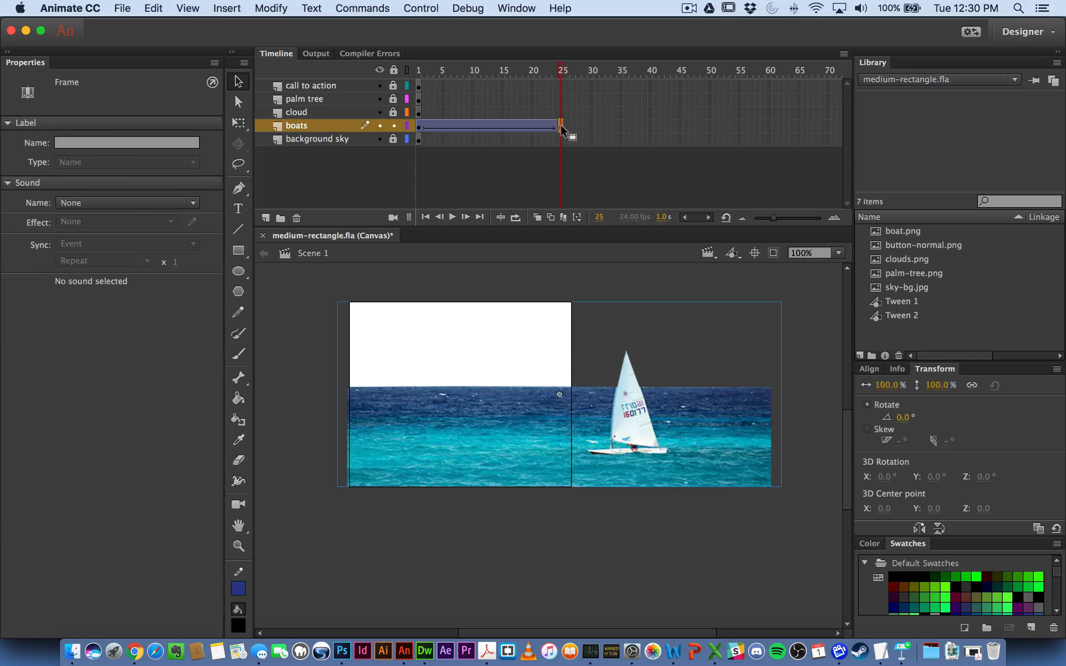
{"action": "left_click_drag", "start_coordinate": [717, 412], "coordinate": [598, 403]}
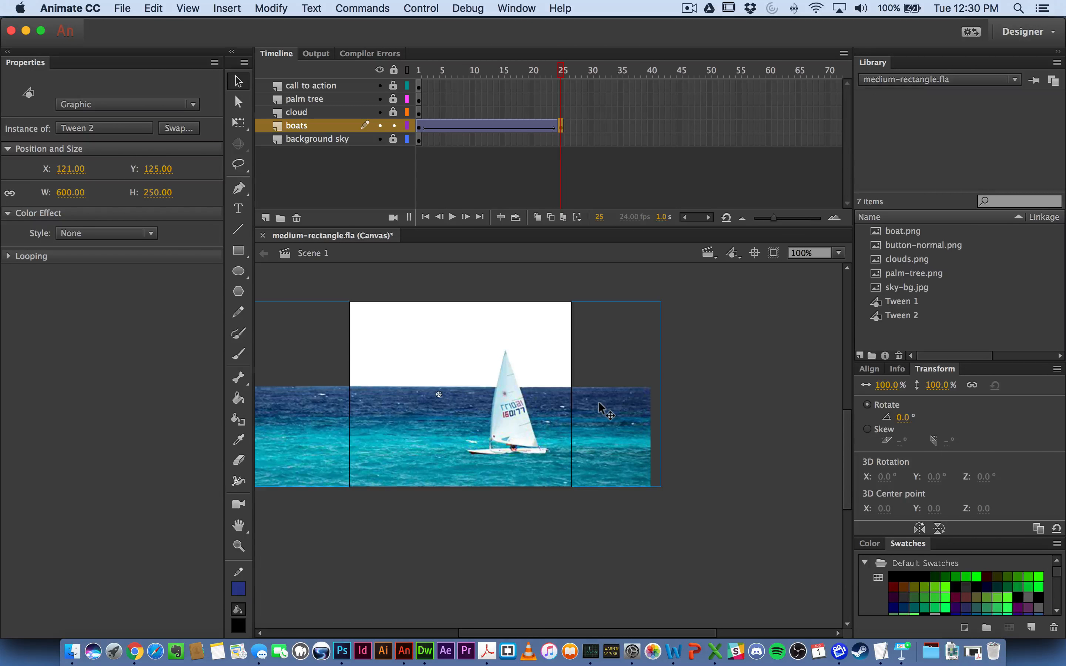
- Compare the boat's position at frames 1 and 25 and play back the tween
{"action": "left_click_drag", "start_coordinate": [562, 71], "coordinate": [424, 72]}
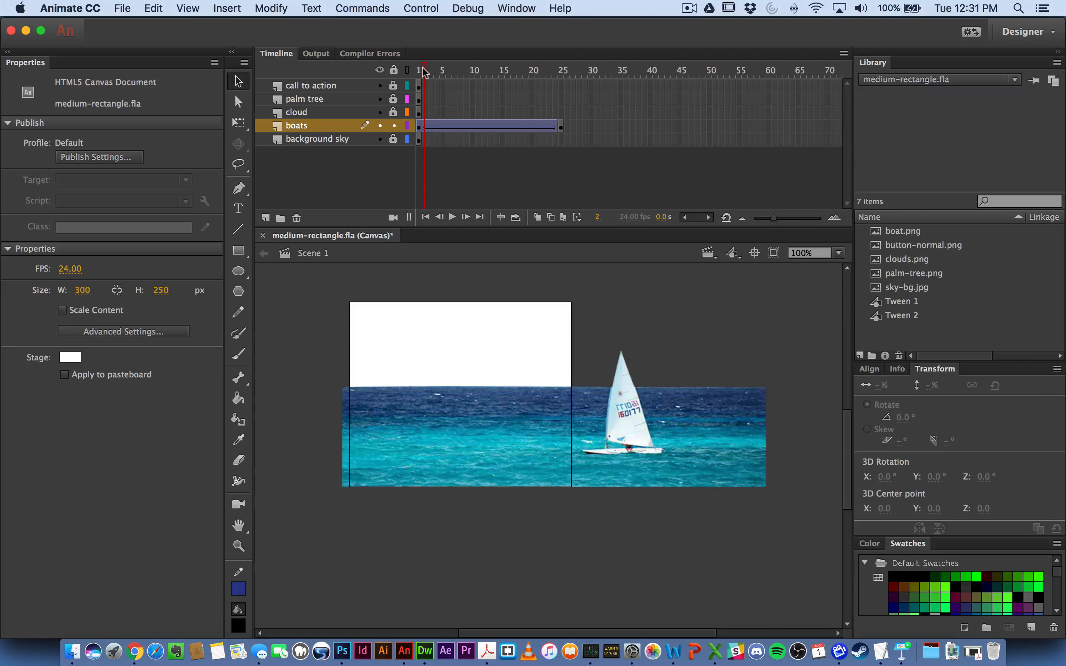
{"action": "left_click", "coordinate": [423, 128]}
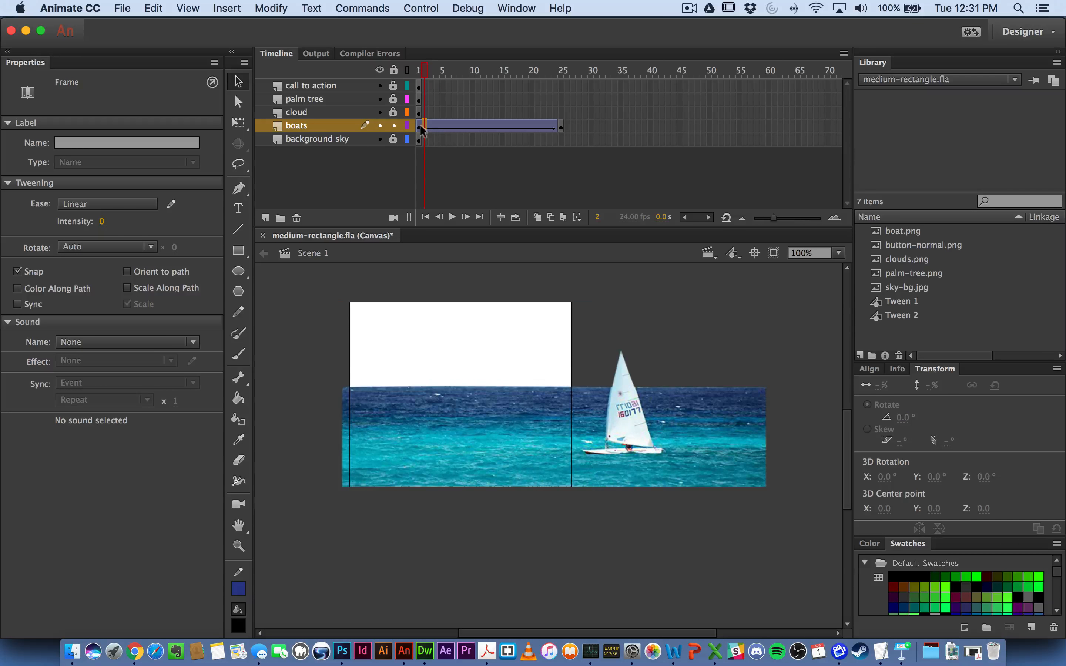
{"action": "left_click", "coordinate": [421, 127]}
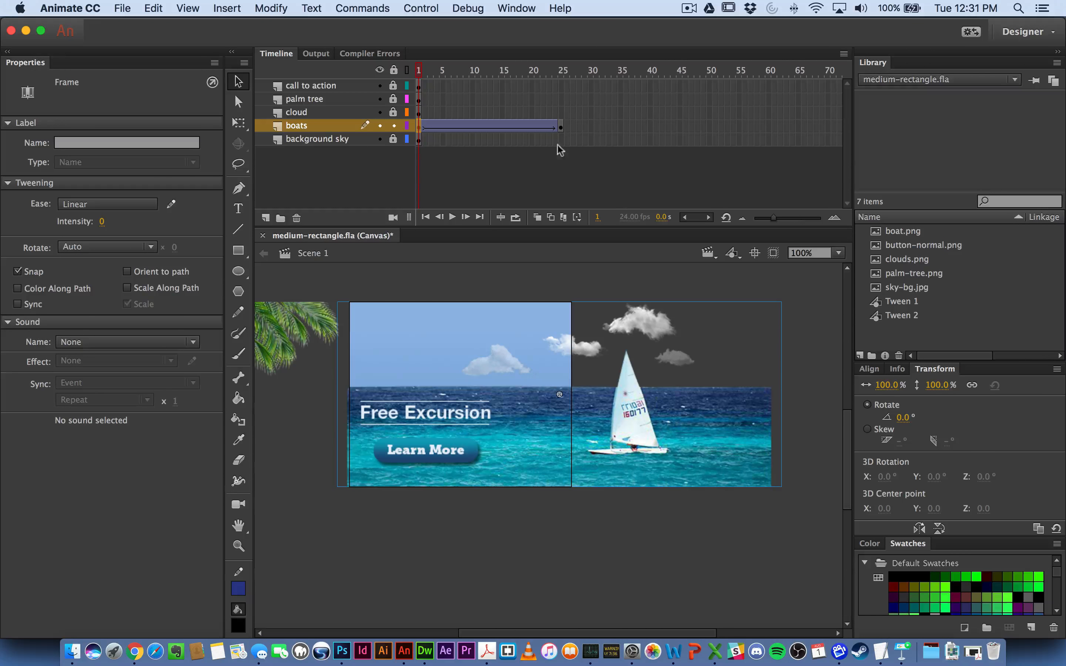
{"action": "left_click_drag", "start_coordinate": [526, 73], "coordinate": [563, 92]}
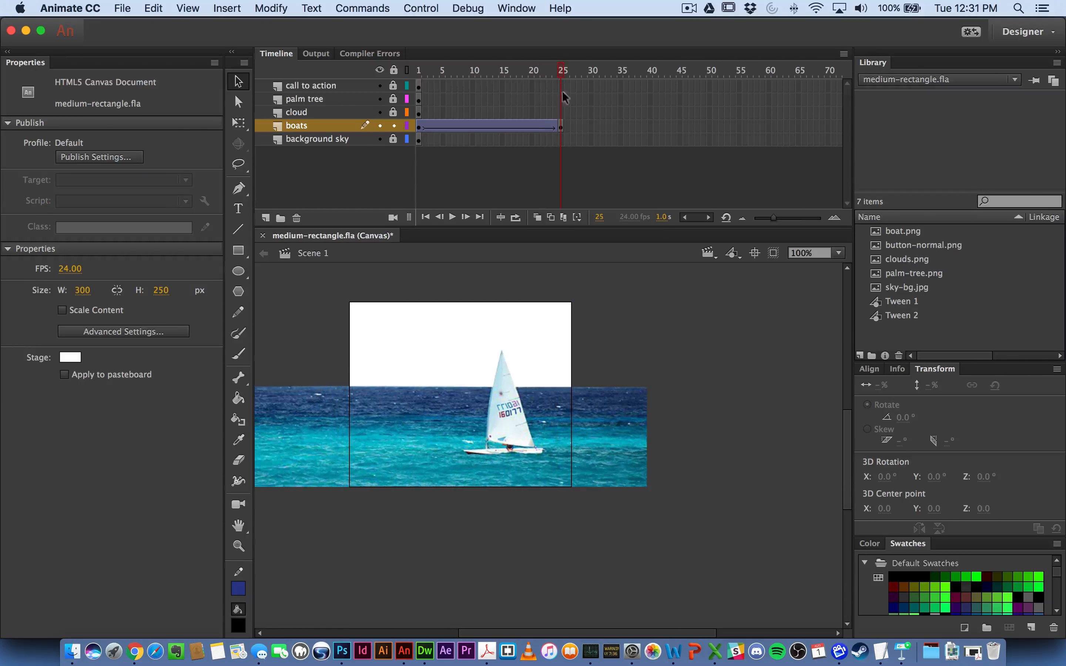
{"action": "left_click", "coordinate": [561, 126]}
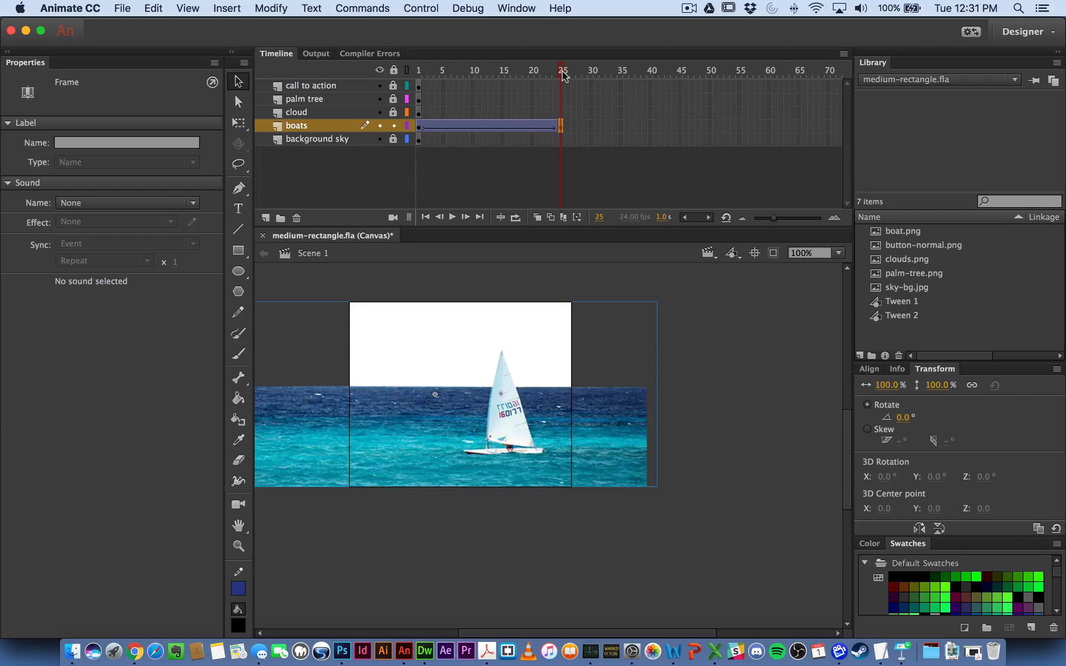
{"action": "left_click_drag", "start_coordinate": [564, 76], "coordinate": [418, 73]}
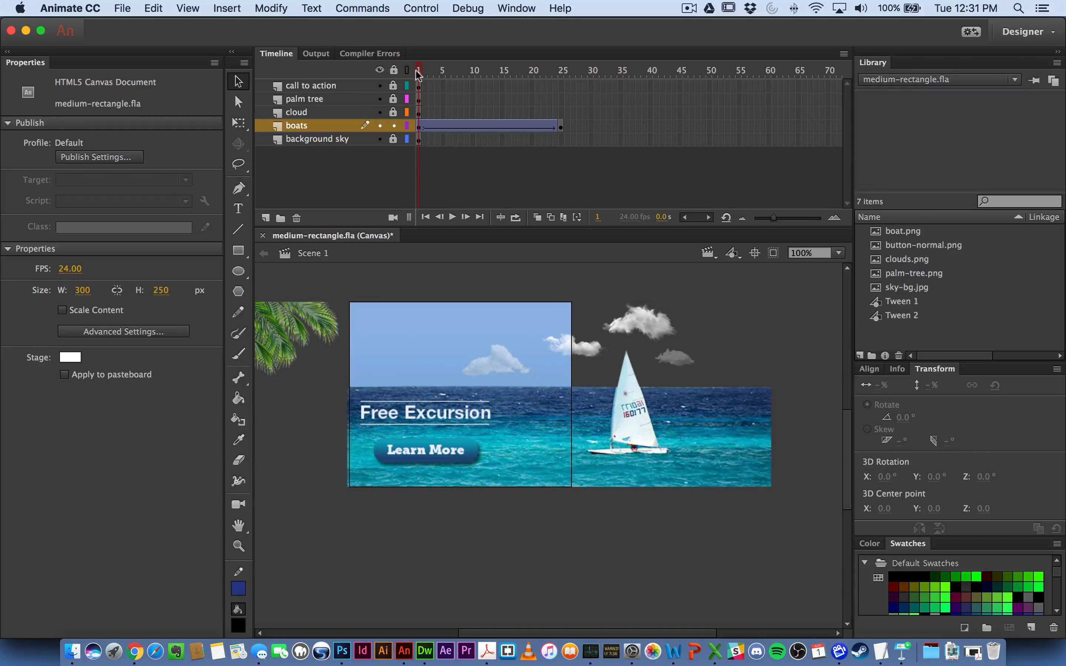
{"action": "key", "text": "Return"}
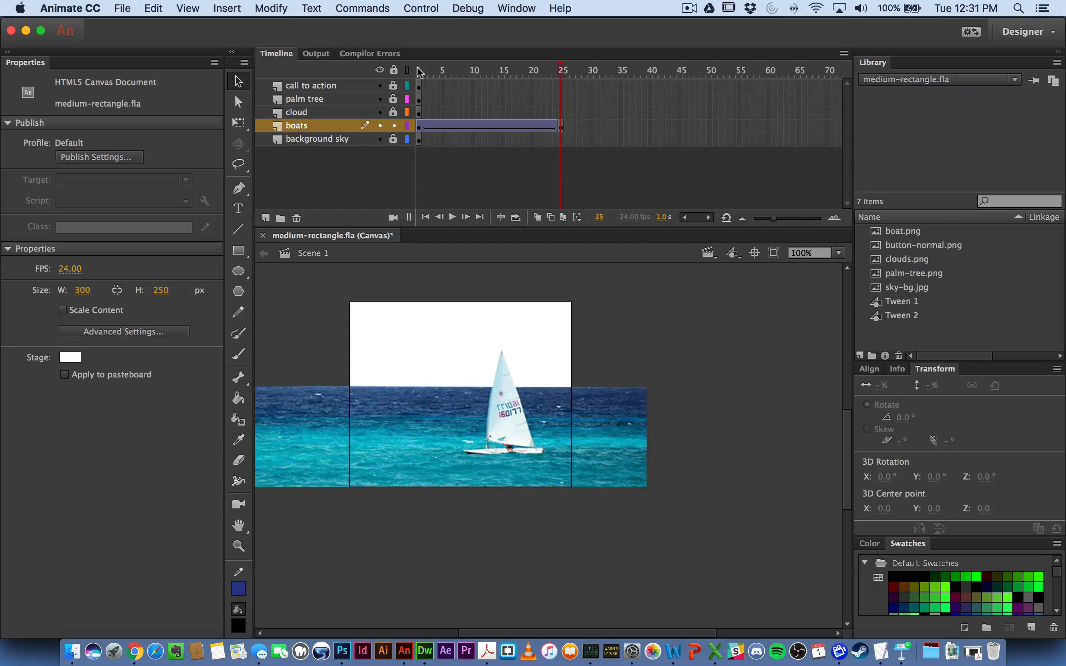
{"action": "key", "text": "Return"}
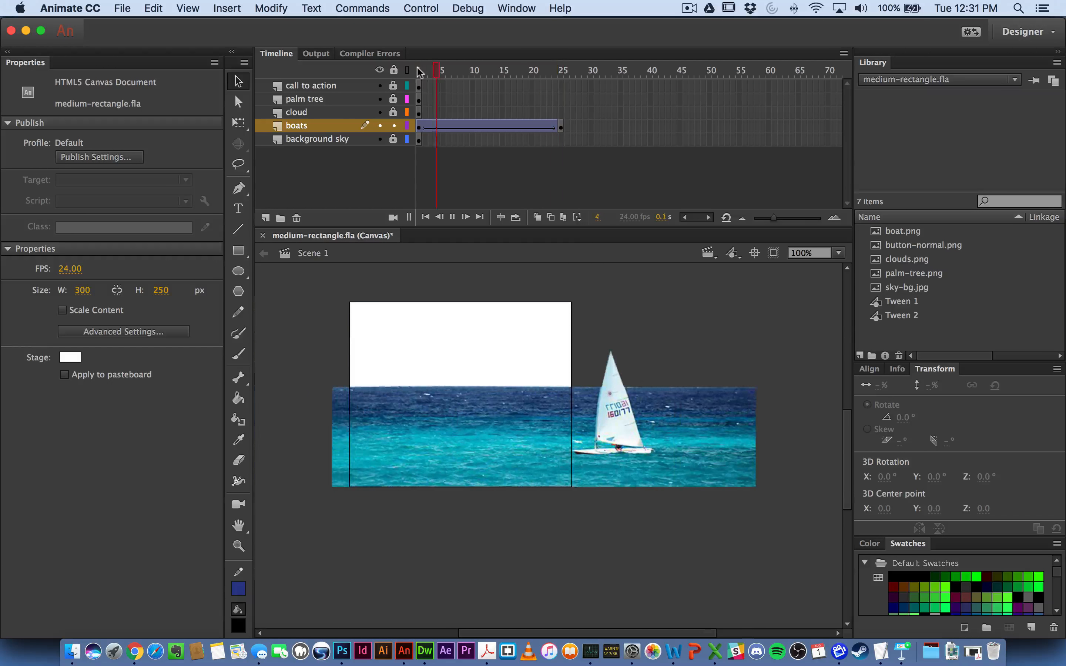
- Move the boats layer's end keyframe to frame 40 and play the slower animation from frame 1
{"action": "left_click", "coordinate": [561, 126]}
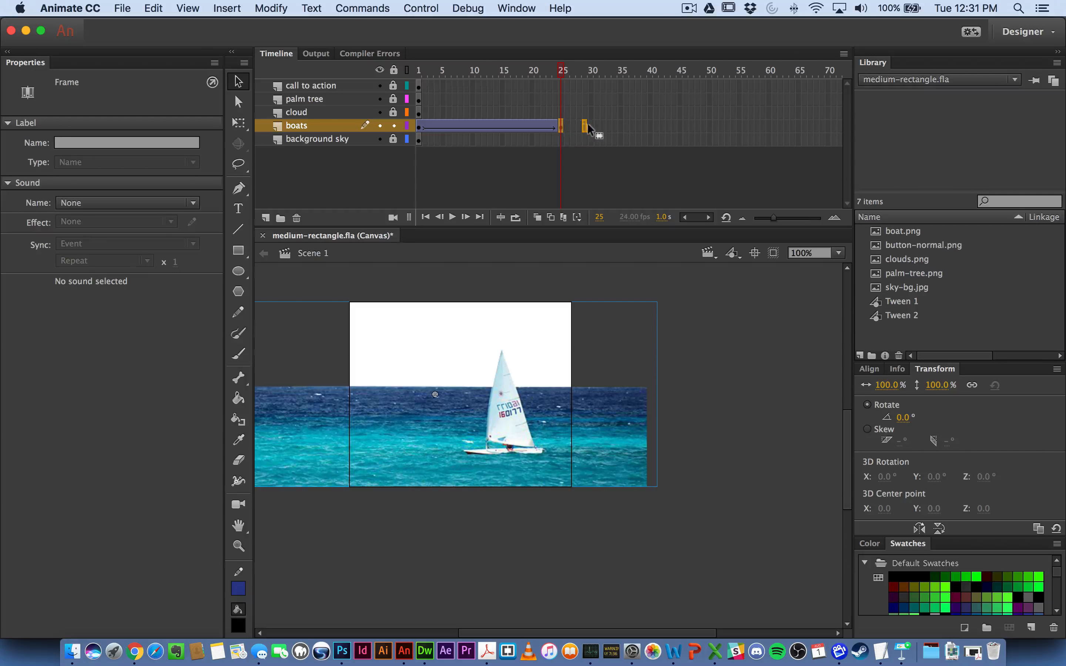
{"action": "left_click_drag", "start_coordinate": [644, 121], "coordinate": [645, 122]}
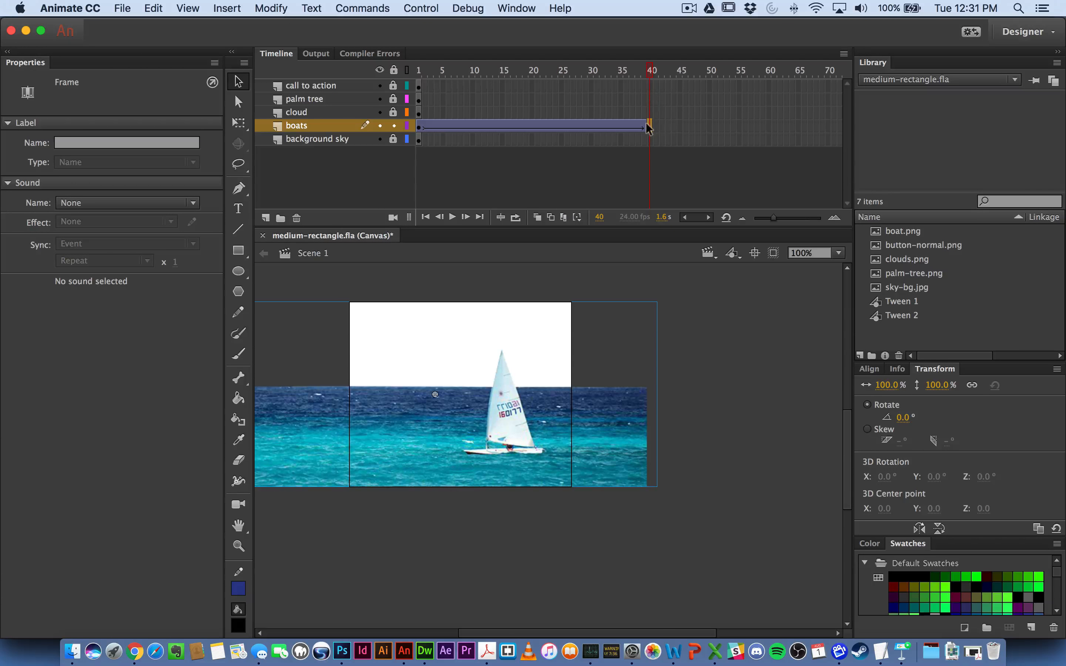
{"action": "left_click", "coordinate": [650, 72]}
{"action": "left_click_drag", "start_coordinate": [636, 70], "coordinate": [409, 71]}
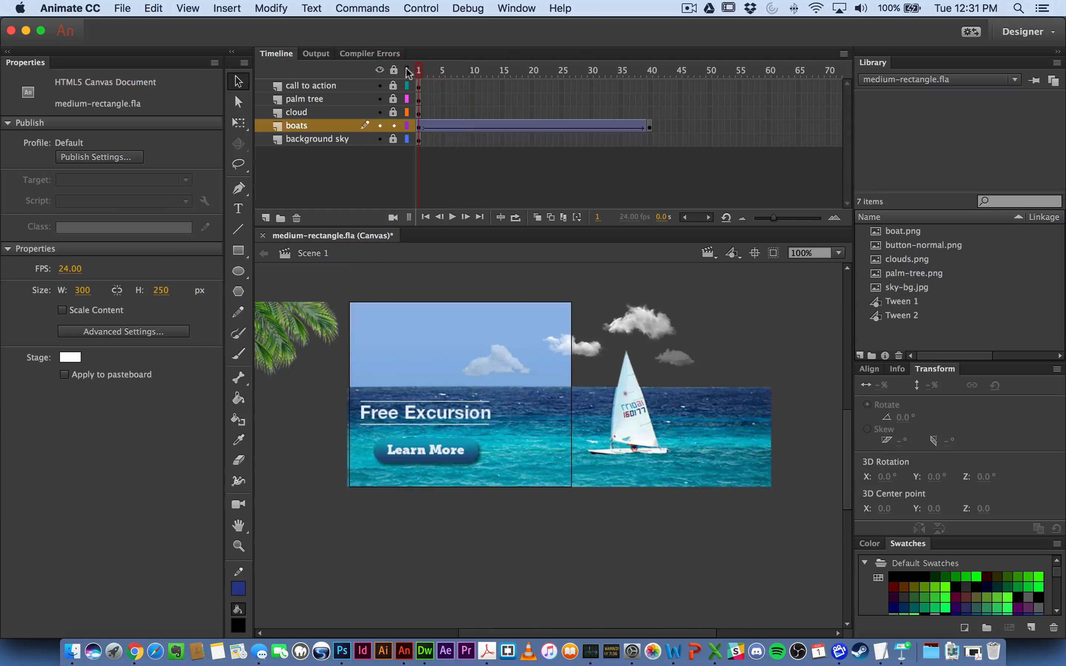
{"action": "key", "text": "Return"}
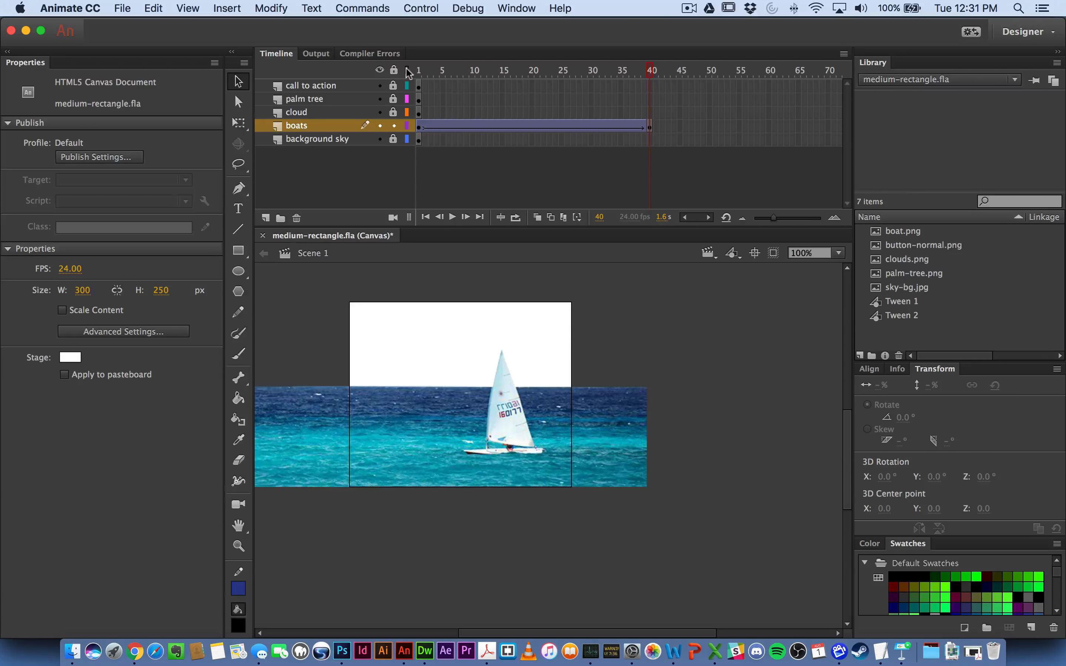
{"action": "key", "text": "Return"}
- Insert a keyframe at frame 5 on the cloud layer and move it to frame 10
{"action": "left_click", "coordinate": [443, 112]}
{"action": "right_click", "coordinate": [443, 112]}
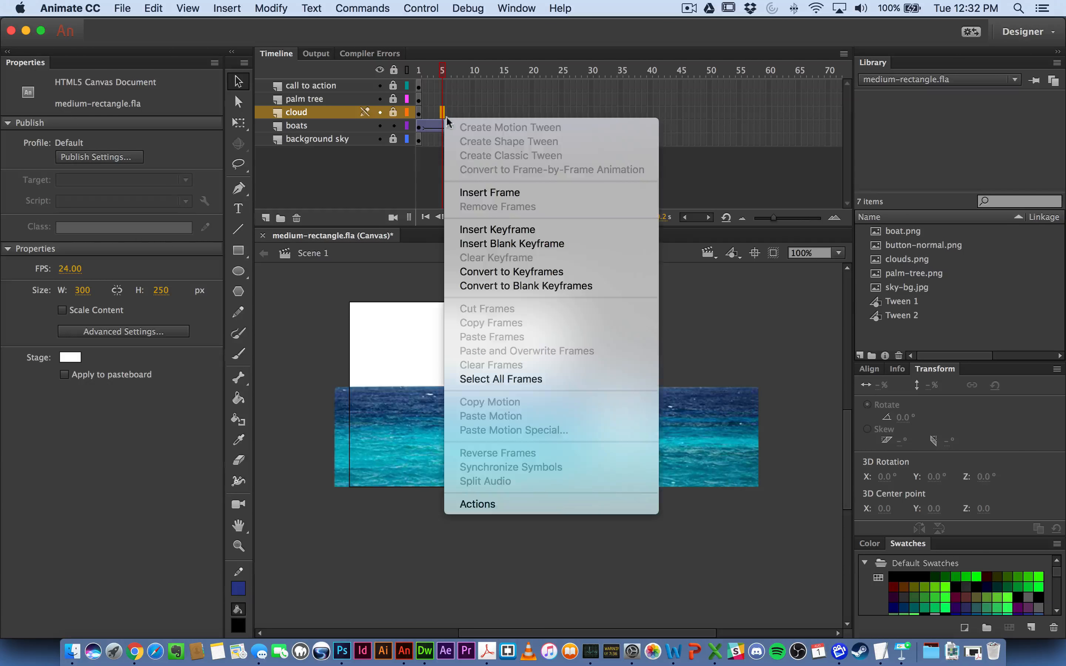
{"action": "left_click", "coordinate": [480, 229]}
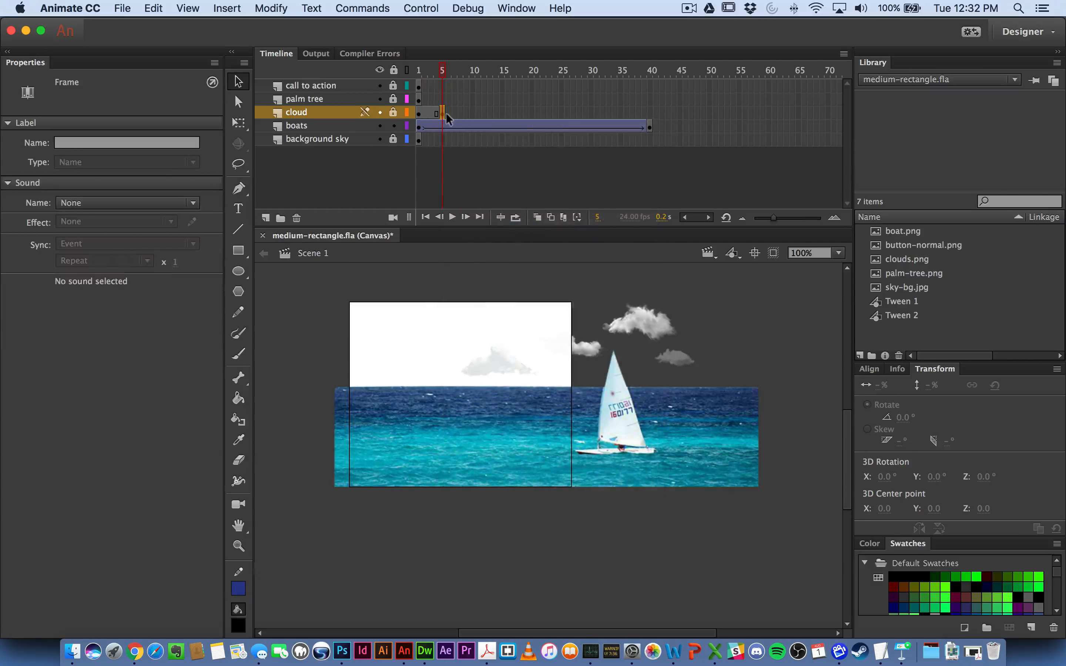
{"action": "left_click_drag", "start_coordinate": [442, 111], "coordinate": [473, 113]}
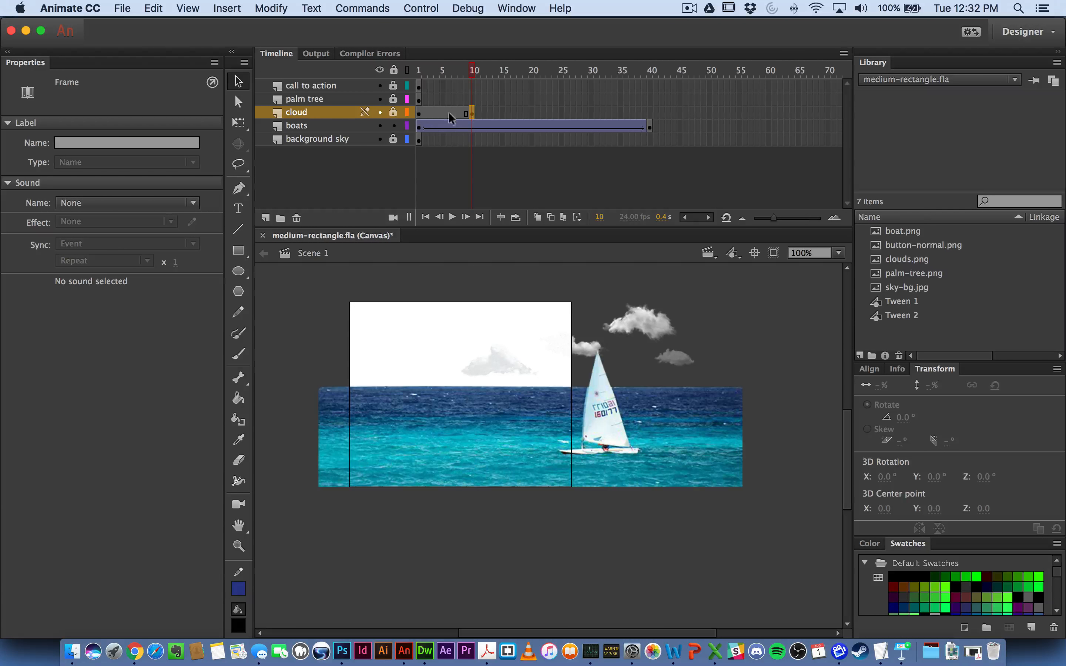
- Make the cloud and background sky layers editable with boats locked, and extend the background sky to frame 40
{"action": "left_click", "coordinate": [393, 112]}
{"action": "left_click", "coordinate": [419, 140]}
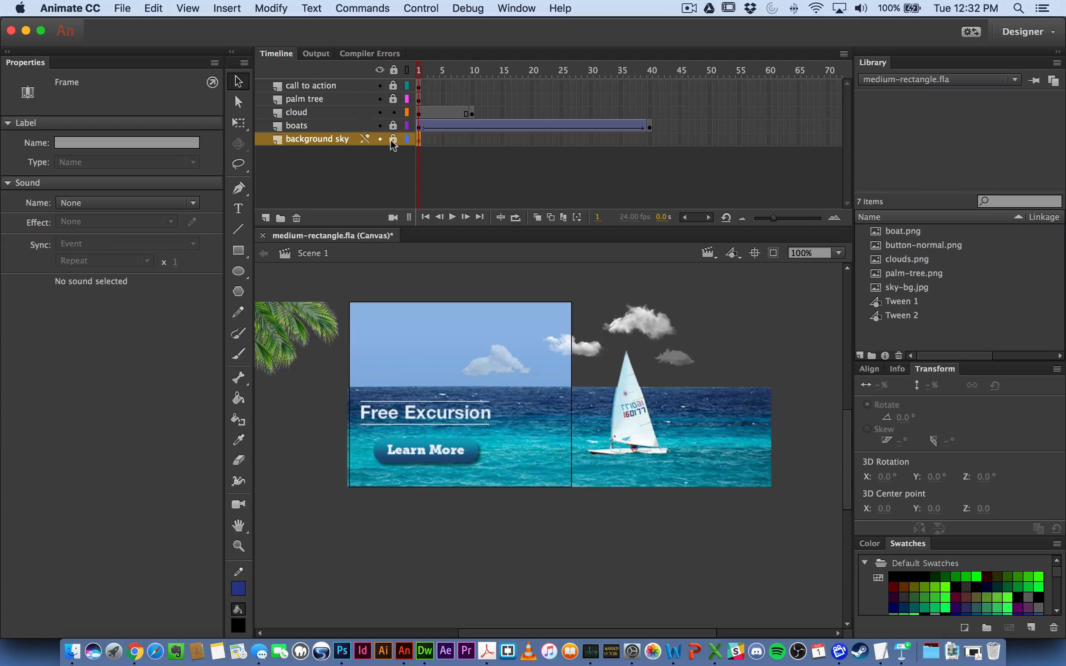
{"action": "left_click", "coordinate": [649, 140]}
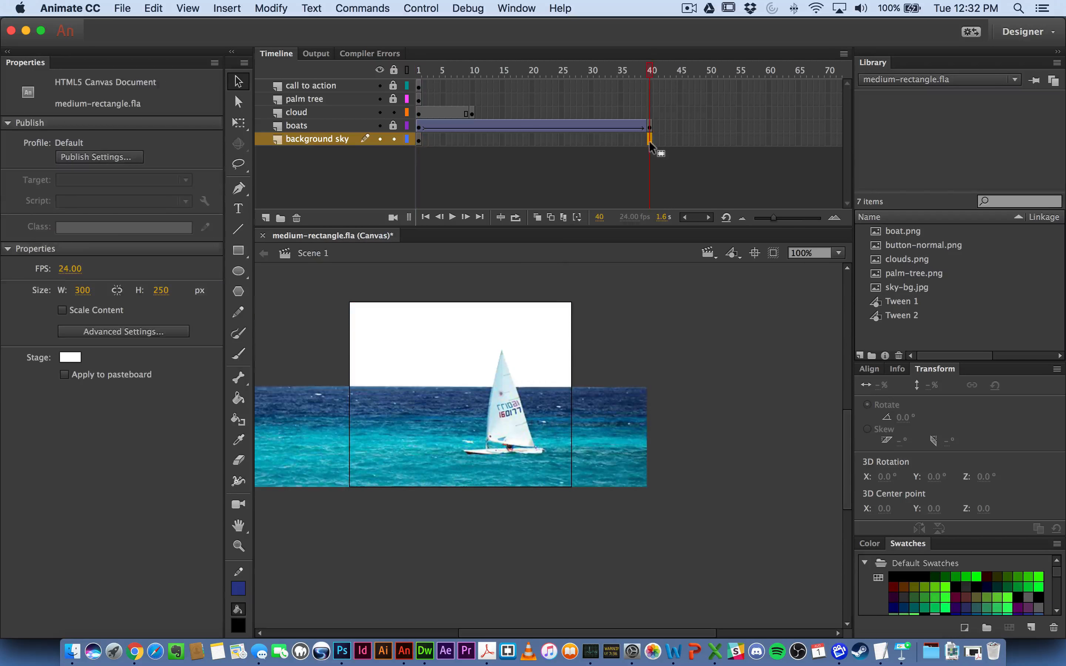
{"action": "right_click", "coordinate": [648, 141]}
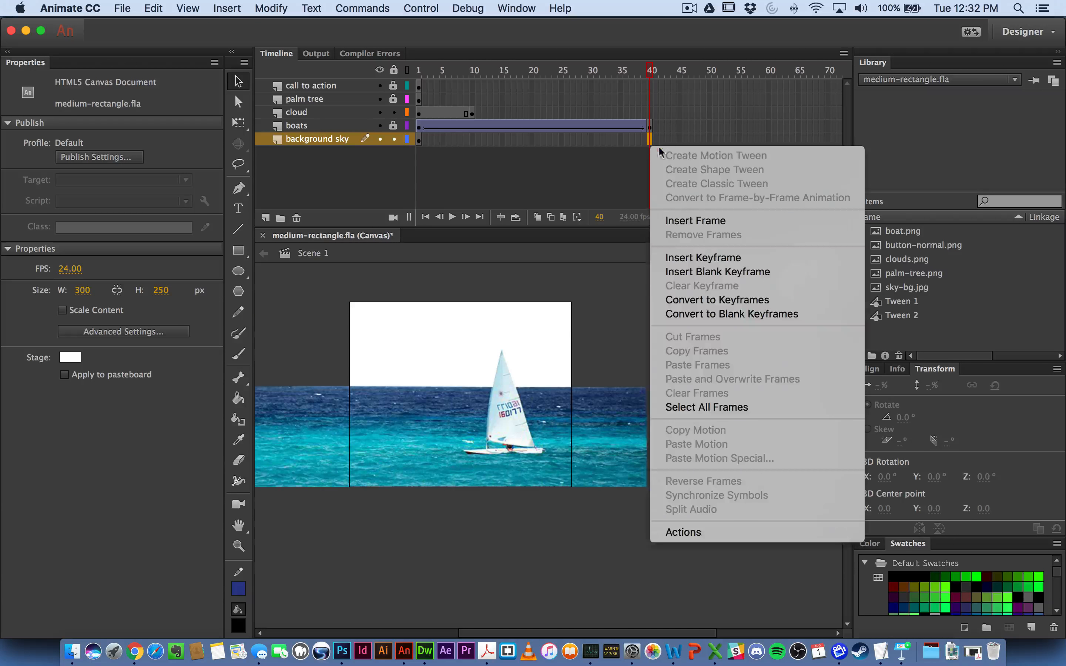
{"action": "left_click", "coordinate": [677, 221]}
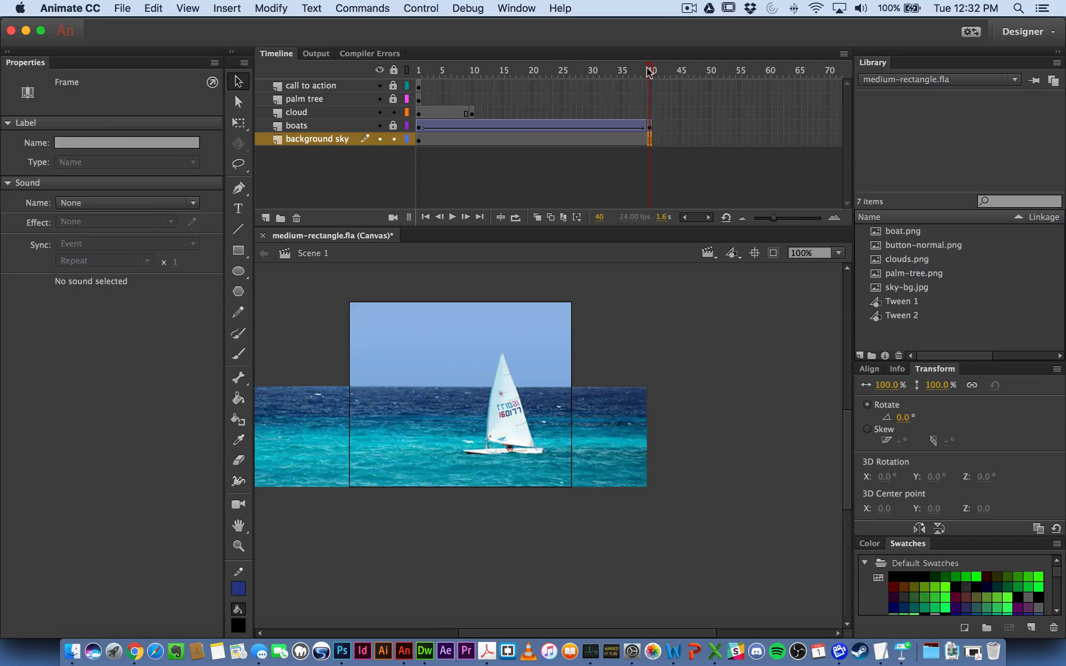
- At the cloud layer's frame 10 keyframe, move the clouds horizontally off the stage to about X 136, Y -6
{"action": "mouse_move", "coordinate": [650, 71]}
{"action": "left_mouse_down"}
{"action": "mouse_move", "coordinate": [440, 70]}
{"action": "mouse_move", "coordinate": [653, 72]}
{"action": "mouse_move", "coordinate": [652, 138]}
{"action": "mouse_move", "coordinate": [626, 75]}
{"action": "mouse_move", "coordinate": [497, 77]}
{"action": "mouse_move", "coordinate": [652, 72]}
{"action": "mouse_move", "coordinate": [637, 73]}
{"action": "left_mouse_up"}
{"action": "left_click_drag", "start_coordinate": [559, 84], "coordinate": [470, 107]}
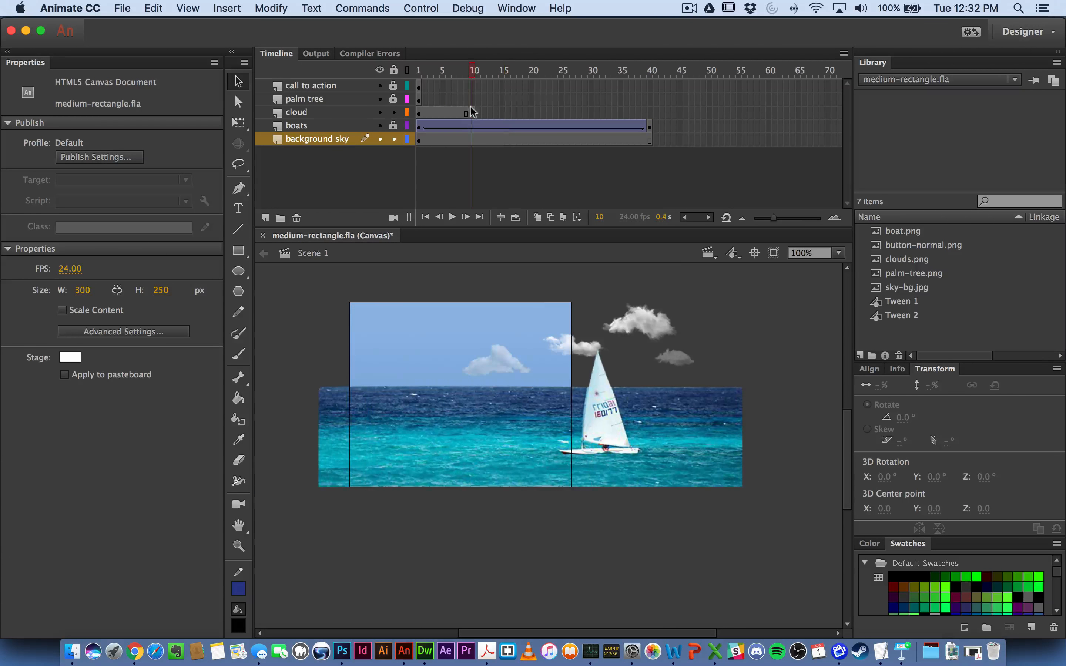
{"action": "left_click", "coordinate": [471, 111]}
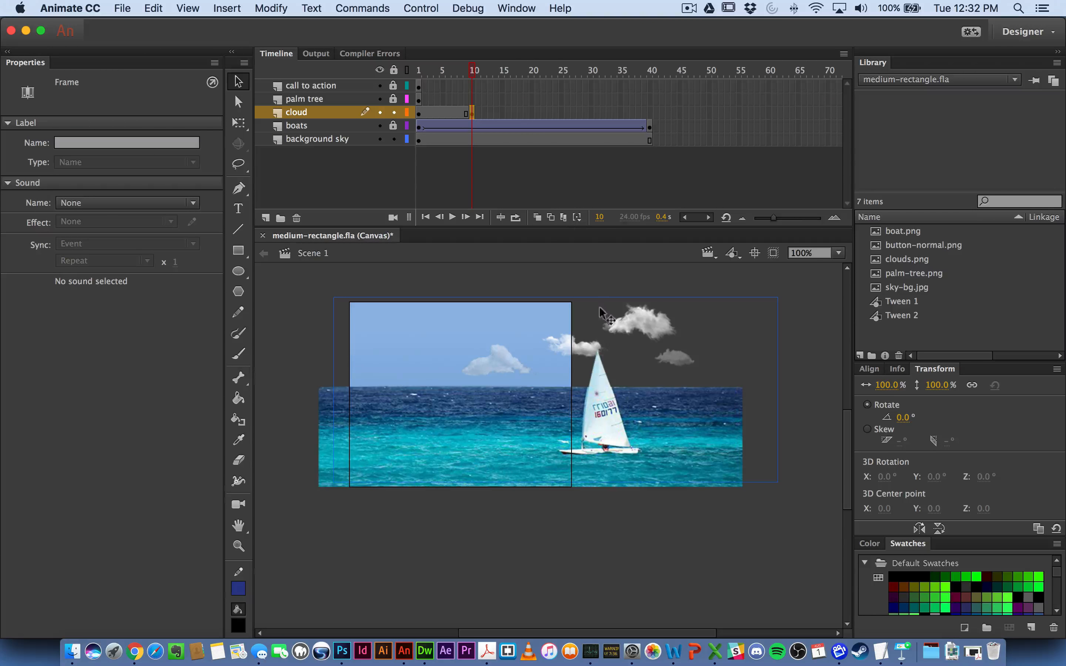
{"action": "left_click", "coordinate": [473, 75]}
{"action": "left_click_drag", "start_coordinate": [473, 75], "coordinate": [414, 75]}
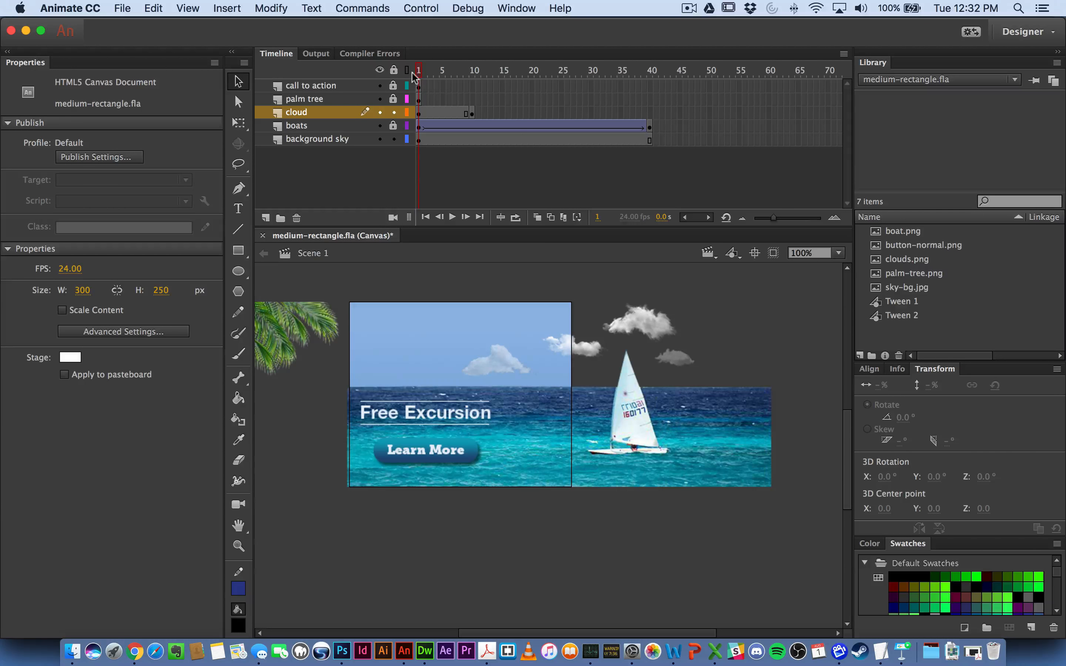
{"action": "left_click", "coordinate": [422, 111]}
{"action": "left_click", "coordinate": [471, 112], "text": "shift"}
{"action": "left_click_drag", "start_coordinate": [606, 314], "coordinate": [722, 314]}
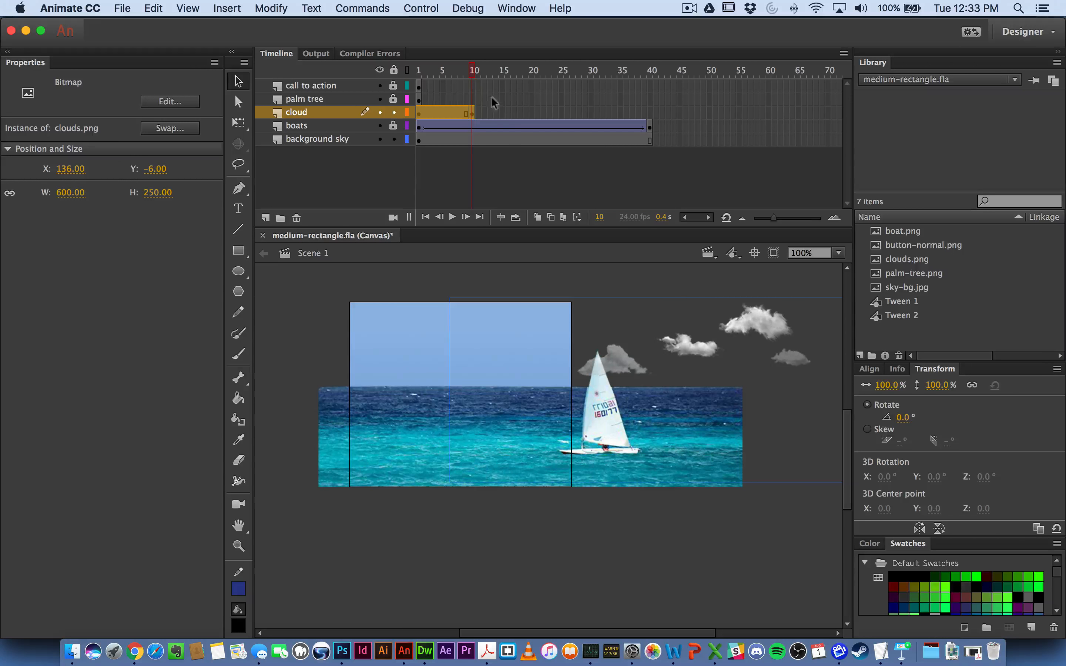
- At frame 1 of the cloud layer, move the clouds horizontally off the stage to about X 142, Y -6
{"action": "left_click_drag", "start_coordinate": [478, 72], "coordinate": [417, 71]}
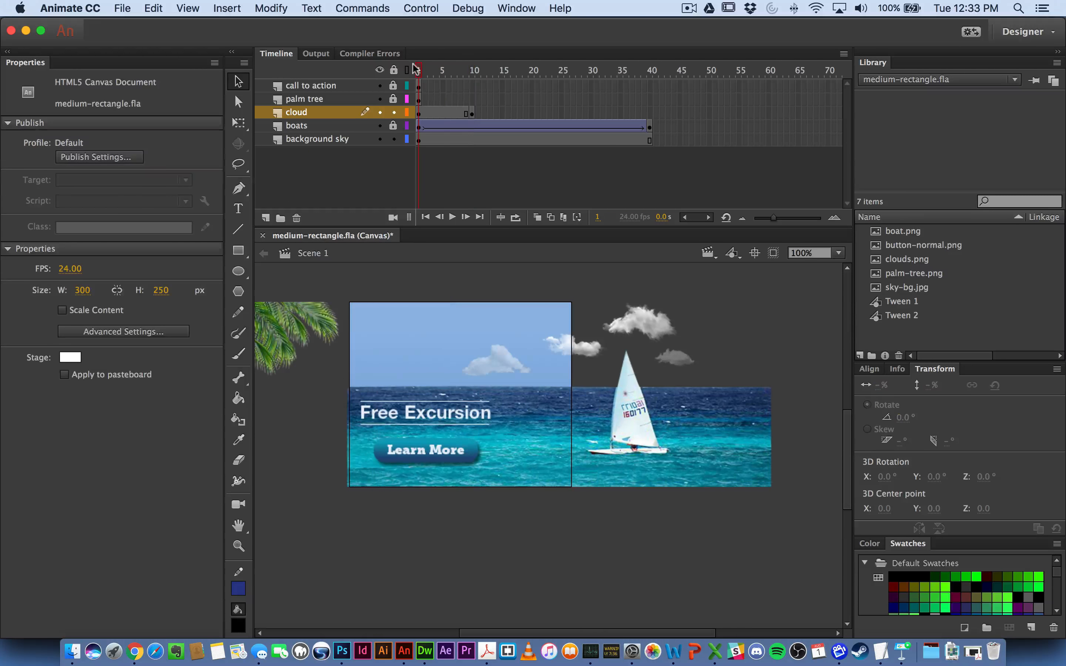
{"action": "left_click", "coordinate": [421, 113]}
{"action": "left_click_drag", "start_coordinate": [600, 325], "coordinate": [721, 326]}
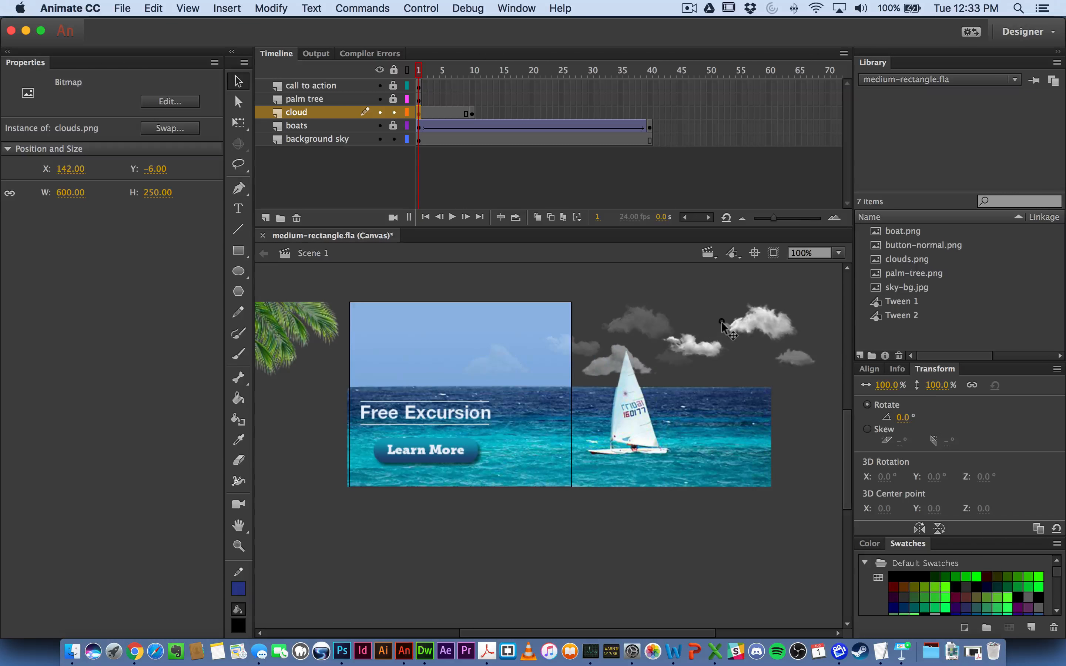
- Insert a keyframe at frame 35 on the cloud layer and select frame 31 within the span before it
{"action": "left_click", "coordinate": [480, 72]}
{"action": "left_click", "coordinate": [473, 112]}
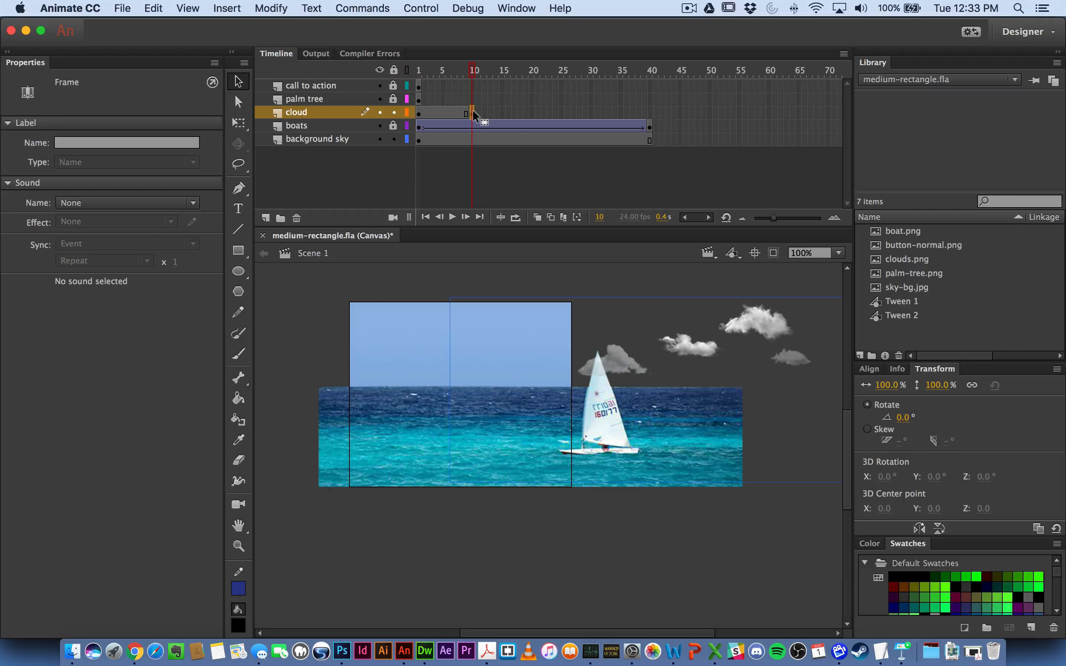
{"action": "left_click", "coordinate": [622, 112]}
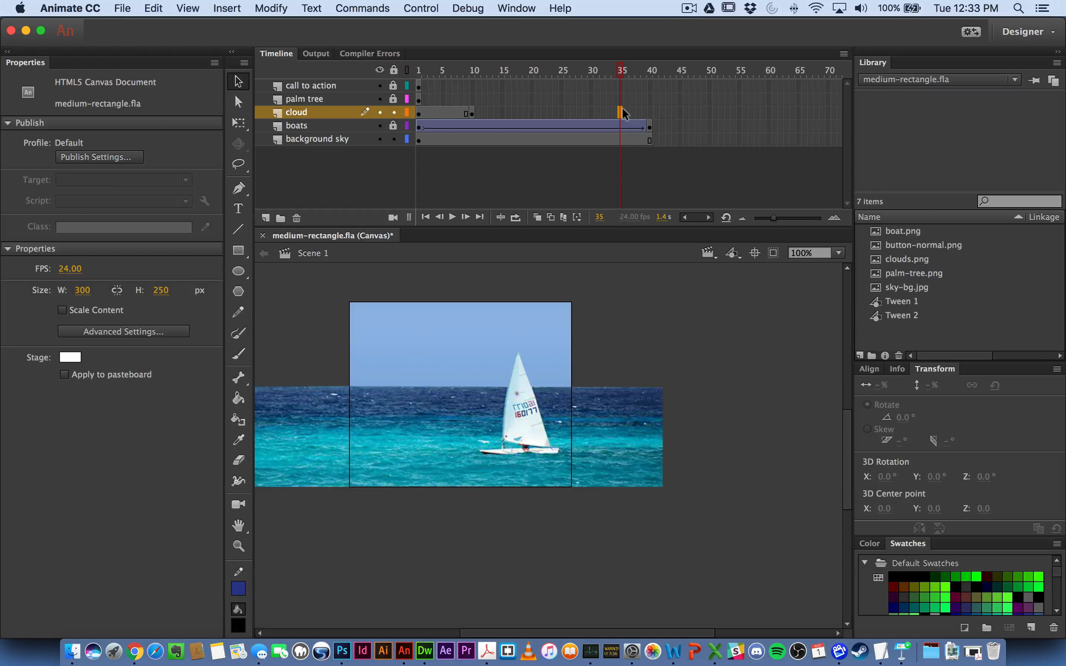
{"action": "right_click", "coordinate": [621, 110]}
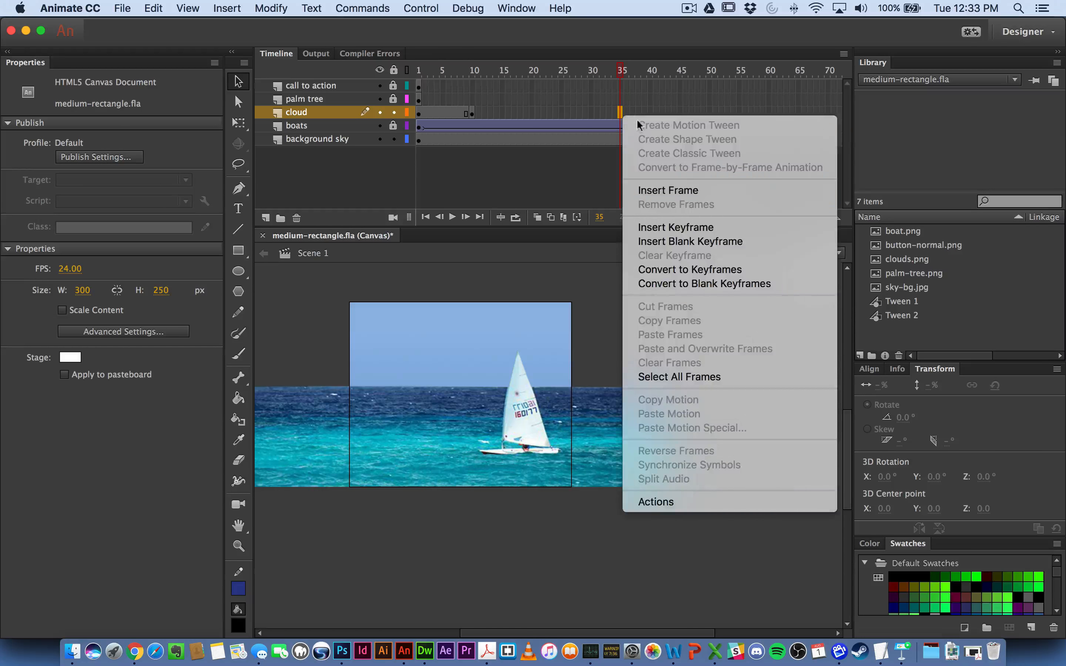
{"action": "left_click", "coordinate": [666, 227]}
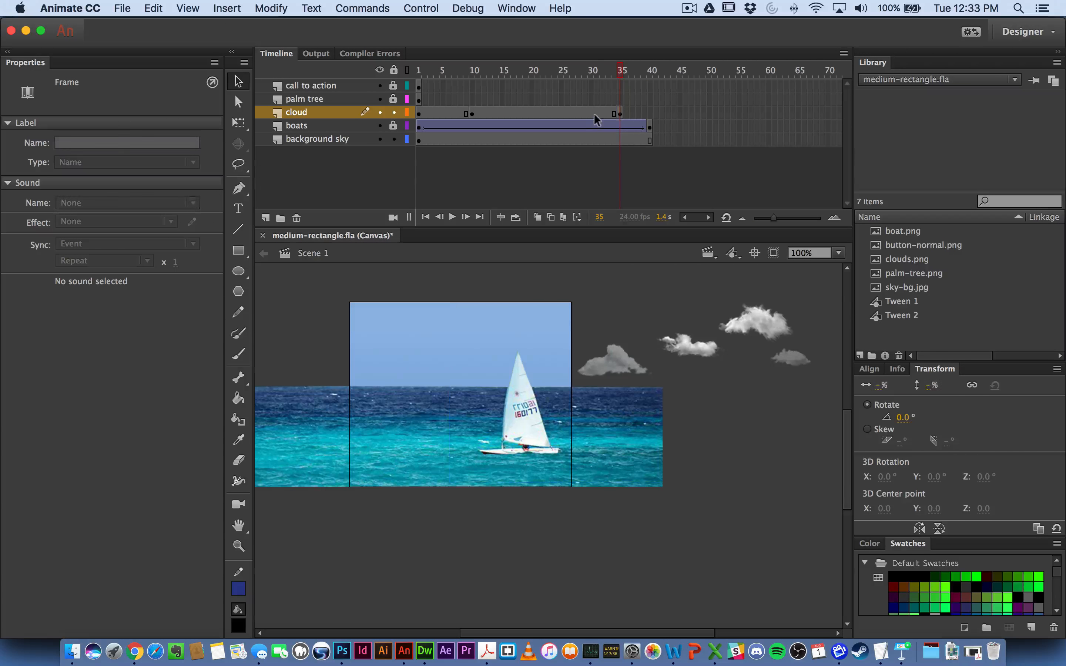
{"action": "left_click", "coordinate": [593, 113]}
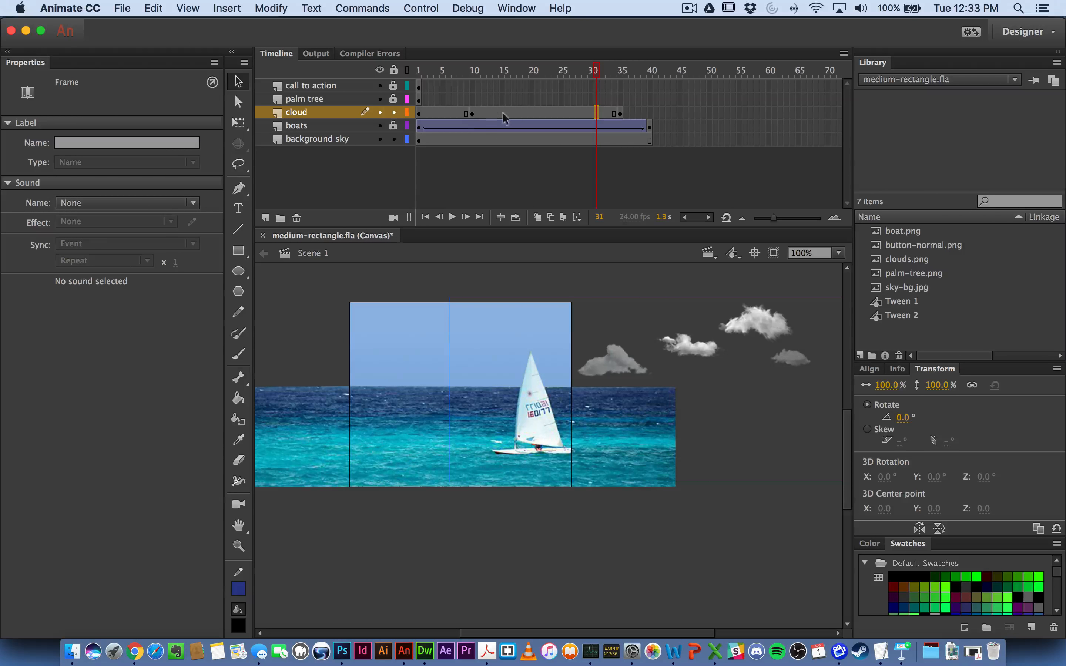
- Create a classic tween between the cloud layer's frames 10 and 35, moving the frame 35 clouds onto the stage at about X 125, Y 119
{"action": "right_click", "coordinate": [582, 111]}
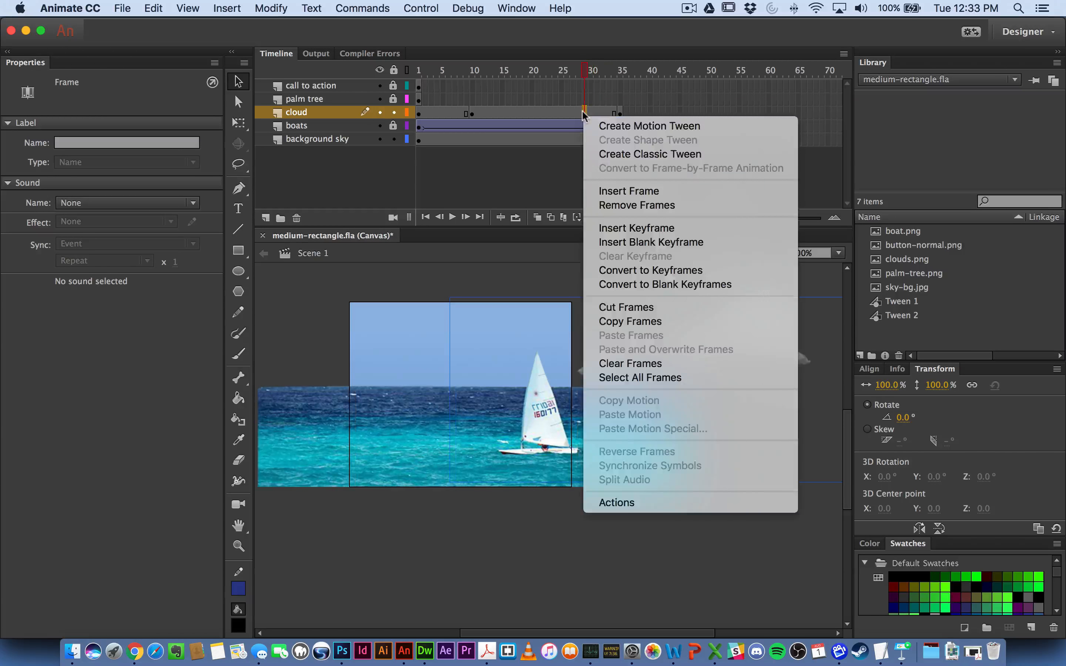
{"action": "left_click", "coordinate": [605, 154]}
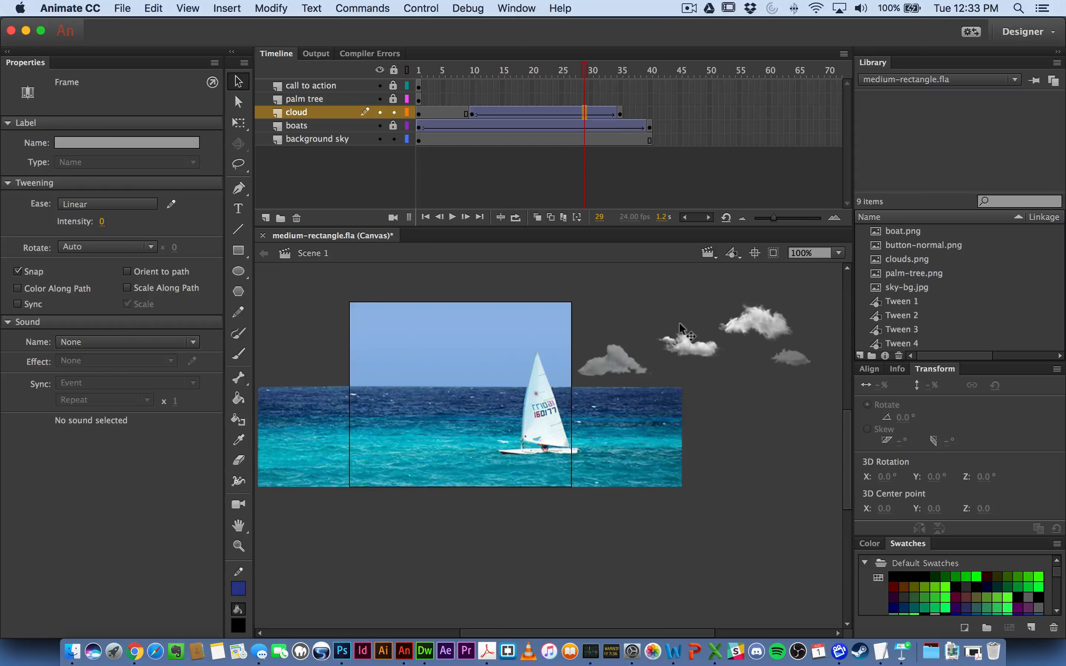
{"action": "left_click", "coordinate": [682, 329]}
{"action": "left_click", "coordinate": [621, 111]}
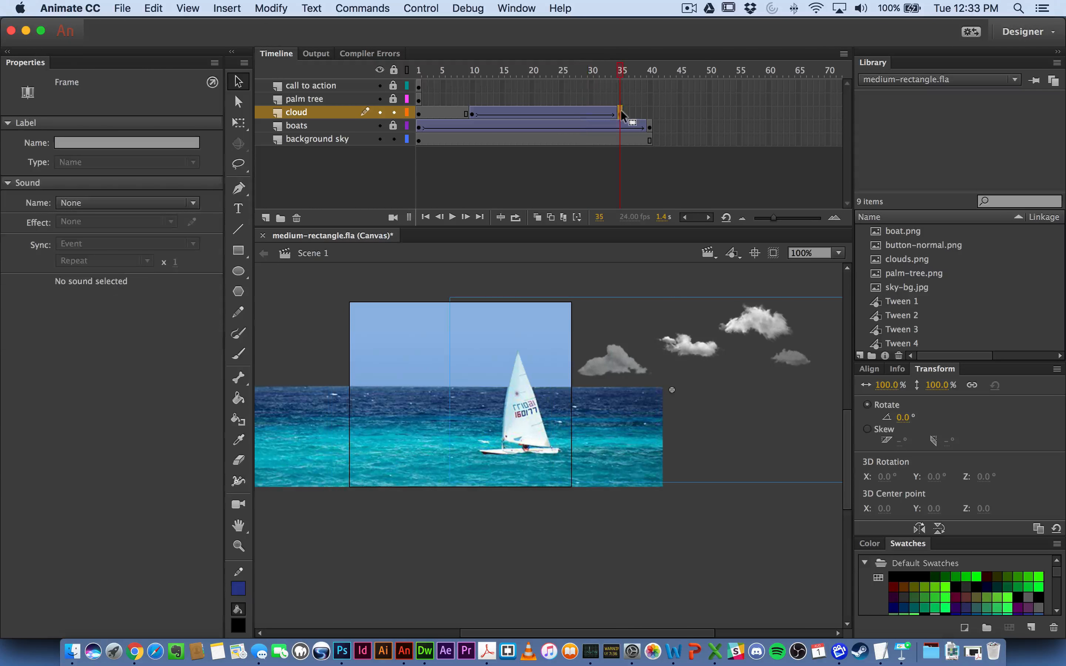
{"action": "left_click_drag", "start_coordinate": [696, 312], "coordinate": [489, 327]}
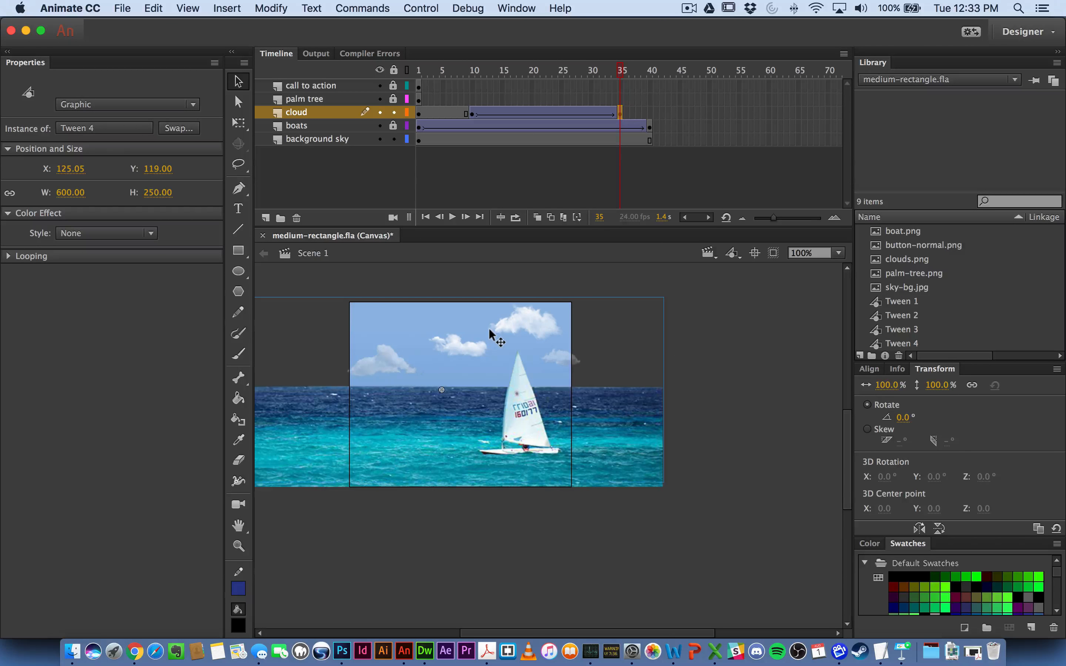
{"action": "left_click_drag", "start_coordinate": [624, 73], "coordinate": [421, 72]}
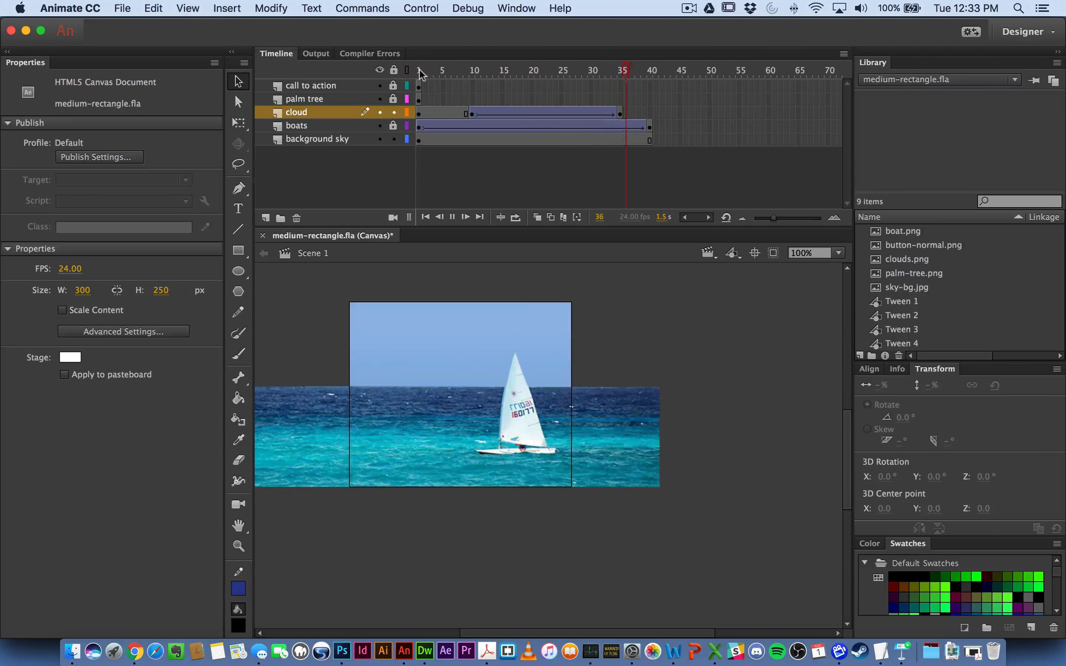
- Move the cloud layer's end keyframe to frame 56 and extend the boats and background sky layers to the same frame
{"action": "left_click", "coordinate": [618, 110]}
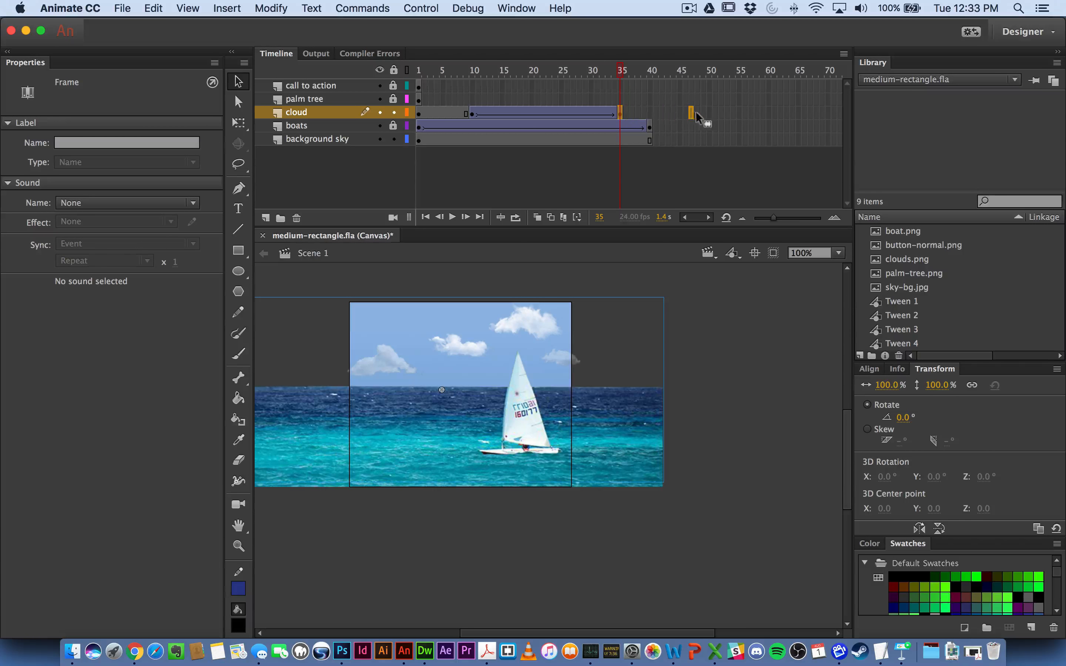
{"action": "left_click_drag", "start_coordinate": [744, 112], "coordinate": [743, 112]}
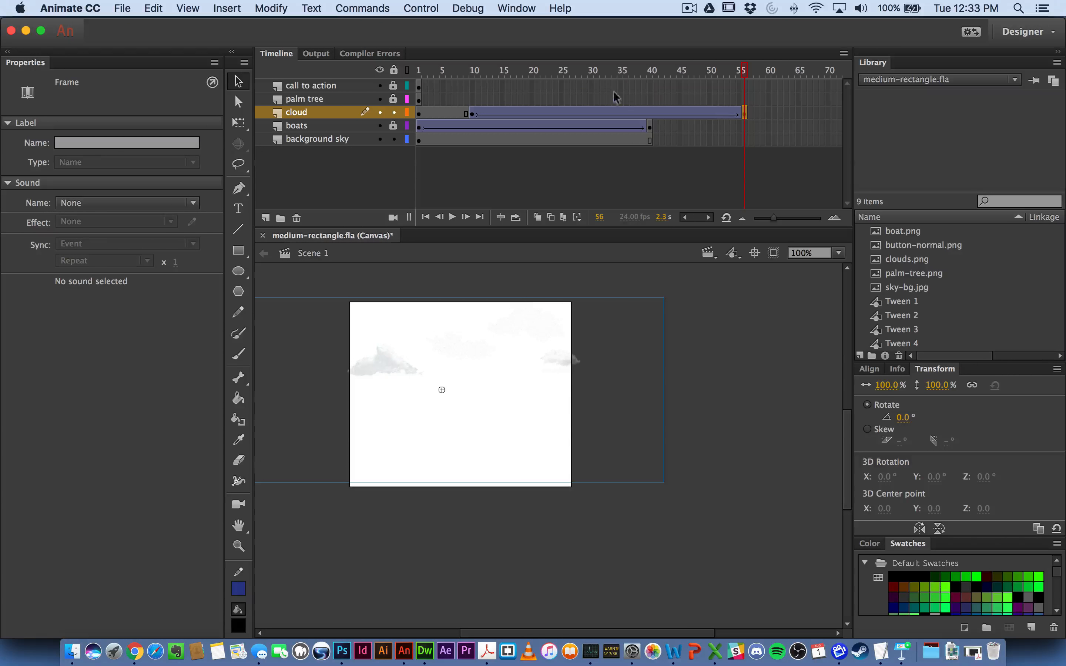
{"action": "left_click", "coordinate": [744, 127]}
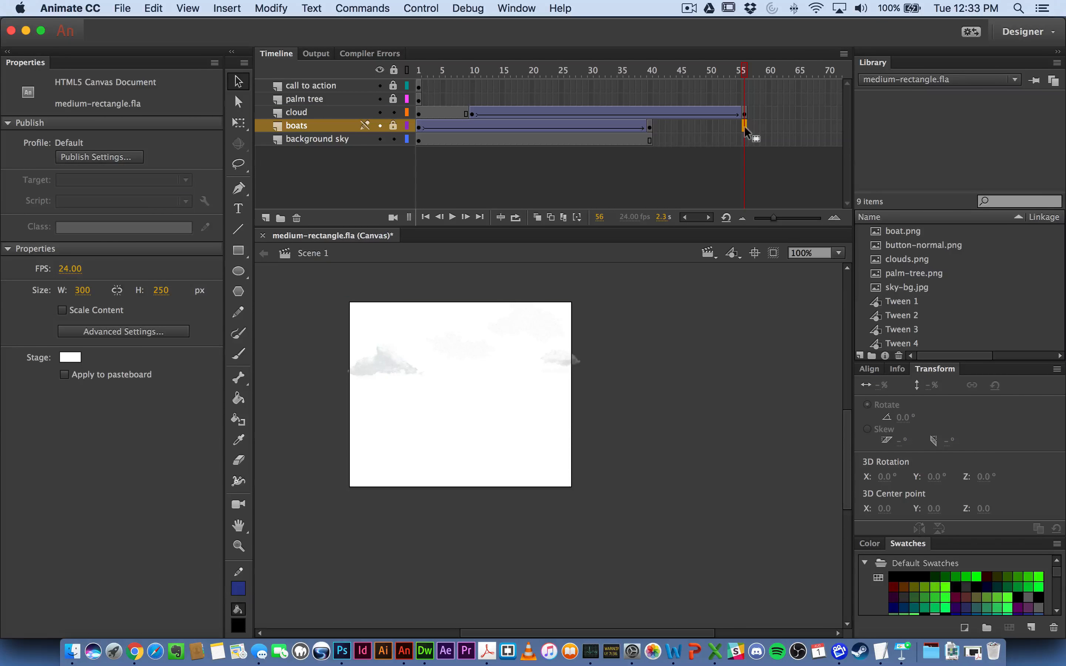
{"action": "right_click", "coordinate": [744, 125]}
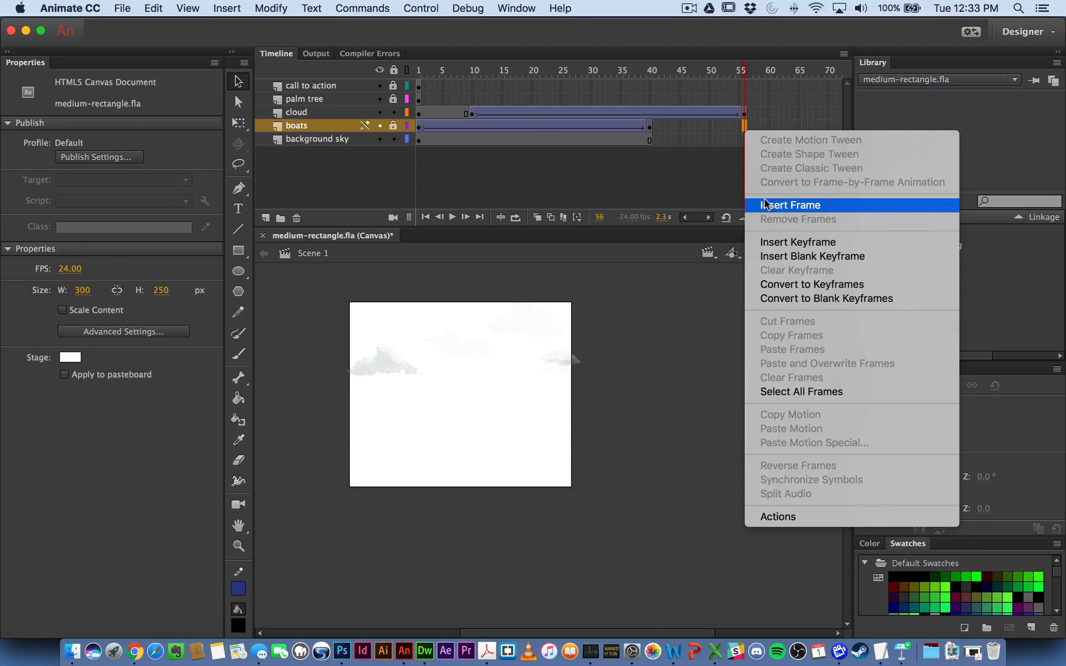
{"action": "left_click", "coordinate": [780, 203]}
{"action": "left_click", "coordinate": [745, 138]}
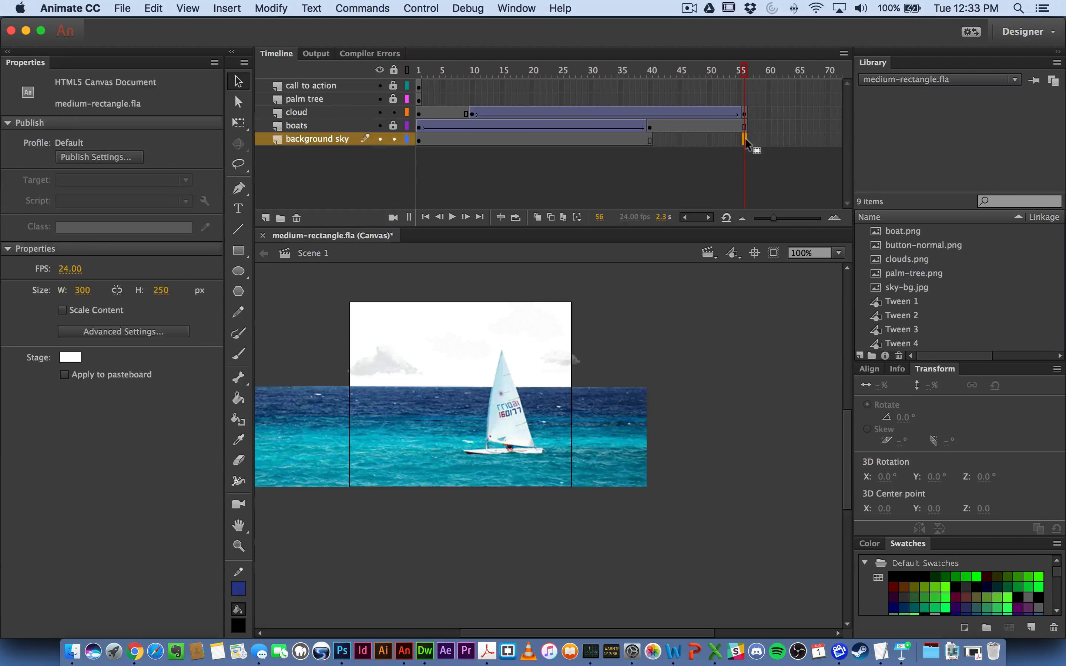
{"action": "right_click", "coordinate": [745, 138]}
{"action": "left_click", "coordinate": [780, 215]}
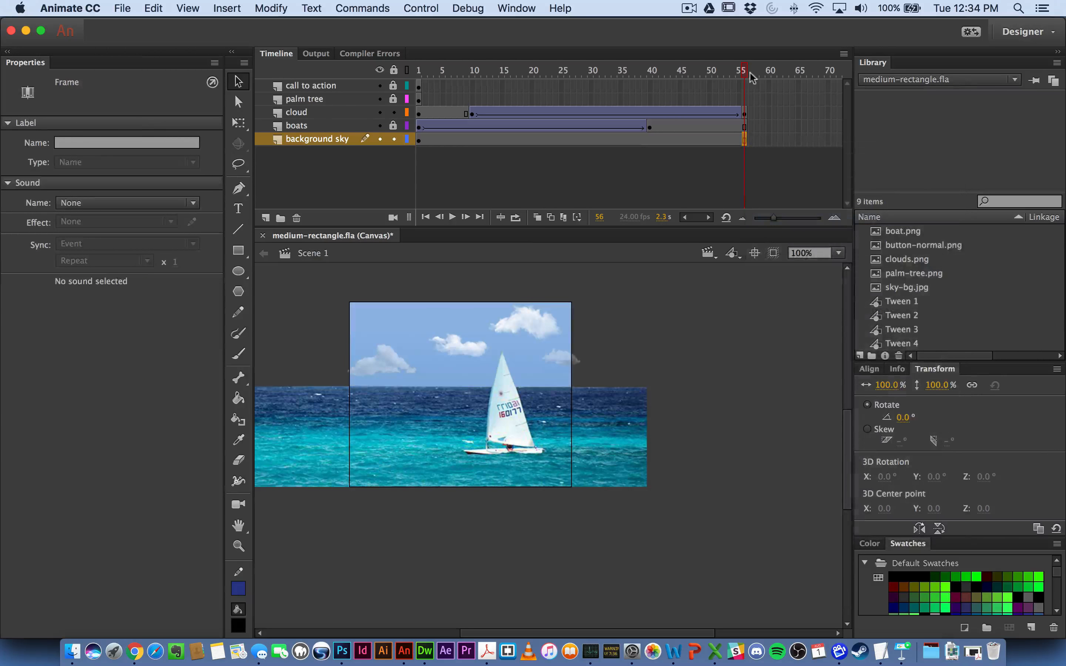
- Play the animation from the start and scrub through it to check the timing of the clouds against the boat
{"action": "left_click_drag", "start_coordinate": [752, 78], "coordinate": [458, 65]}
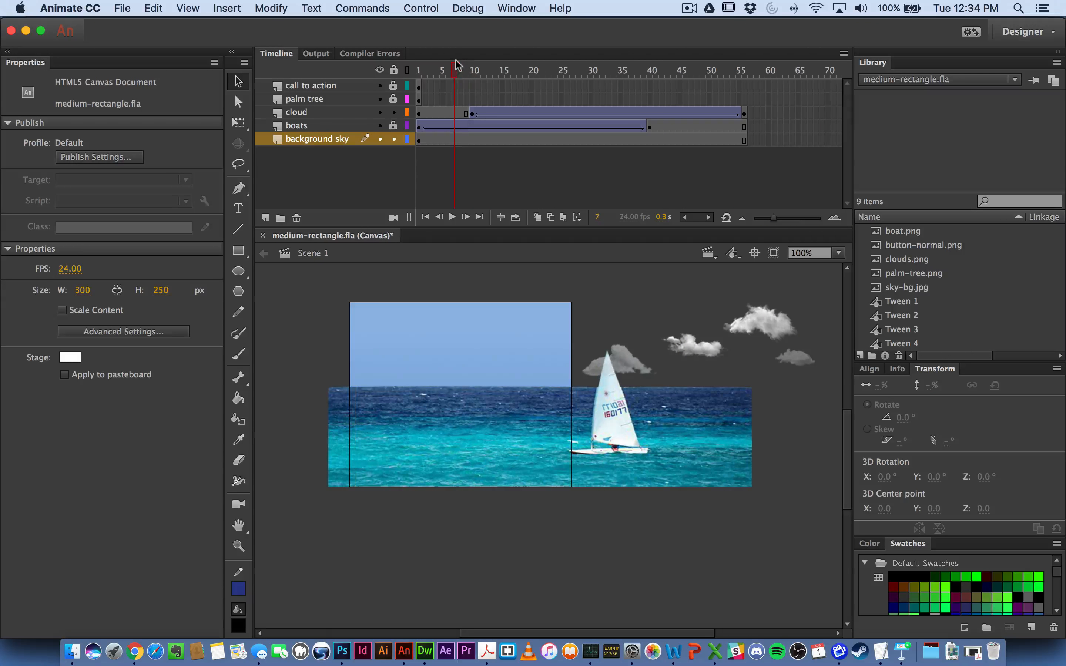
{"action": "key", "text": "Return"}
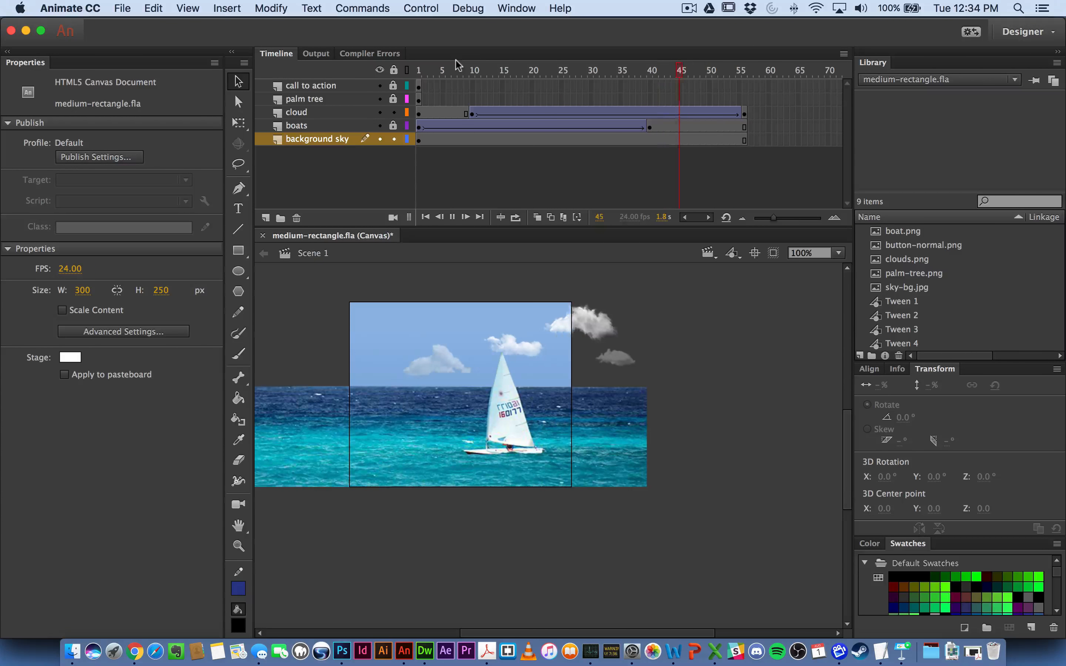
{"action": "left_click_drag", "start_coordinate": [468, 74], "coordinate": [421, 73]}
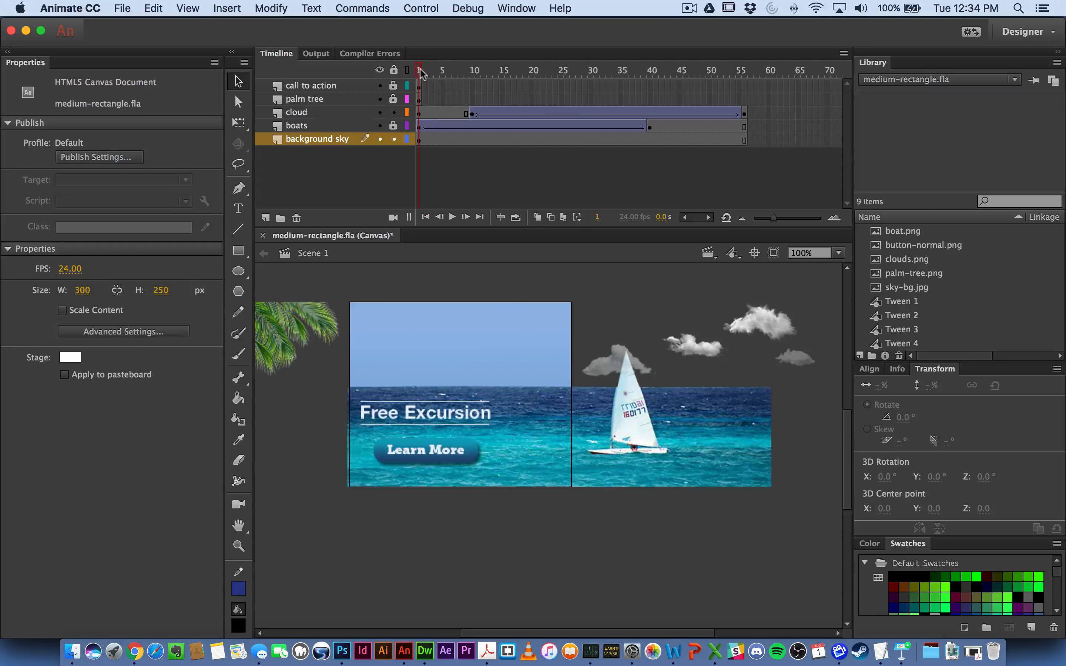
{"action": "key", "text": "Return"}
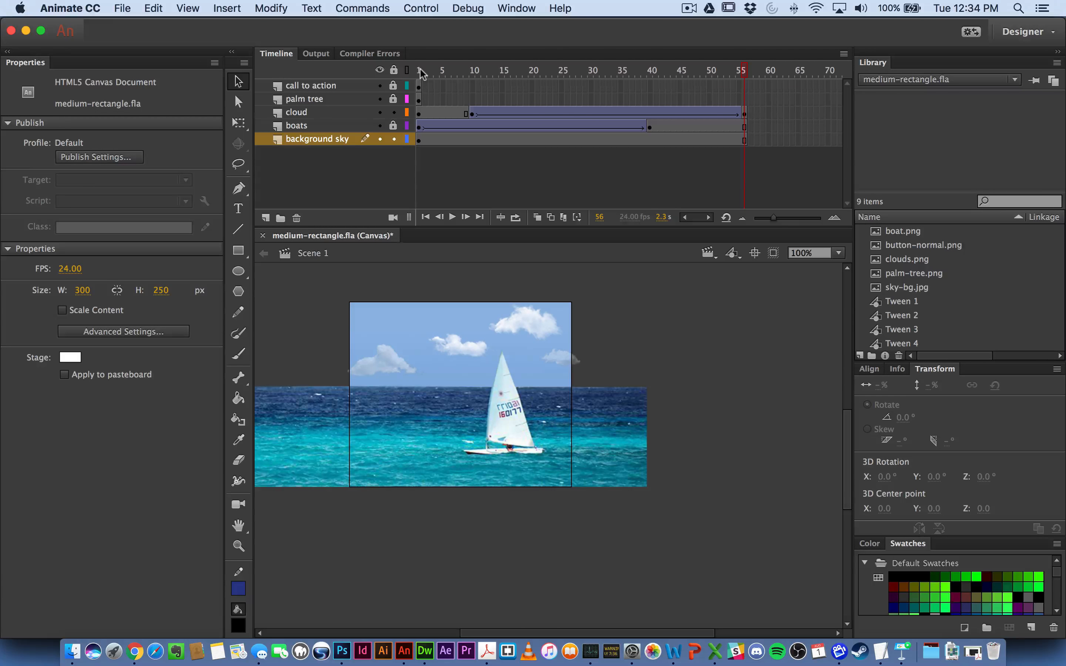
{"action": "left_click_drag", "start_coordinate": [420, 71], "coordinate": [548, 75]}
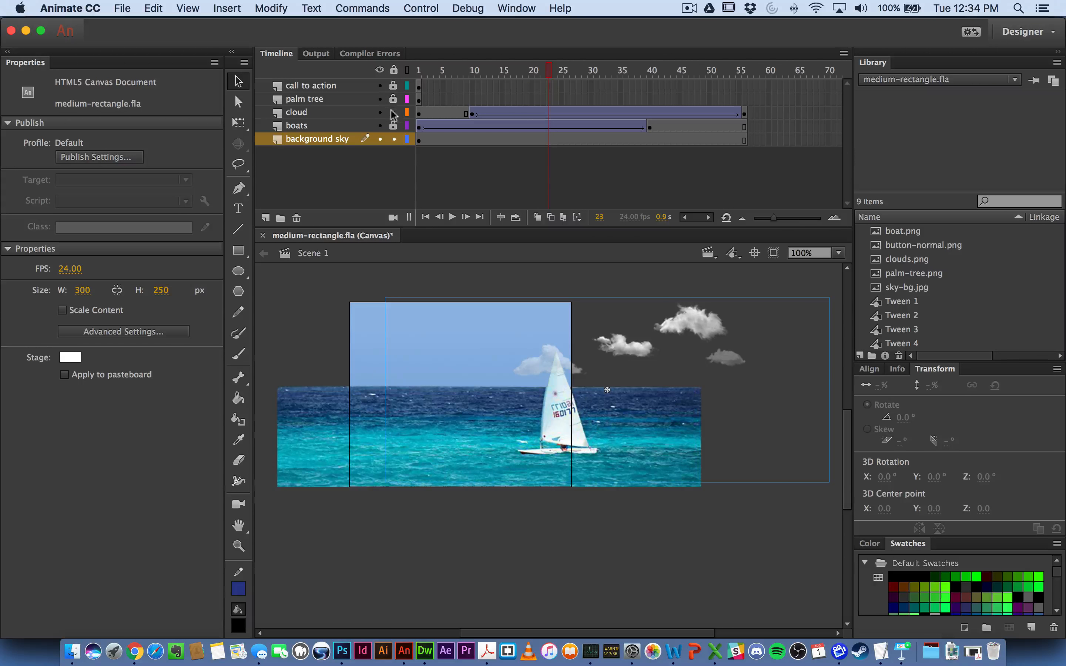
- Unlock the boats layer, place it above the cloud layer, and return the playhead to frame 1
{"action": "left_click", "coordinate": [394, 112]}
{"action": "left_click", "coordinate": [393, 126]}
{"action": "left_click_drag", "start_coordinate": [296, 126], "coordinate": [294, 107]}
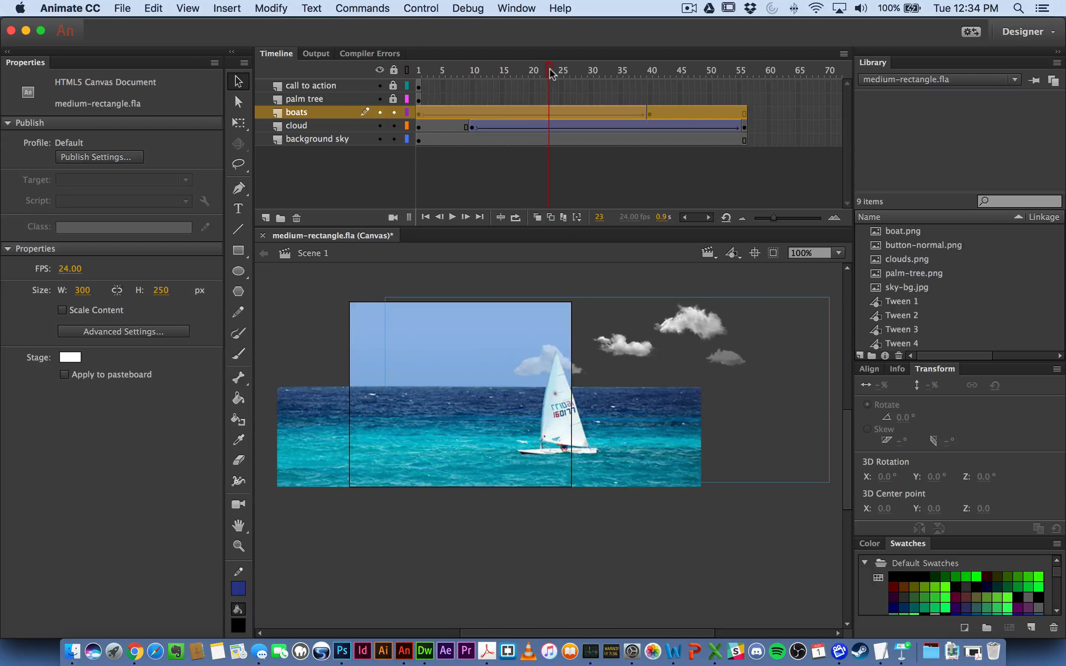
{"action": "left_click_drag", "start_coordinate": [551, 75], "coordinate": [418, 71]}
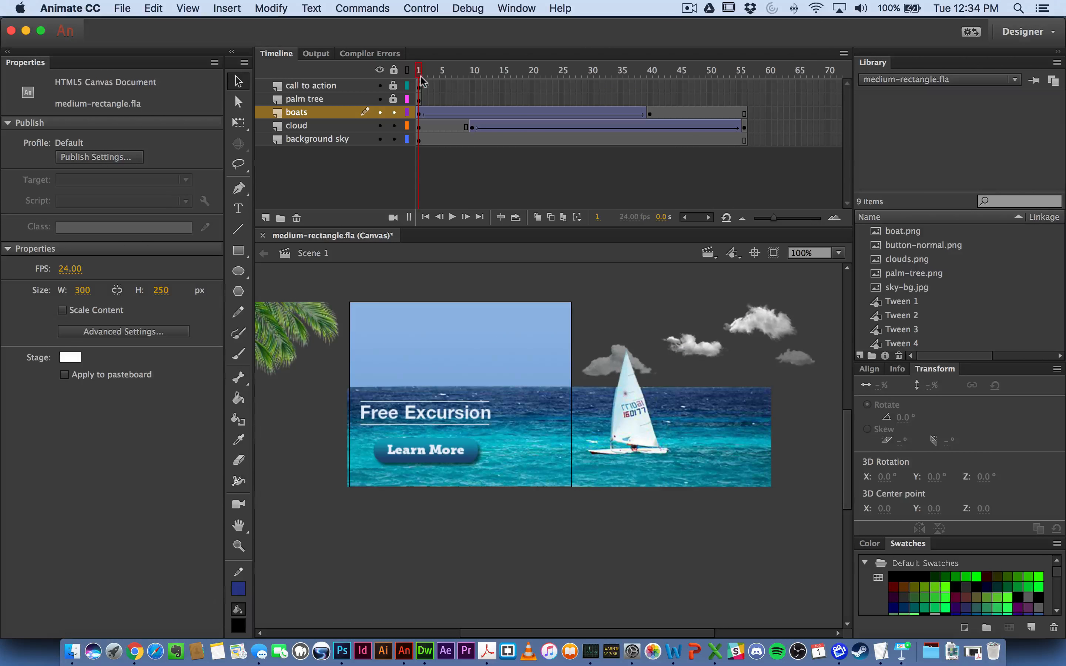
- Unlock the palm tree layer with all other layers locked, and insert a keyframe at its frame 56
{"action": "left_click", "coordinate": [421, 99]}
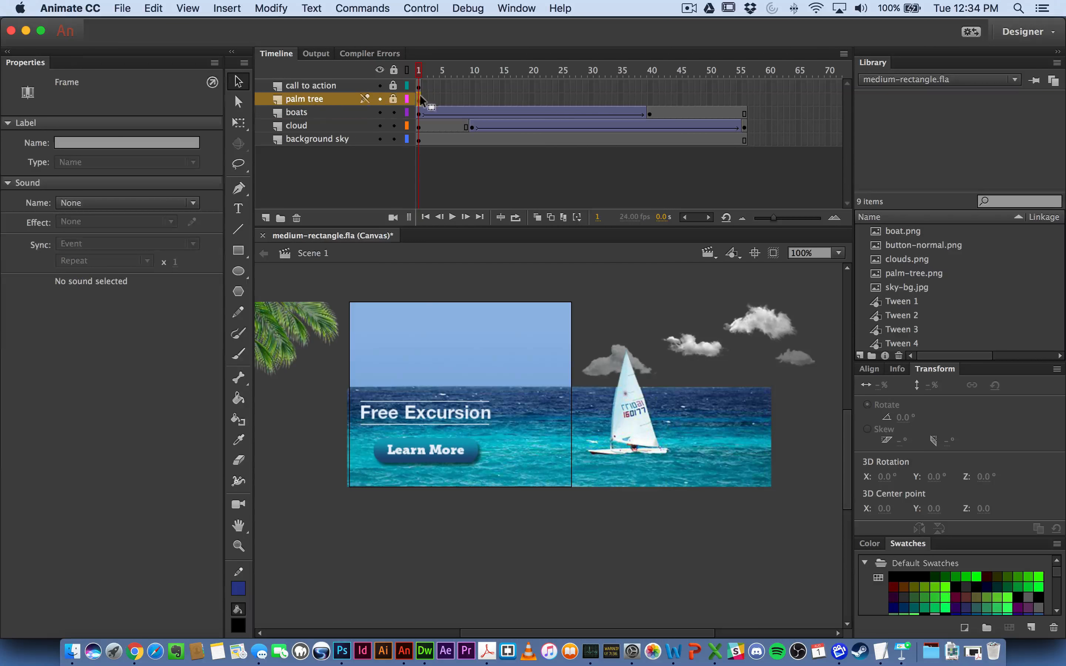
{"action": "left_click", "coordinate": [744, 99]}
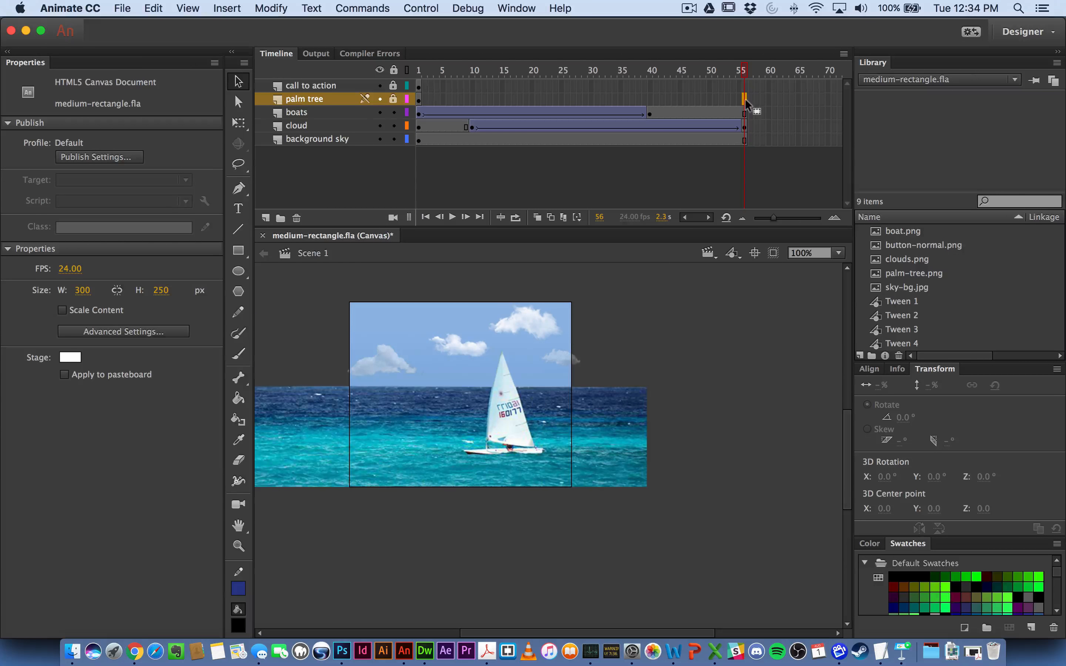
{"action": "left_click", "coordinate": [394, 99]}
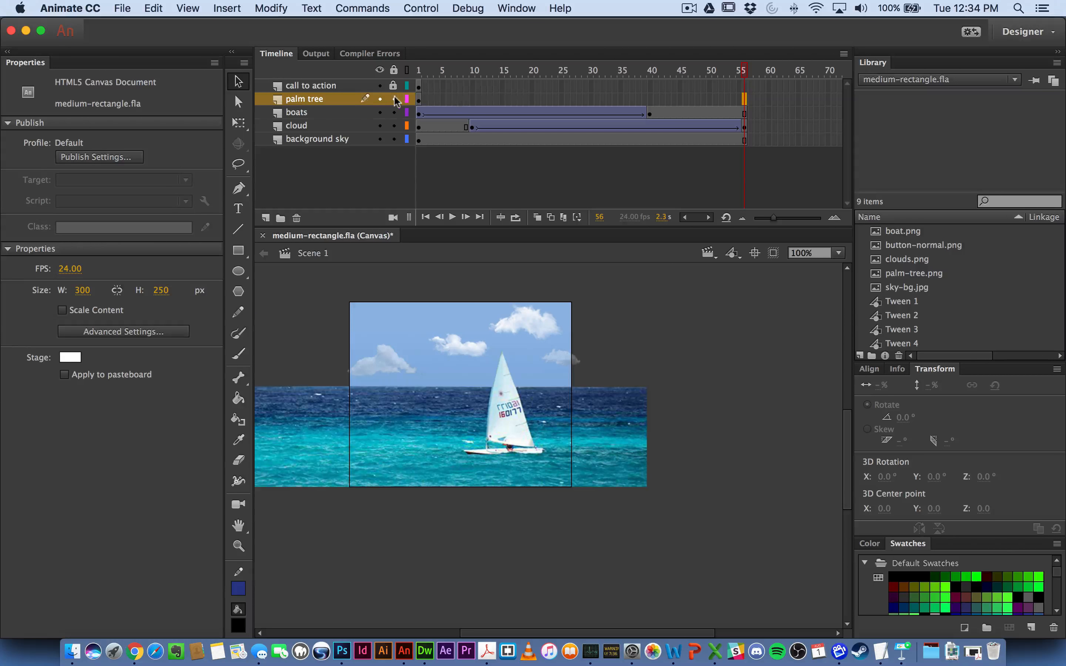
{"action": "left_click", "coordinate": [393, 139]}
{"action": "right_click", "coordinate": [743, 100]}
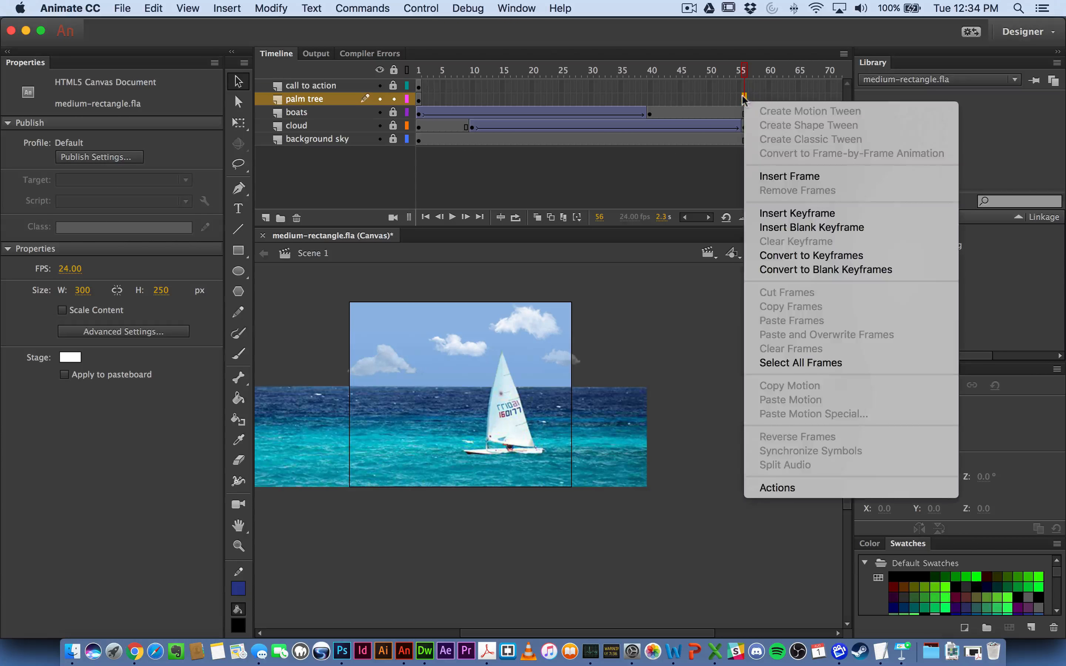
{"action": "left_click", "coordinate": [776, 213]}
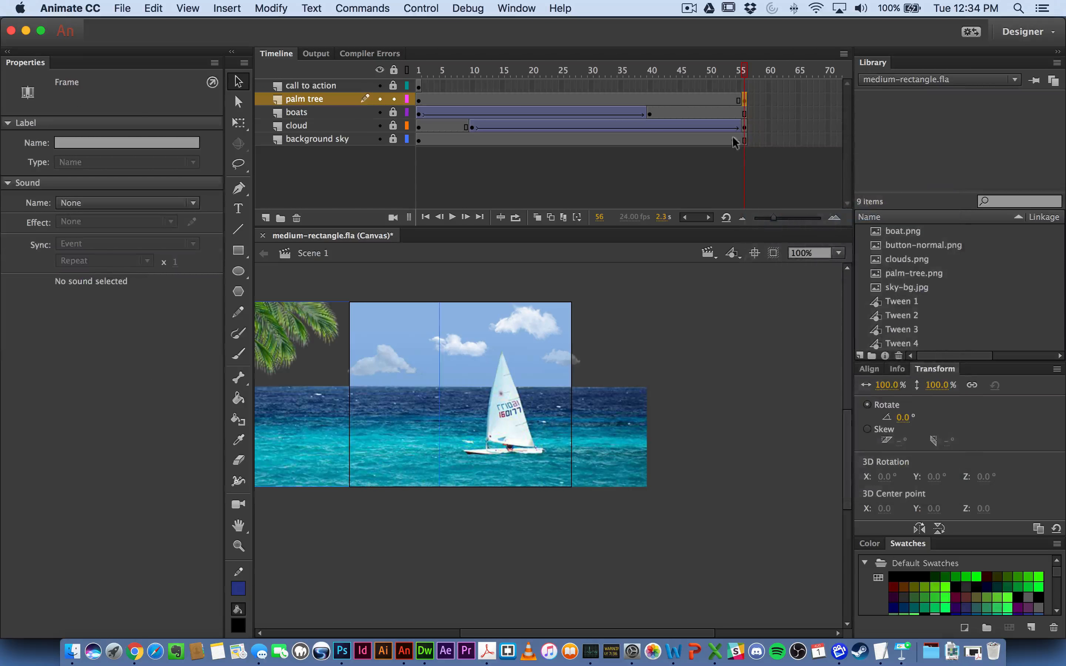
- Create a classic tween on the palm tree layer and move the palm onto the stage at frame 56, at X 150, Y 125
{"action": "left_click", "coordinate": [710, 100]}
{"action": "right_click", "coordinate": [710, 99]}
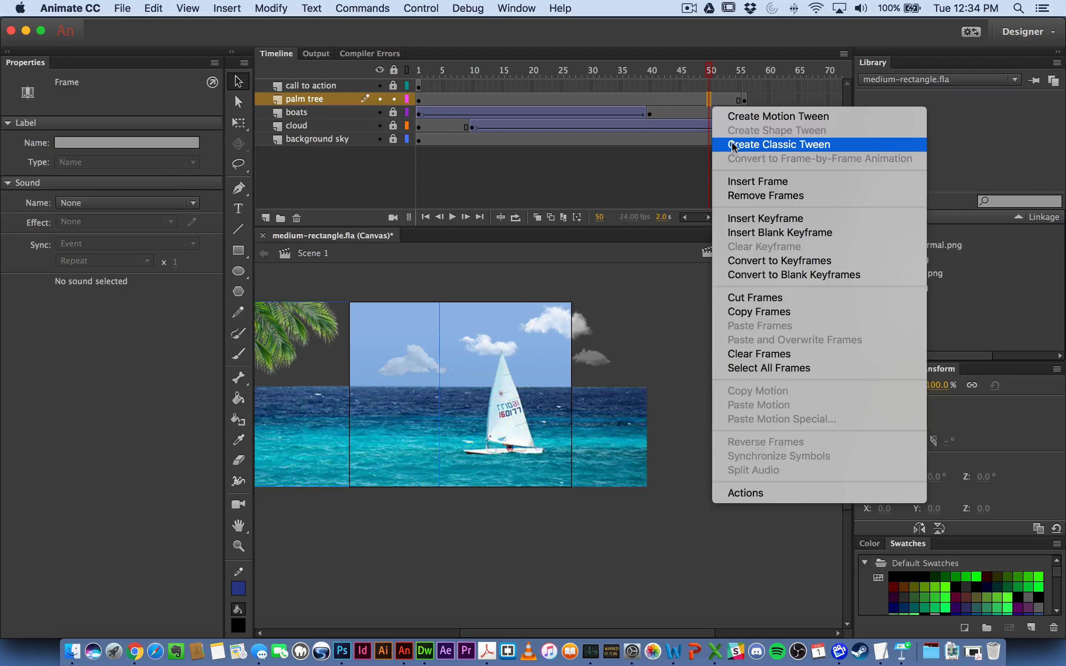
{"action": "left_click", "coordinate": [776, 145]}
{"action": "left_click", "coordinate": [744, 101]}
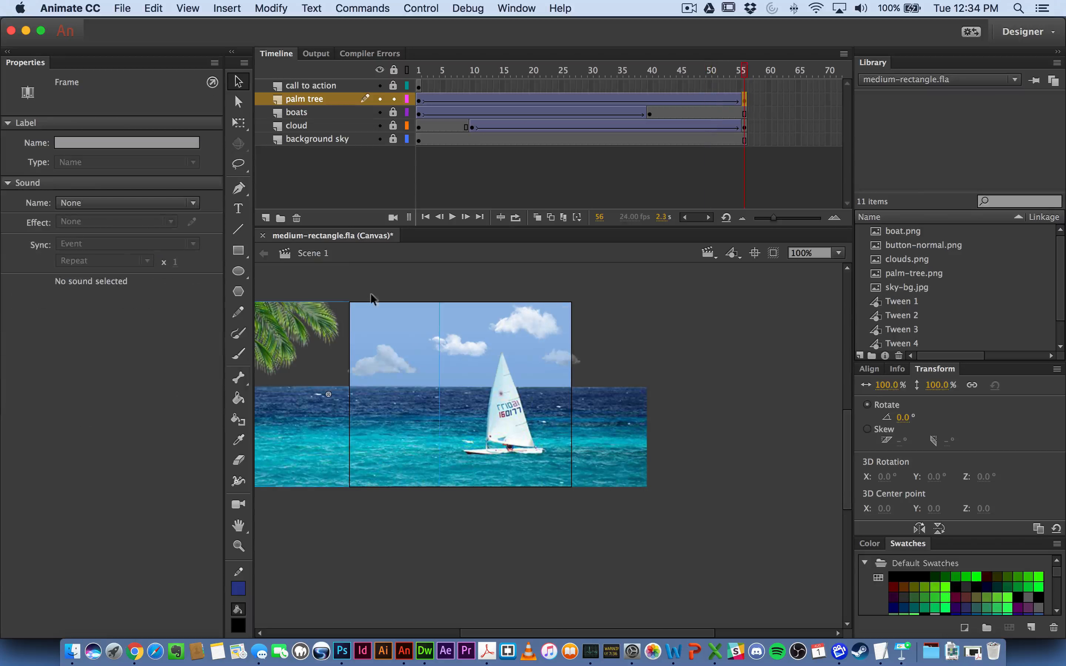
{"action": "left_click_drag", "start_coordinate": [305, 323], "coordinate": [439, 325]}
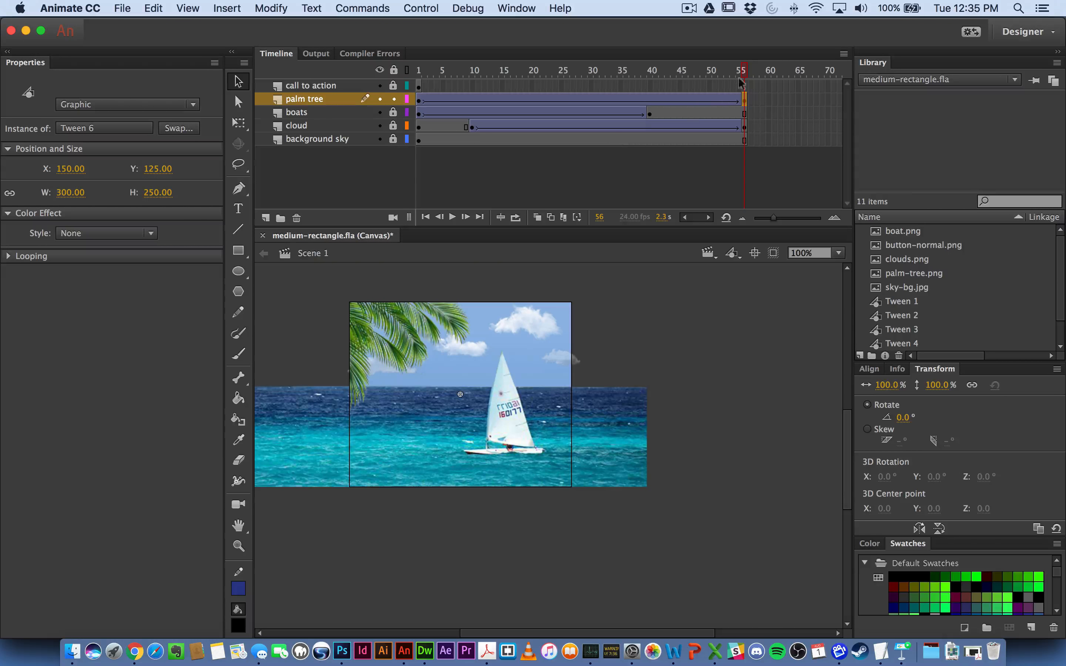
- Preview the full animation from the start and publish the medium-rectangle document
{"action": "left_click_drag", "start_coordinate": [744, 70], "coordinate": [421, 64]}
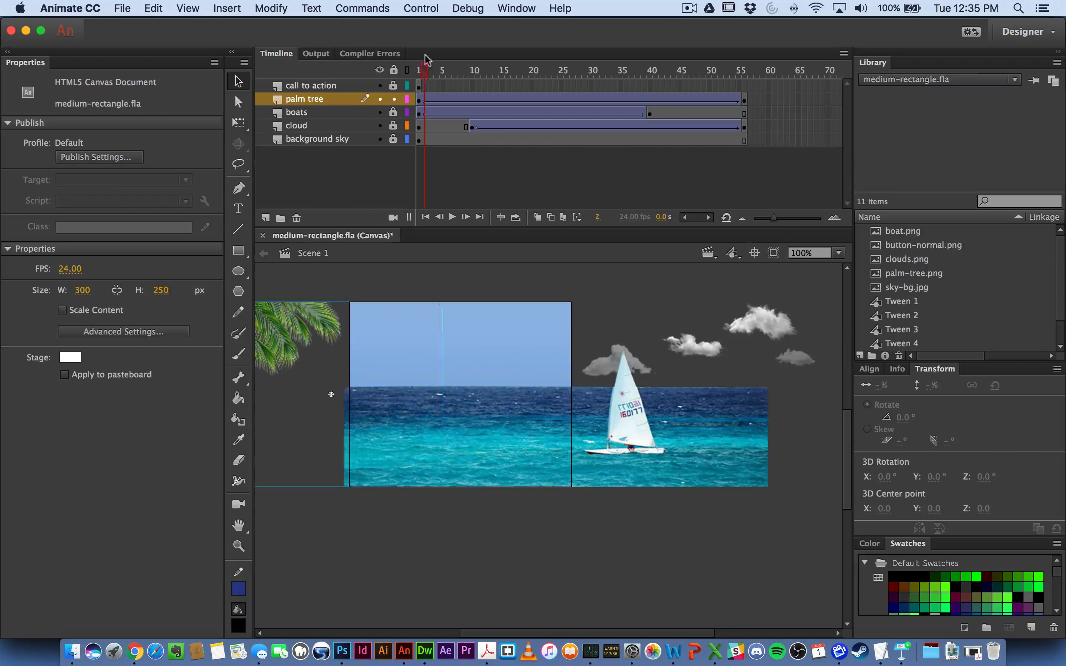
{"action": "key", "text": "Return"}
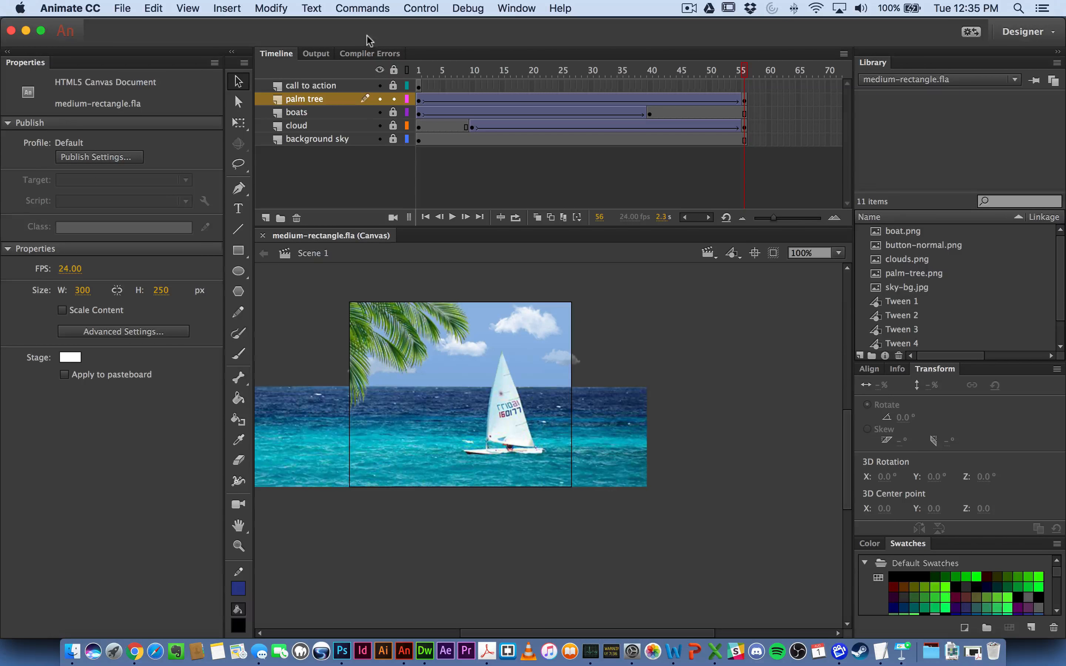
{"action": "left_click", "coordinate": [122, 8]}
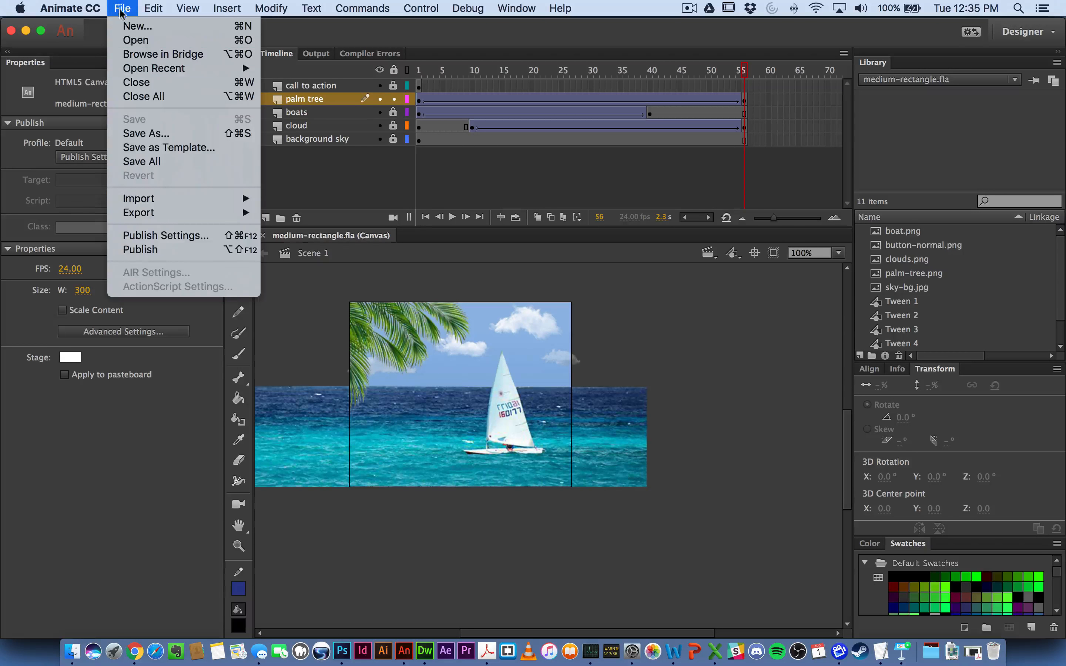
{"action": "left_click", "coordinate": [182, 251]}
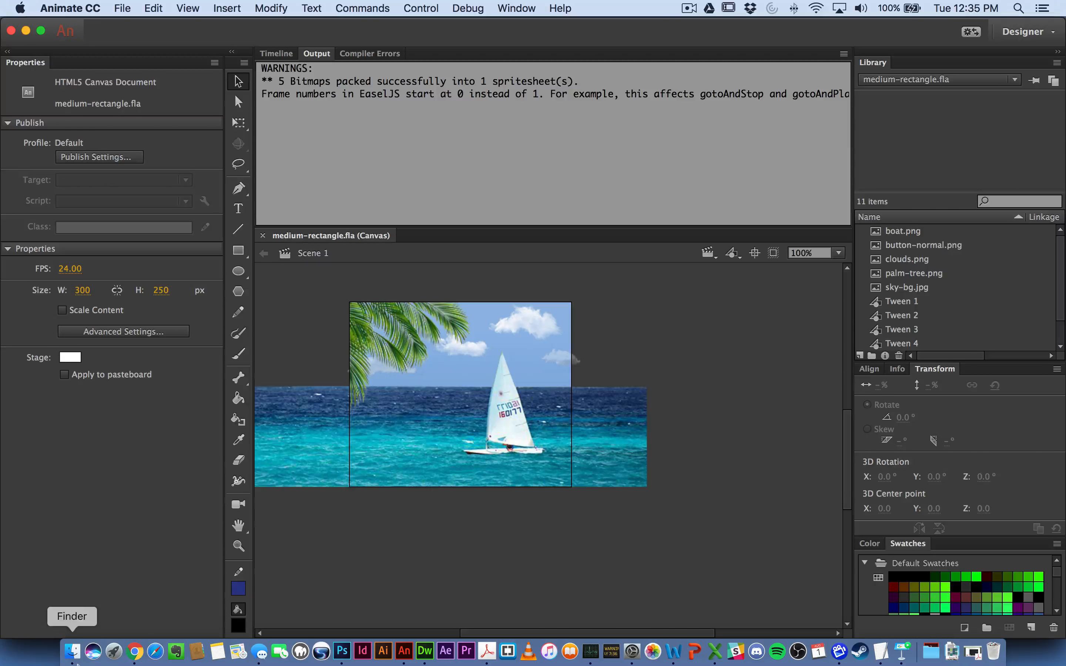
- Switch to Finder and examine the published HTML and JavaScript files and the images folder in the Working Demo folder
{"action": "left_click", "coordinate": [73, 652]}
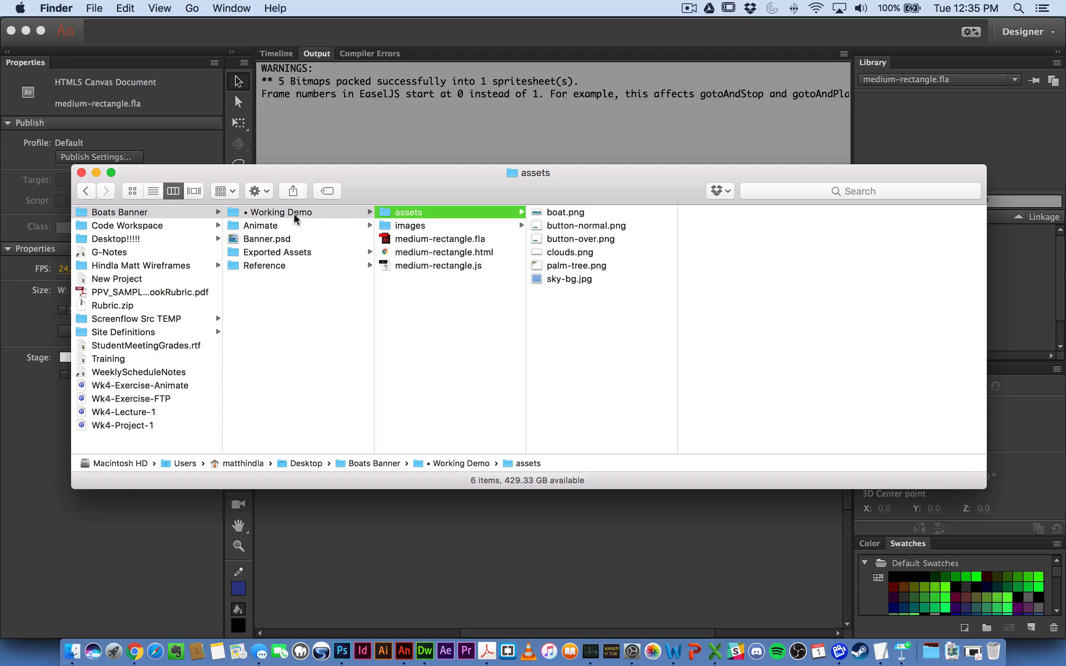
{"action": "left_click", "coordinate": [420, 239]}
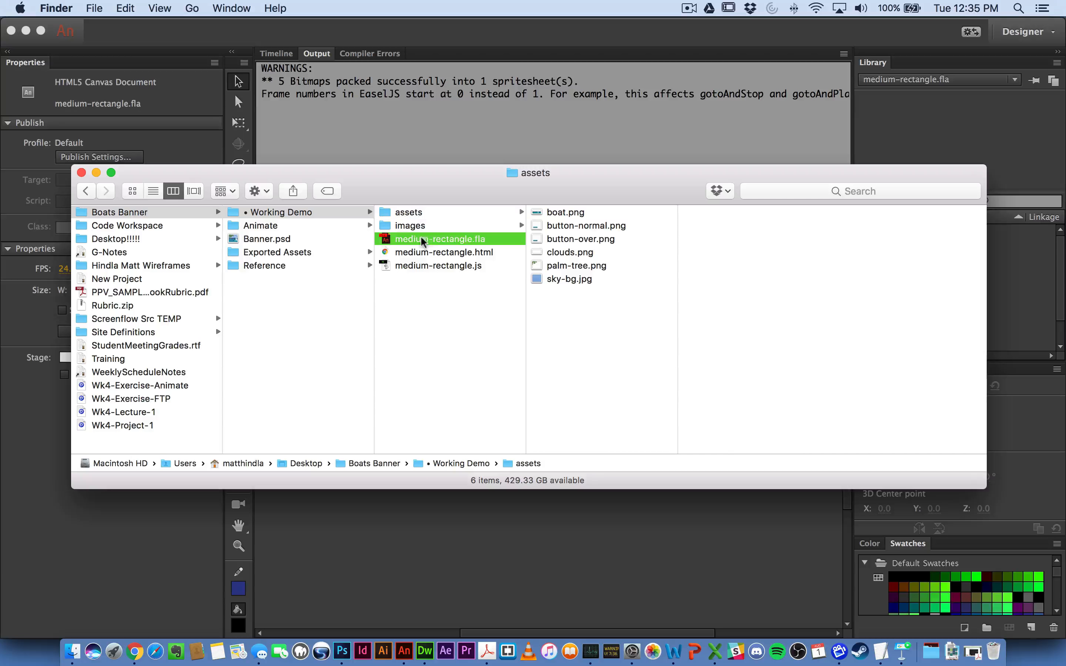
{"action": "left_click", "coordinate": [443, 252]}
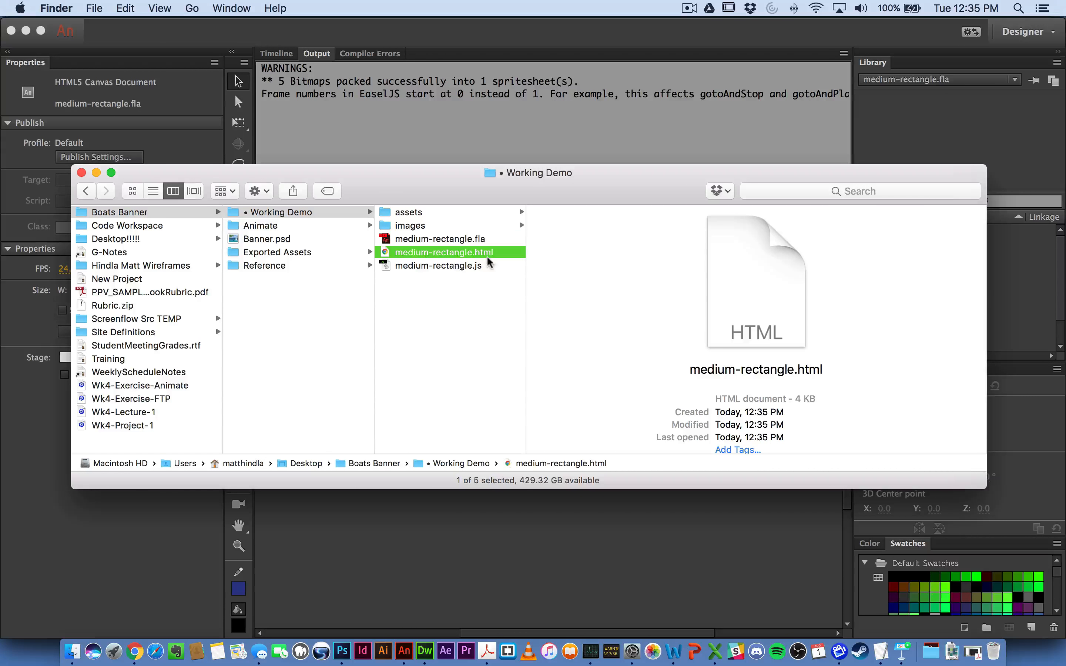
{"action": "left_click", "coordinate": [455, 264]}
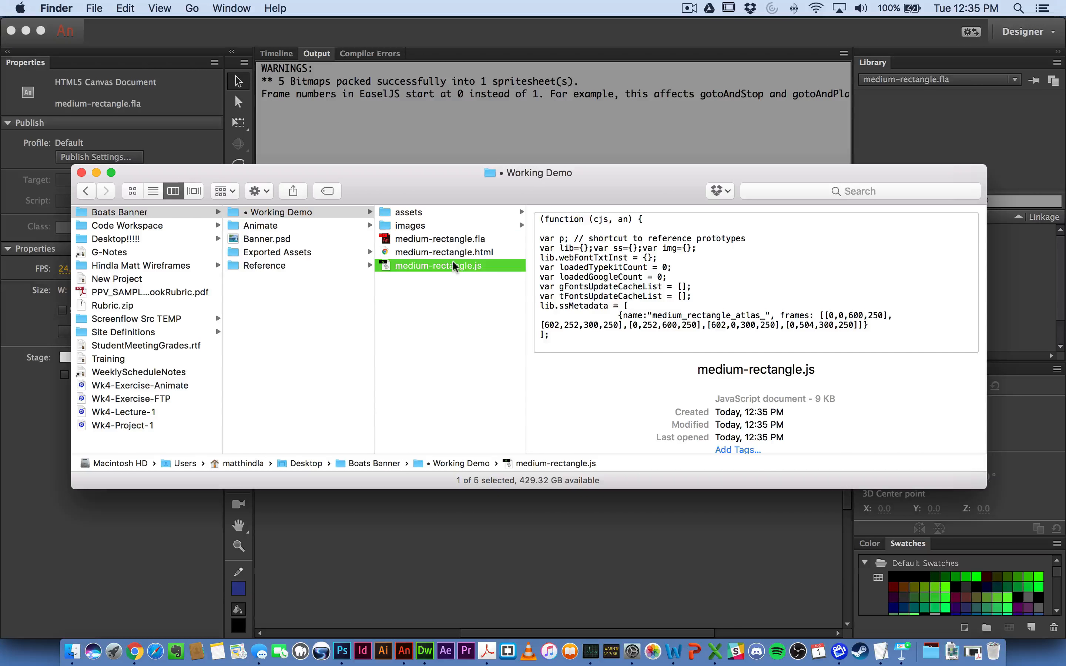
{"action": "left_click", "coordinate": [421, 225]}
{"action": "left_click", "coordinate": [556, 213]}
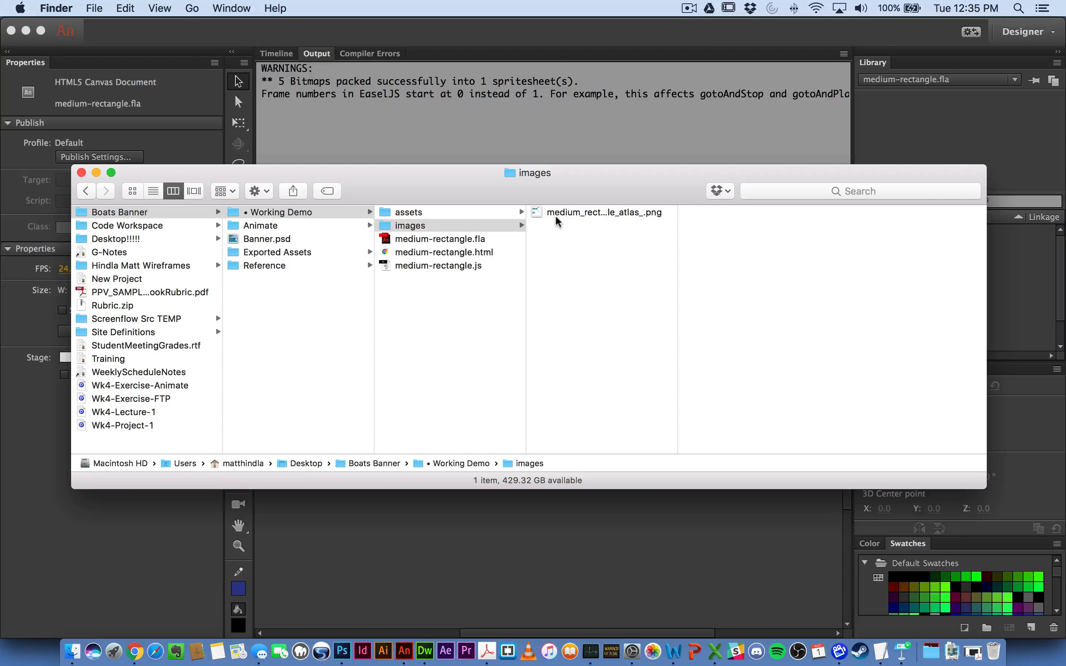
- Quick-preview the atlas PNG in the images folder and view medium-rectangle.html in Chrome, closing its tab again
{"action": "key", "text": "space"}
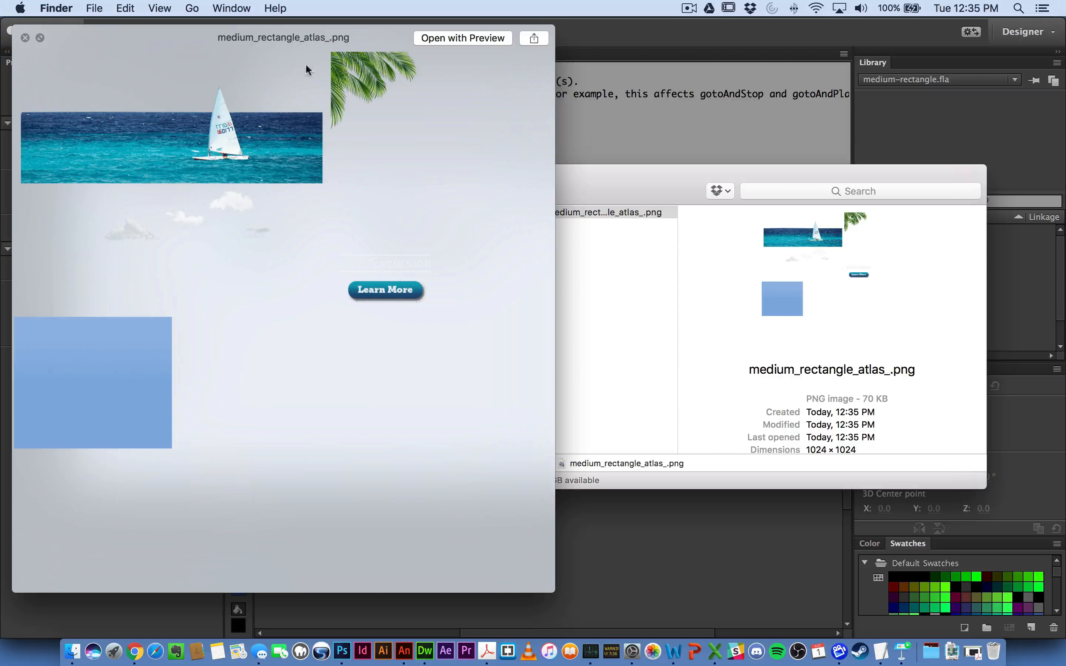
{"action": "key", "text": "space"}
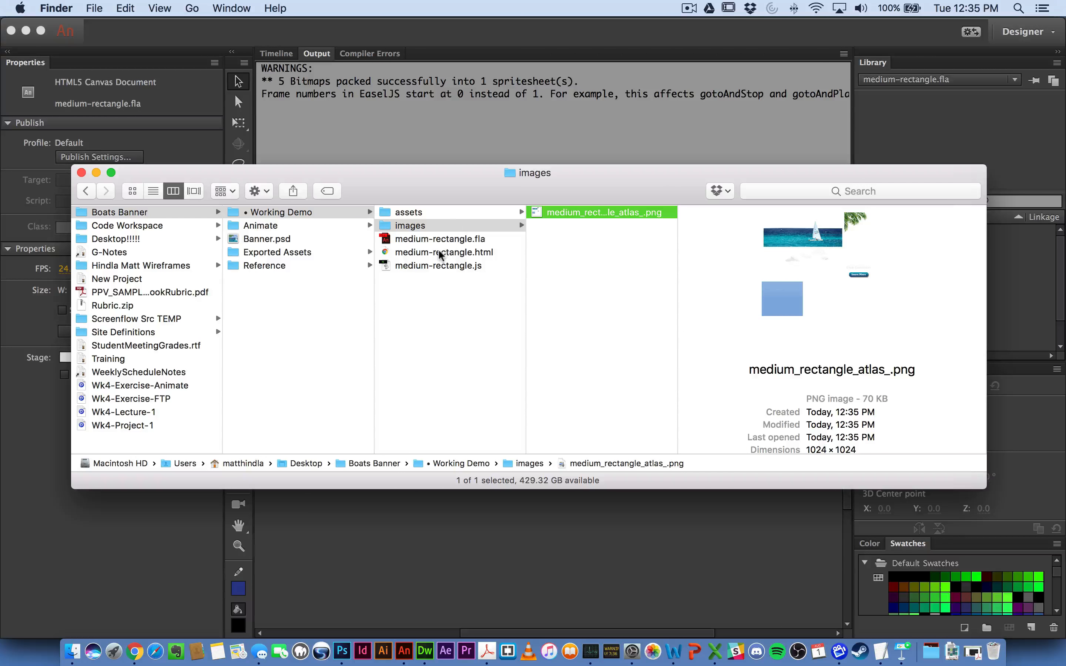
{"action": "left_click", "coordinate": [480, 252]}
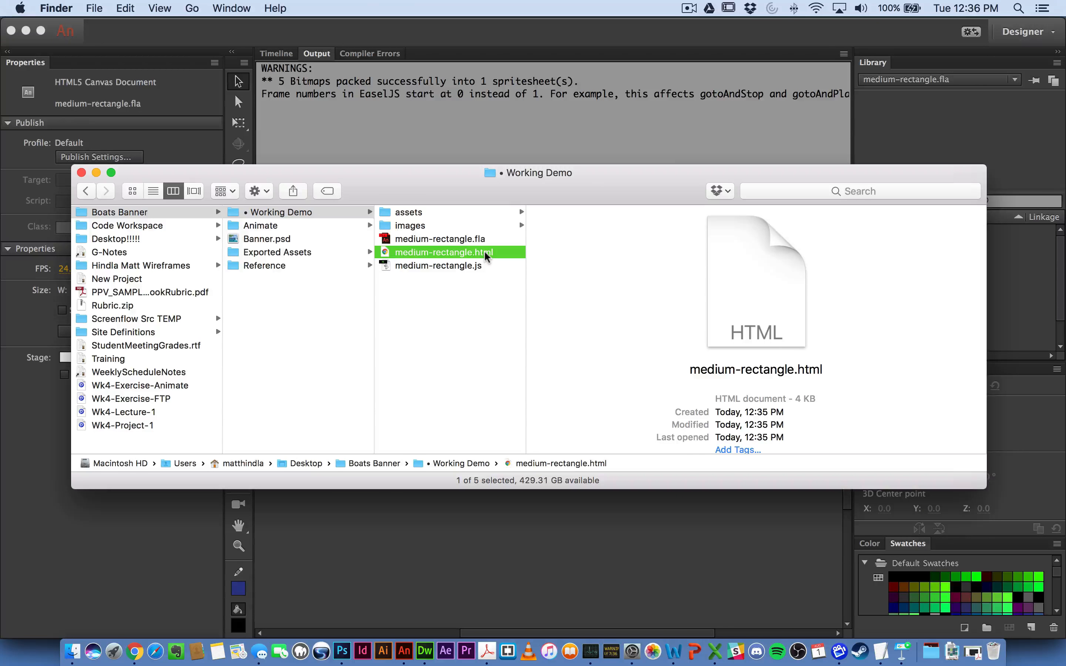
{"action": "double_click", "coordinate": [484, 252]}
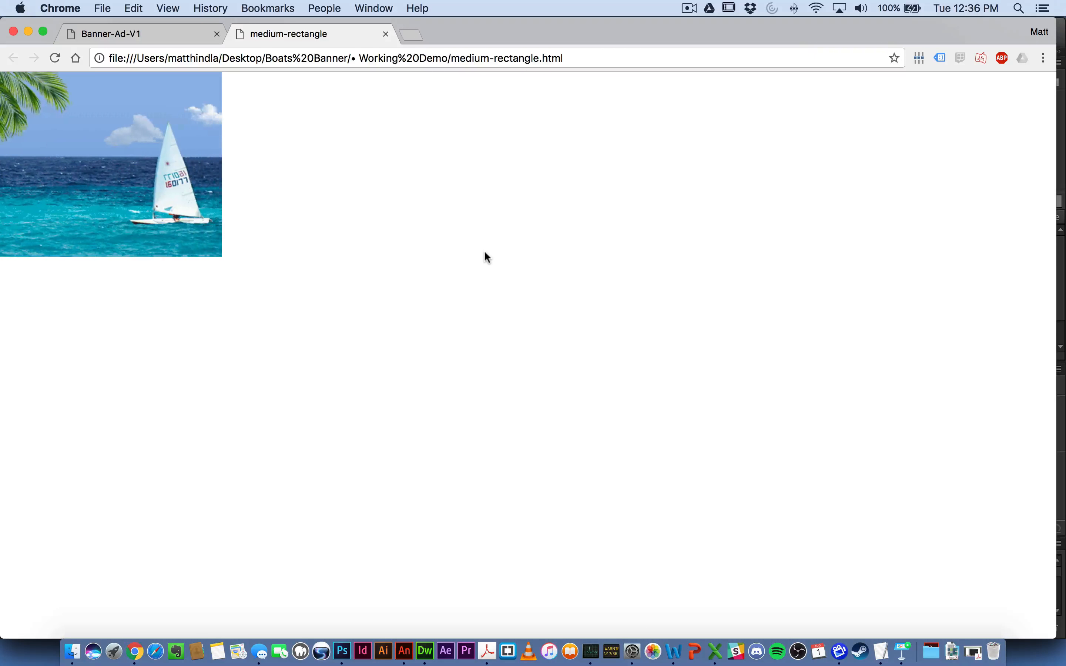
{"action": "key", "text": "super+w"}
{"action": "key", "text": "super+h"}
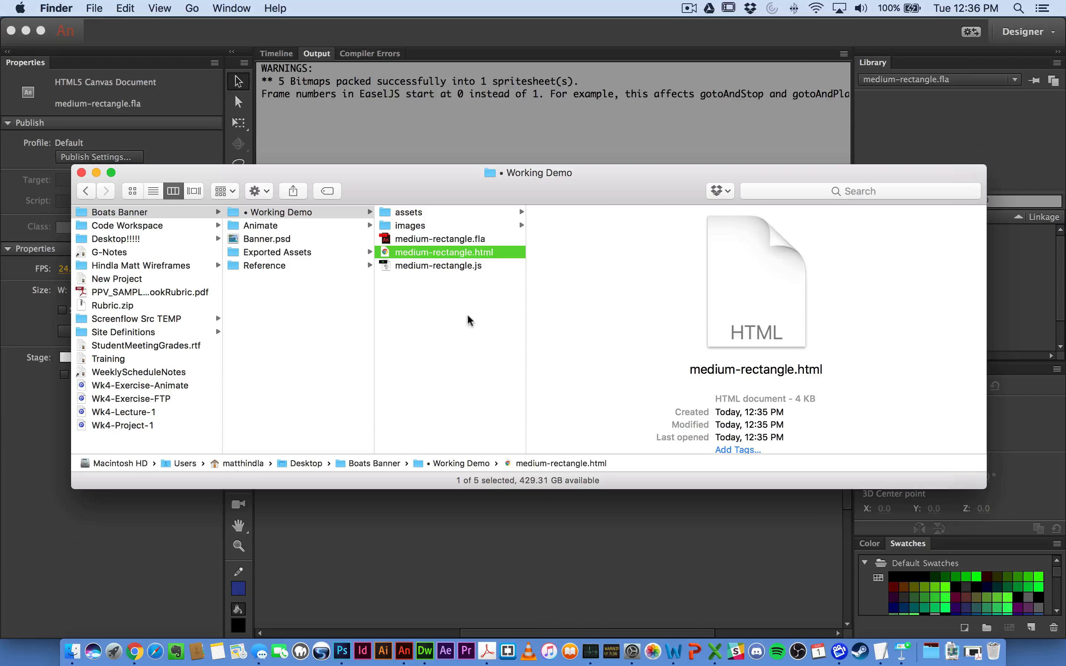
- Switch to Animate, turn off timeline looping in the publish settings, and republish the document
{"action": "left_click", "coordinate": [466, 123]}
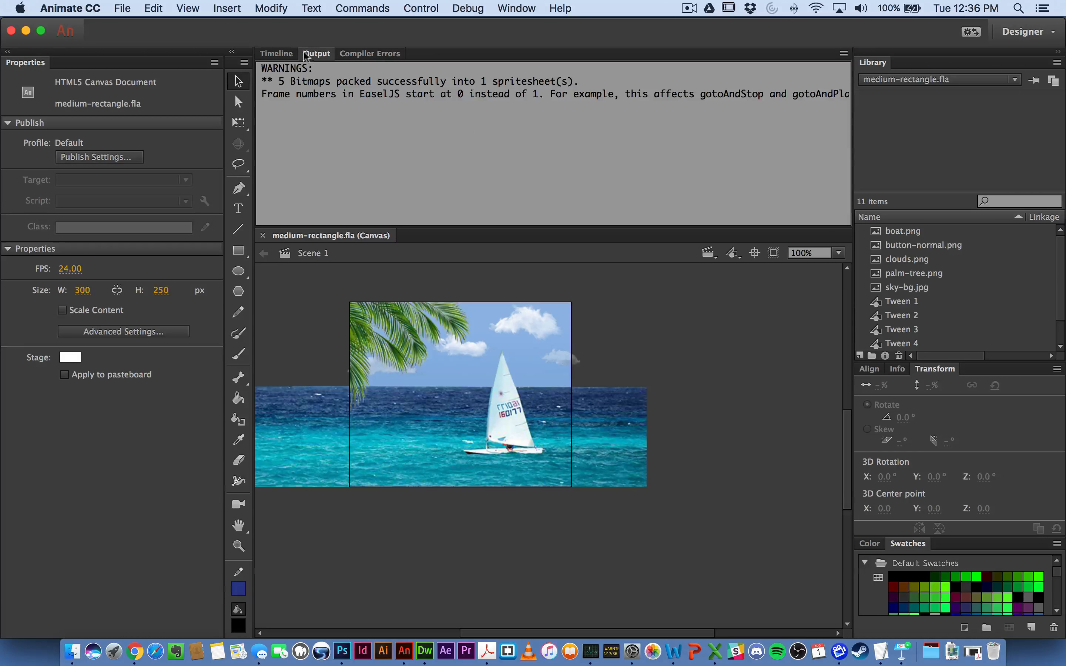
{"action": "left_click", "coordinate": [289, 56]}
{"action": "left_click", "coordinate": [100, 4]}
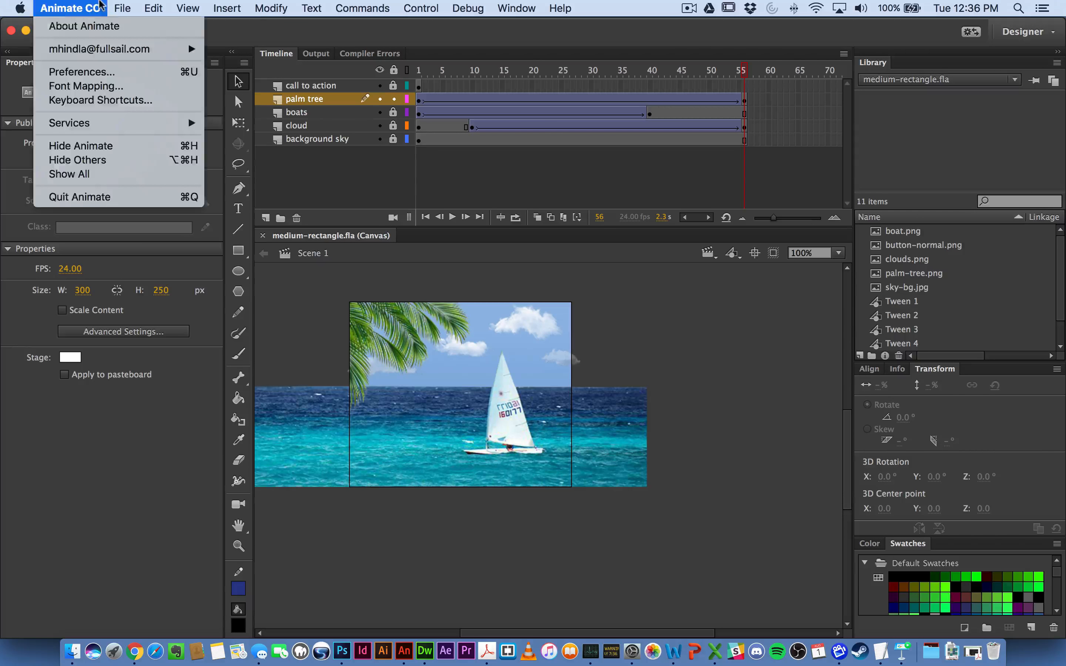
{"action": "left_click", "coordinate": [163, 234]}
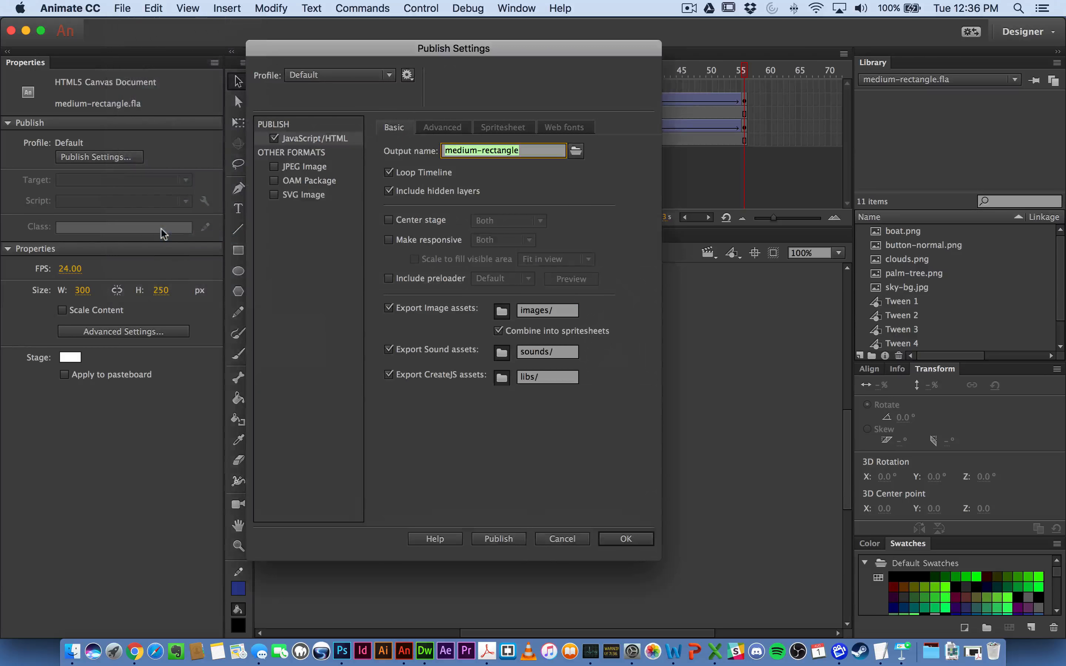
{"action": "left_click", "coordinate": [403, 174]}
{"action": "left_click_drag", "start_coordinate": [418, 47], "coordinate": [491, 65]}
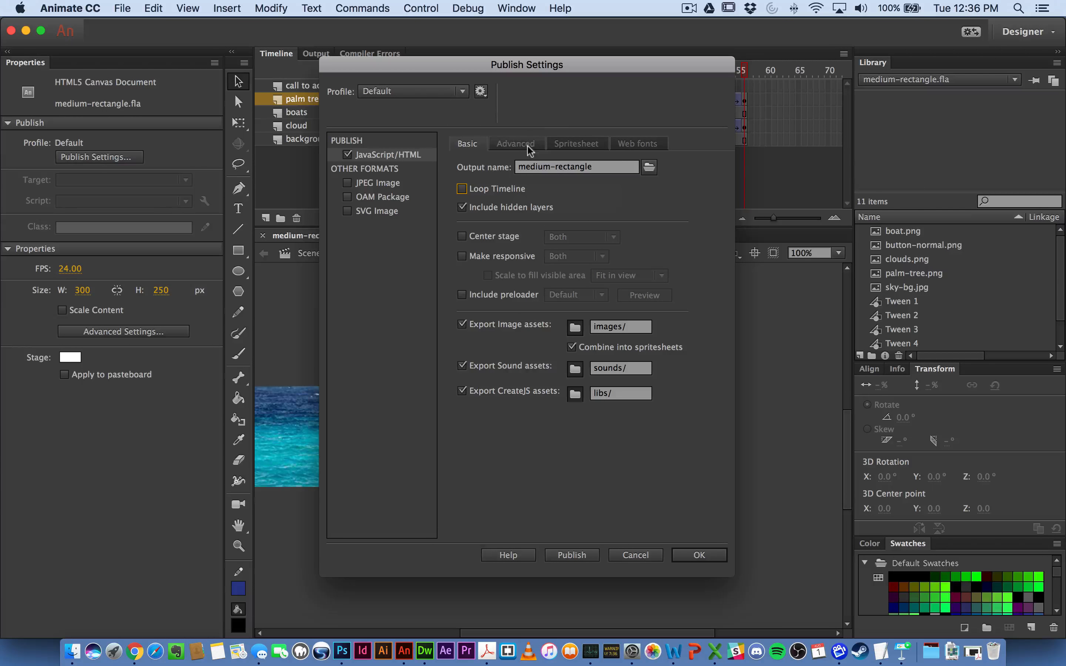
{"action": "left_click", "coordinate": [571, 555]}
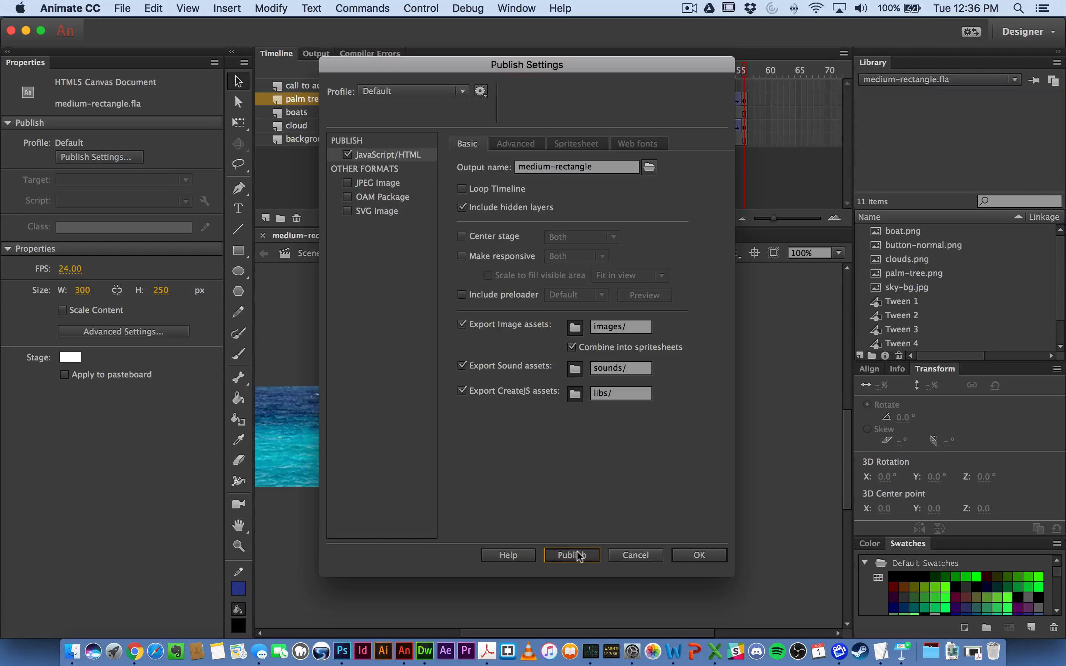
{"action": "left_click", "coordinate": [696, 555]}
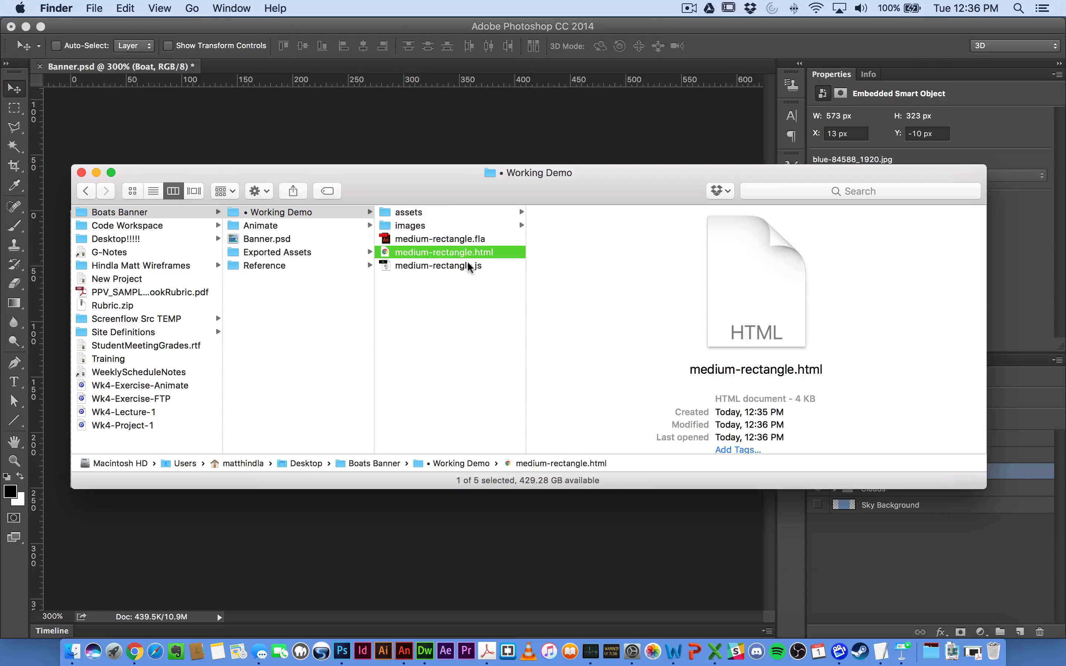
- Open the republished medium-rectangle.html from Finder in Chrome to check its playback
{"action": "double_click", "coordinate": [463, 252]}
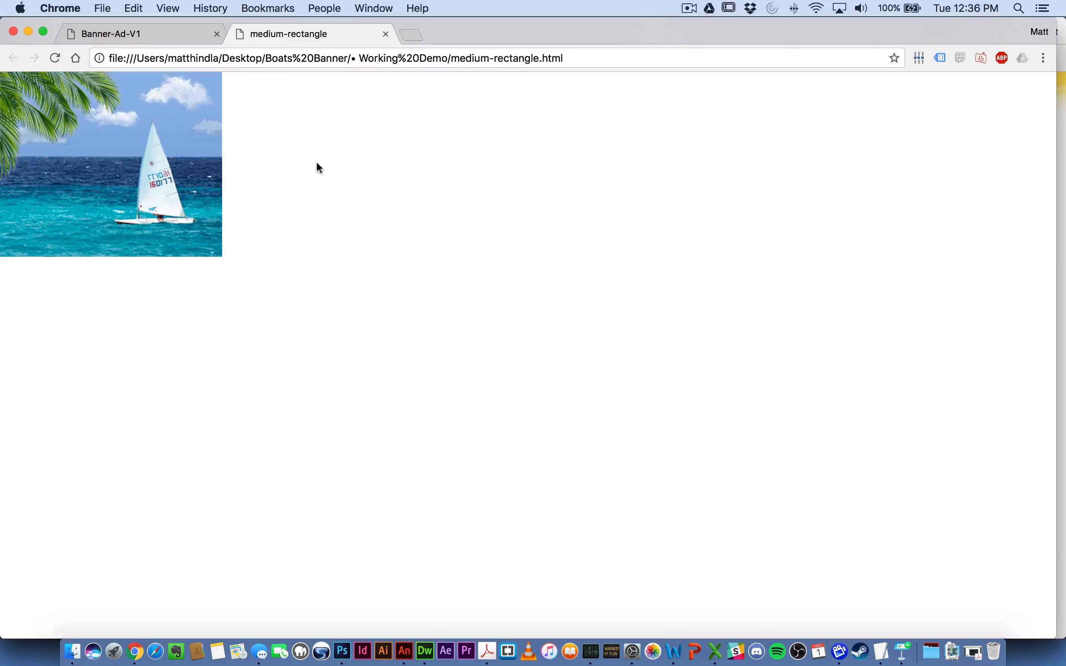
{"action": "key", "text": "super+h"}
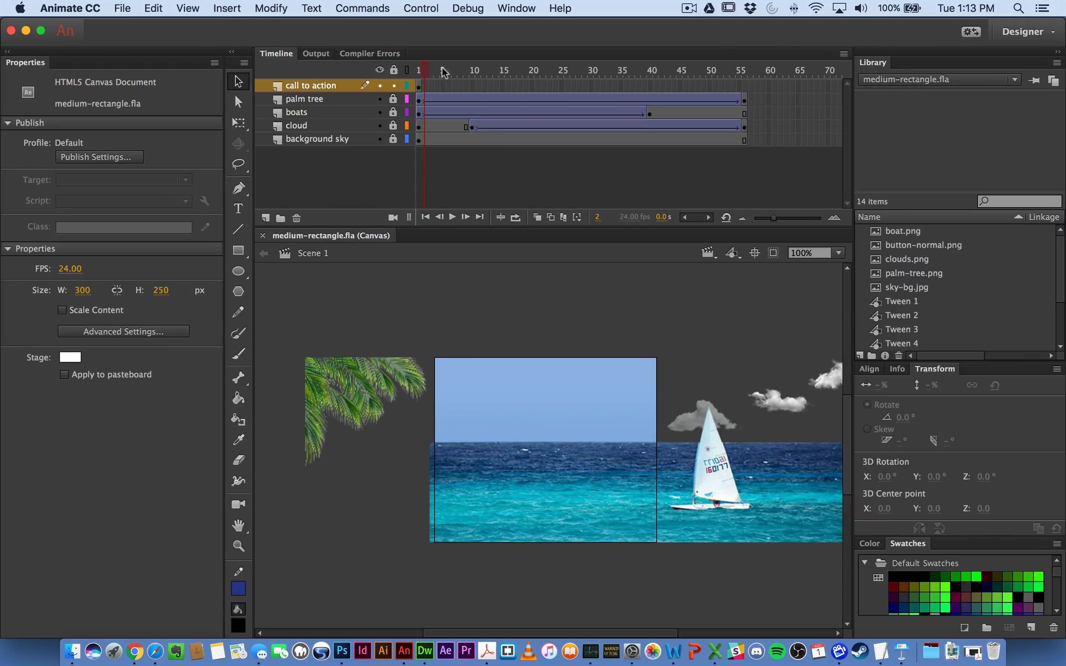
- Move the call to action layer's starting keyframe to frame 20
{"action": "left_click_drag", "start_coordinate": [425, 72], "coordinate": [534, 76]}
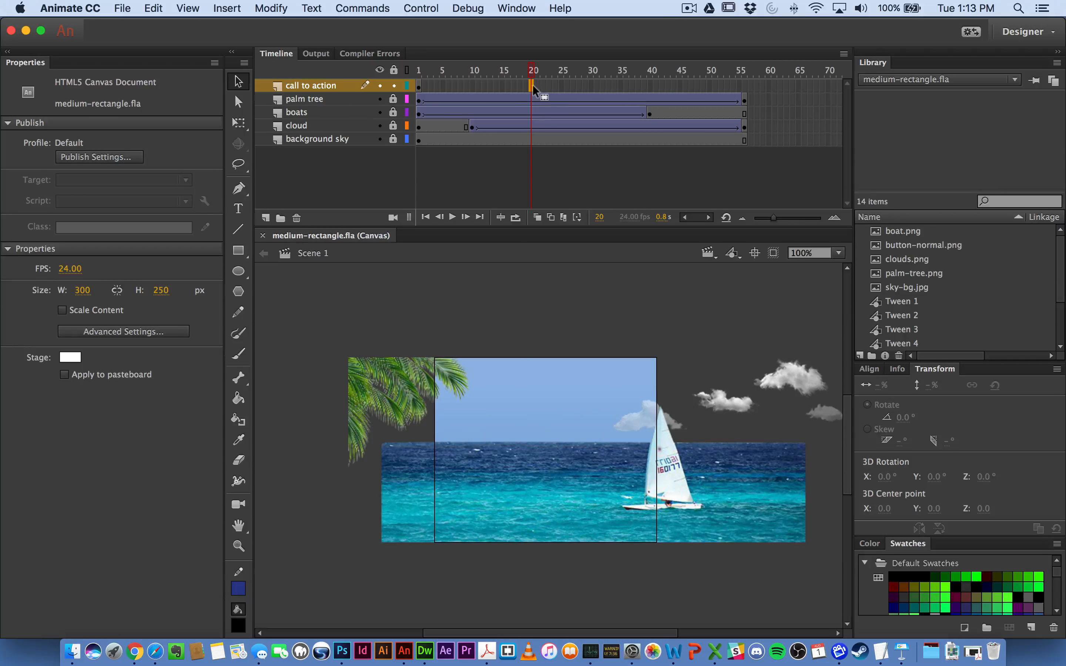
{"action": "left_click", "coordinate": [420, 86]}
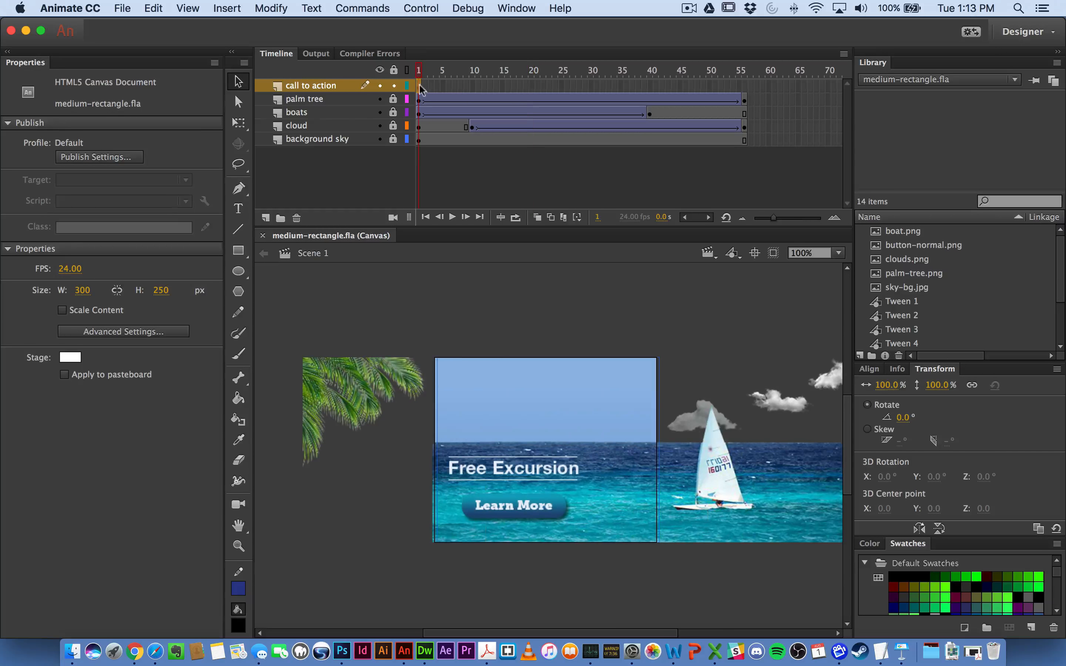
{"action": "left_click_drag", "start_coordinate": [527, 86], "coordinate": [530, 72]}
{"action": "left_click", "coordinate": [523, 71]}
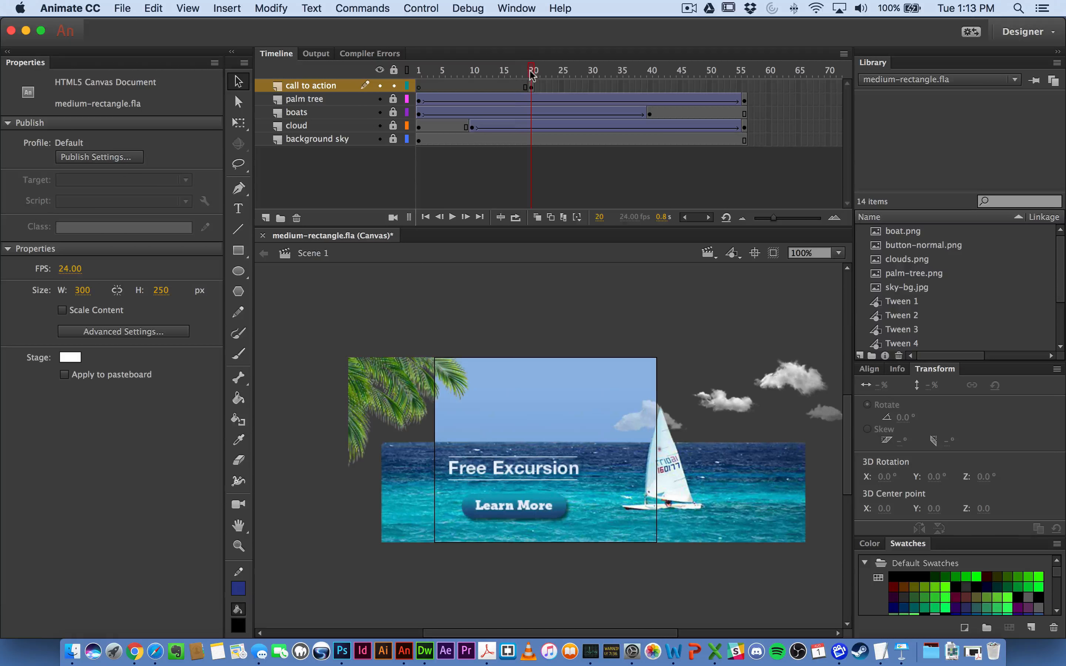
- Insert a keyframe at frame 25 of the call to action layer and create a classic tween between frames 20 and 25
{"action": "left_click", "coordinate": [531, 84]}
{"action": "left_click", "coordinate": [562, 84]}
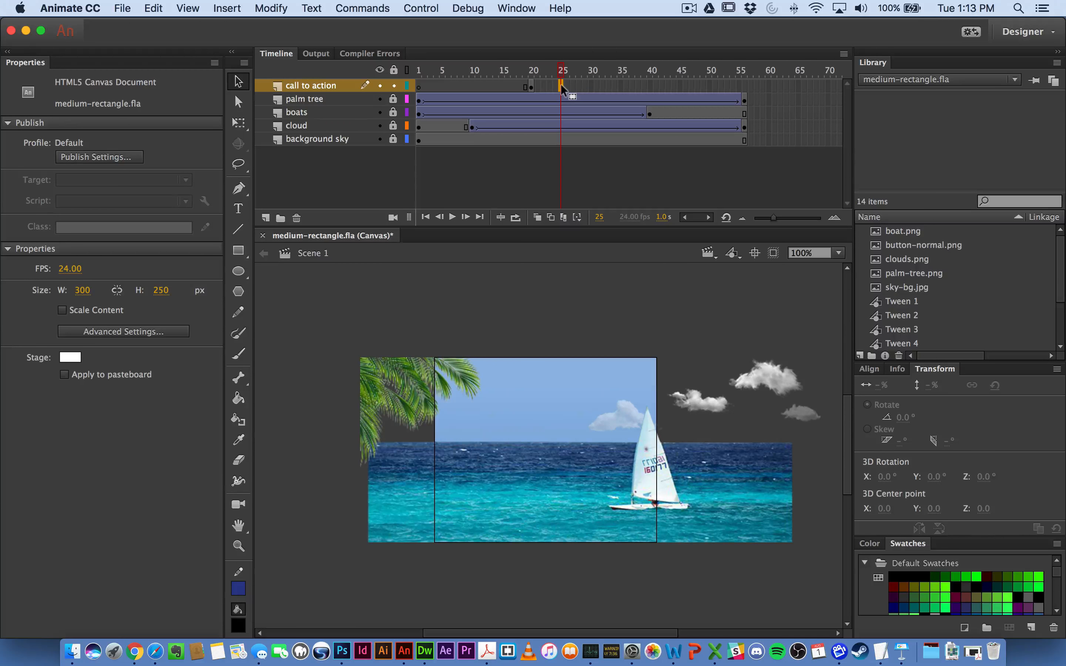
{"action": "right_click", "coordinate": [560, 84]}
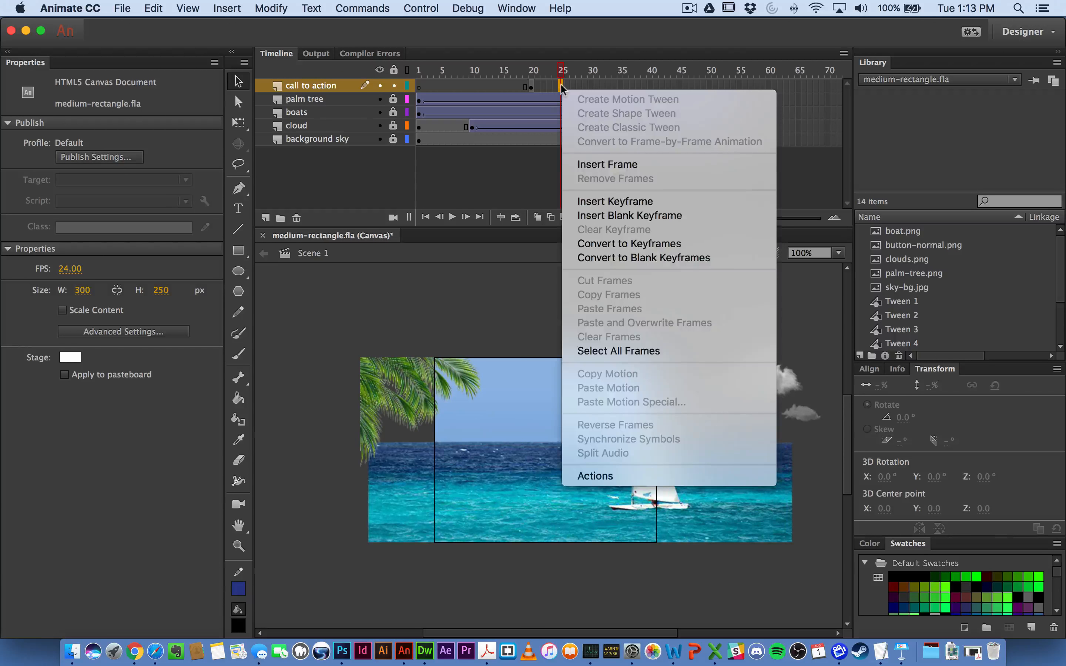
{"action": "left_click", "coordinate": [593, 202]}
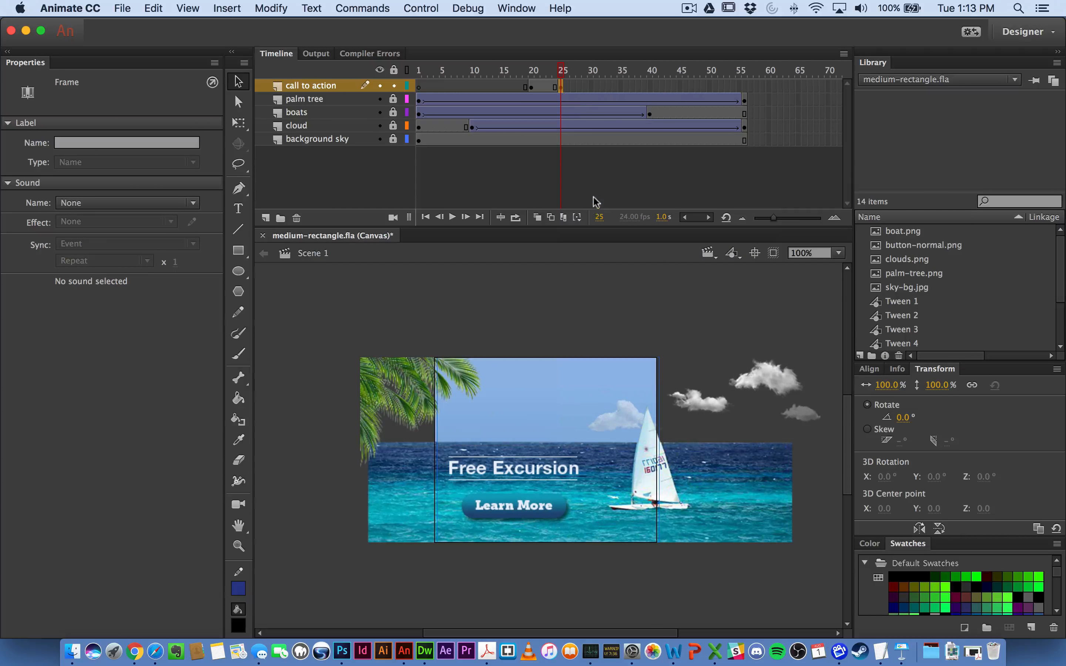
{"action": "left_click_drag", "start_coordinate": [561, 85], "coordinate": [545, 83]}
{"action": "right_click", "coordinate": [546, 83]}
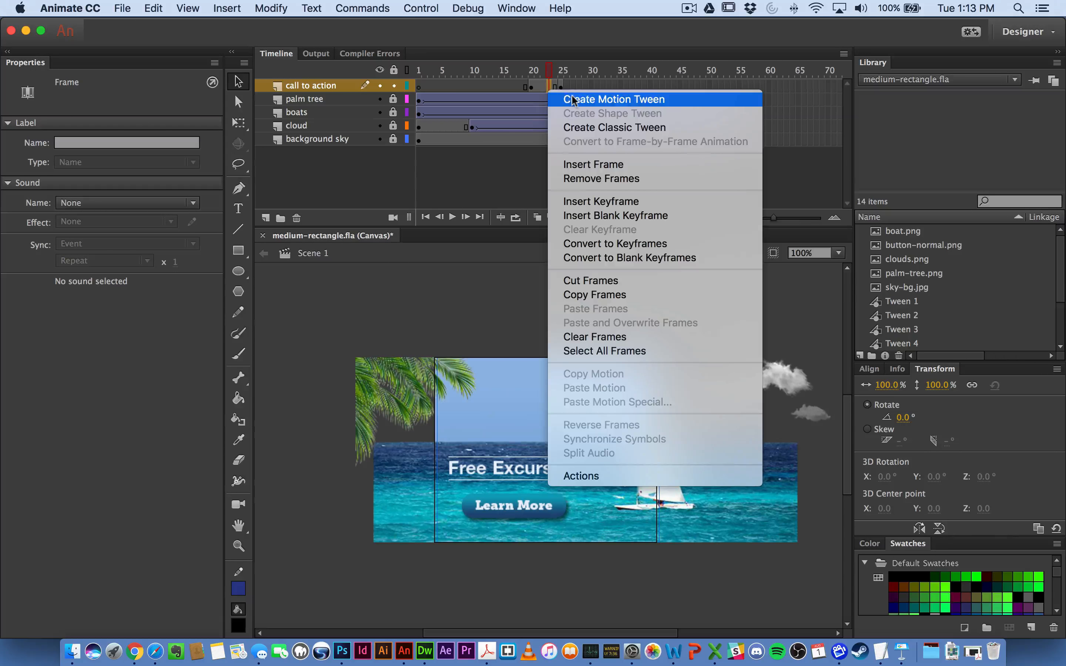
{"action": "left_click", "coordinate": [577, 128]}
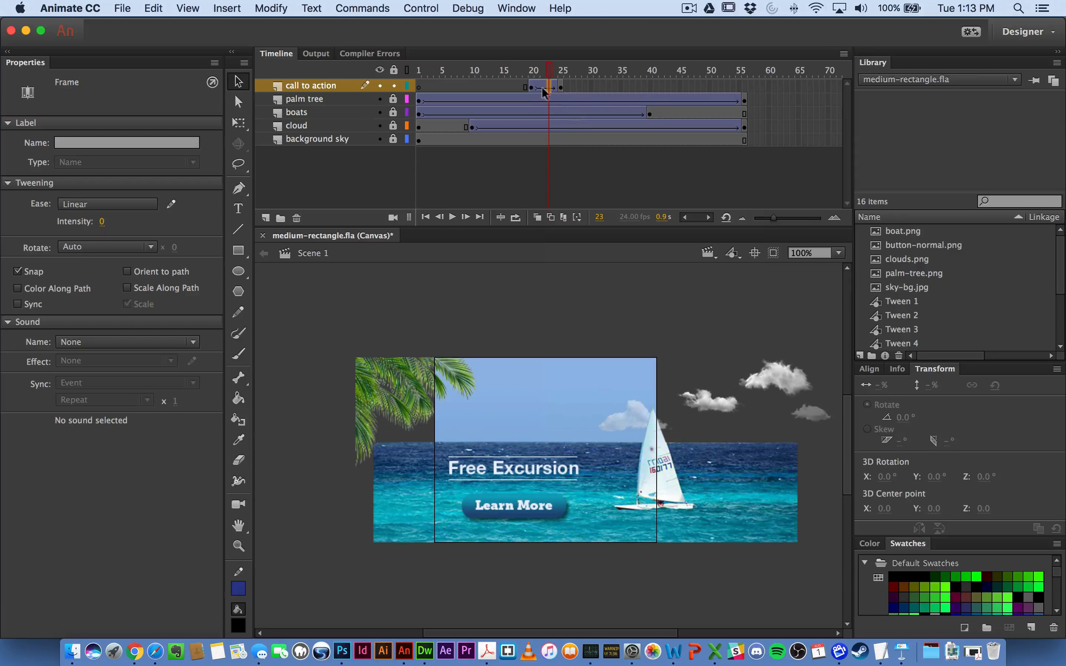
- Give the call-to-action instance at frame 20 an Alpha colour effect of 0%
{"action": "left_click", "coordinate": [531, 86]}
{"action": "left_click", "coordinate": [515, 406]}
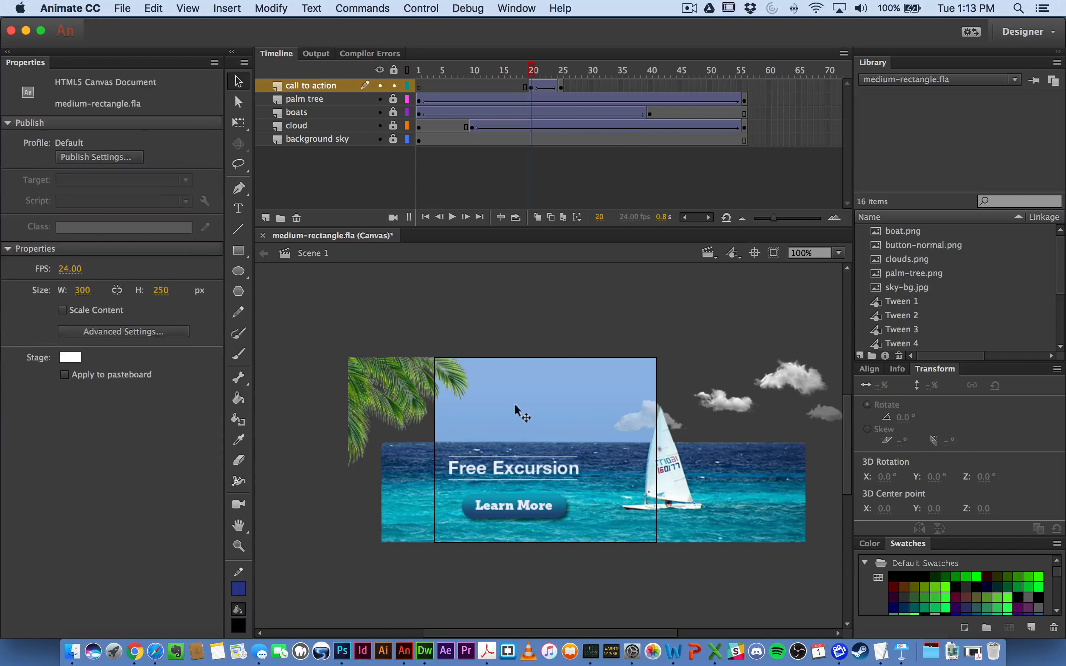
{"action": "left_click", "coordinate": [516, 483]}
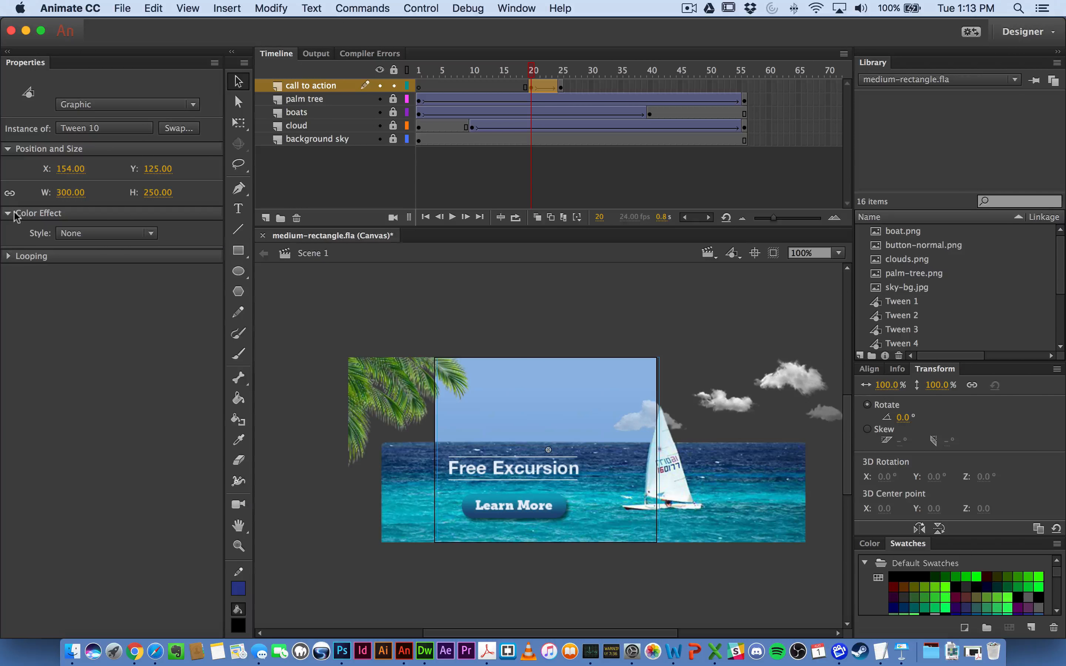
{"action": "left_click", "coordinate": [151, 233]}
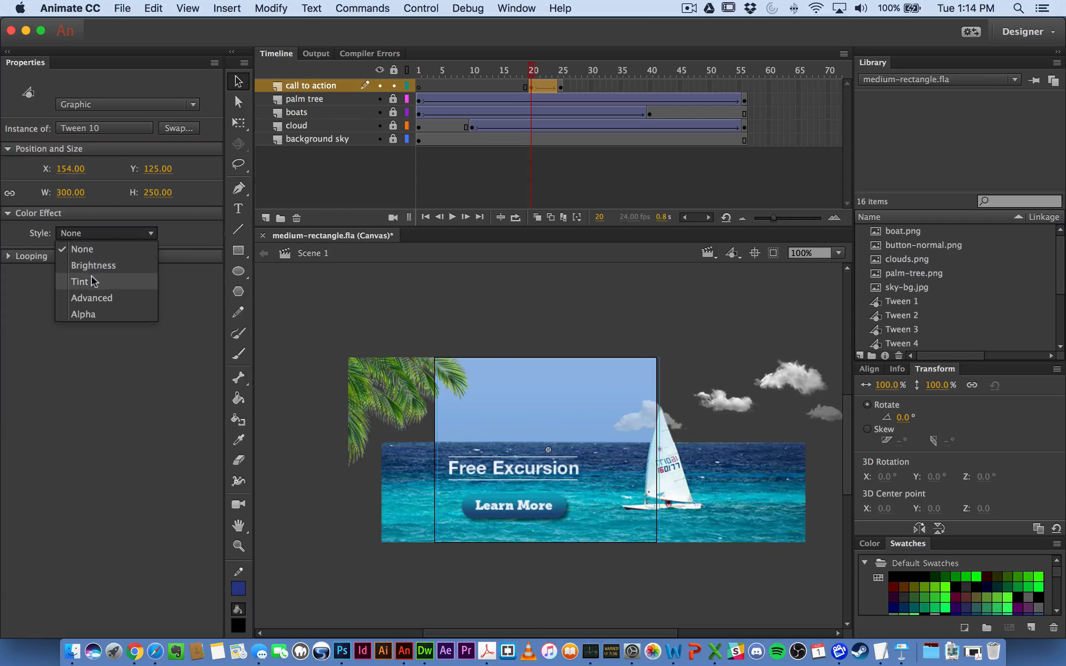
{"action": "left_click", "coordinate": [110, 300]}
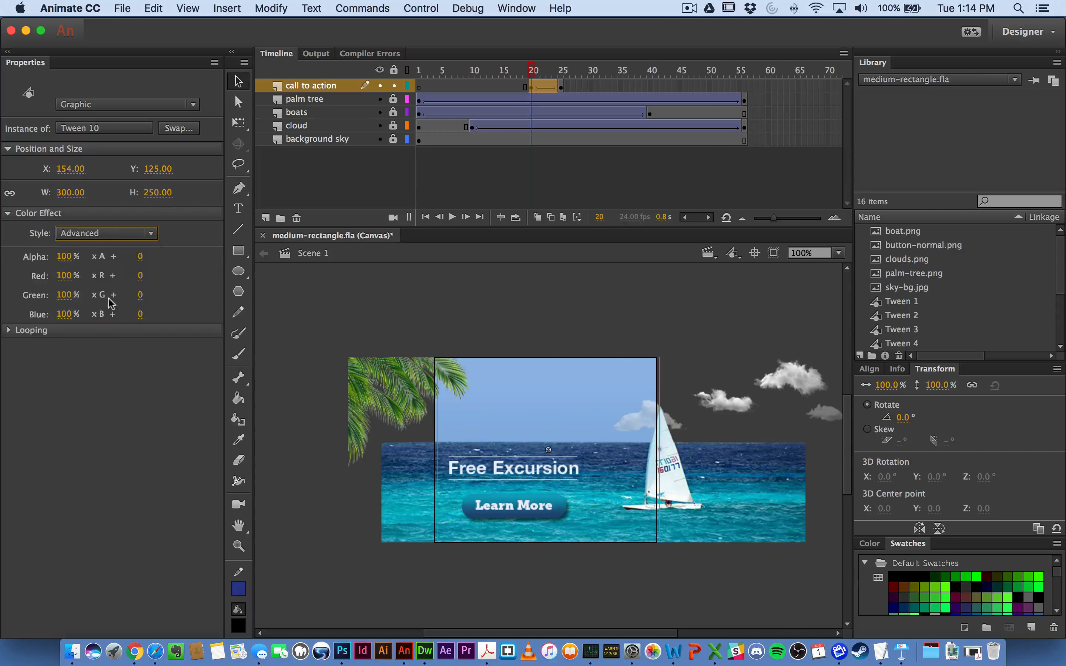
{"action": "left_click", "coordinate": [97, 233]}
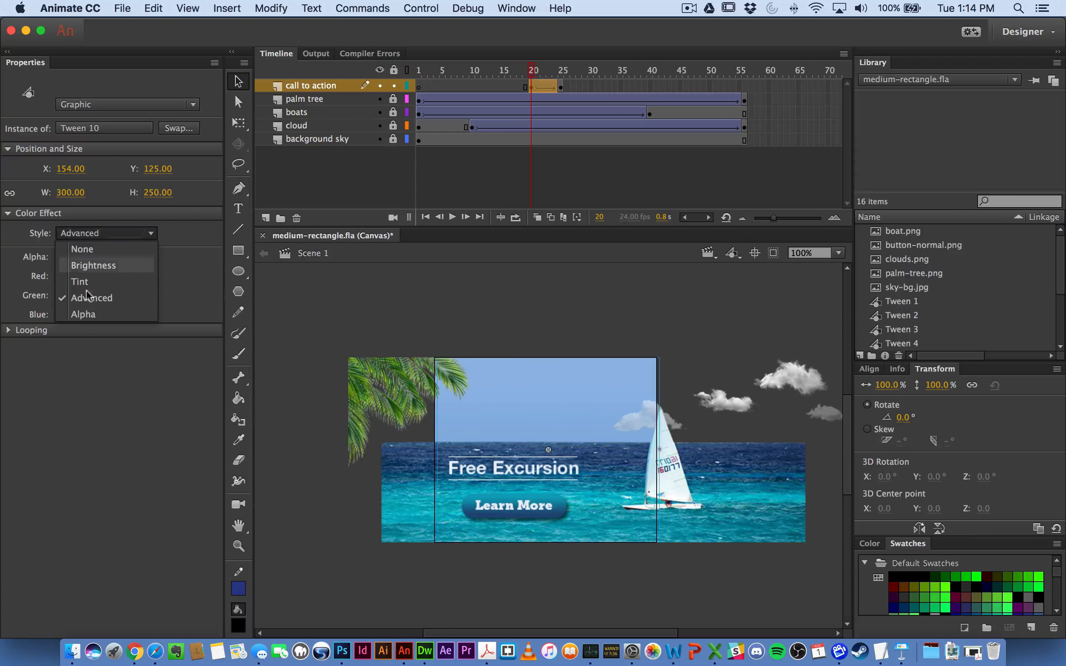
{"action": "left_click", "coordinate": [85, 314]}
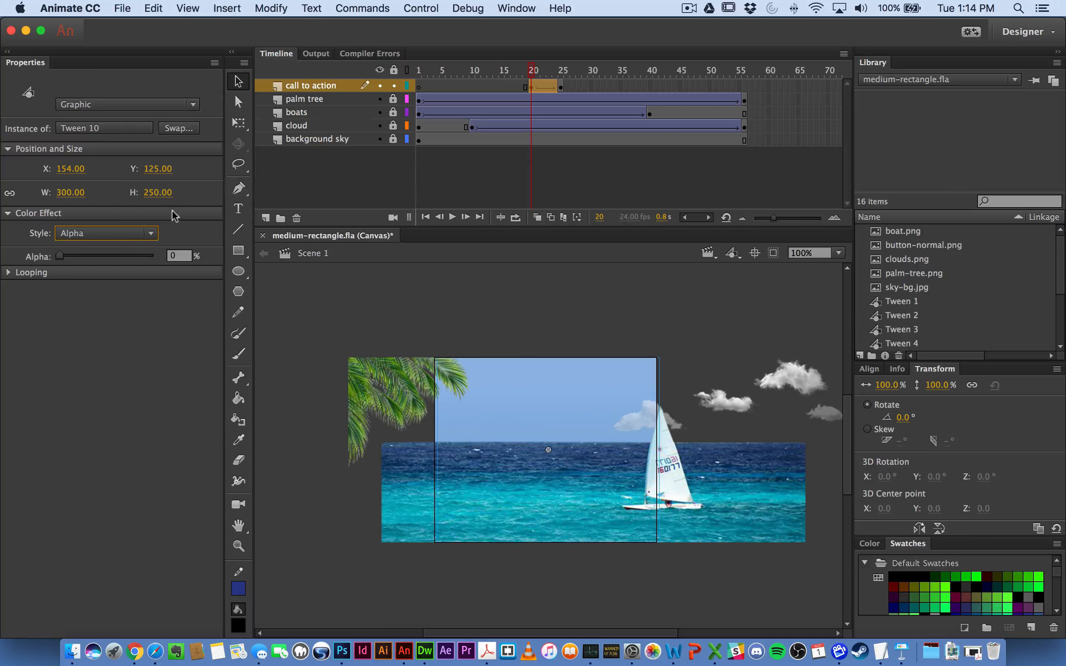
{"action": "mouse_move", "coordinate": [60, 255]}
{"action": "left_mouse_down"}
{"action": "mouse_move", "coordinate": [169, 259]}
{"action": "mouse_move", "coordinate": [55, 257]}
{"action": "left_mouse_up"}
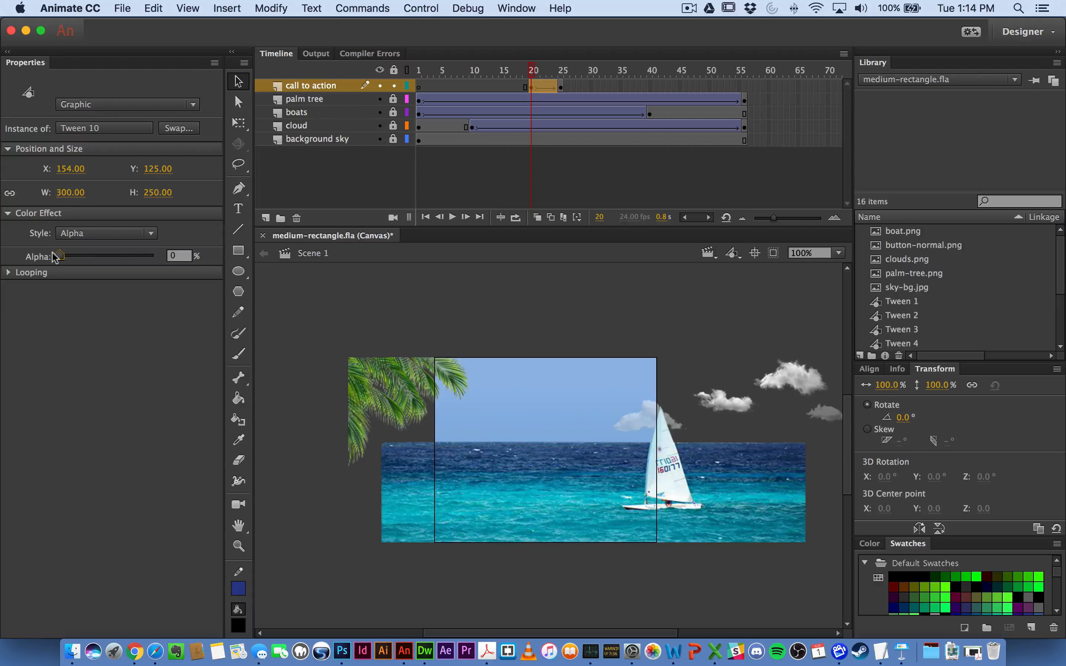
- Scrub back to frame 14 and play the timeline to preview the call-to-action fade-in
{"action": "left_click", "coordinate": [533, 71]}
{"action": "left_click_drag", "start_coordinate": [533, 71], "coordinate": [498, 70]}
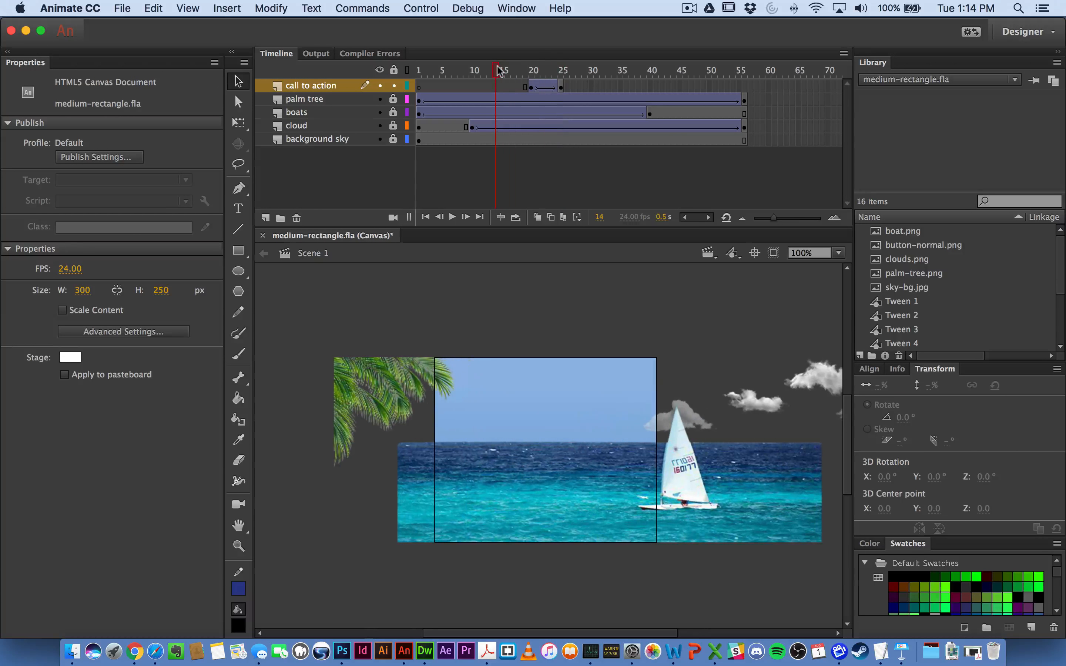
{"action": "key", "text": "Return"}
- Move the call-to-action fade's end keyframe to frame 30 and insert a keyframe at frame 56 of that layer
{"action": "left_click", "coordinate": [561, 87]}
{"action": "left_click_drag", "start_coordinate": [561, 87], "coordinate": [590, 87]}
{"action": "left_click", "coordinate": [744, 87]}
{"action": "key", "text": "F6"}
- Save the document and test the animation in Chrome, closing the older medium-rectangle tab
{"action": "key", "text": "super+s"}
{"action": "key", "text": "Return"}
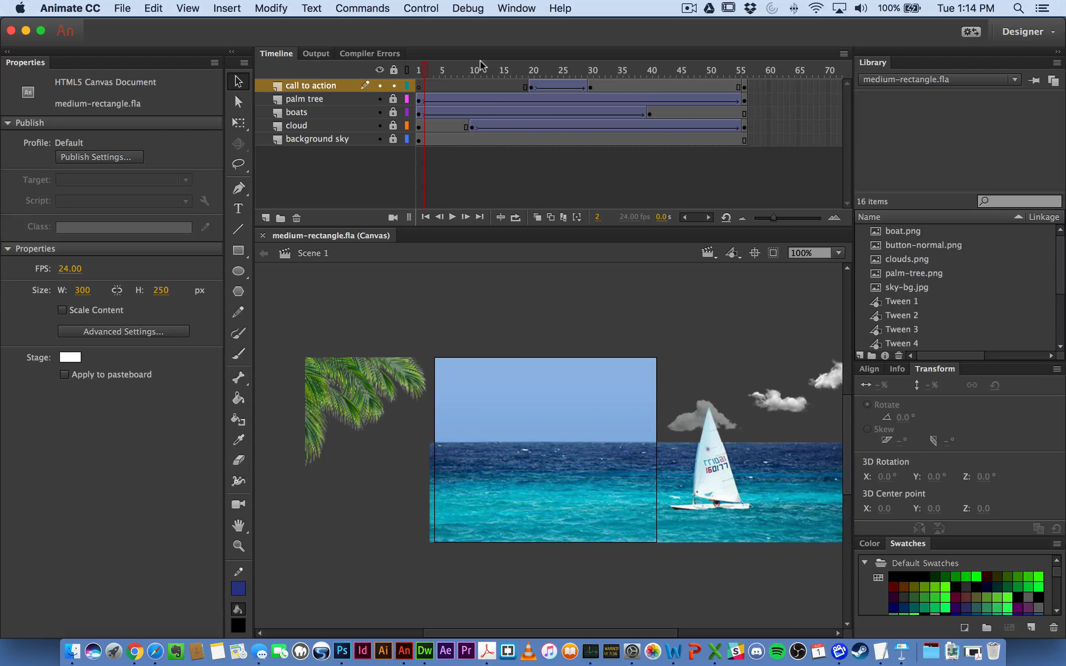
{"action": "key", "text": "super+Return"}
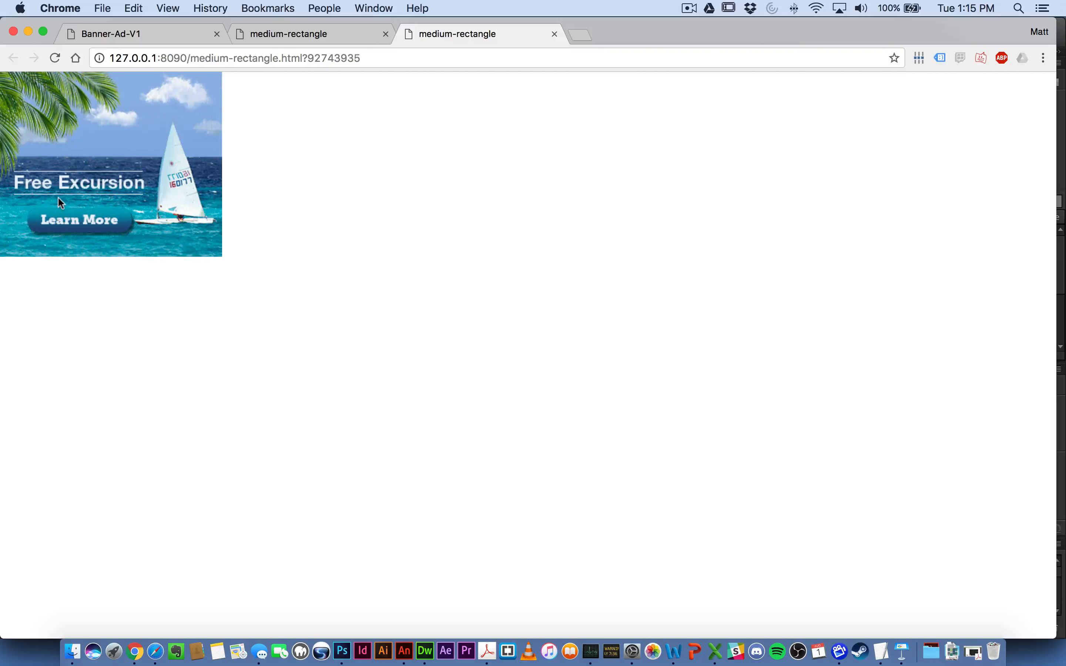
{"action": "left_click", "coordinate": [385, 34]}
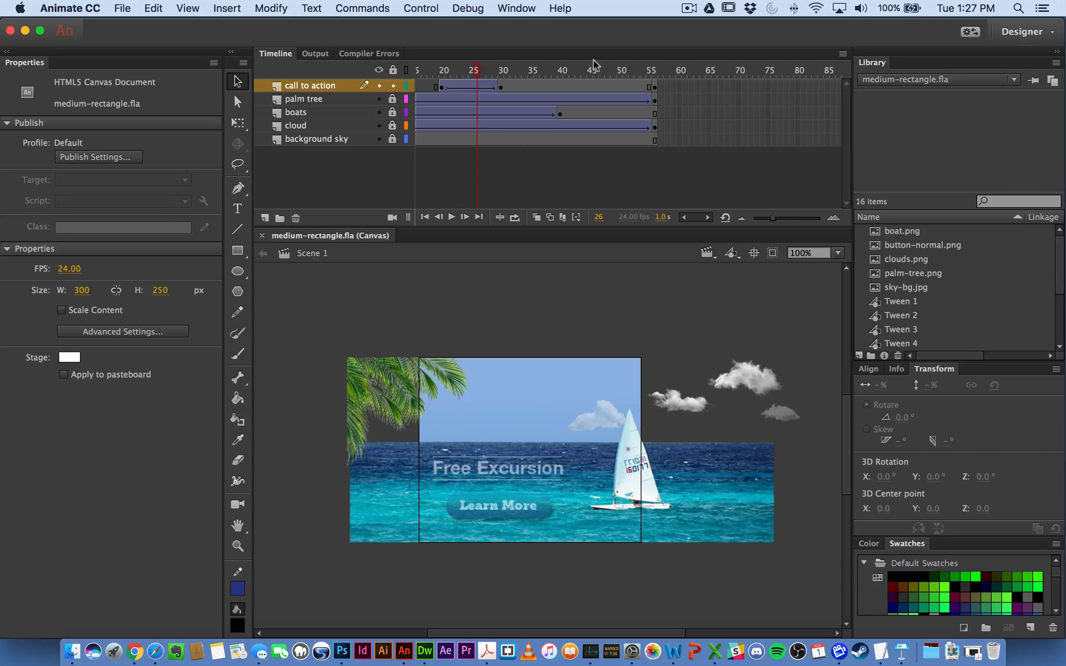
- Insert a keyframe at frame 31 of the call to action layer, right after the fade-in ends
{"action": "left_click", "coordinate": [501, 87]}
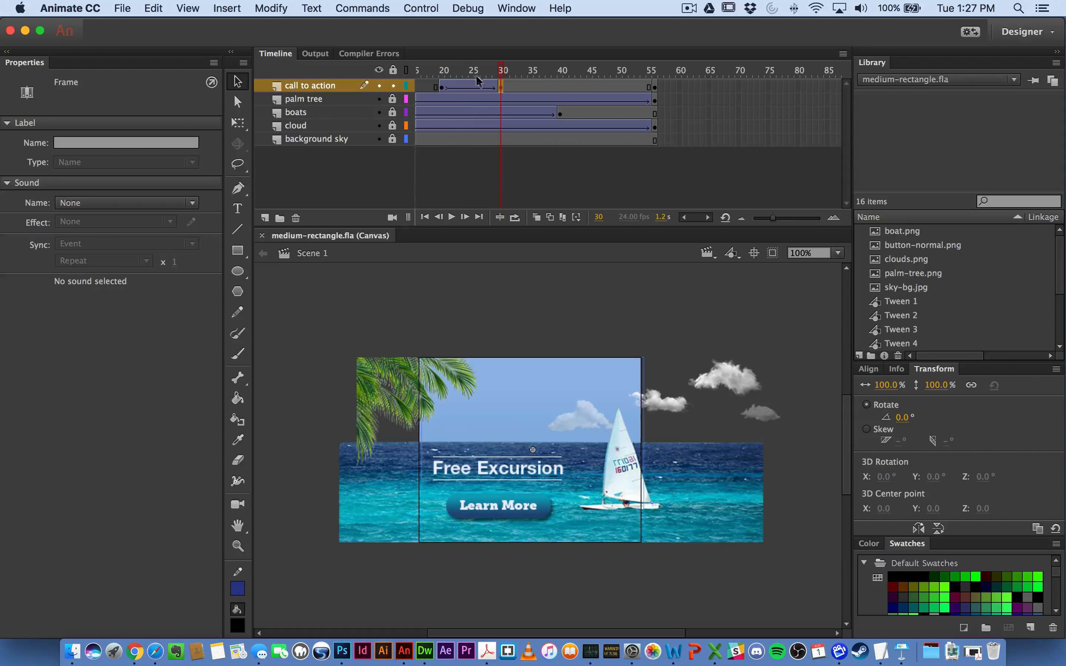
{"action": "left_click_drag", "start_coordinate": [478, 71], "coordinate": [507, 71]}
{"action": "left_click", "coordinate": [508, 86]}
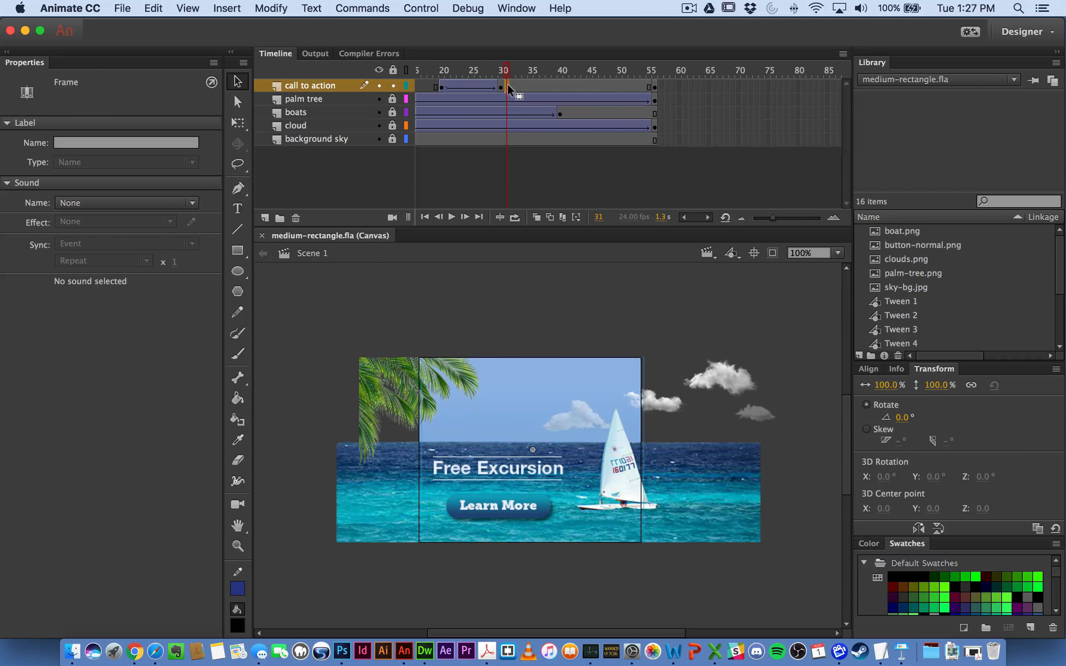
{"action": "right_click", "coordinate": [506, 81]}
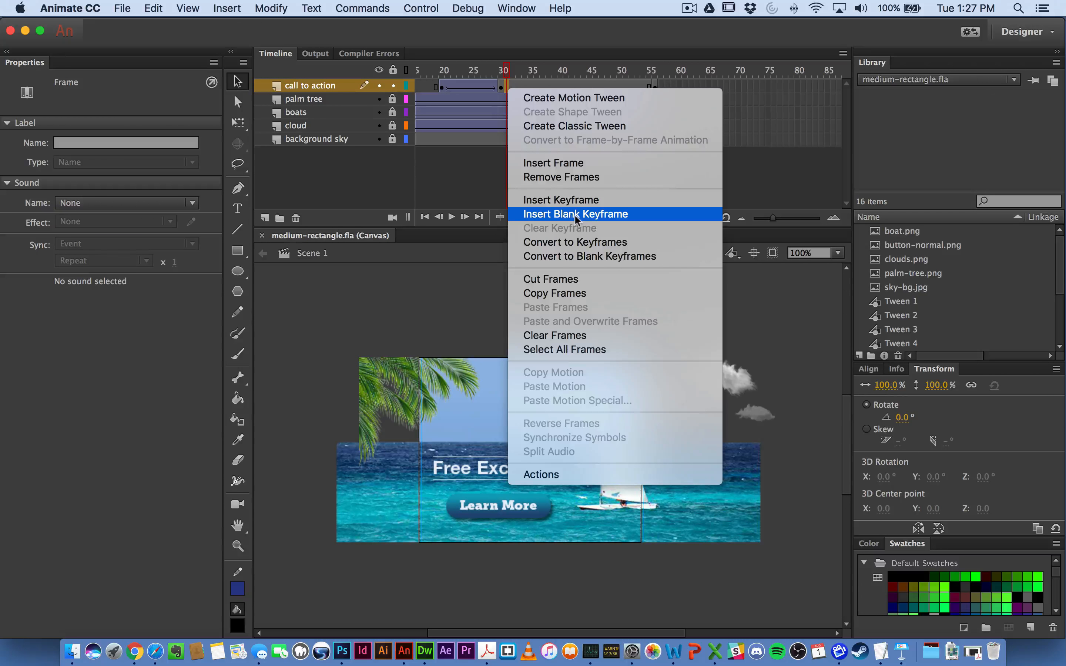
{"action": "left_click", "coordinate": [552, 199]}
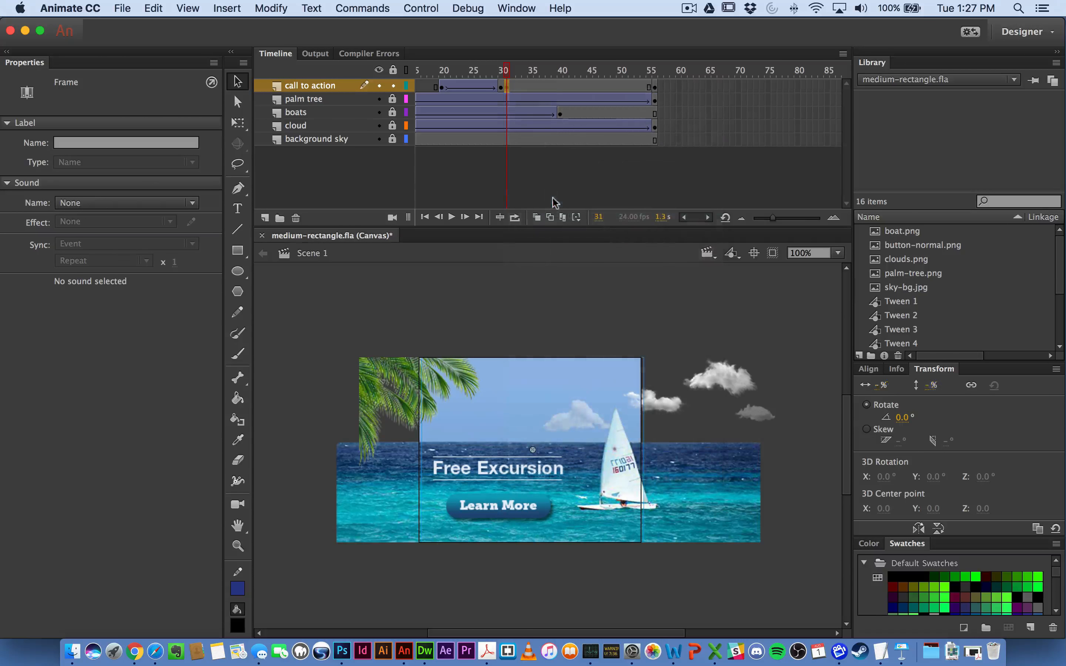
{"action": "left_click", "coordinate": [506, 74]}
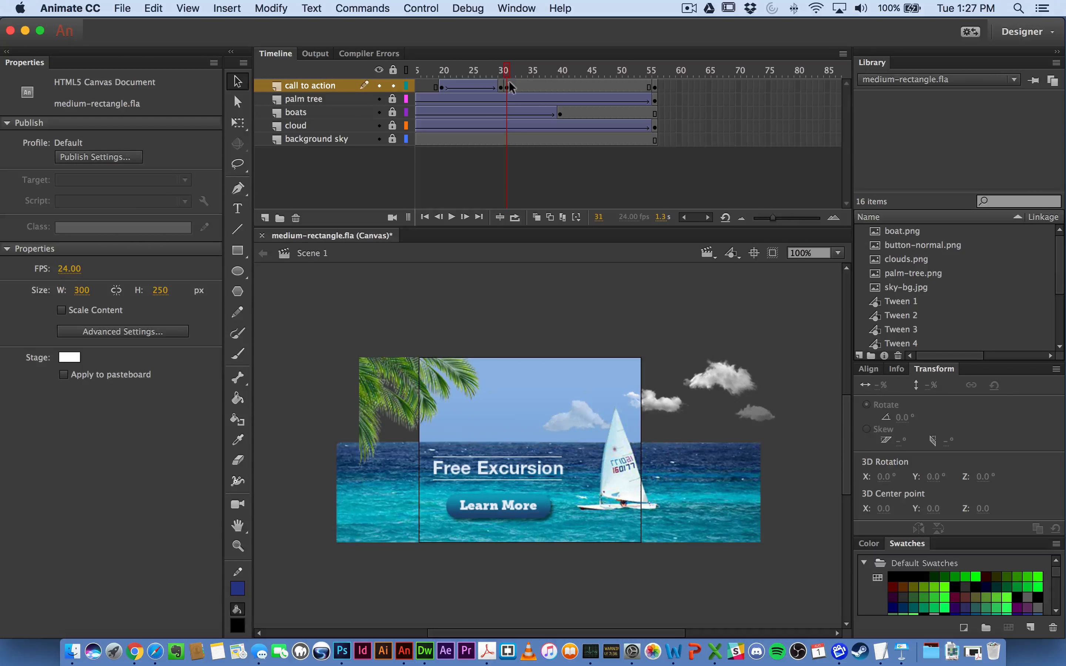
{"action": "left_click", "coordinate": [507, 86]}
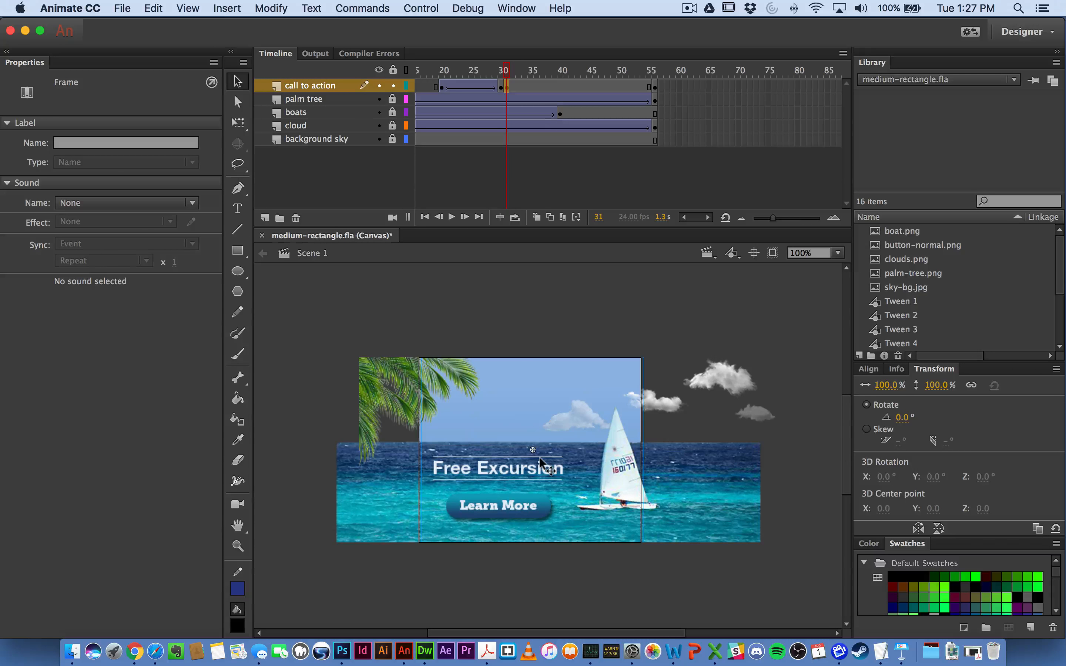
- Clear the keyframe at frame 56 of the call to action layer
{"action": "left_click", "coordinate": [655, 85]}
{"action": "right_click", "coordinate": [656, 84]}
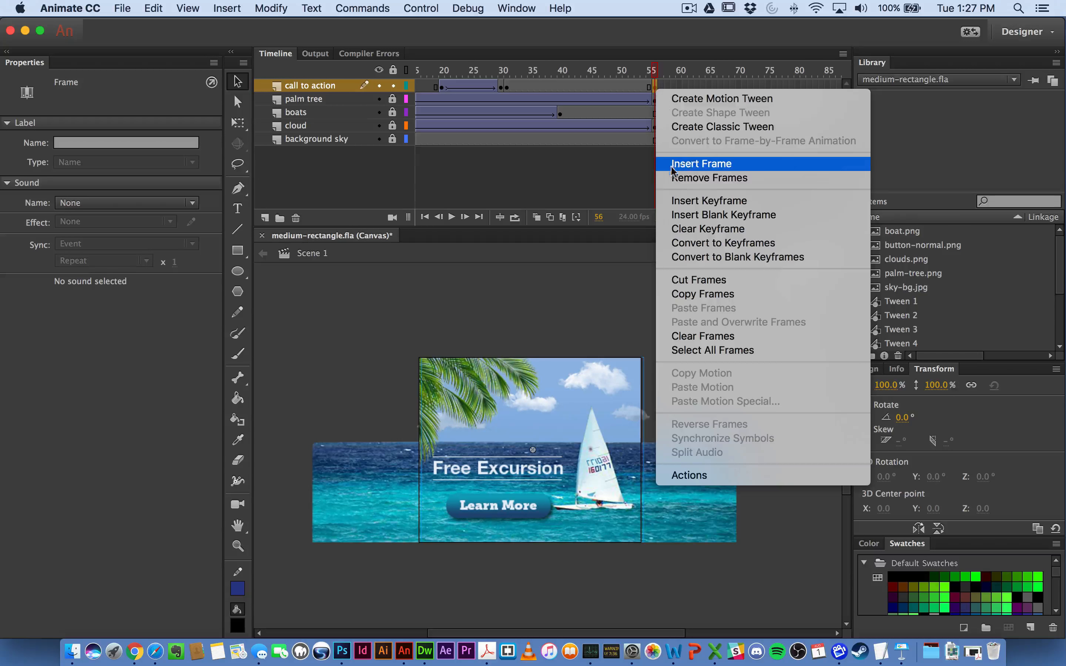
{"action": "left_click", "coordinate": [675, 228]}
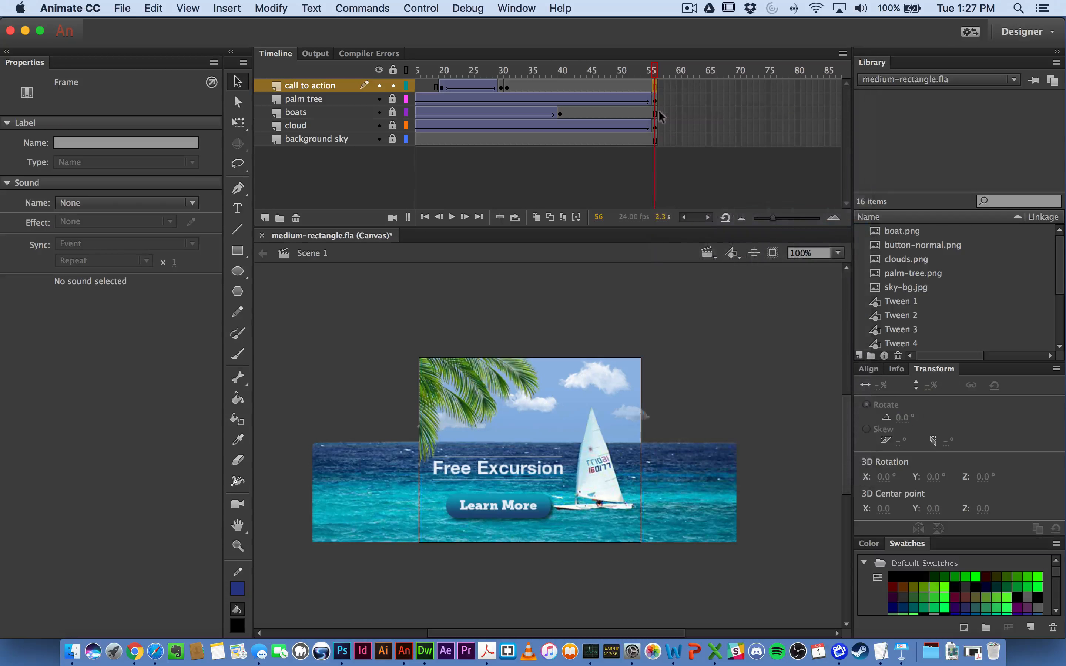
- Convert the call-to-action instance at frame 31 to a Button symbol named LearnMore
{"action": "left_click", "coordinate": [508, 86]}
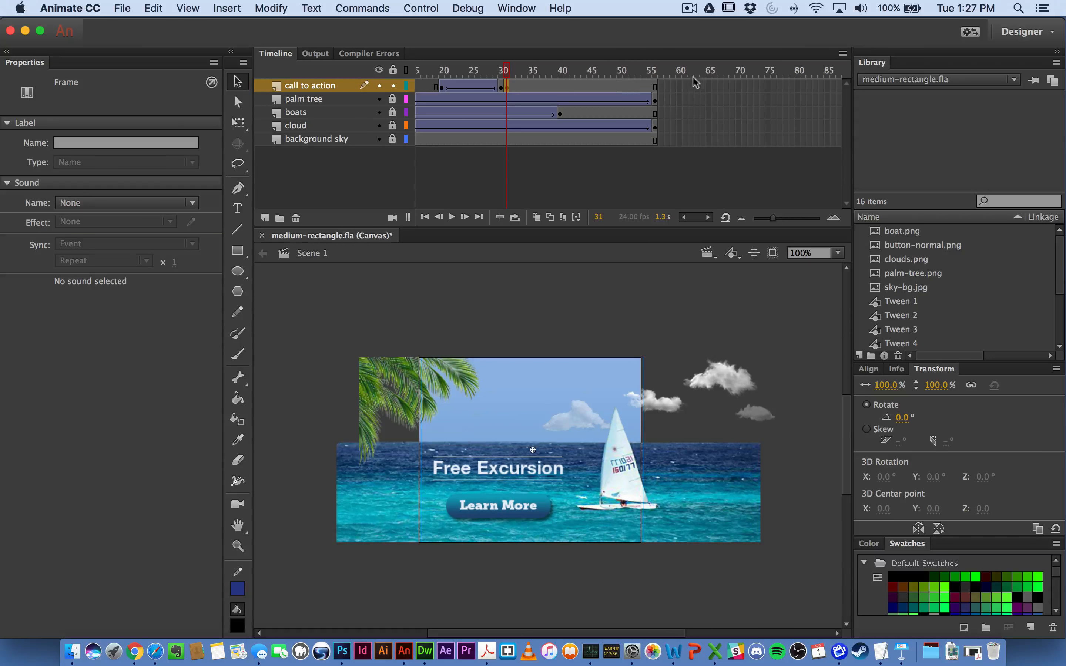
{"action": "mouse_move", "coordinate": [504, 71]}
{"action": "left_mouse_down"}
{"action": "mouse_move", "coordinate": [590, 71]}
{"action": "mouse_move", "coordinate": [421, 71]}
{"action": "mouse_move", "coordinate": [506, 71]}
{"action": "left_mouse_up"}
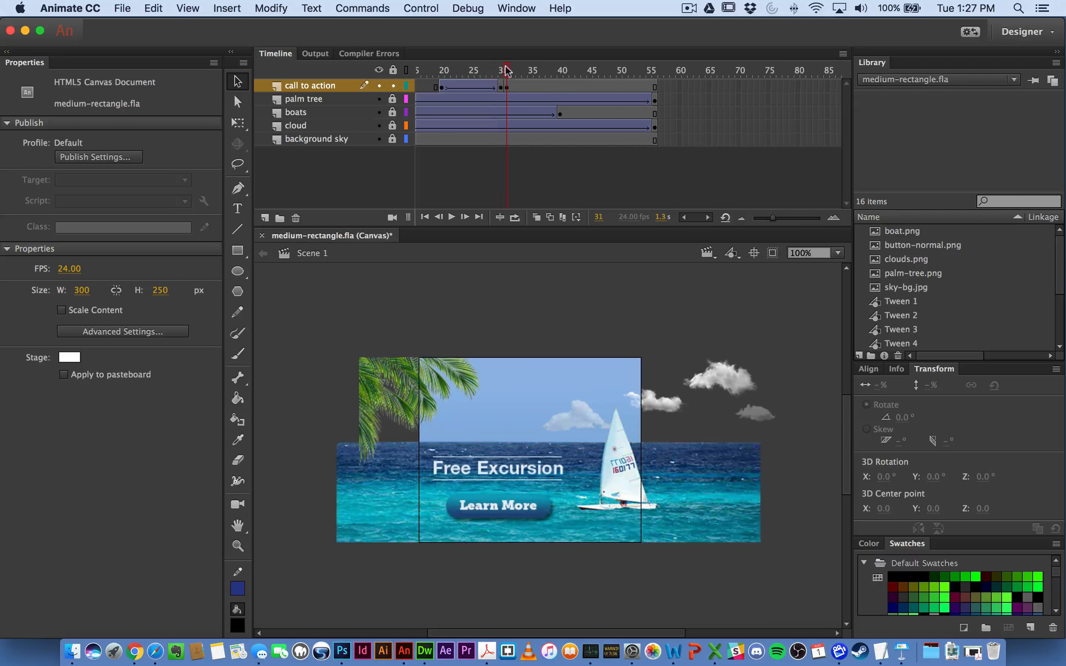
{"action": "left_click", "coordinate": [507, 86]}
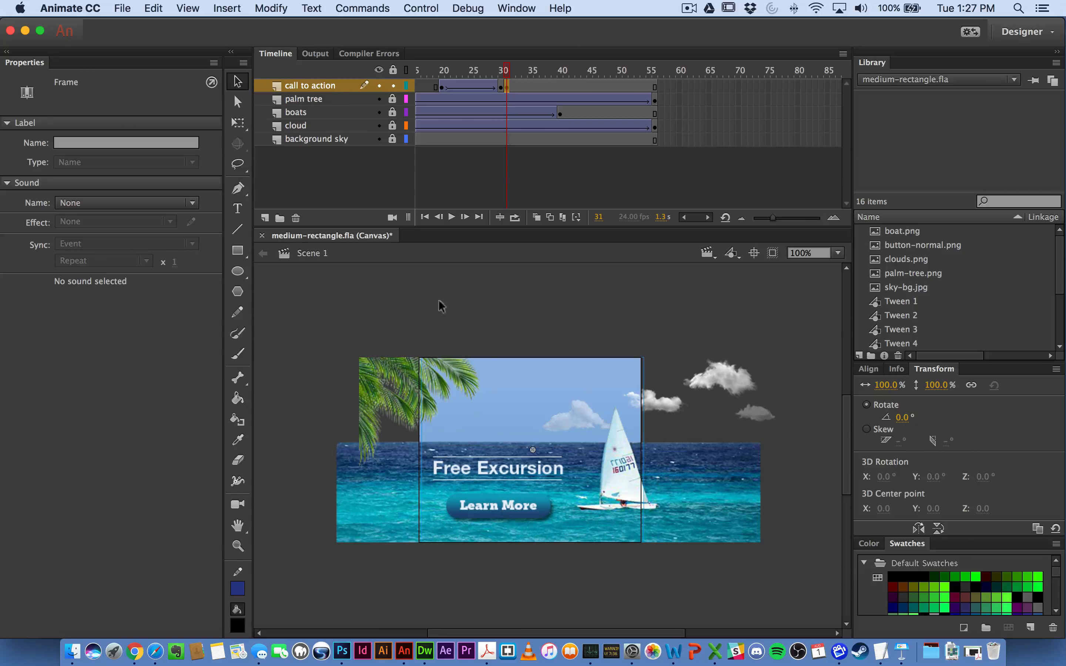
{"action": "left_click", "coordinate": [614, 346]}
{"action": "left_click", "coordinate": [495, 513]}
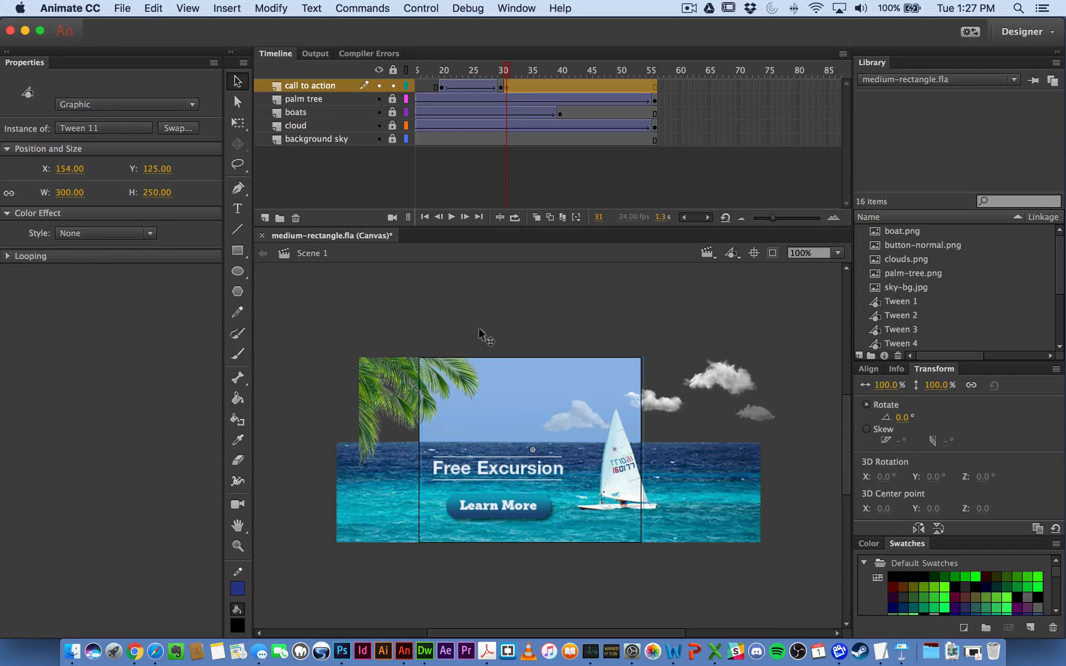
{"action": "left_click", "coordinate": [276, 5]}
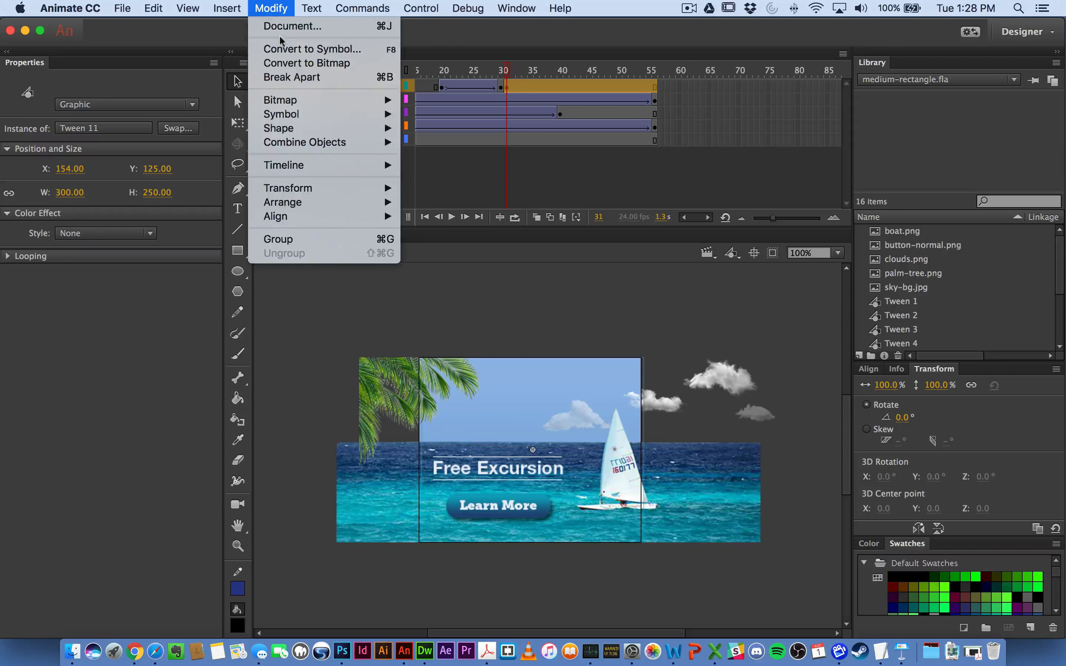
{"action": "left_click", "coordinate": [282, 49]}
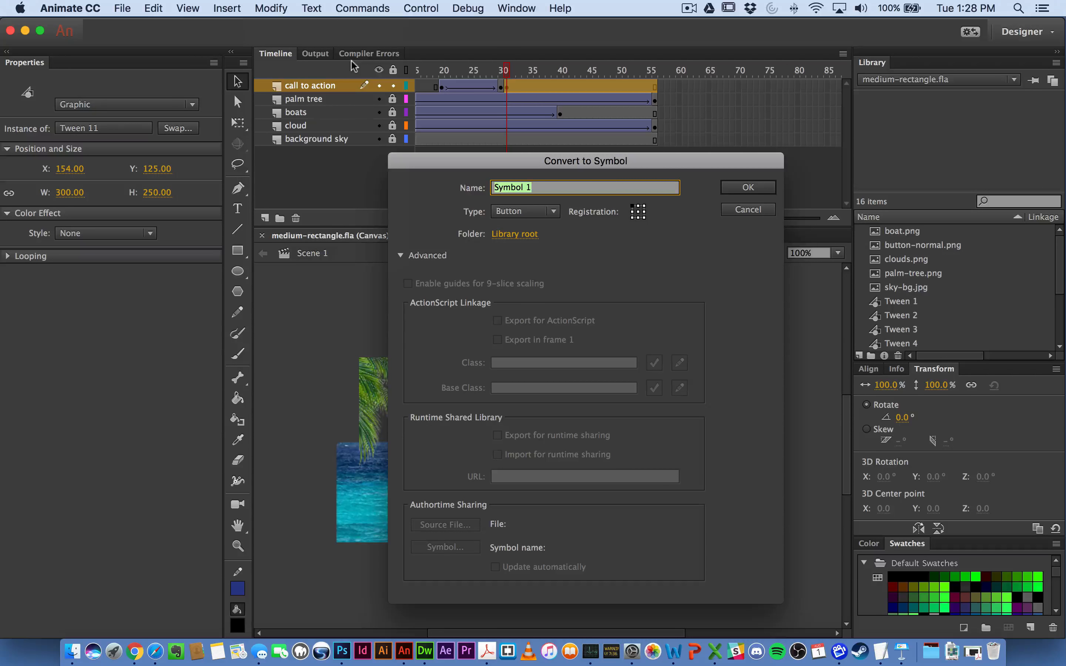
{"action": "type", "text": "LearnMore"}
{"action": "left_click", "coordinate": [558, 213]}
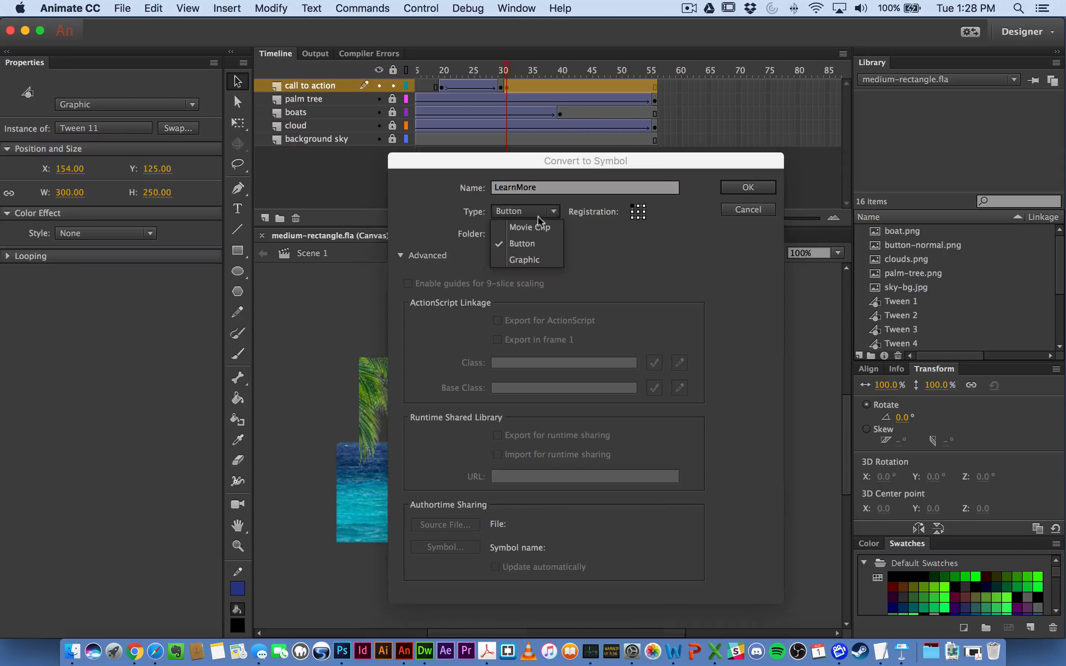
{"action": "left_click", "coordinate": [532, 247]}
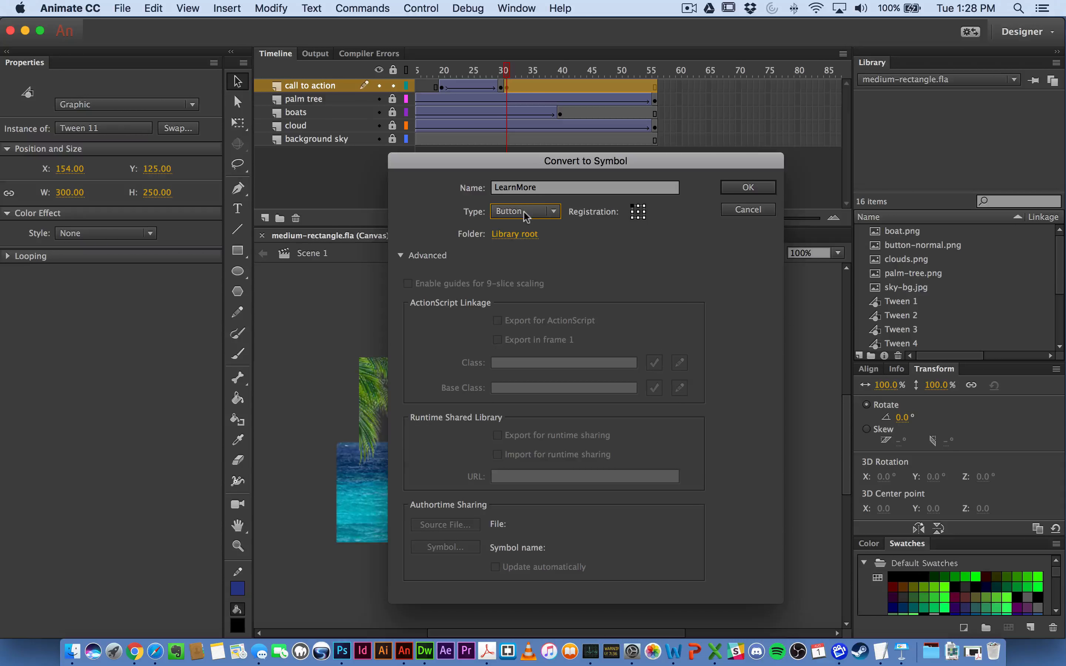
{"action": "left_click", "coordinate": [749, 188]}
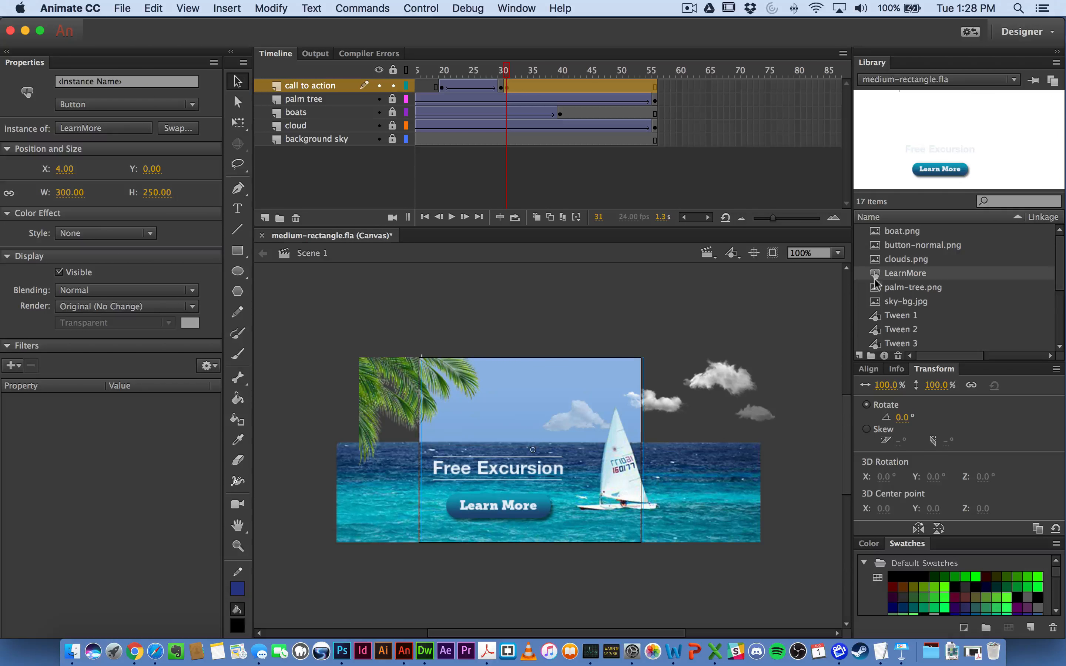
- Open the LearnMore button symbol from the library for editing
{"action": "left_click", "coordinate": [897, 291]}
{"action": "left_click", "coordinate": [899, 275]}
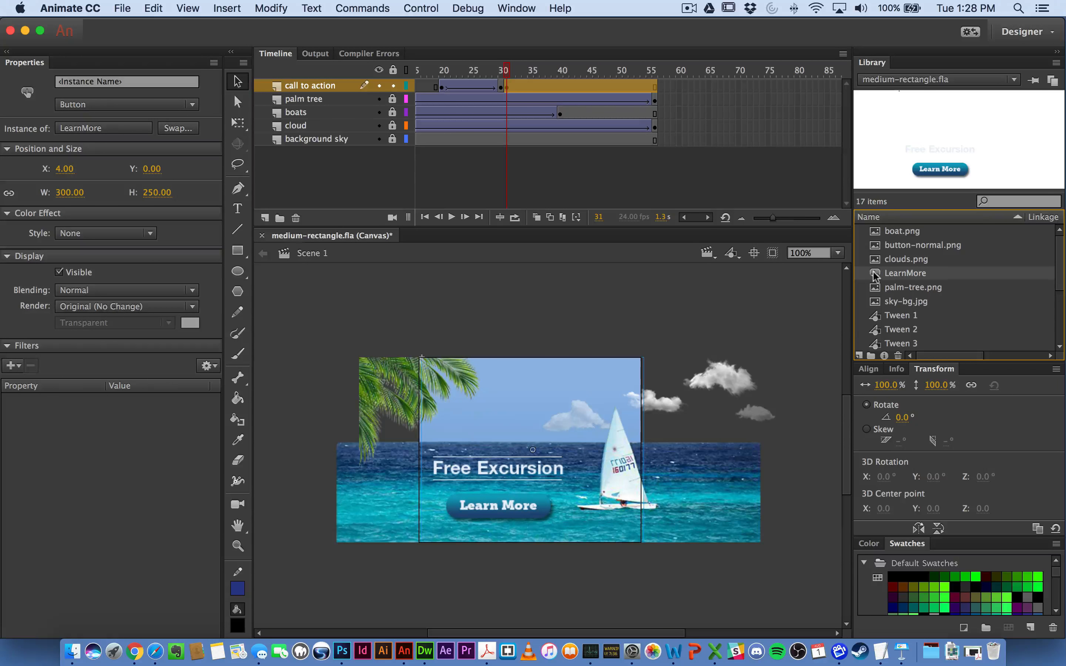
{"action": "double_click", "coordinate": [875, 274]}
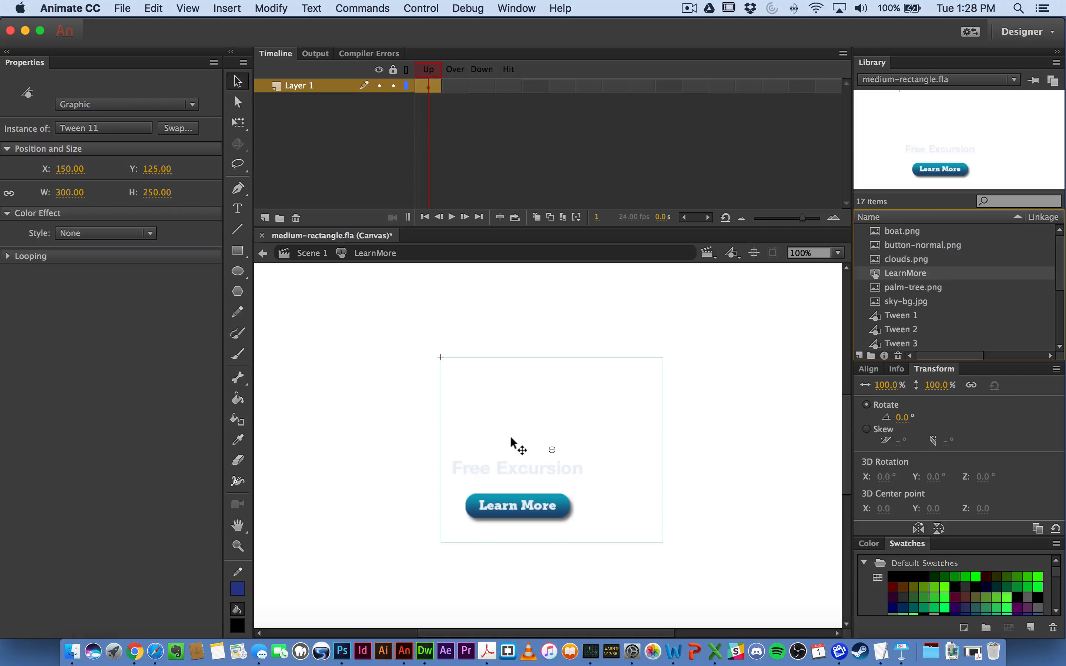
- Insert a blank keyframe in the Over state of the LearnMore button
{"action": "left_click", "coordinate": [459, 86]}
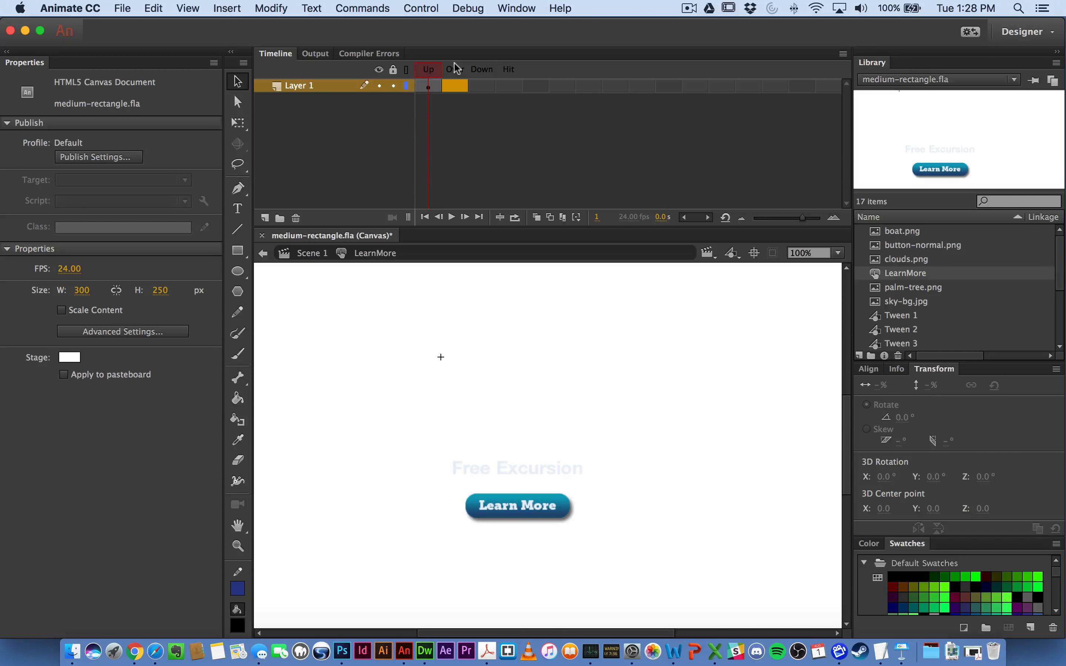
{"action": "left_click_drag", "start_coordinate": [454, 86], "coordinate": [476, 81]}
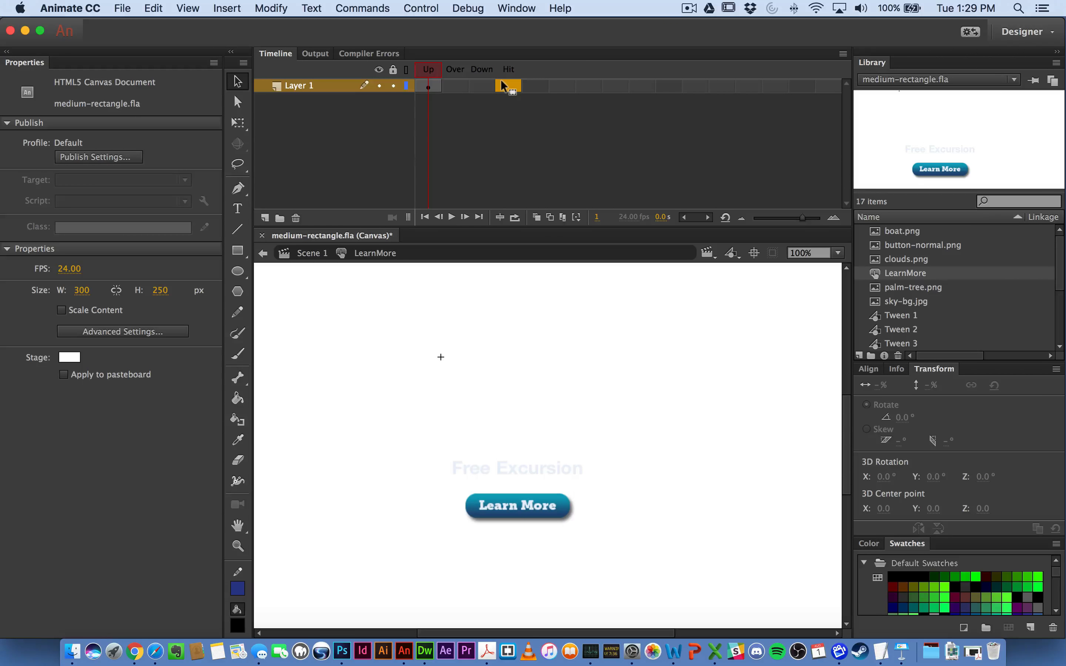
{"action": "left_click", "coordinate": [455, 86]}
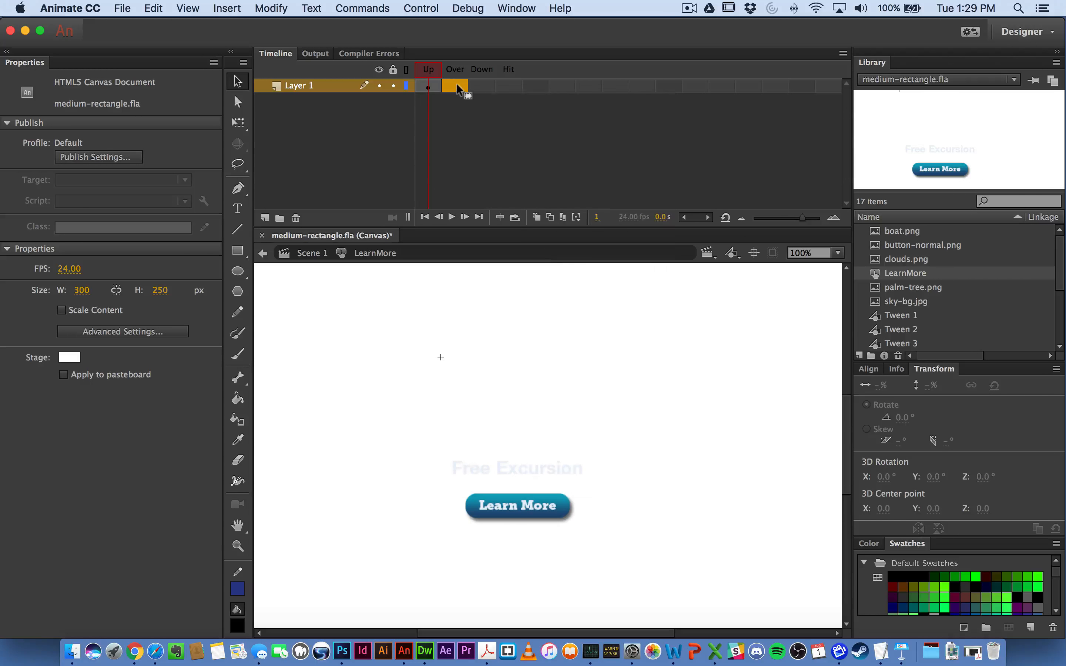
{"action": "right_click", "coordinate": [457, 88]}
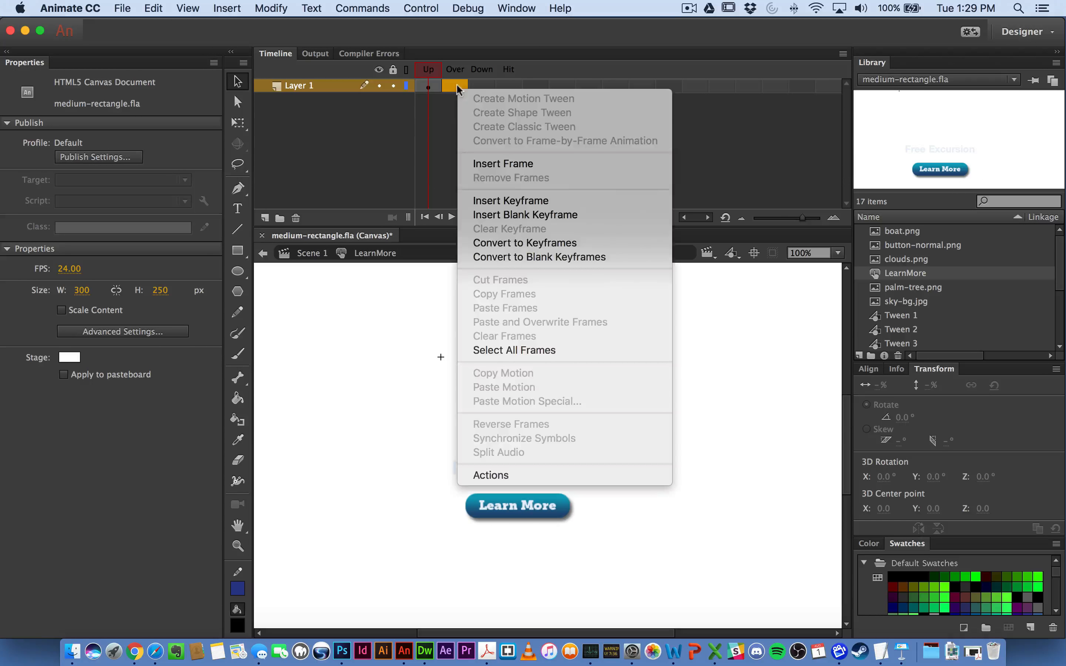
{"action": "left_click", "coordinate": [518, 217]}
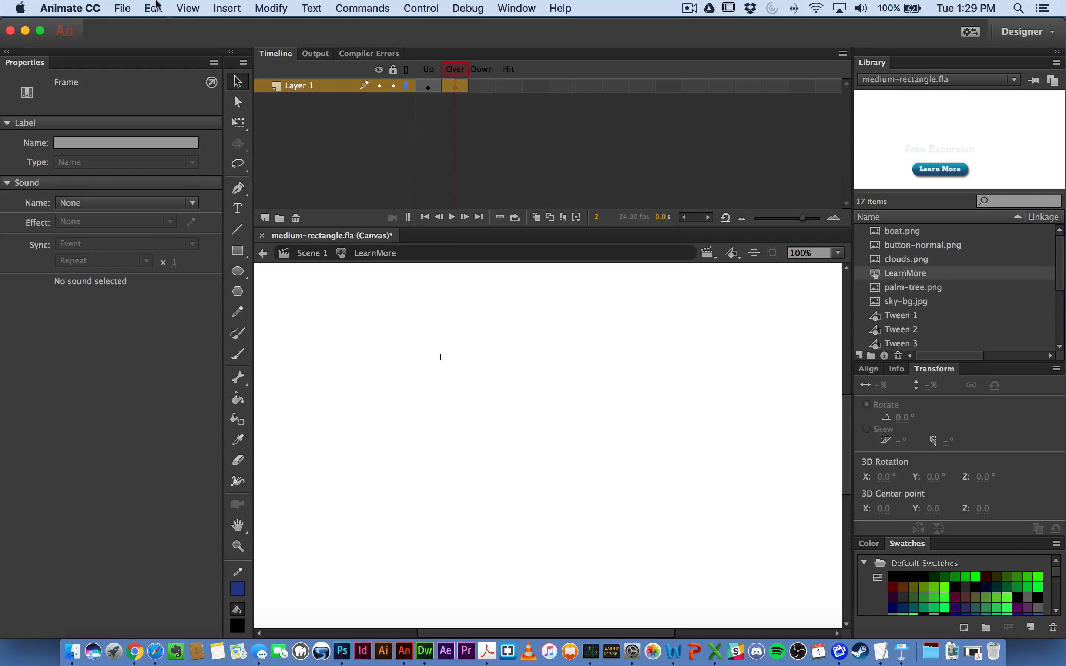
- Import button-over.png from the assets folder onto the stage for the button's Over state
{"action": "left_click", "coordinate": [129, 8]}
{"action": "mouse_move", "coordinate": [139, 198]}
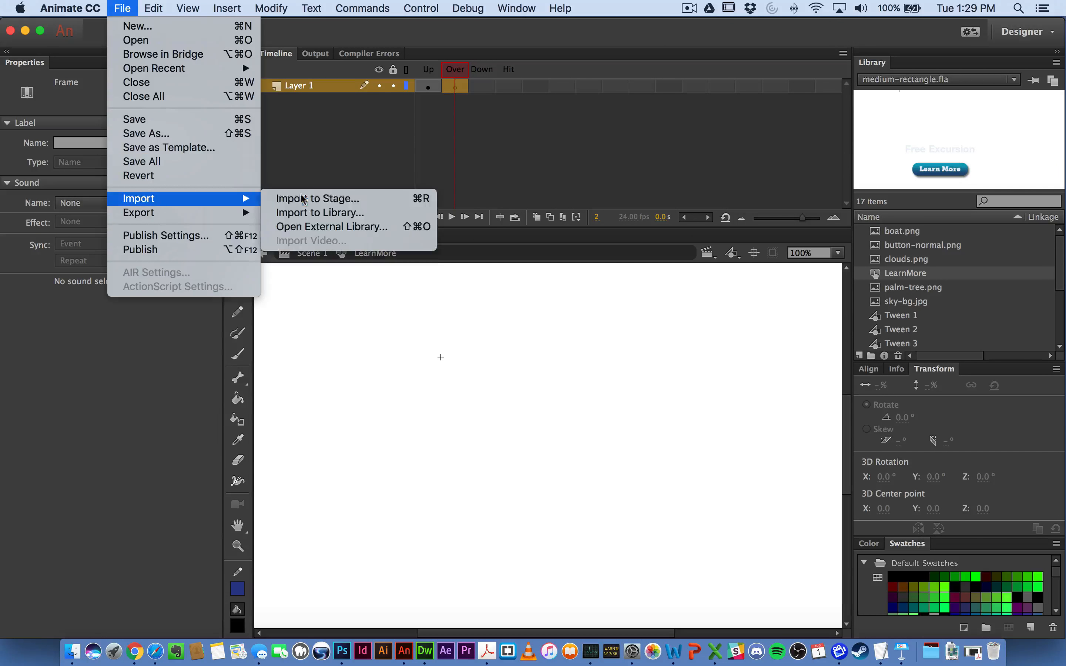
{"action": "left_click", "coordinate": [303, 199]}
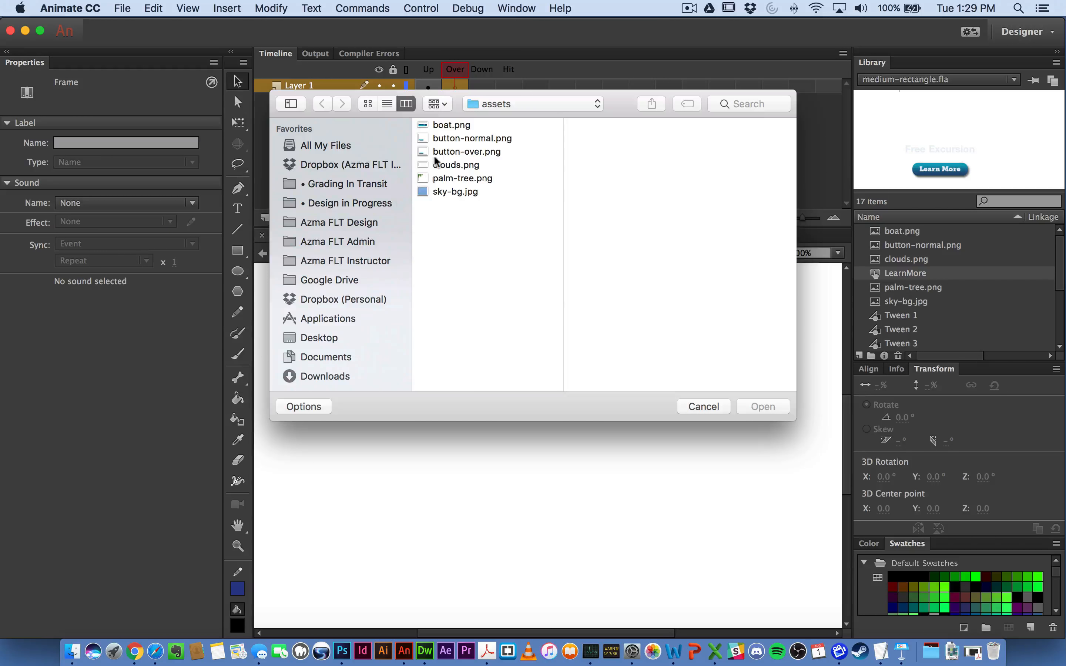
{"action": "left_click", "coordinate": [450, 152]}
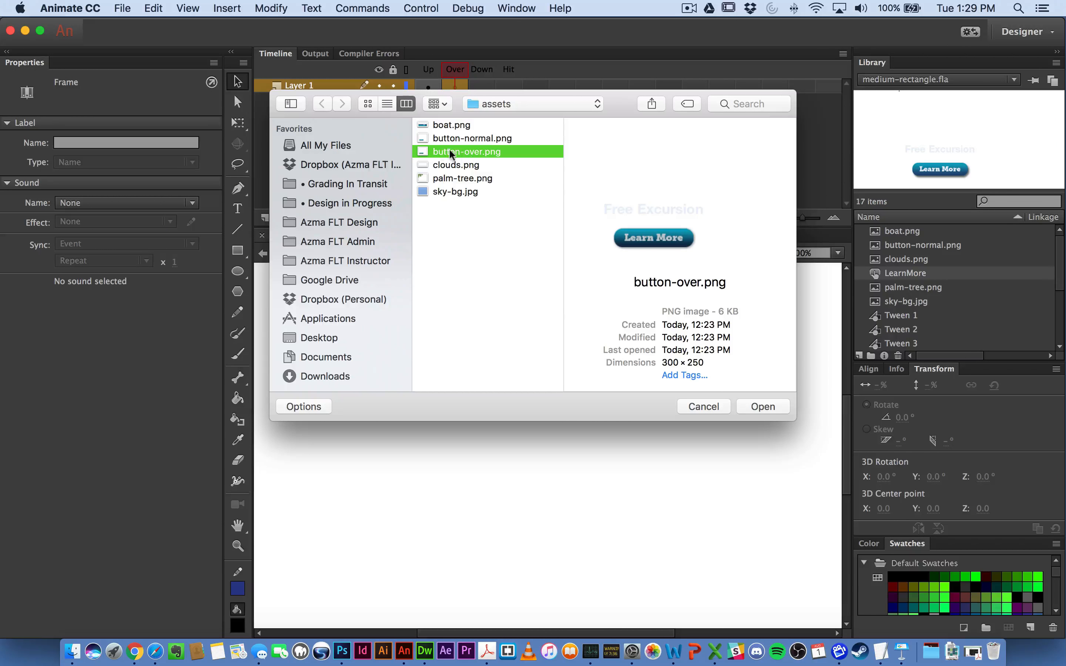
{"action": "left_click", "coordinate": [756, 405]}
- Switch repeatedly between the button's Up and Over states to compare the two images and their alignment
{"action": "left_click", "coordinate": [430, 72]}
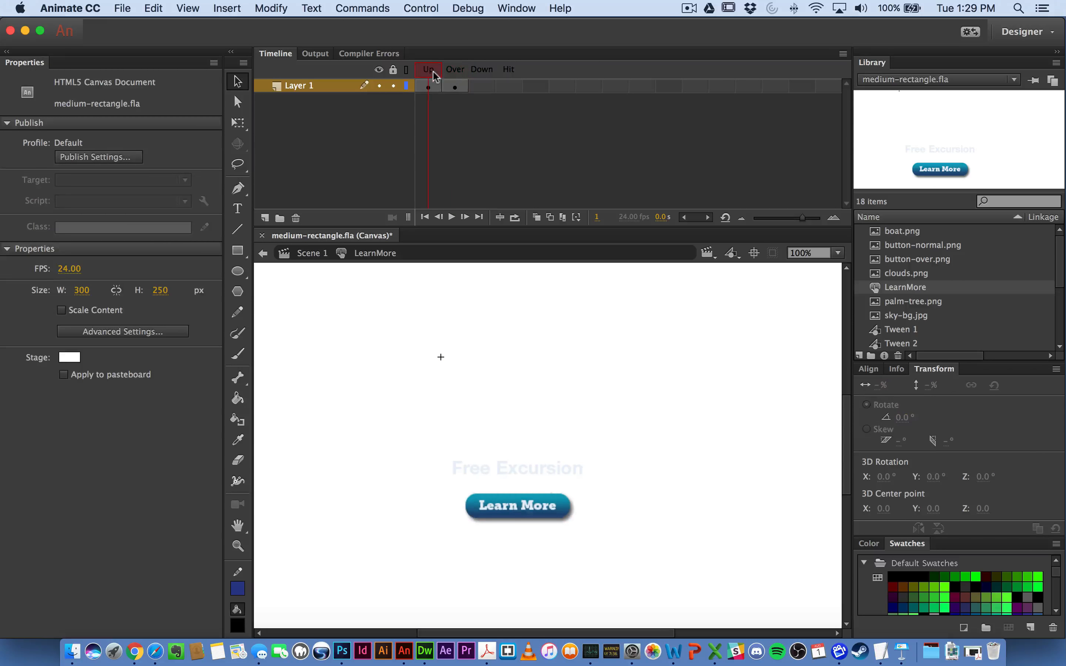
{"action": "left_click", "coordinate": [460, 71]}
{"action": "left_click", "coordinate": [429, 71]}
{"action": "left_click", "coordinate": [456, 71]}
{"action": "left_click", "coordinate": [429, 71]}
{"action": "left_click", "coordinate": [456, 71]}
{"action": "left_click", "coordinate": [429, 71]}
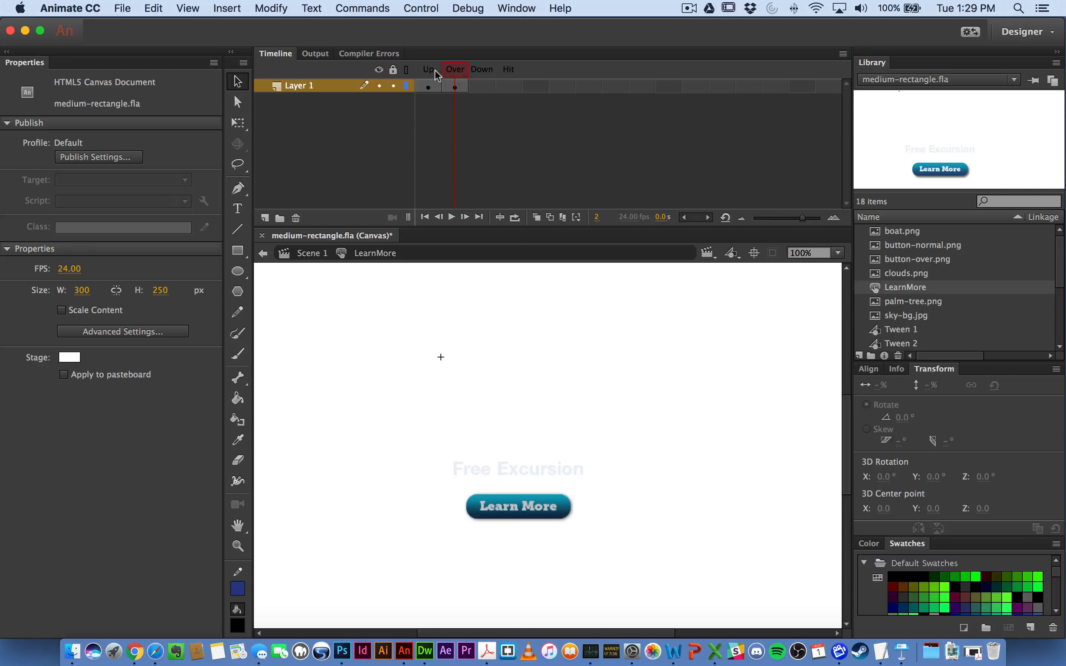
{"action": "left_click", "coordinate": [456, 71]}
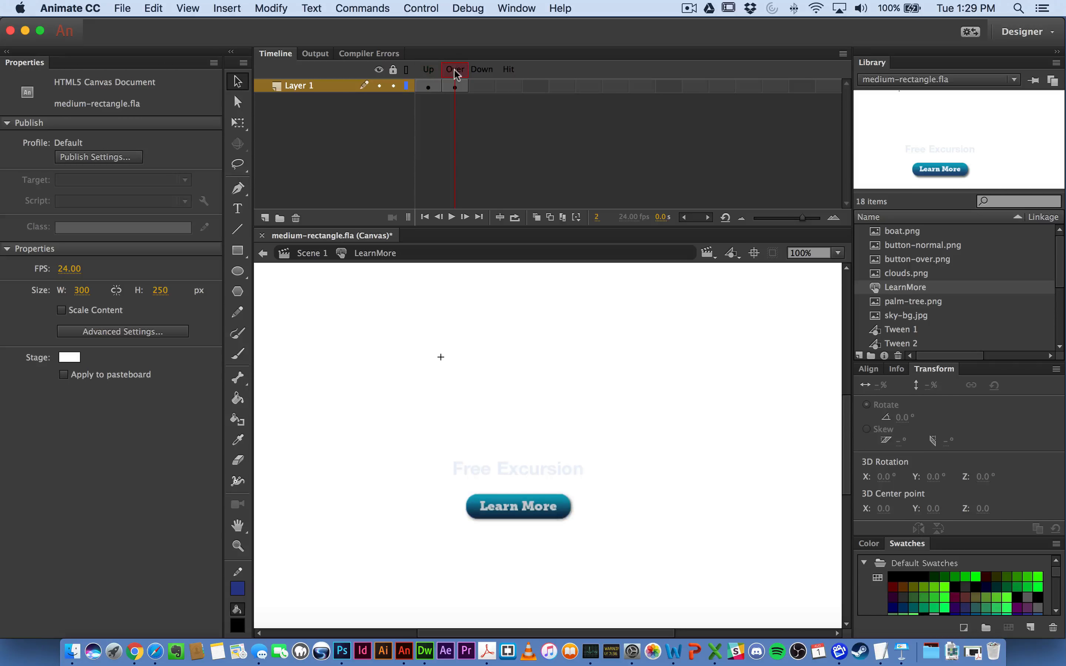
- Insert a frame in the button's Down state, saving the document before returning to Scene 1
{"action": "left_click", "coordinate": [482, 88]}
{"action": "right_click", "coordinate": [483, 87]}
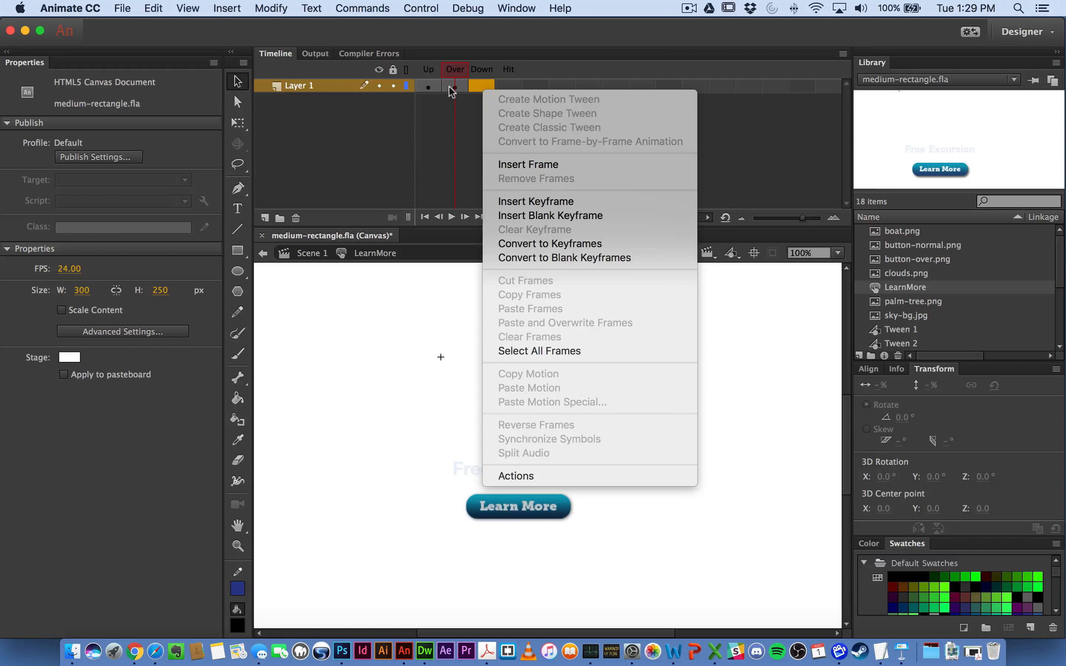
{"action": "left_click", "coordinate": [508, 166]}
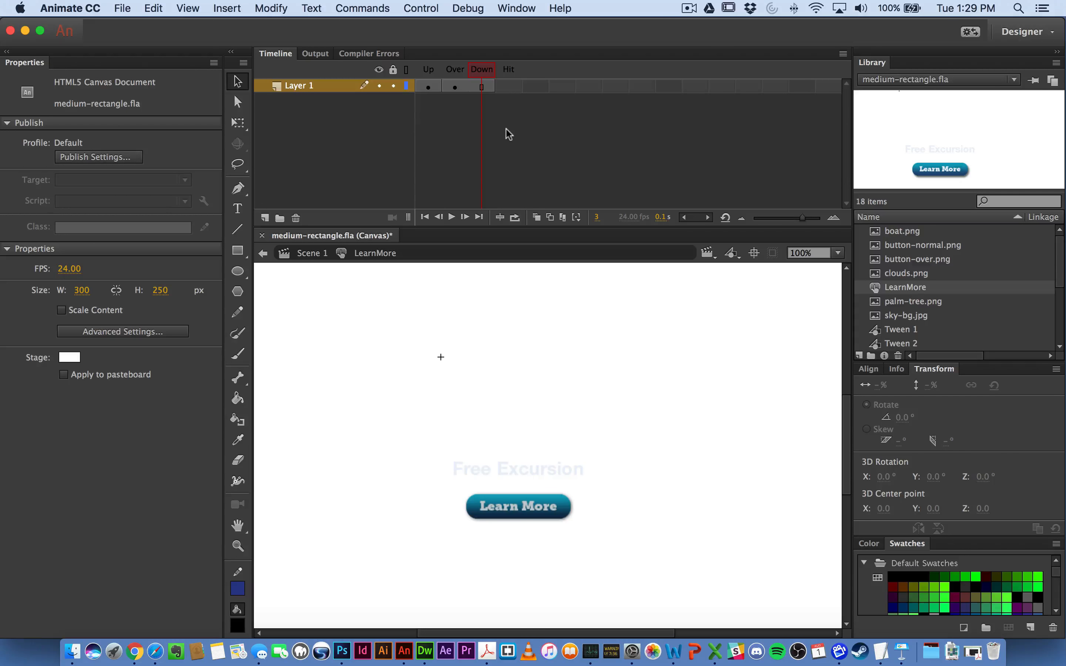
{"action": "key", "text": "super+s"}
{"action": "left_click", "coordinate": [310, 255]}
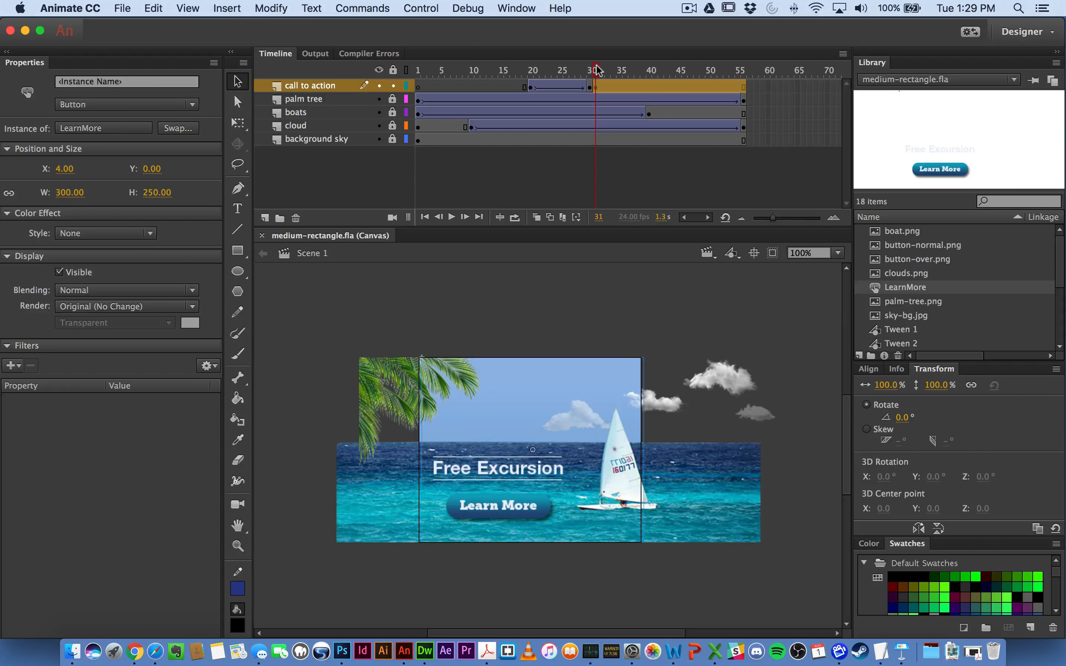
- Scrub the main timeline from frame 31 to frame 56 and test the animation in Chrome
{"action": "left_click_drag", "start_coordinate": [596, 70], "coordinate": [744, 74]}
{"action": "left_click", "coordinate": [595, 86]}
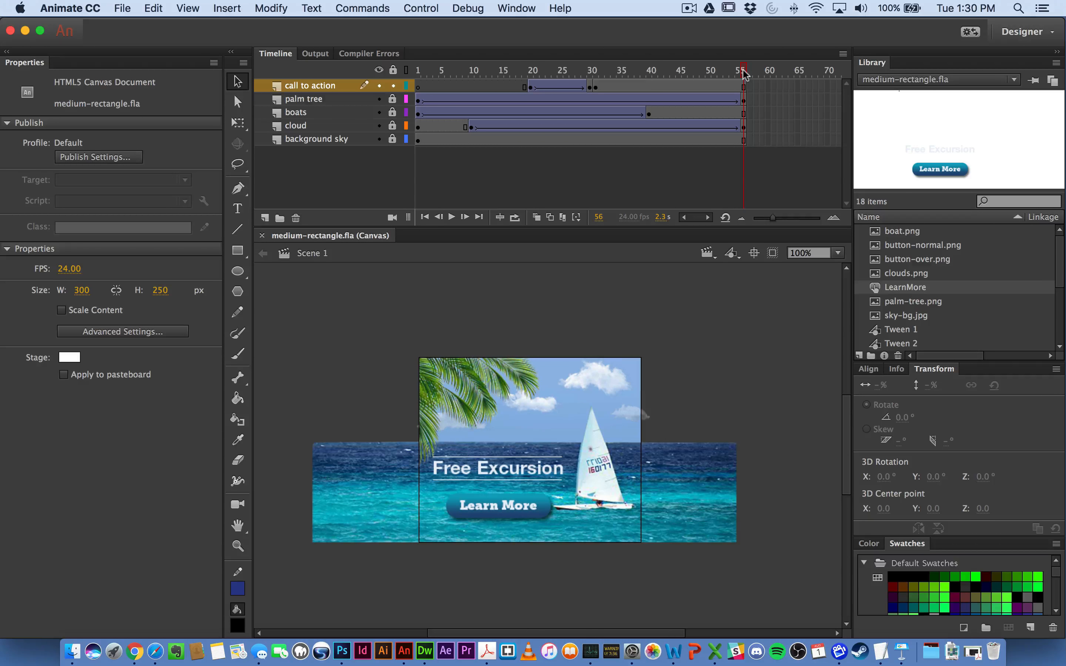
{"action": "key", "text": "super+Return"}
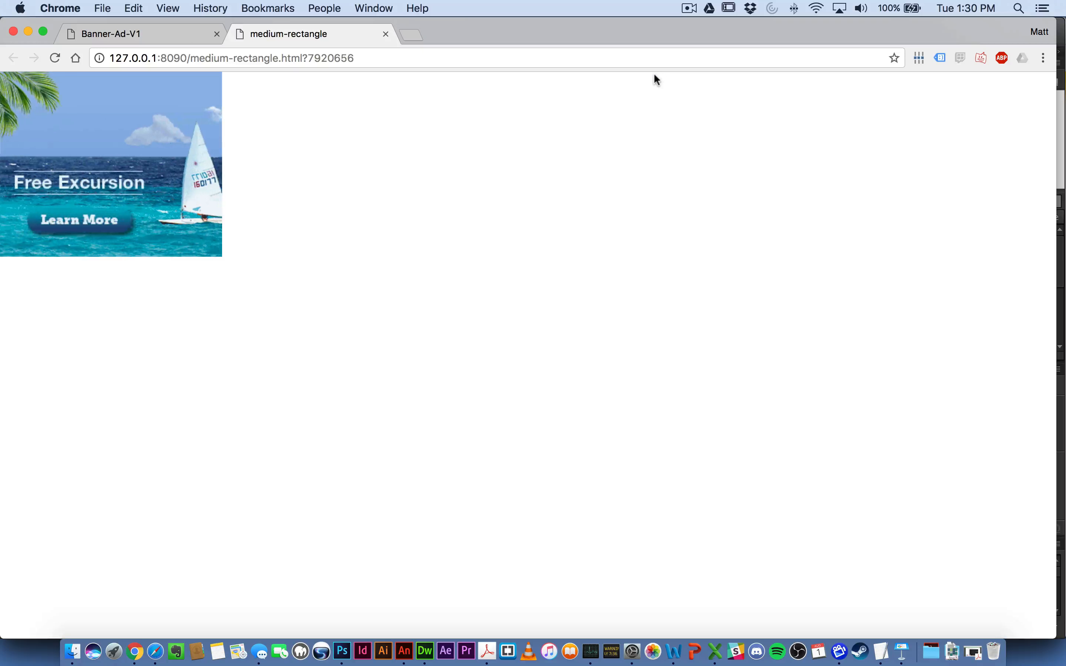
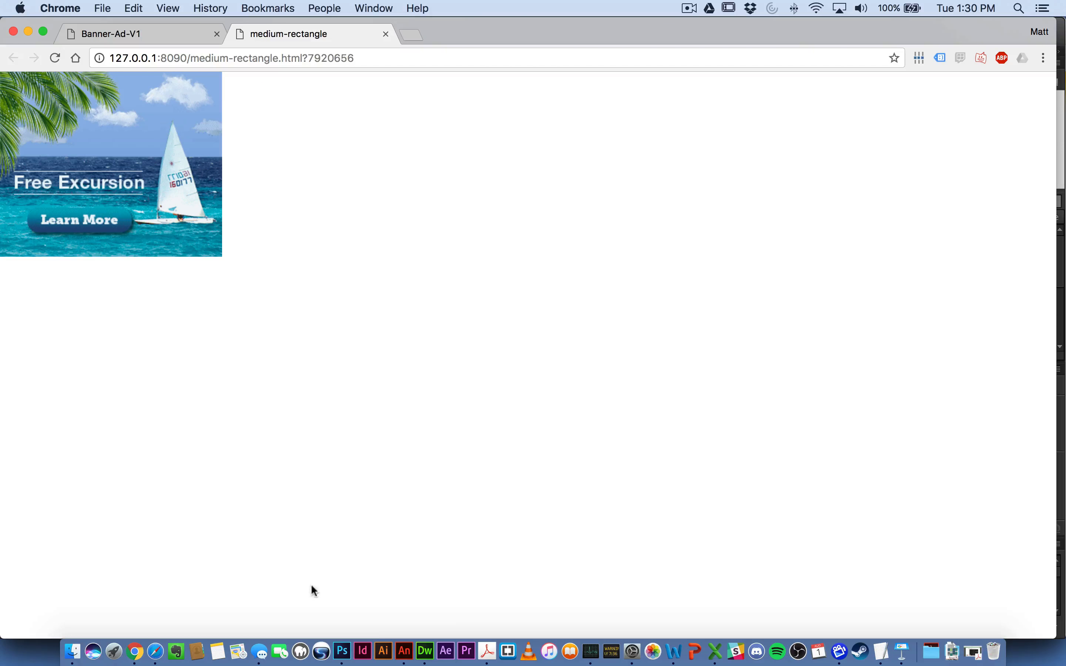
- Switch to Animate CC and open the LearnMore button symbol for editing with its timeline shown
{"action": "left_click", "coordinate": [403, 651]}
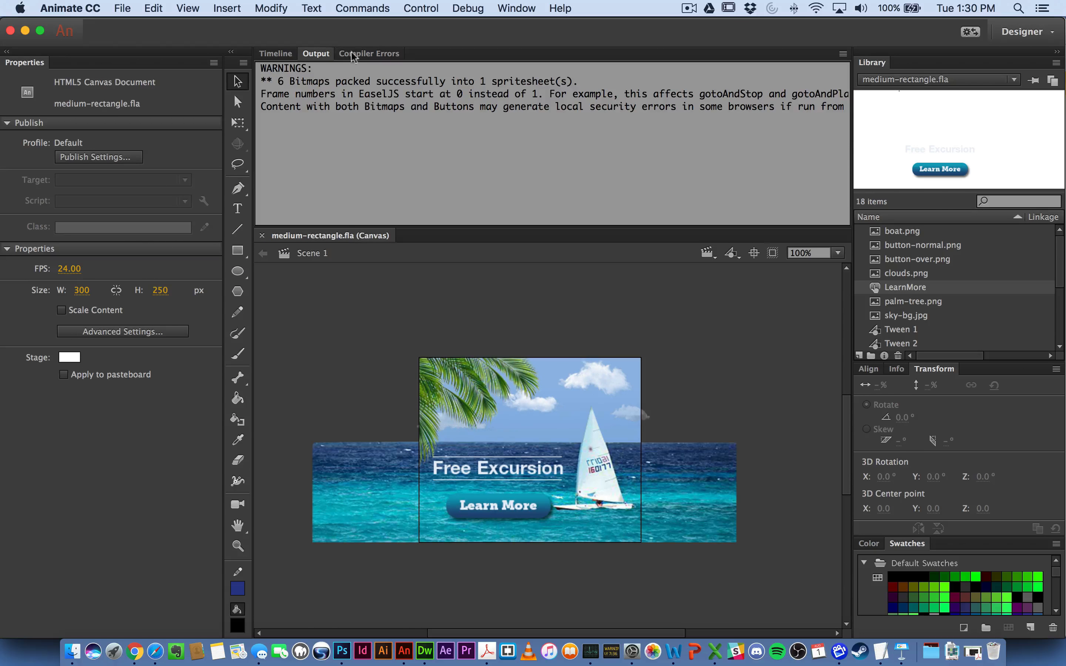
{"action": "double_click", "coordinate": [875, 289]}
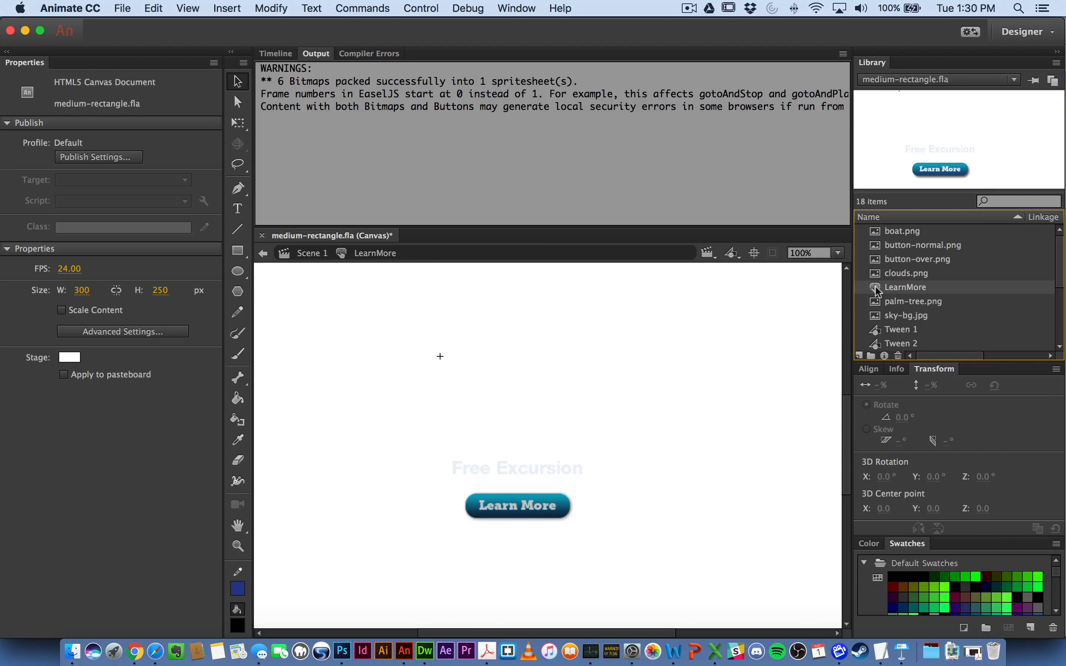
{"action": "left_click", "coordinate": [276, 53]}
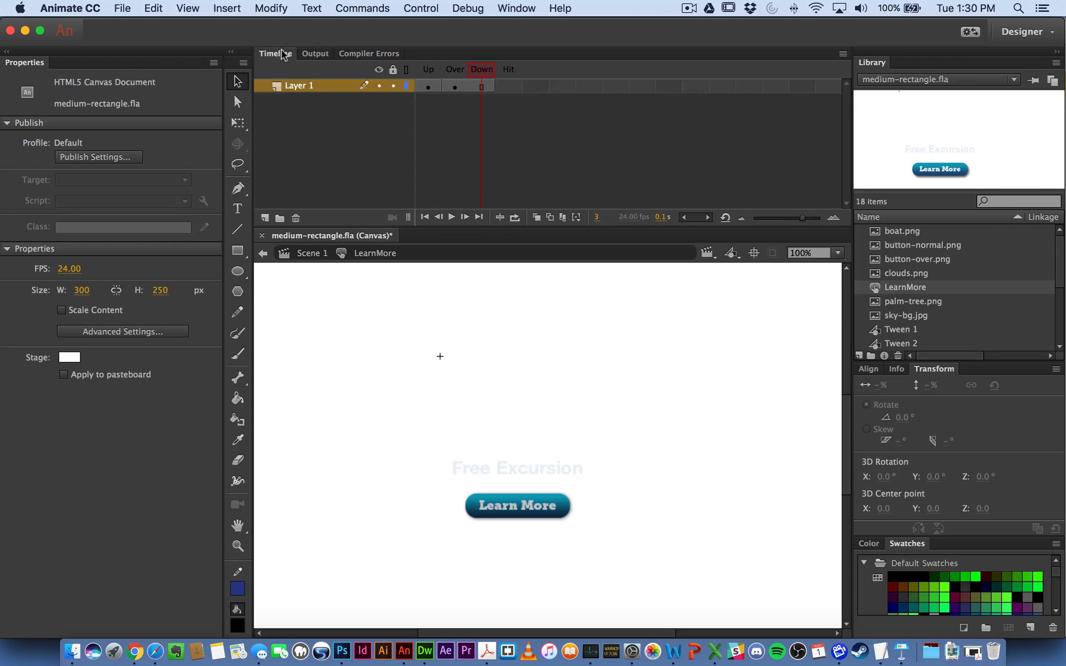
{"action": "left_click", "coordinate": [516, 86]}
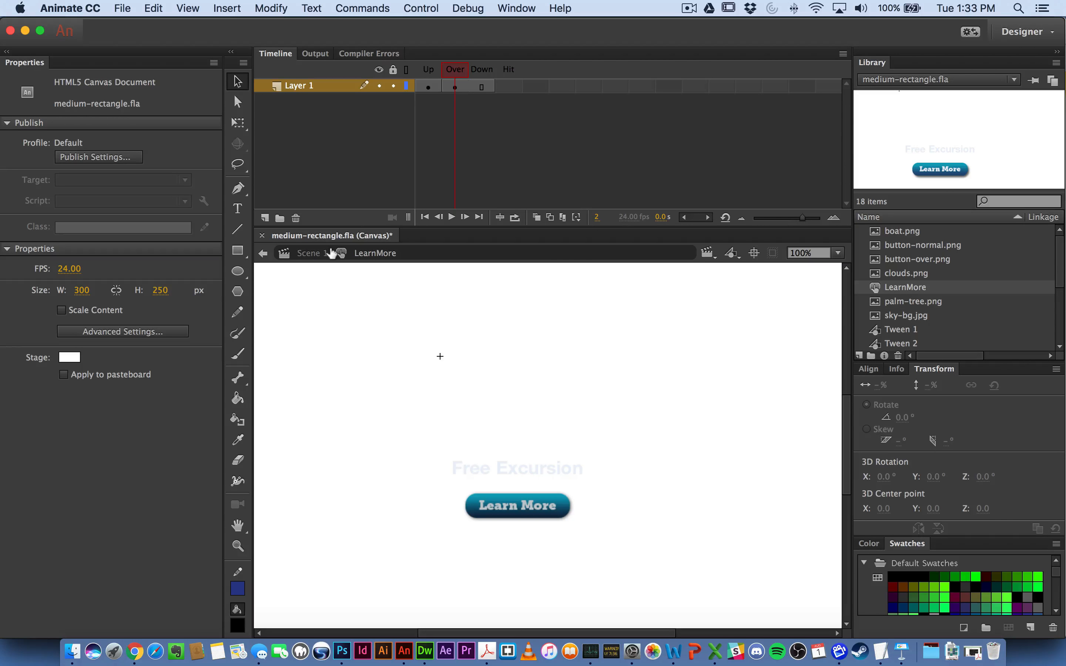
- Add a new layer and draw a black rectangle about 149 × 46 px over the Learn More button in its Up state
{"action": "left_click", "coordinate": [265, 218]}
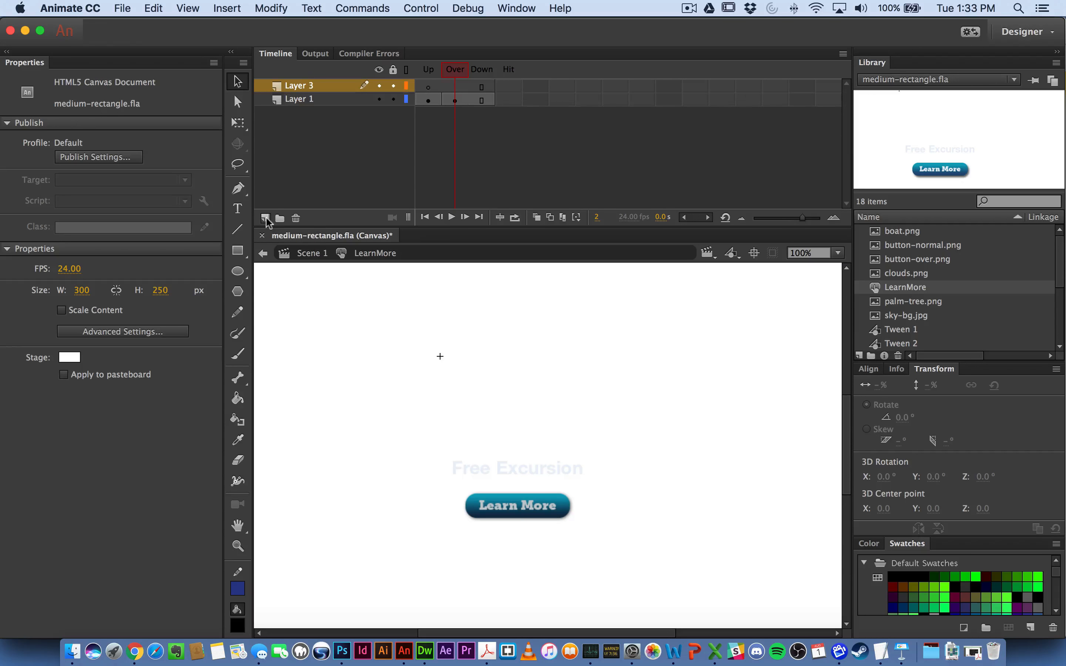
{"action": "left_click", "coordinate": [429, 85]}
{"action": "left_click", "coordinate": [238, 249]}
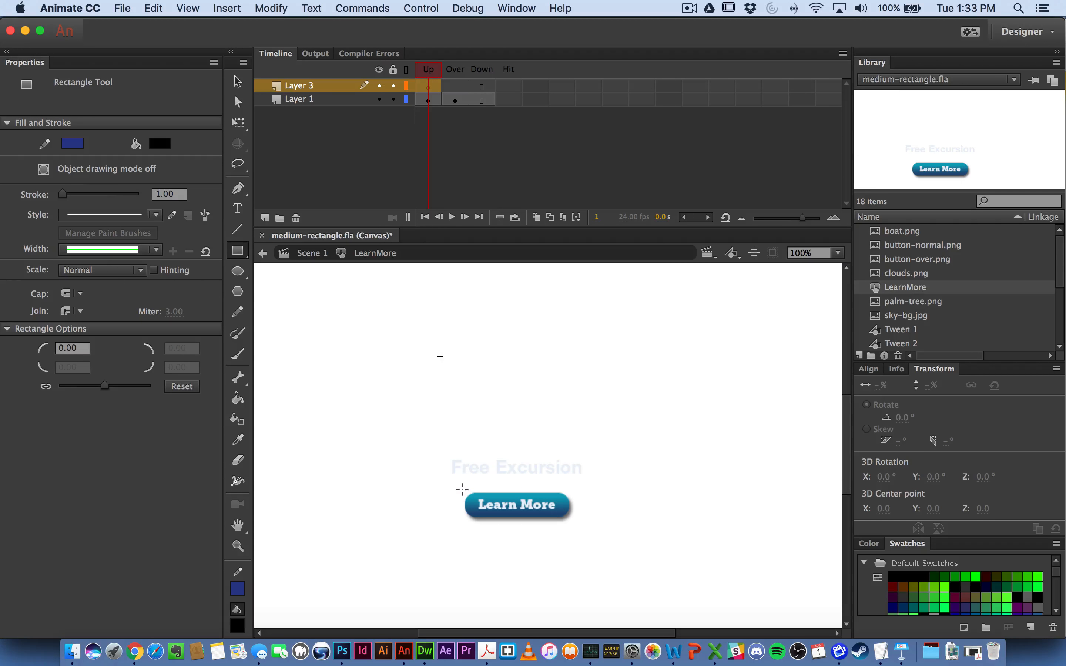
{"action": "left_click_drag", "start_coordinate": [462, 489], "coordinate": [572, 523]}
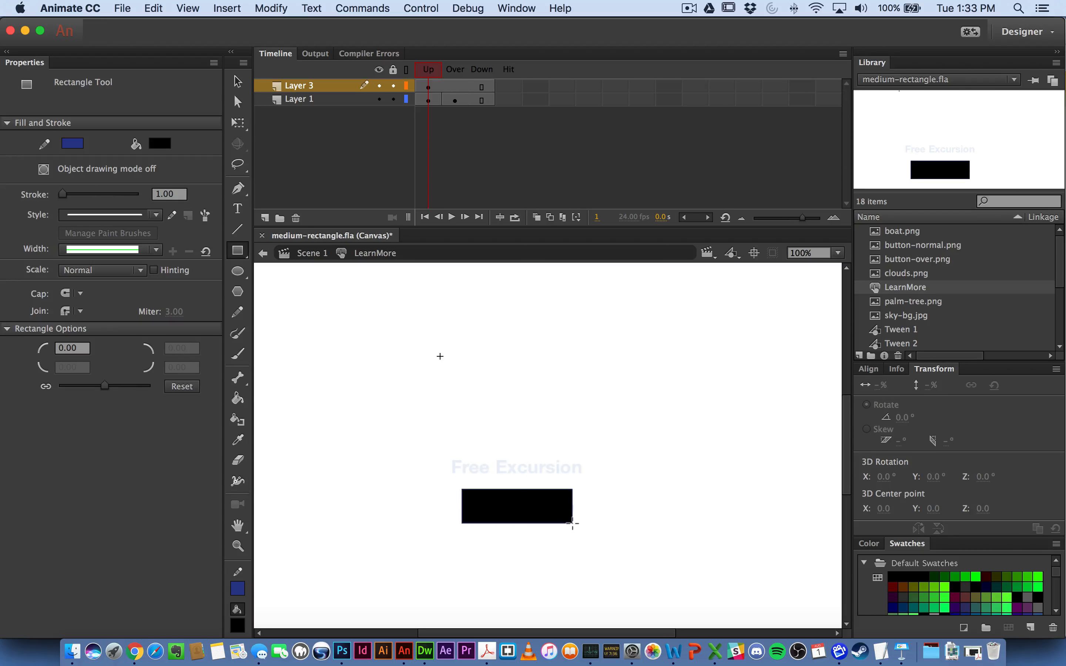
{"action": "left_click", "coordinate": [238, 82]}
{"action": "left_click_drag", "start_coordinate": [519, 506], "coordinate": [604, 478]}
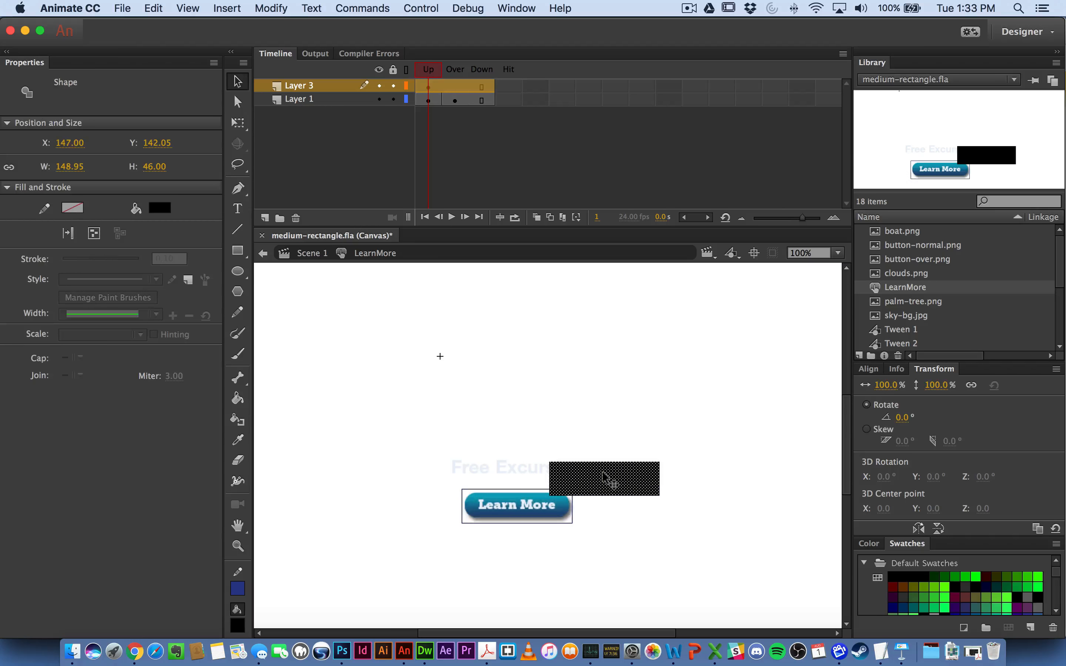
{"action": "key", "text": "super+z"}
{"action": "left_click_drag", "start_coordinate": [512, 513], "coordinate": [574, 470]}
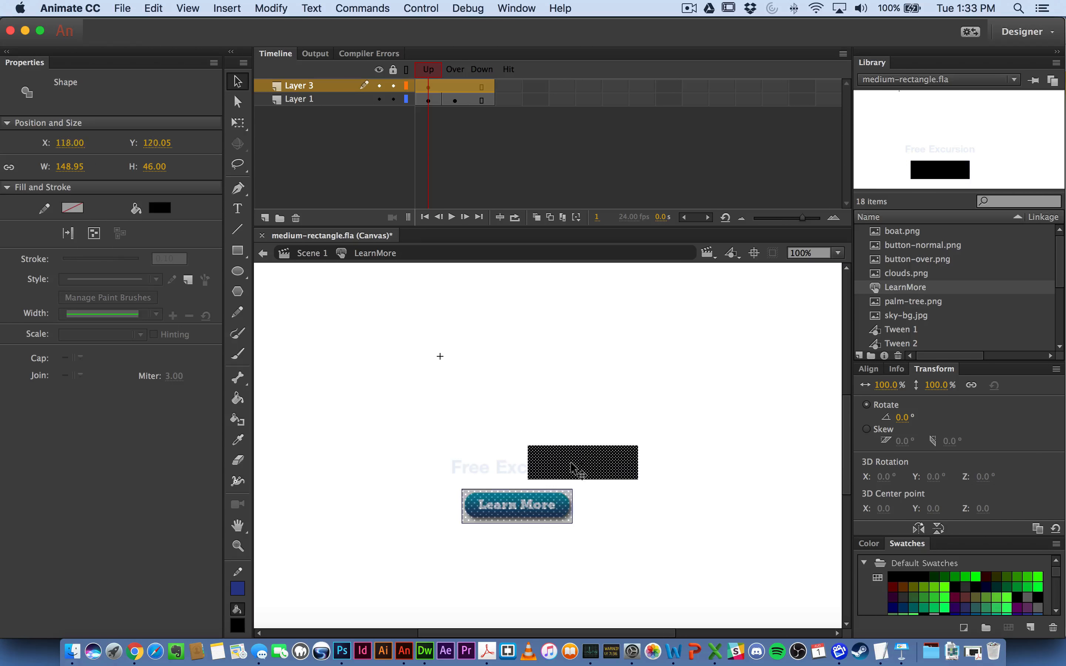
{"action": "key", "text": "super+z"}
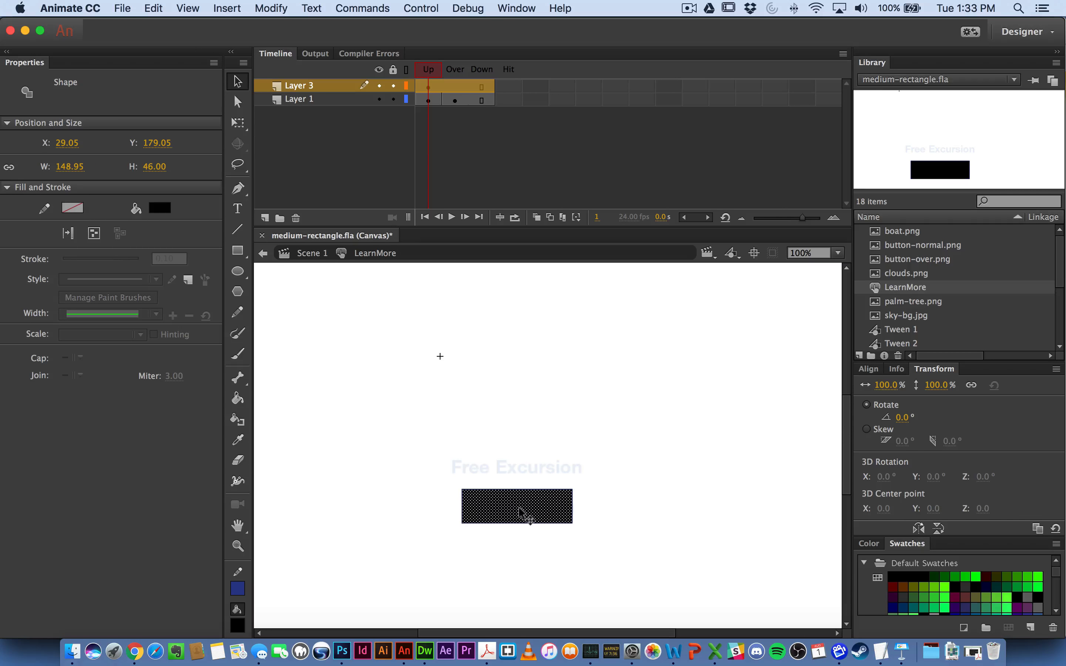
{"action": "left_click_drag", "start_coordinate": [524, 511], "coordinate": [552, 478]}
{"action": "key", "text": "super+z"}
{"action": "left_click", "coordinate": [549, 532]}
{"action": "left_click", "coordinate": [549, 525]}
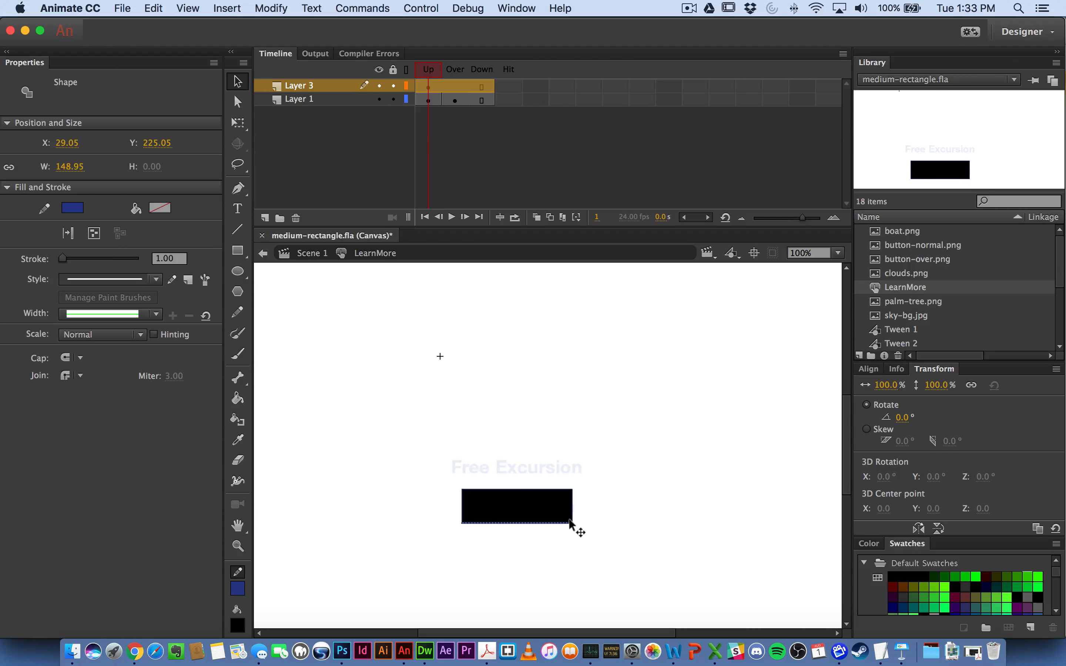
{"action": "left_click", "coordinate": [549, 546]}
{"action": "left_click", "coordinate": [547, 511]}
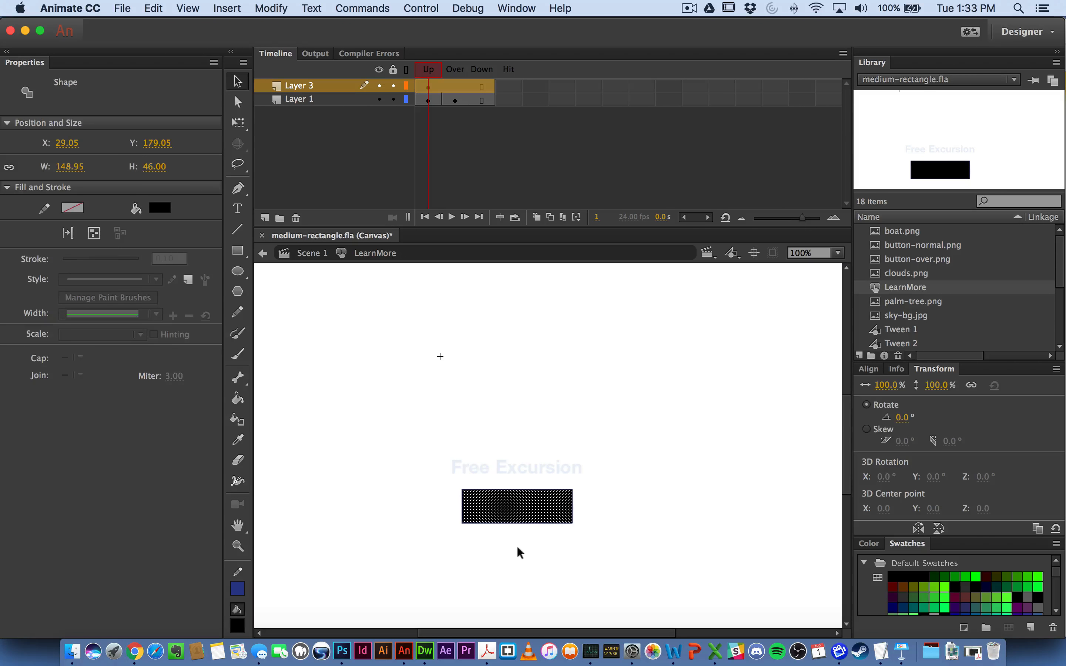
{"action": "left_click", "coordinate": [516, 533]}
{"action": "left_click_drag", "start_coordinate": [519, 511], "coordinate": [629, 478]}
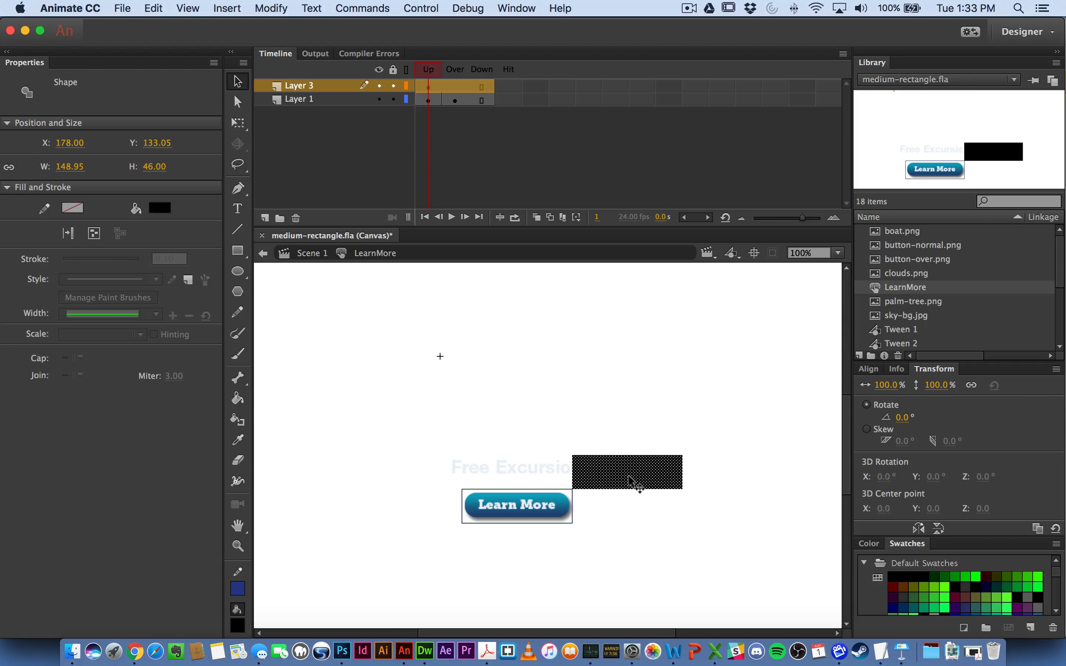
{"action": "key", "text": "super+z"}
{"action": "left_click", "coordinate": [542, 581]}
- Cut the black rectangle, fill and outline together, from the new layer's Up state
{"action": "left_click", "coordinate": [540, 502]}
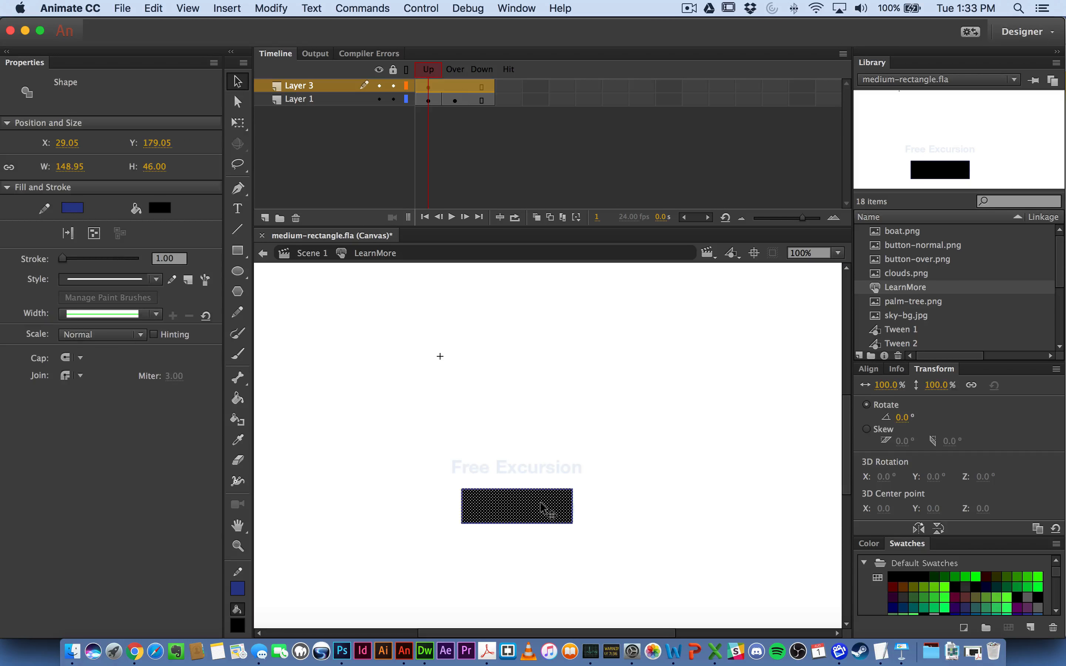
{"action": "left_click_drag", "start_coordinate": [531, 500], "coordinate": [587, 496]}
{"action": "key", "text": "super+z"}
{"action": "key", "text": "Delete"}
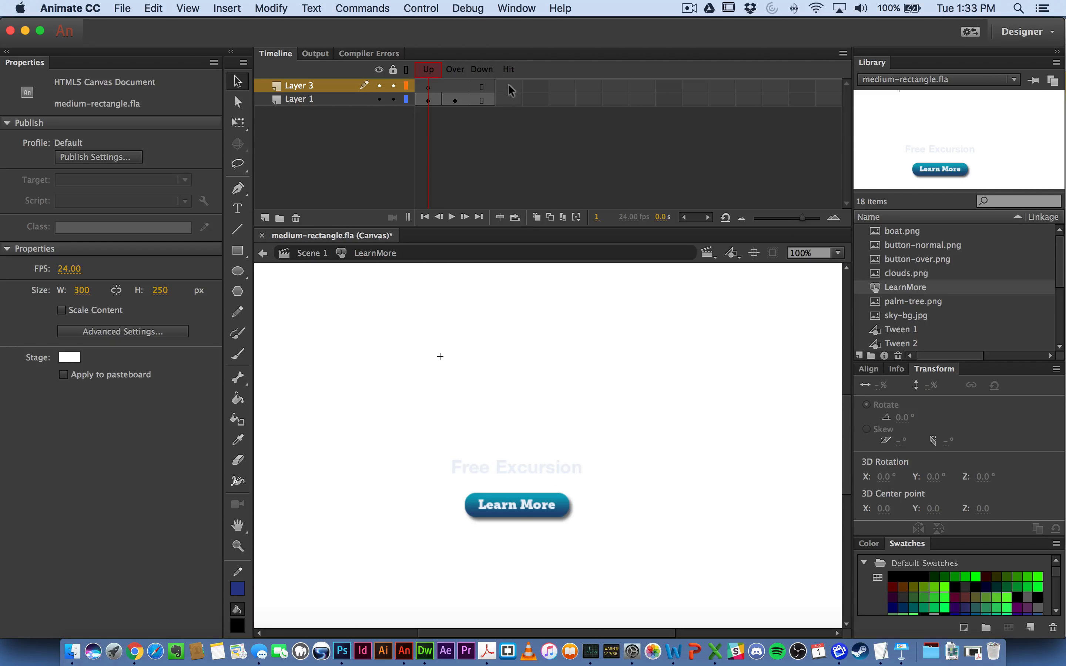
- Insert a blank keyframe in Layer 1's Hit state and paste the rectangle in place there
{"action": "left_click", "coordinate": [508, 99]}
{"action": "right_click", "coordinate": [508, 98]}
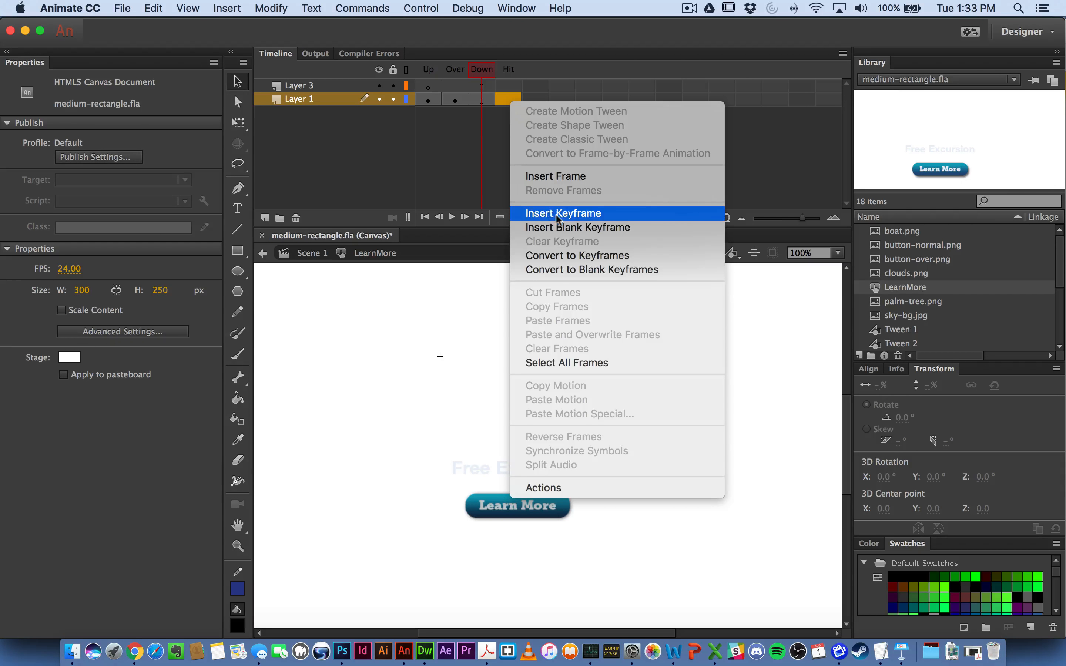
{"action": "left_click", "coordinate": [561, 226]}
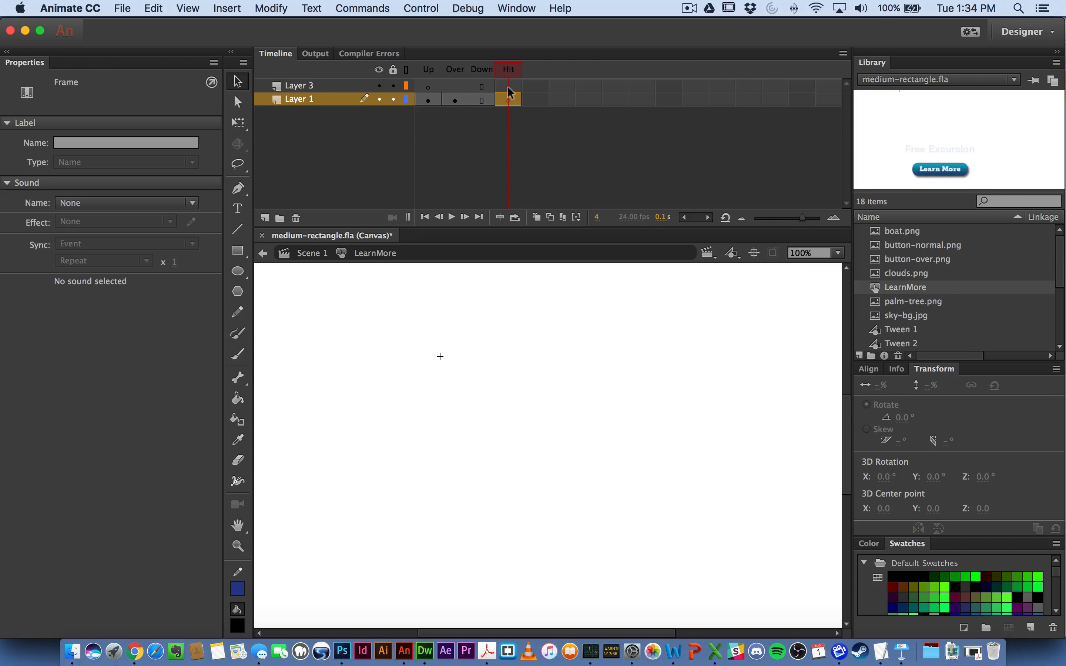
{"action": "left_click", "coordinate": [159, 8]}
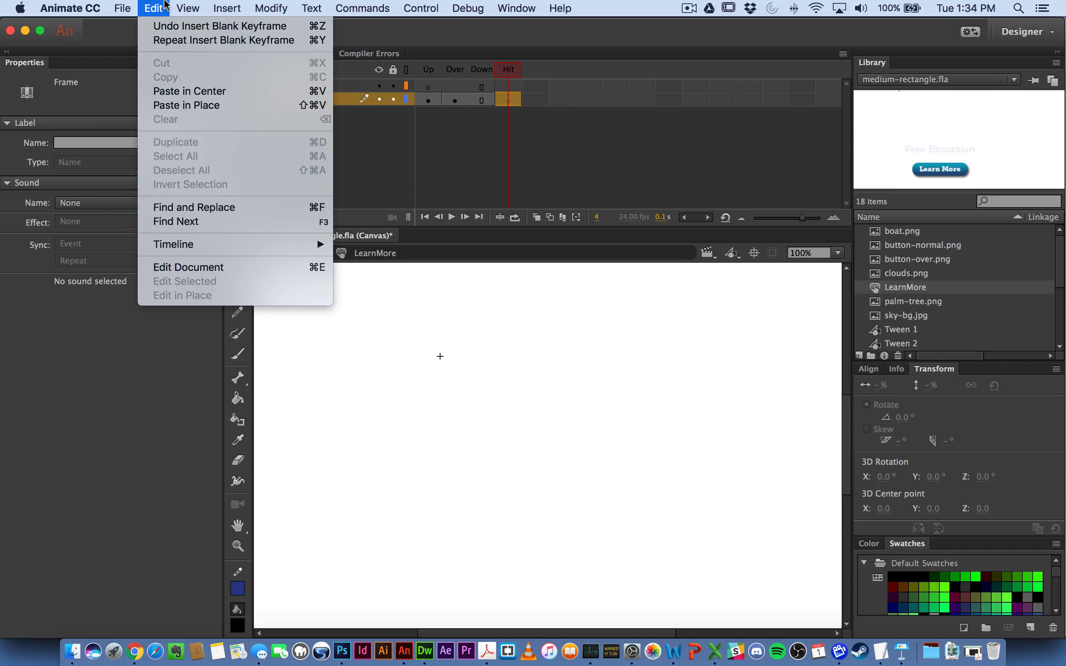
{"action": "left_click", "coordinate": [176, 106]}
{"action": "left_click", "coordinate": [529, 365]}
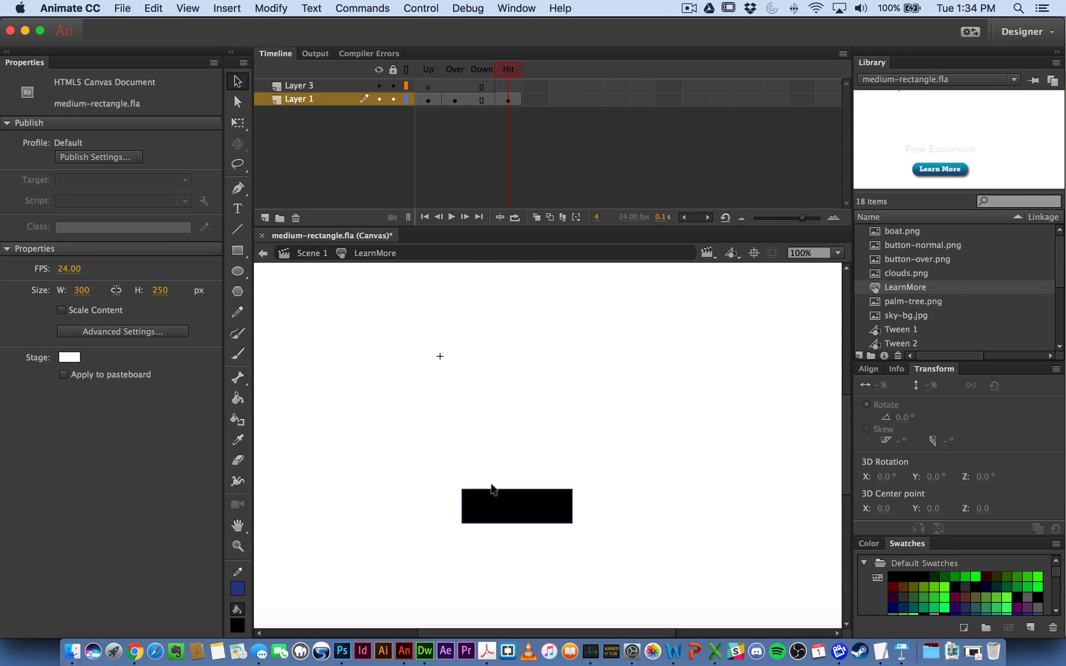
- Check the button's Down, Hit, Over and Up states and delete the empty Layer 3, keeping the document saved
{"action": "left_click", "coordinate": [485, 72]}
{"action": "left_click", "coordinate": [511, 72]}
{"action": "left_click", "coordinate": [454, 72]}
{"action": "left_click", "coordinate": [429, 72]}
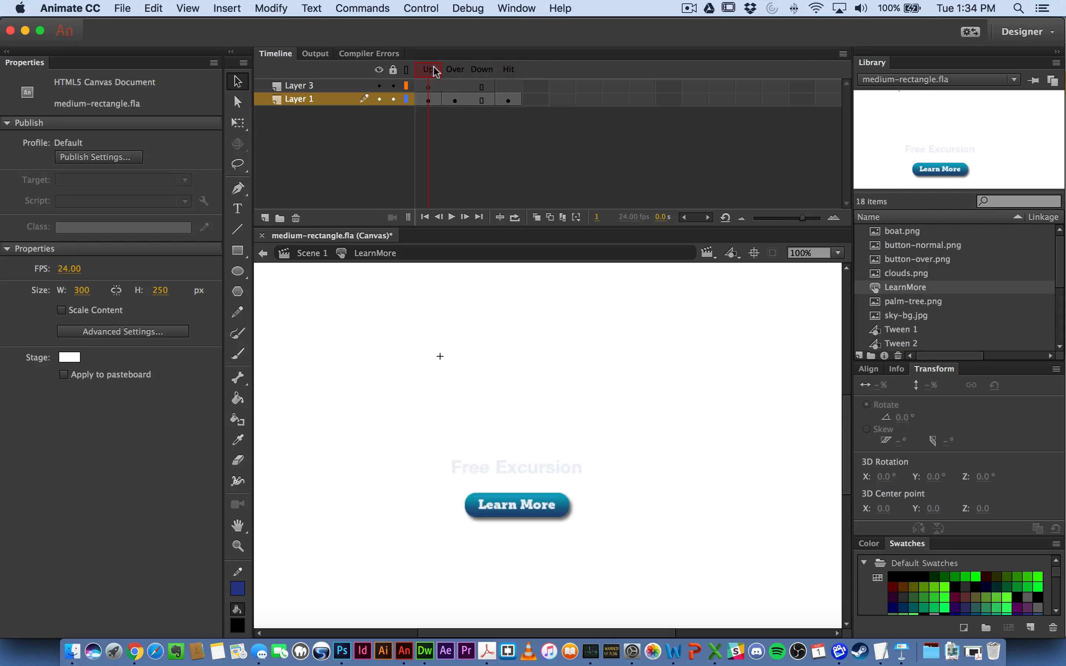
{"action": "left_click", "coordinate": [315, 85]}
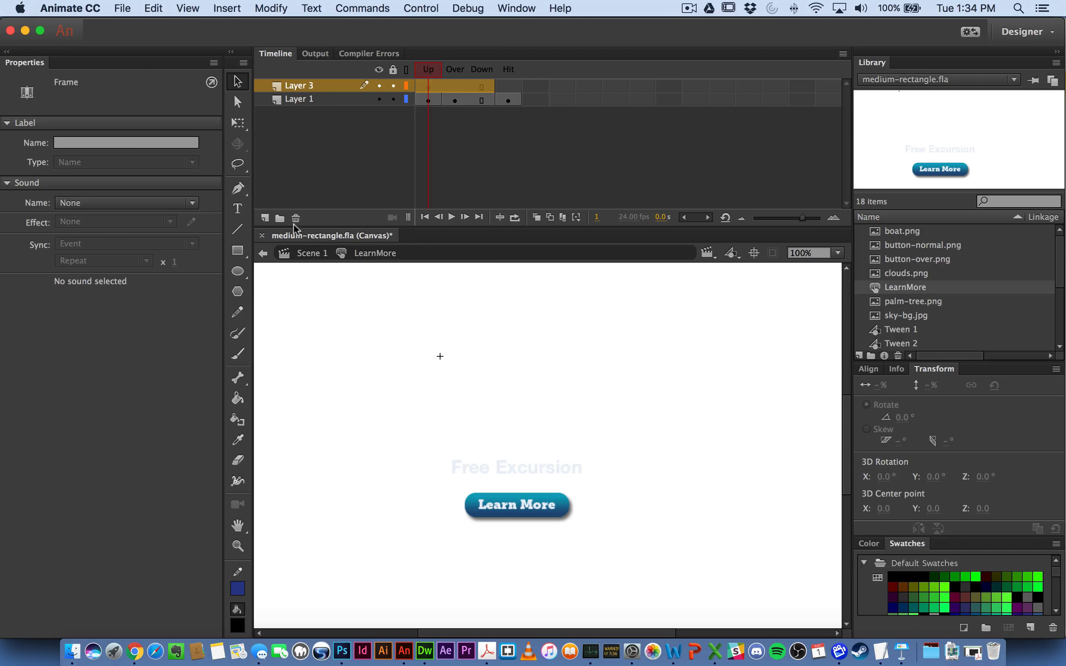
{"action": "left_click", "coordinate": [297, 219]}
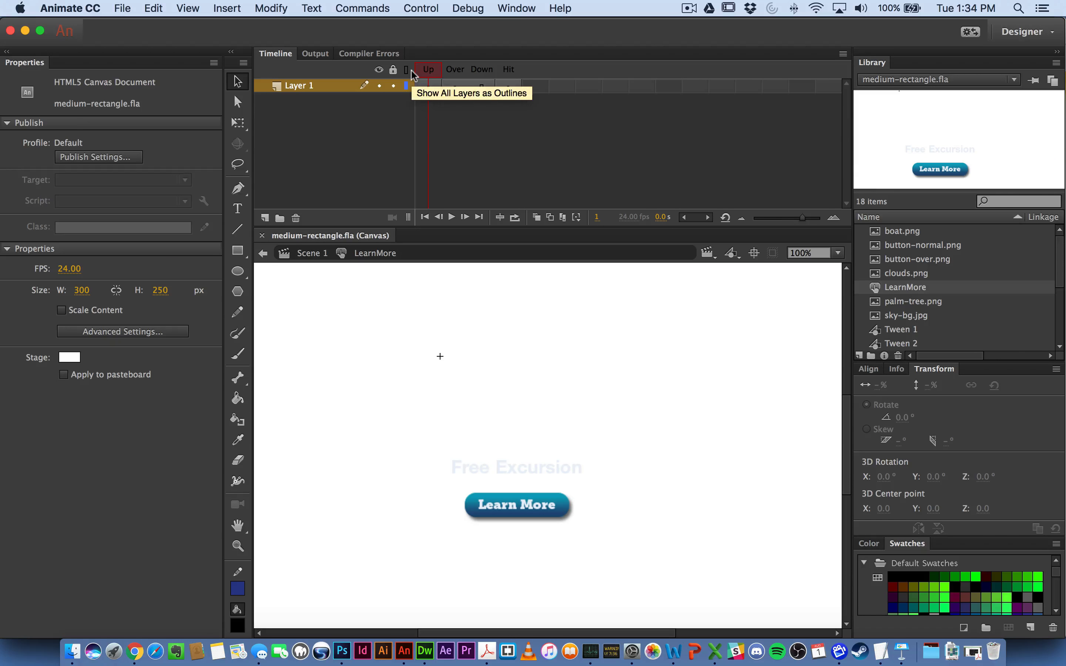
- Return to Scene 1 and test the banner in Chrome, reloading the page to replay the animation before hiding the browser
{"action": "left_click", "coordinate": [316, 253]}
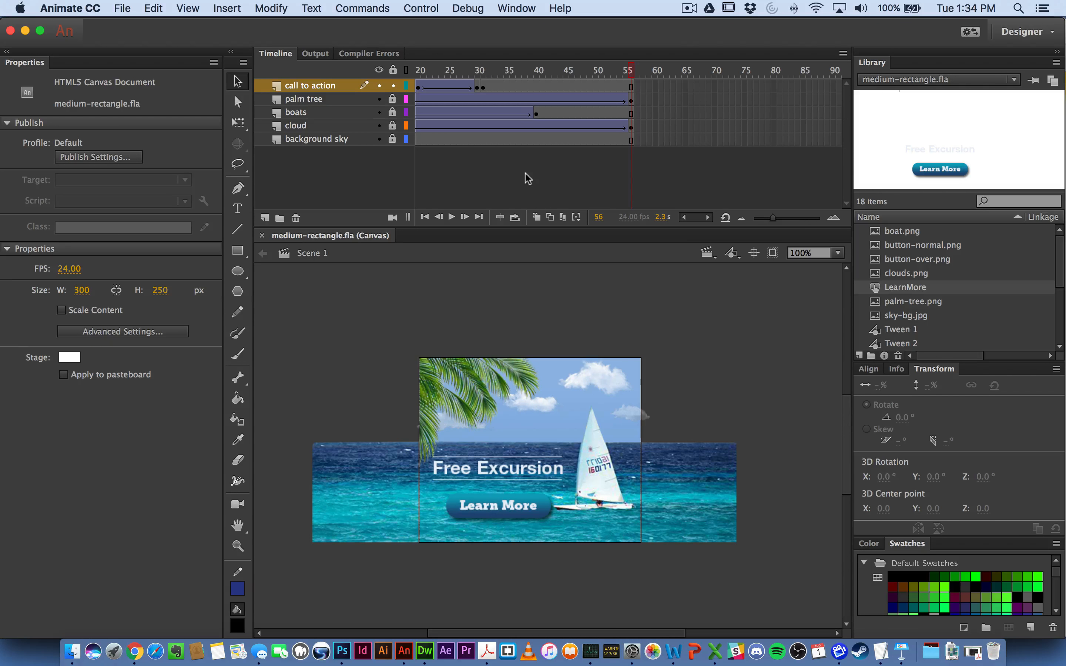
{"action": "key", "text": "super+Return"}
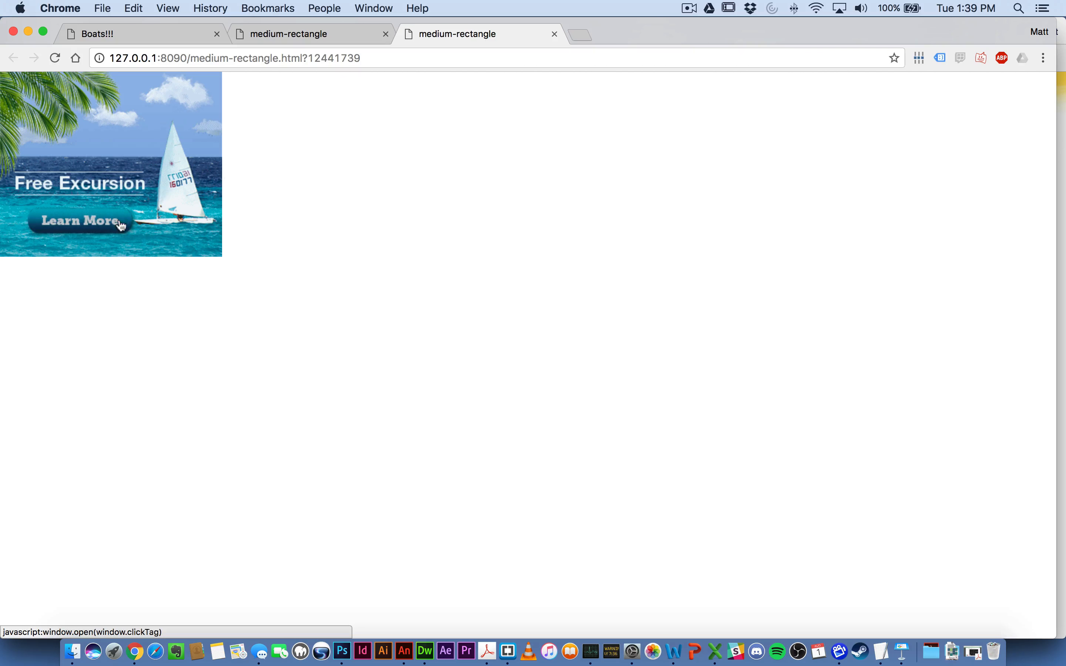
{"action": "key", "text": "super+r"}
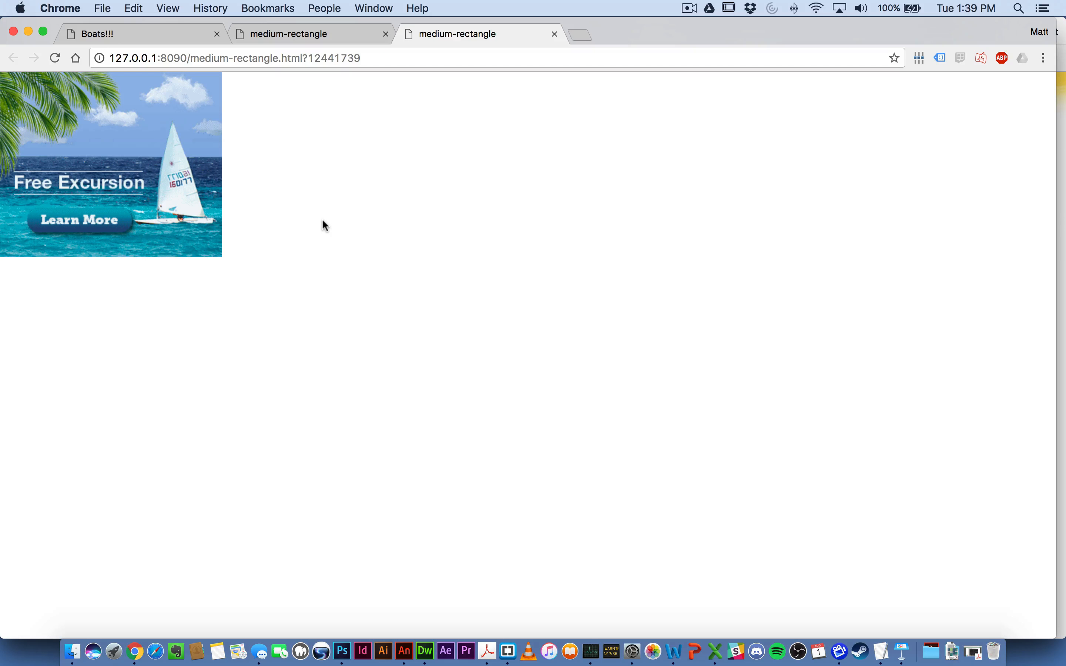
{"action": "key", "text": "super+h"}
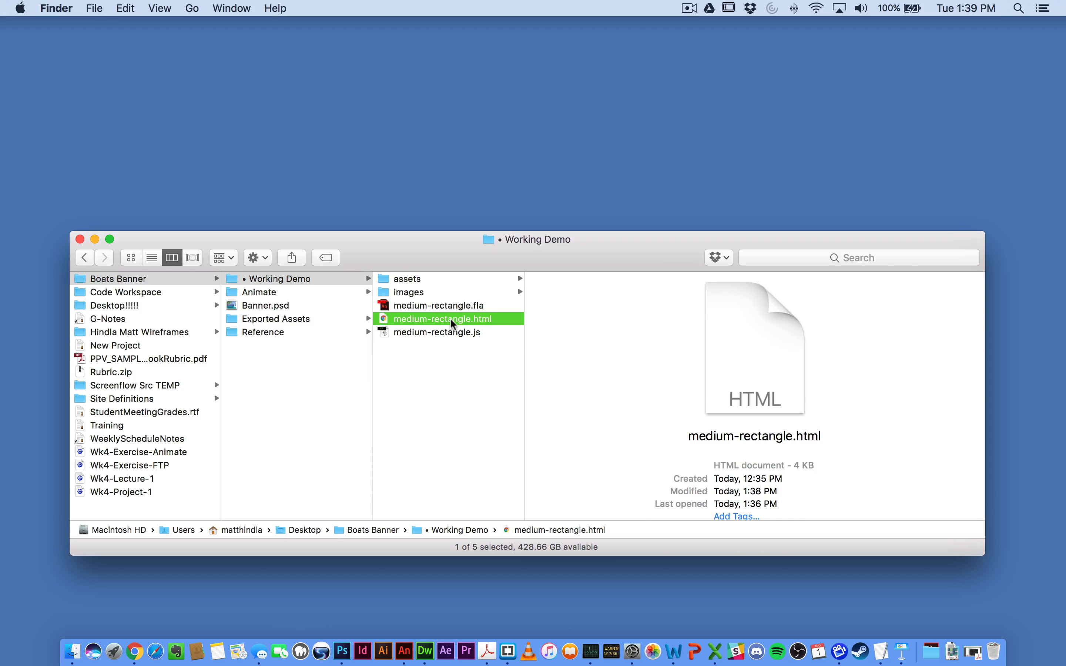
- Open medium-rectangle.html in Brackets, review its code from the top of the file, and hide the editor again
{"action": "left_click_drag", "start_coordinate": [452, 323], "coordinate": [507, 649]}
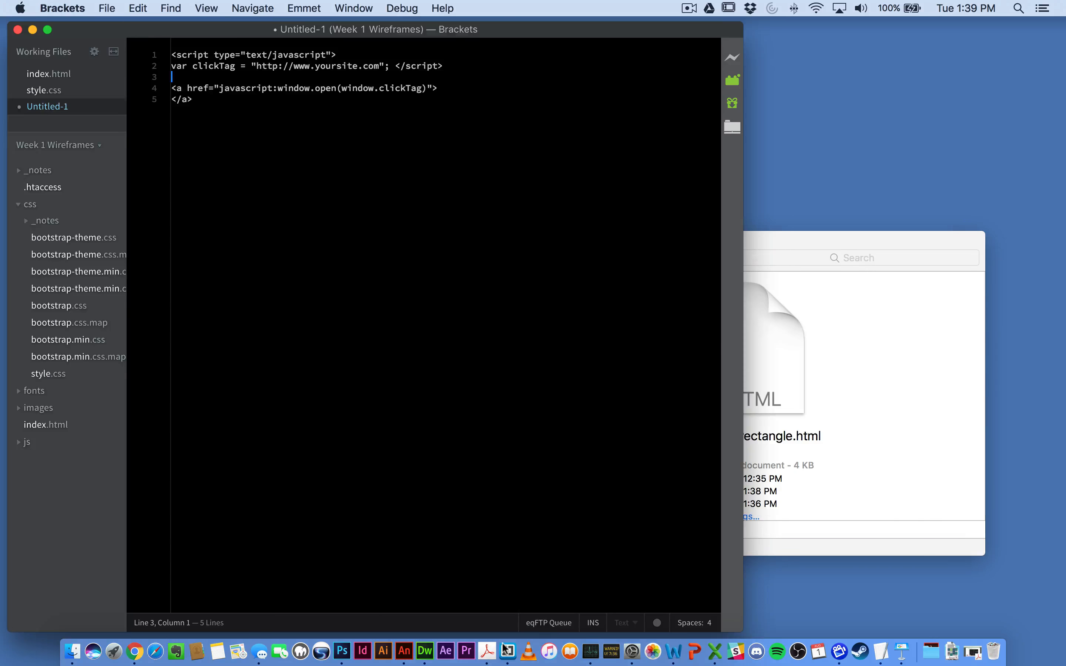
{"action": "scroll", "coordinate": [458, 257], "scroll_direction": "up", "scroll_amount": 10}
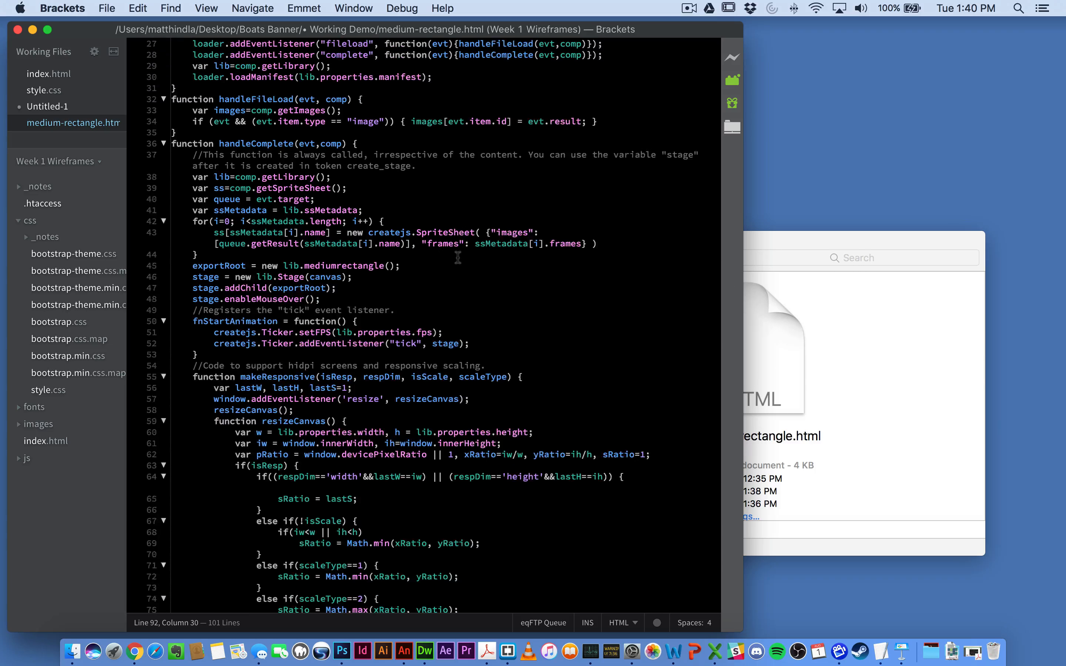
{"action": "scroll", "coordinate": [457, 258], "scroll_direction": "up", "scroll_amount": 8}
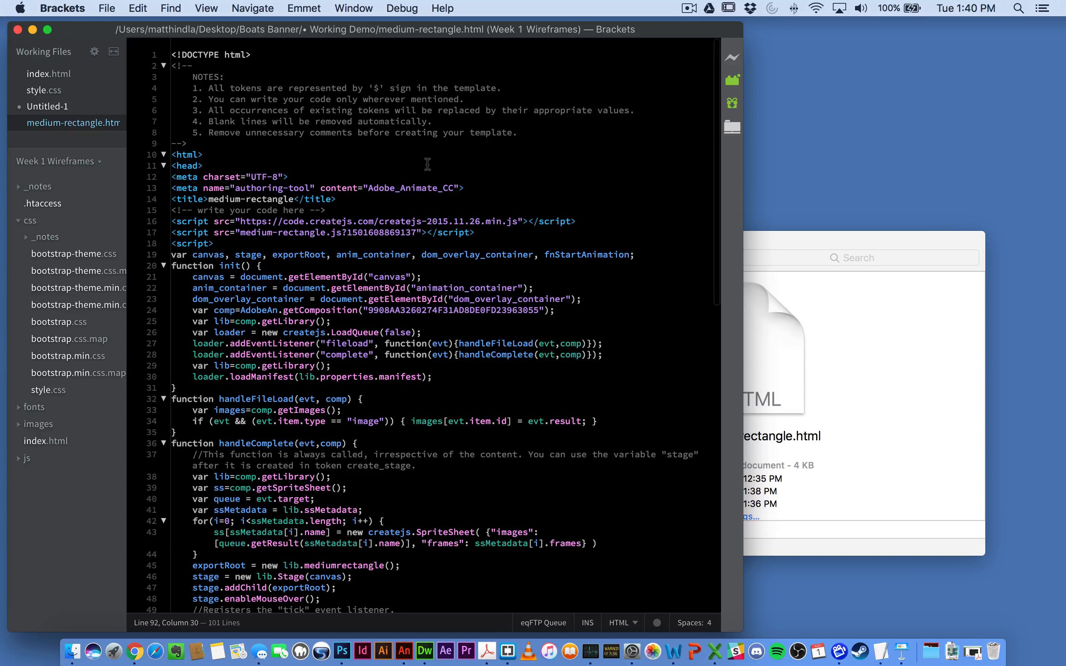
{"action": "scroll", "coordinate": [376, 120], "scroll_direction": "down", "scroll_amount": 3}
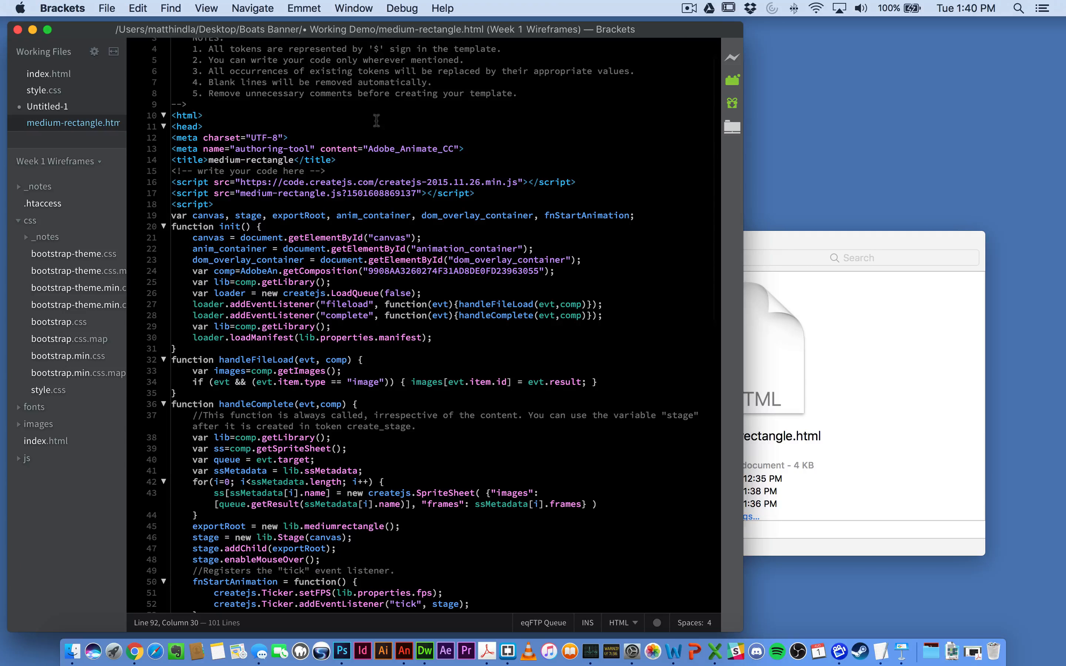
{"action": "key", "text": "super+h"}
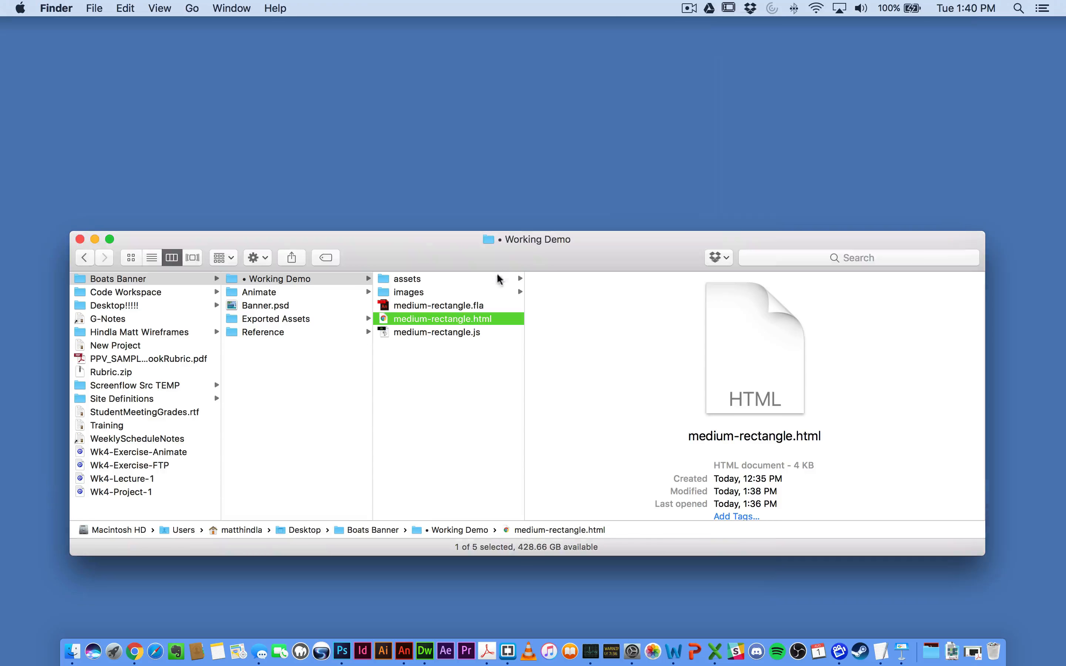
- Select medium-rectangle.fla and then medium-rectangle.html in the Working Demo folder to compare the source and published files
{"action": "left_click", "coordinate": [462, 390]}
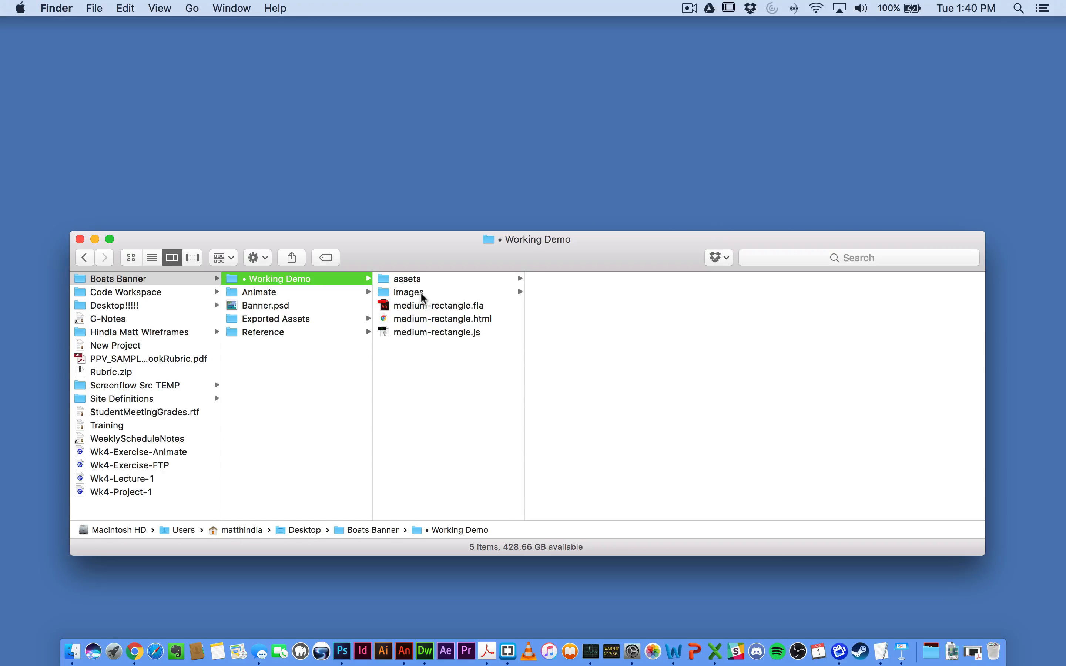
{"action": "left_click", "coordinate": [434, 308]}
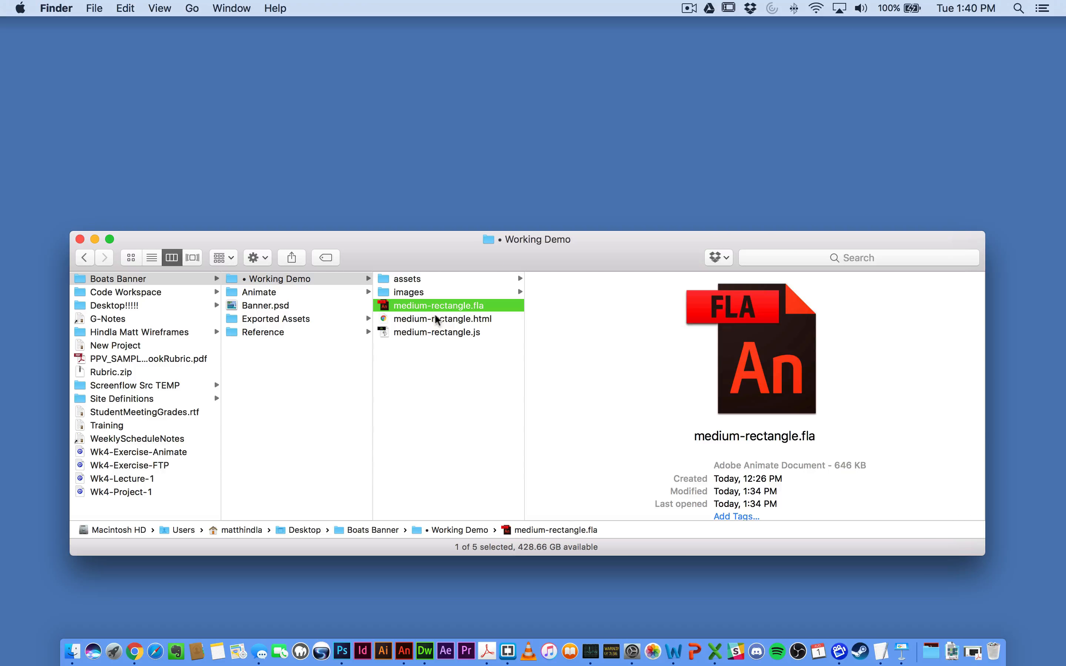
{"action": "left_click", "coordinate": [415, 321]}
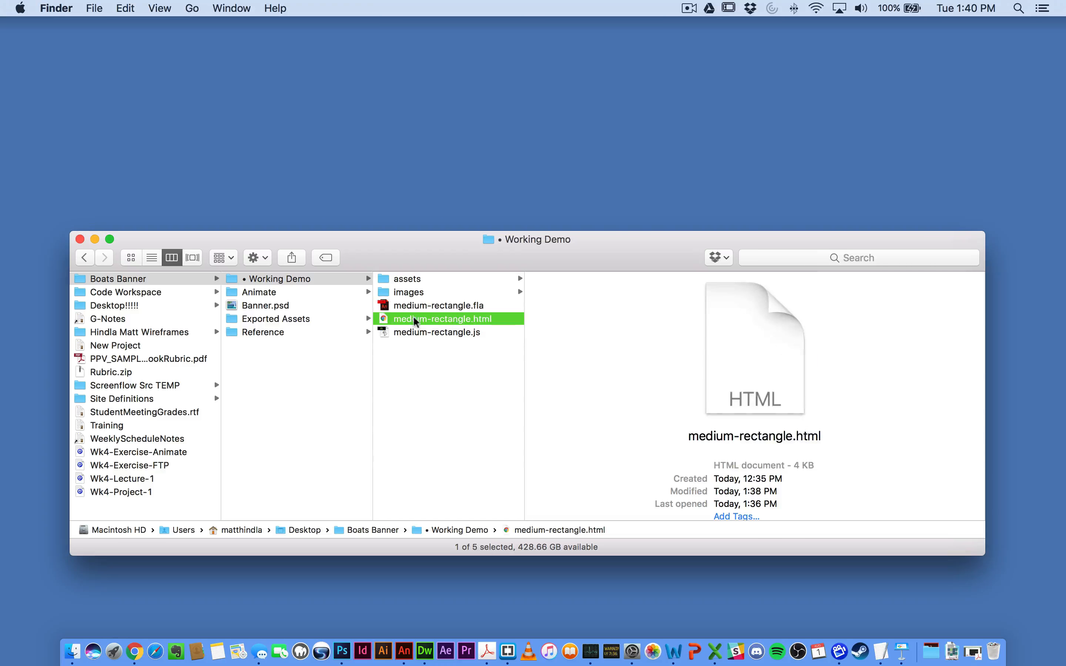
- Look through medium-rectangle.js and the images folder among the published files in the Working Demo folder
{"action": "left_click", "coordinate": [434, 331]}
{"action": "left_click", "coordinate": [429, 294]}
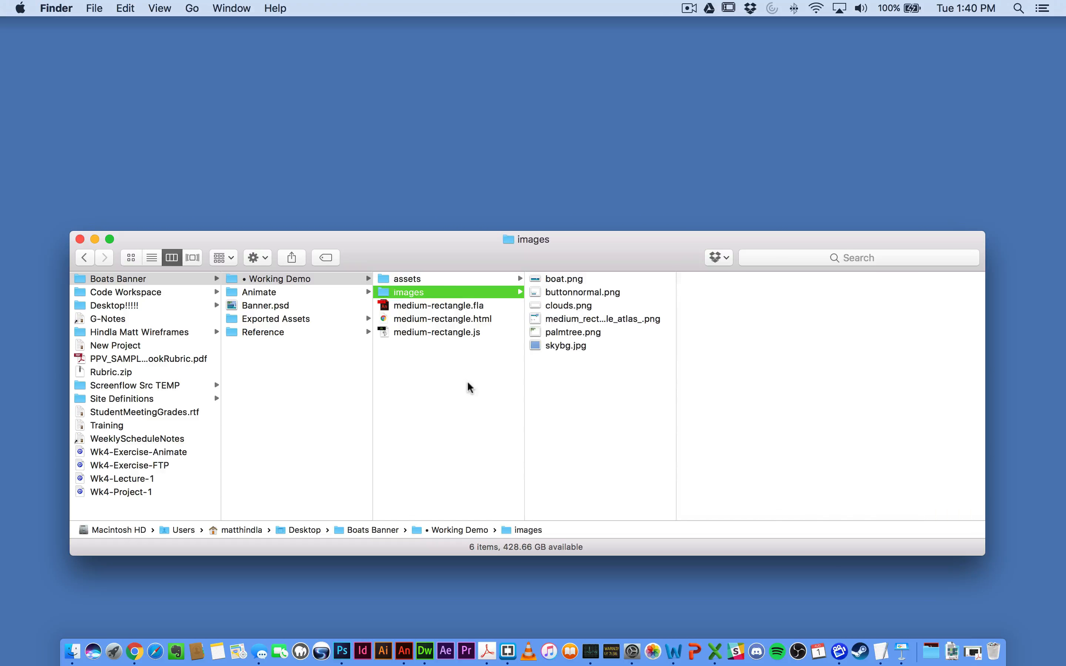
{"action": "left_click", "coordinate": [468, 381]}
{"action": "left_click", "coordinate": [448, 333]}
- Open medium-rectangle.html from the Working Demo folder in Brackets and view the code from the first line
{"action": "left_click", "coordinate": [445, 322]}
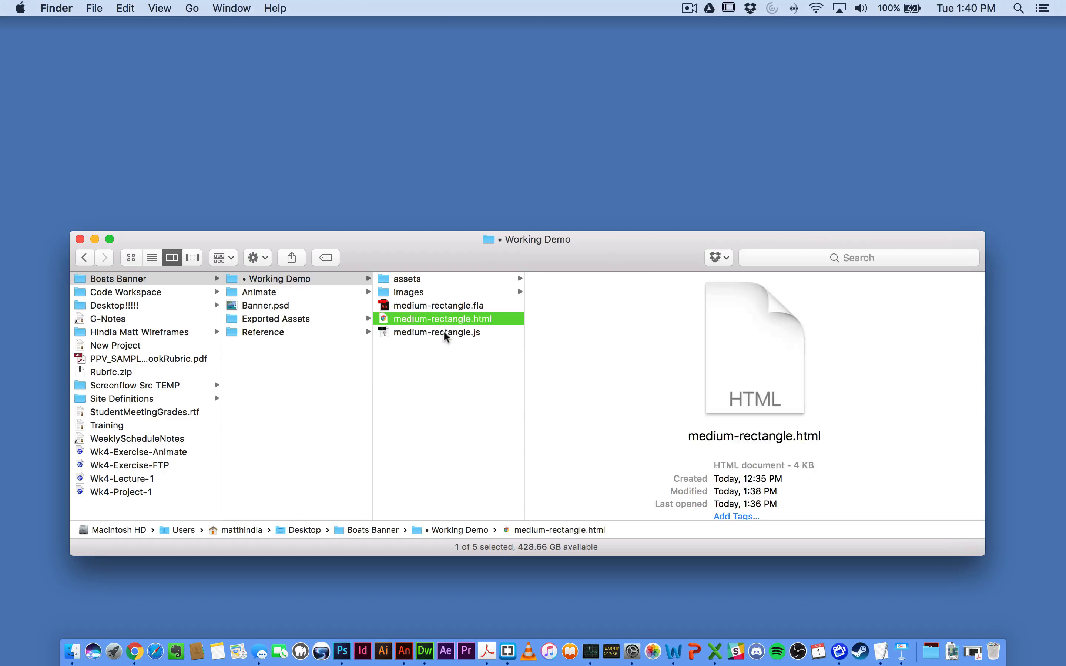
{"action": "left_click_drag", "start_coordinate": [427, 319], "coordinate": [508, 651]}
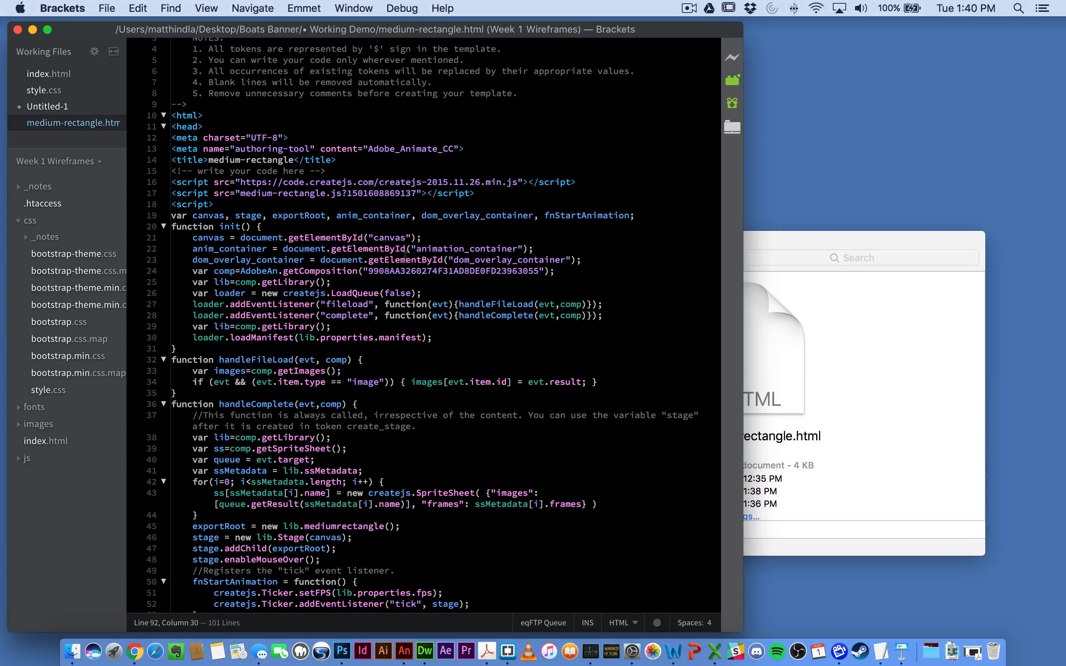
{"action": "scroll", "coordinate": [392, 251], "scroll_direction": "up", "scroll_amount": 2}
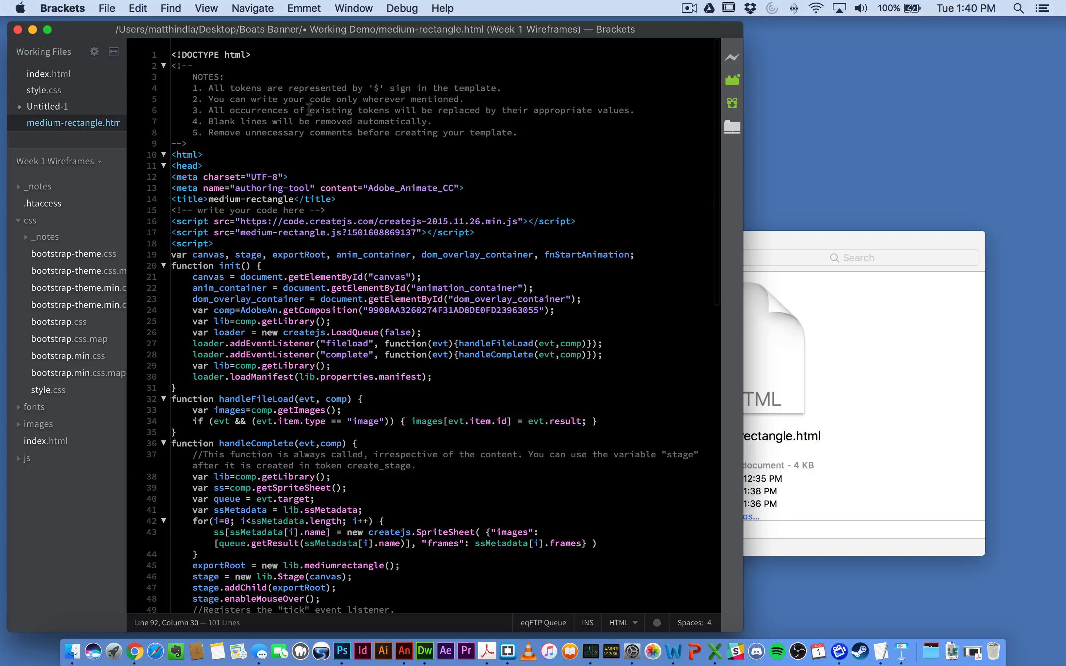
- In the Untitled-1 snippet file, add two more blank lines between the clickTag script and the link code
{"action": "left_click", "coordinate": [59, 106]}
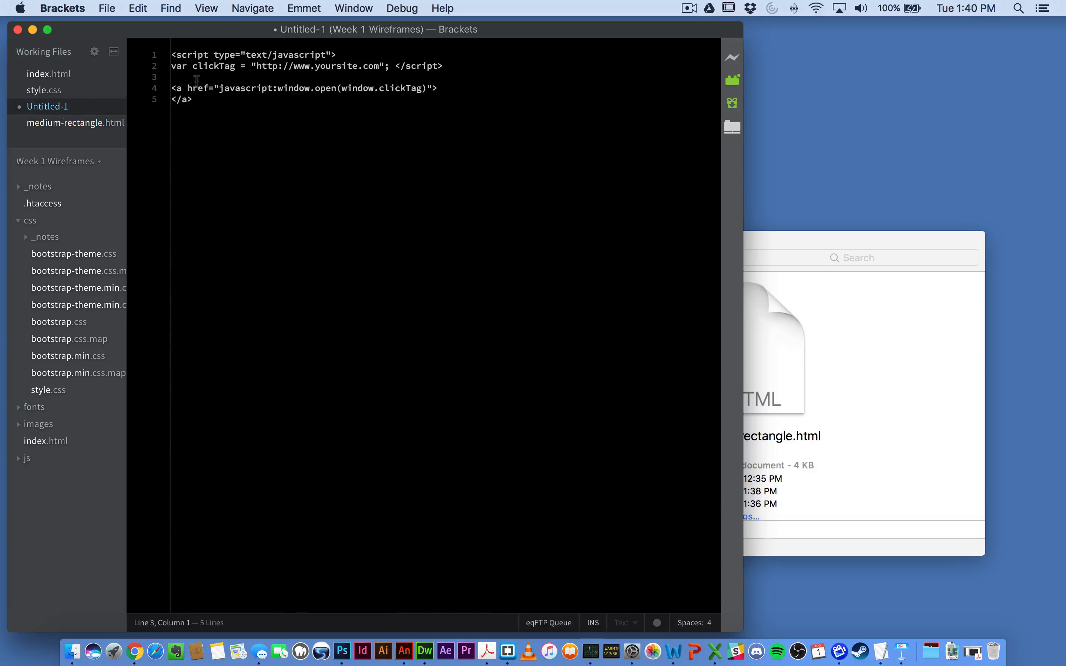
{"action": "key", "text": "Return"}
{"action": "key", "text": "Return"}
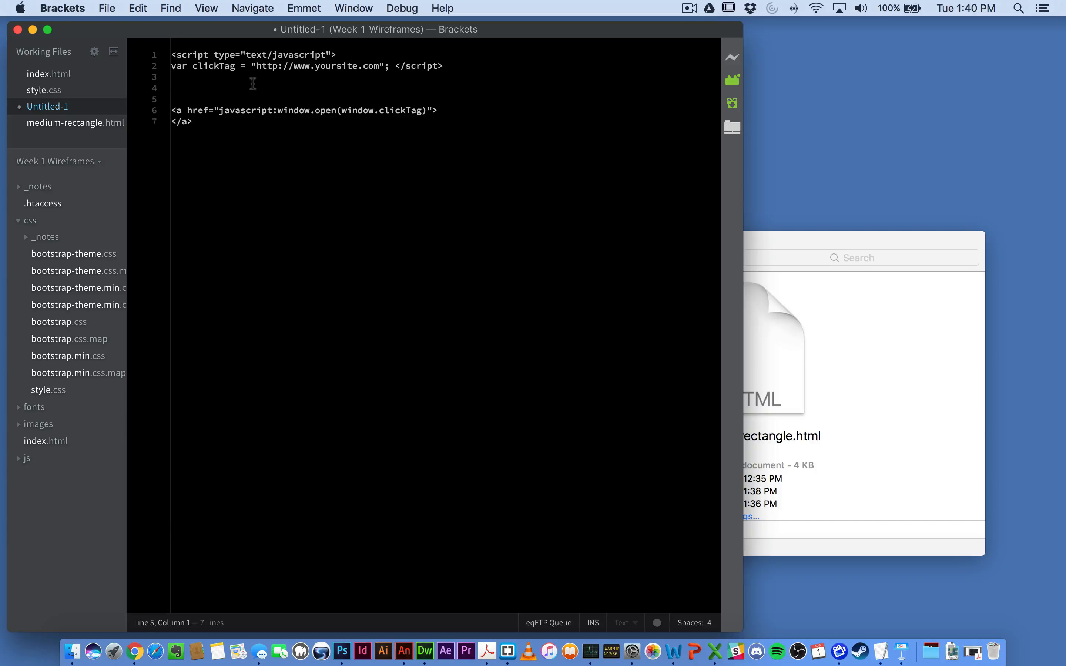
{"action": "key", "text": "Up"}
{"action": "key", "text": "Up"}
- Examine the clickTag script in Untitled-1, highlighting the whole block, the variable name and its placeholder web address
{"action": "mouse_move", "coordinate": [171, 55]}
{"action": "left_mouse_down"}
{"action": "mouse_move", "coordinate": [450, 61]}
{"action": "mouse_move", "coordinate": [160, 39]}
{"action": "left_mouse_up"}
{"action": "left_click", "coordinate": [455, 61]}
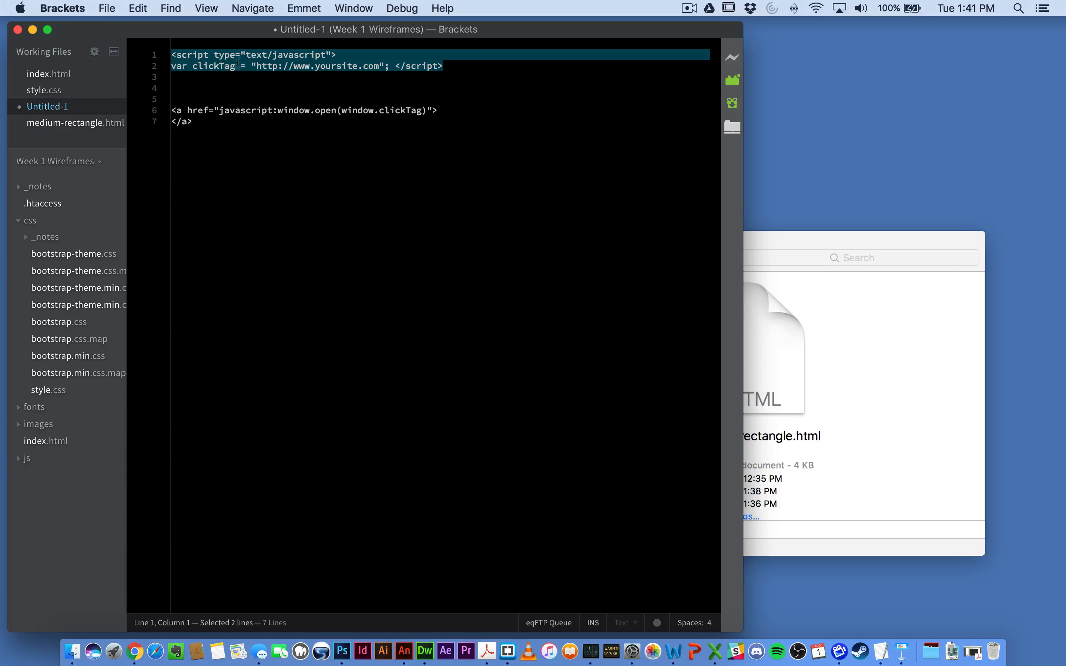
{"action": "left_click", "coordinate": [245, 87]}
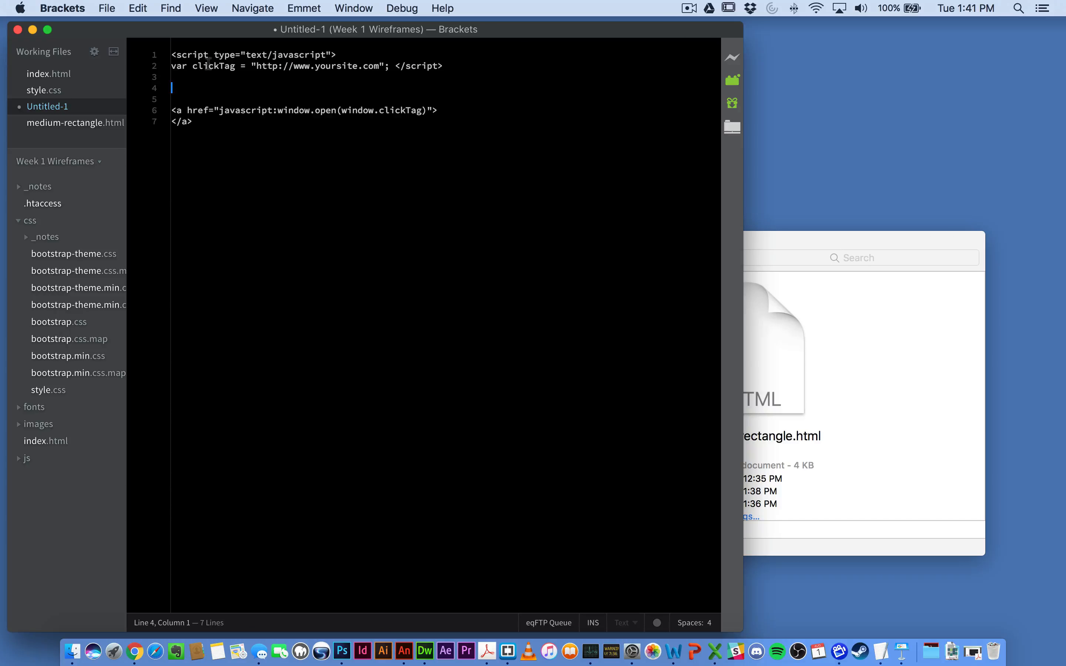
{"action": "left_click_drag", "start_coordinate": [194, 66], "coordinate": [241, 66]}
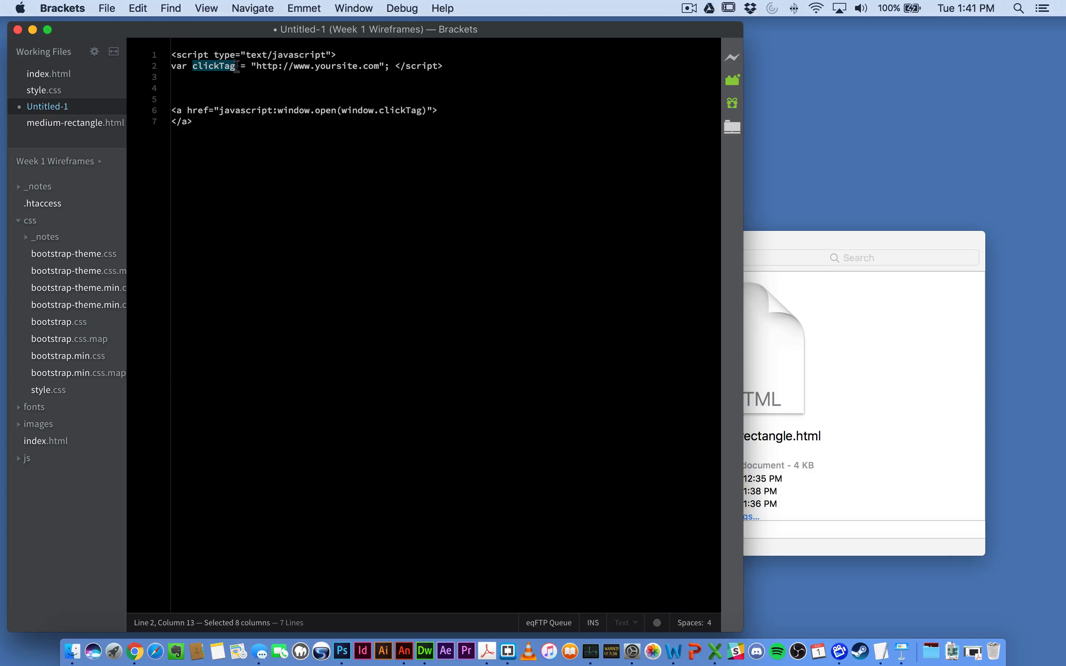
{"action": "left_click", "coordinate": [229, 87]}
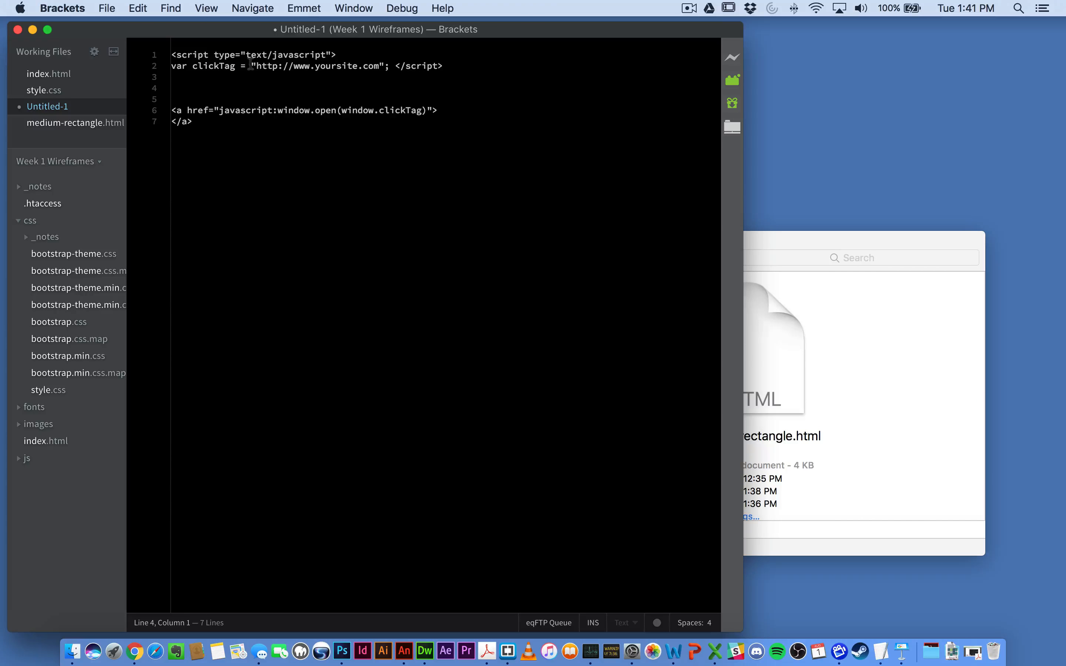
{"action": "left_click_drag", "start_coordinate": [256, 65], "coordinate": [396, 64]}
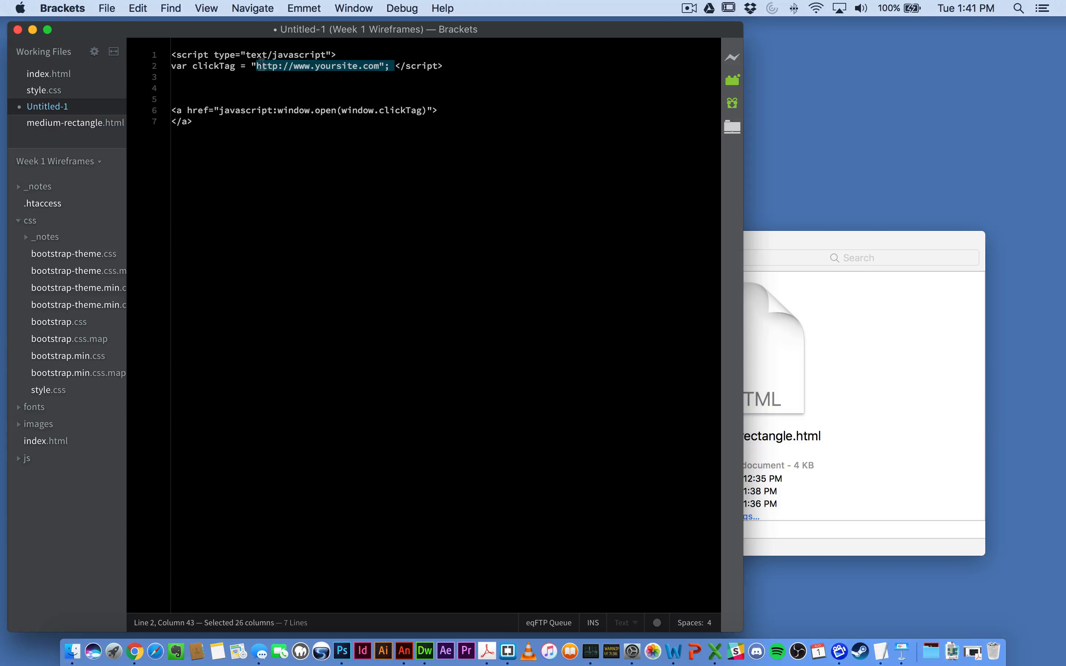
{"action": "left_click", "coordinate": [284, 66]}
{"action": "left_click_drag", "start_coordinate": [261, 66], "coordinate": [363, 67]}
{"action": "left_click", "coordinate": [363, 66]}
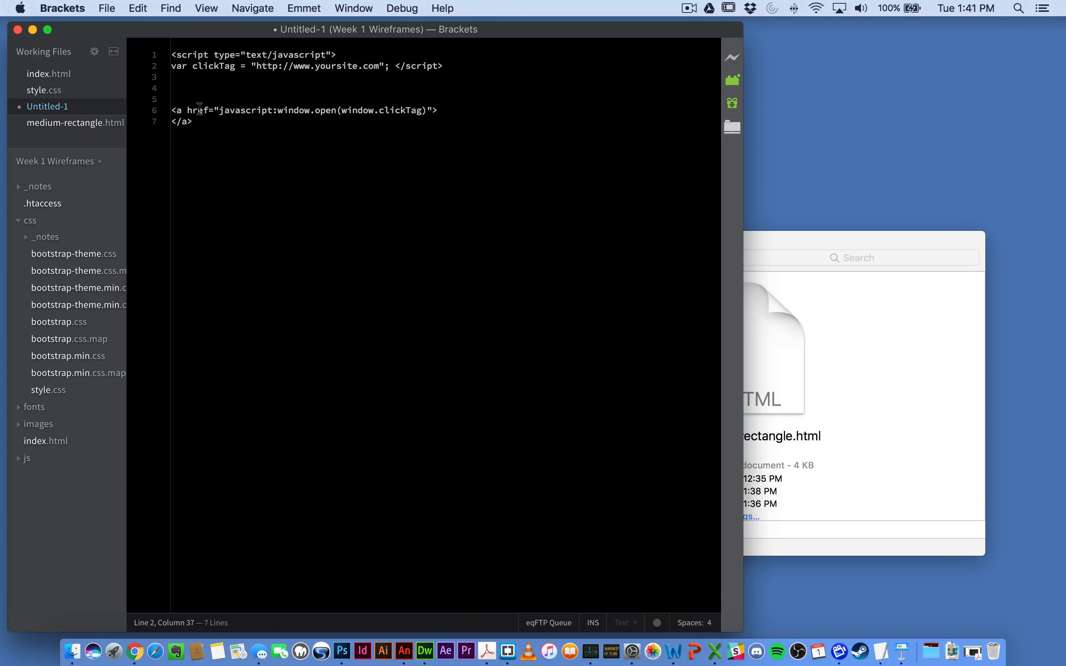
- Examine the anchor code in Untitled-1, highlighting its href and the window.clickTag reference
{"action": "left_click_drag", "start_coordinate": [197, 111], "coordinate": [369, 110]}
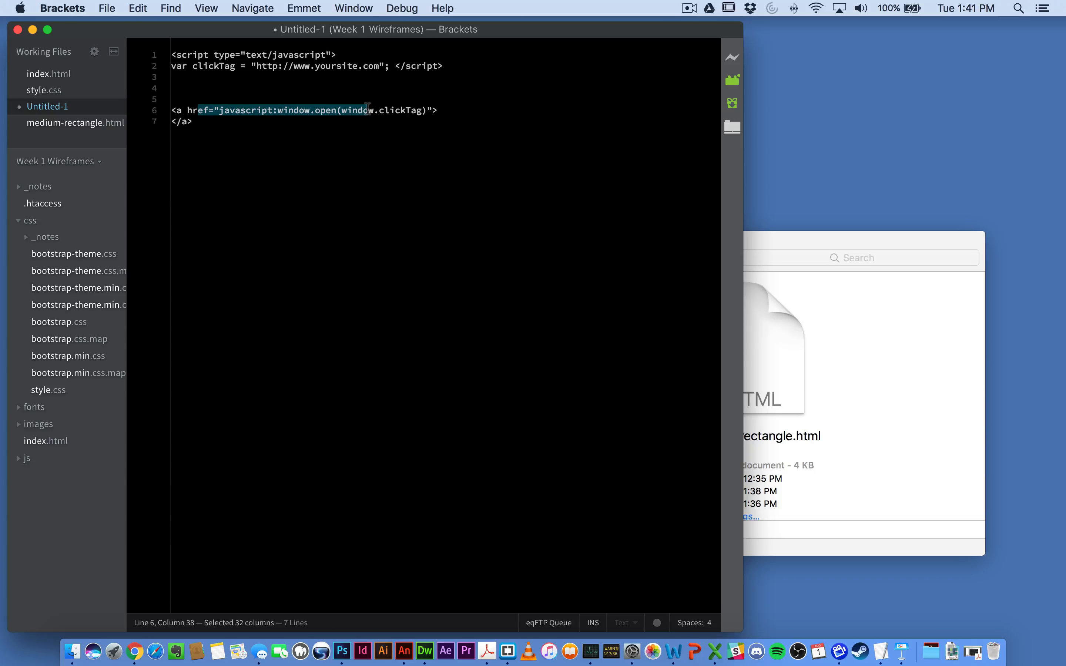
{"action": "left_click", "coordinate": [369, 111]}
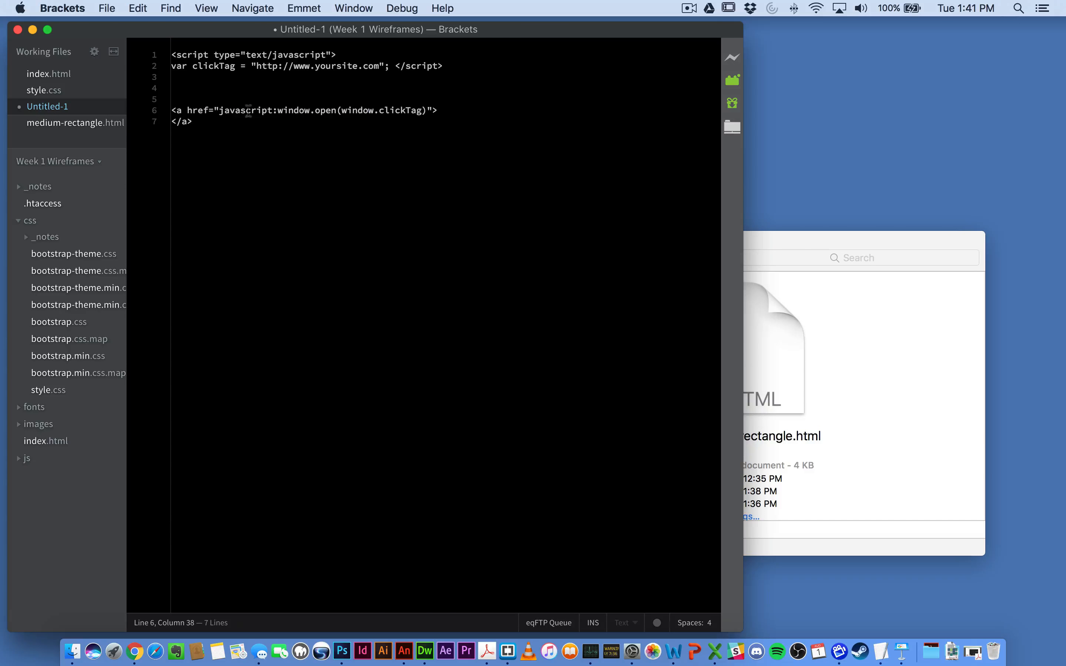
{"action": "left_click_drag", "start_coordinate": [438, 110], "coordinate": [342, 110]}
{"action": "left_click", "coordinate": [370, 110]}
{"action": "left_click", "coordinate": [134, 652]}
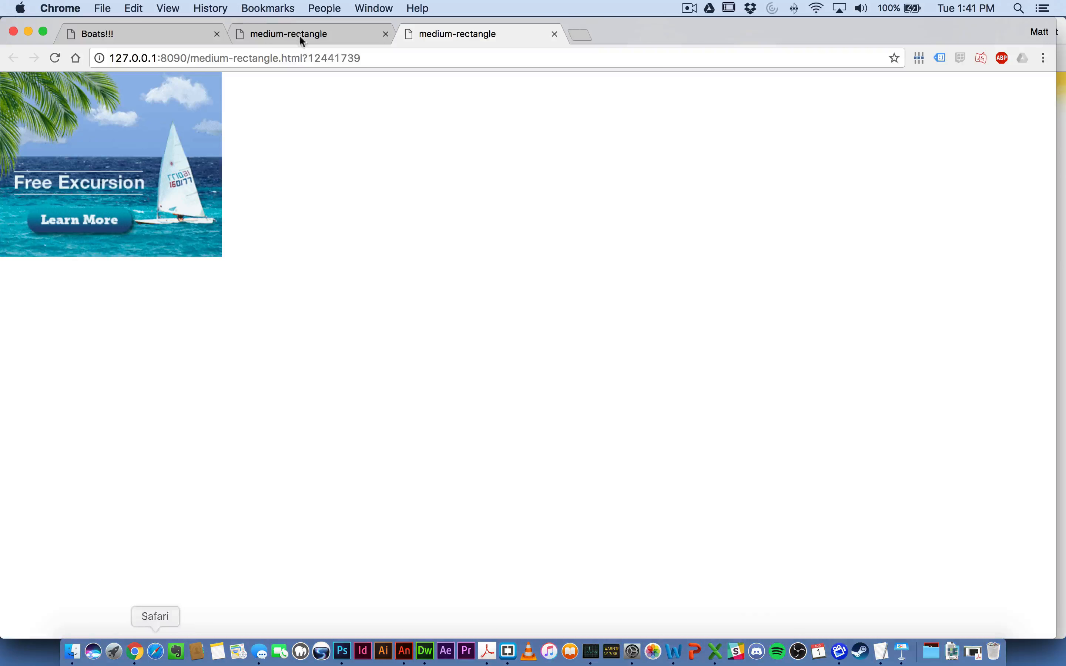
{"action": "left_click", "coordinate": [188, 33]}
{"action": "left_click", "coordinate": [226, 58]}
{"action": "key", "text": "super+c"}
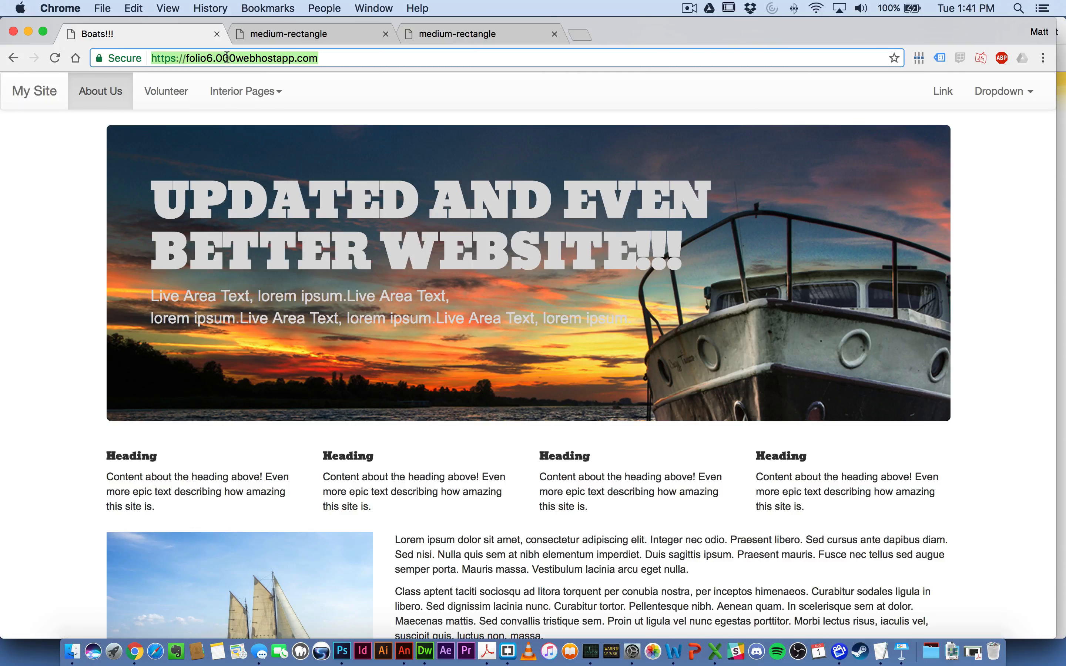
{"action": "key", "text": "super+Tab"}
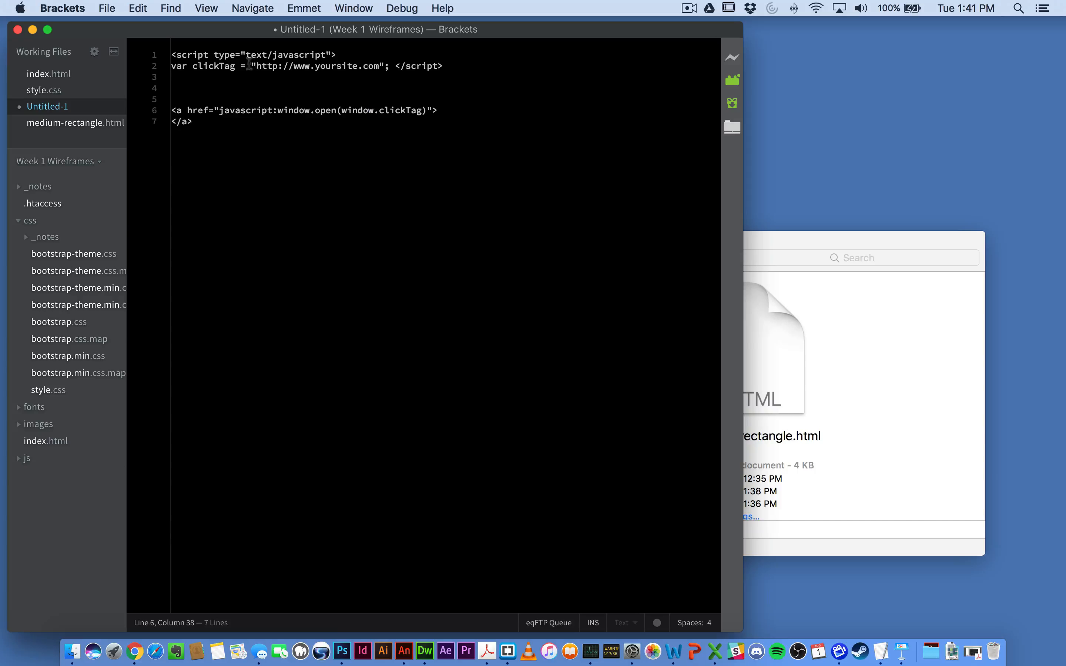
{"action": "left_click_drag", "start_coordinate": [257, 60], "coordinate": [383, 60]}
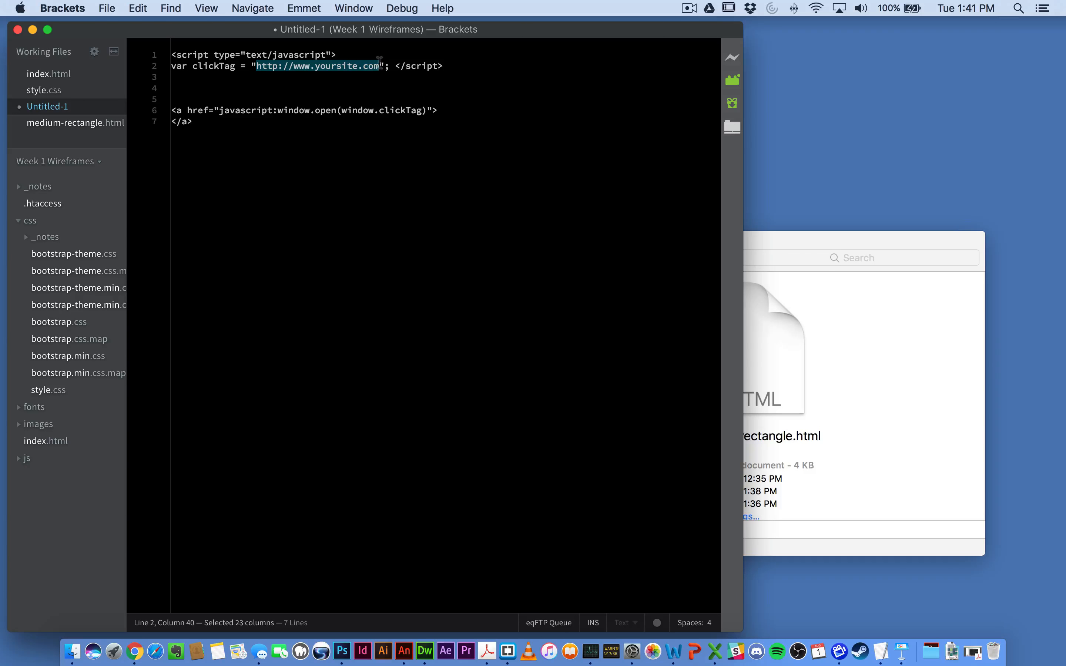
{"action": "key", "text": "super+v"}
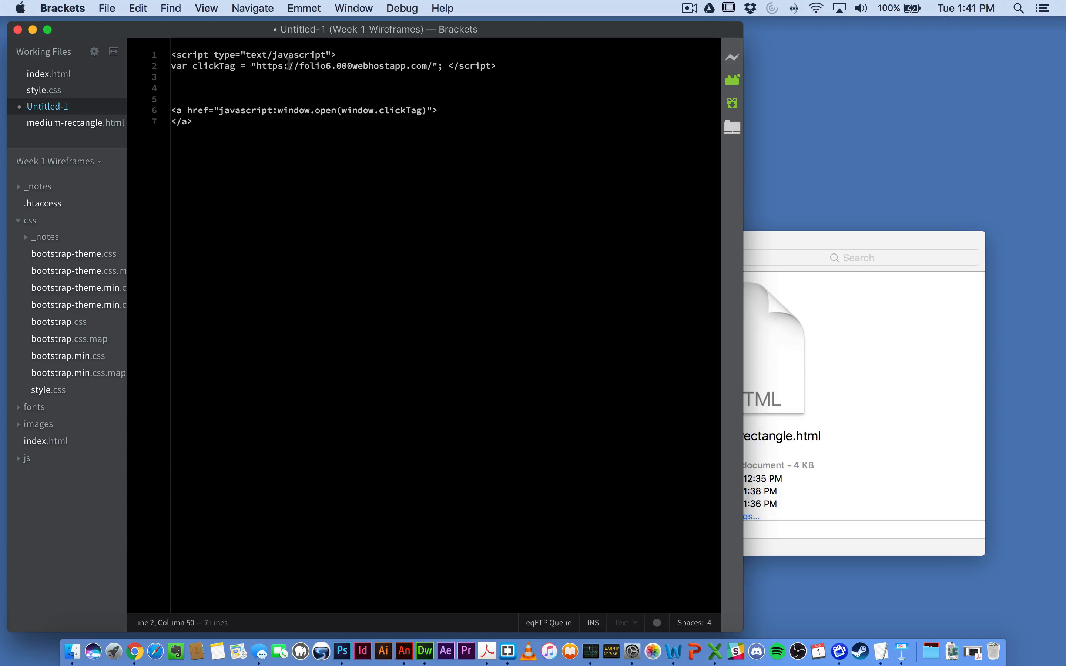
- Copy the clickTag script into medium-rectangle.html between the last "write your code here" comment and the closing head tag, and save the file
{"action": "left_click_drag", "start_coordinate": [173, 53], "coordinate": [502, 67]}
{"action": "key", "text": "super+c"}
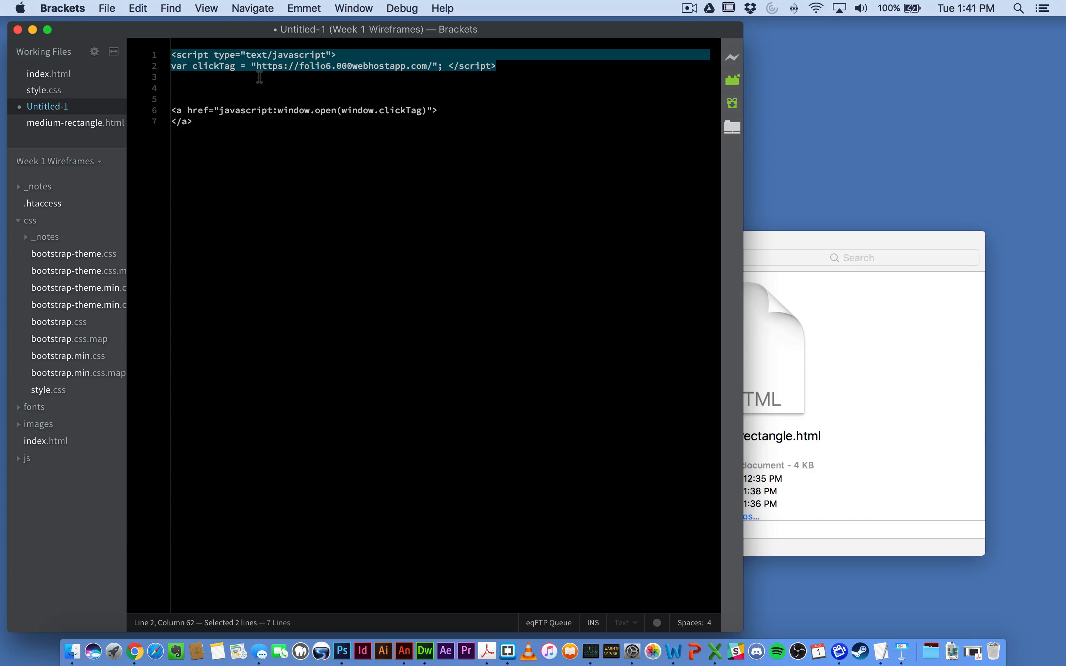
{"action": "left_click", "coordinate": [53, 123]}
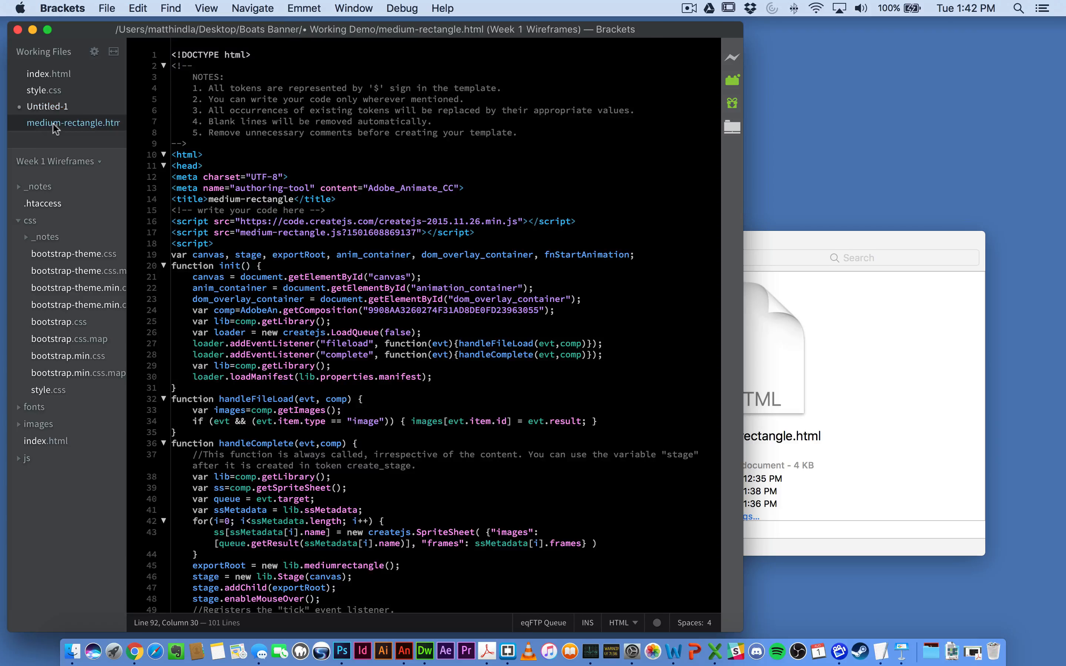
{"action": "scroll", "coordinate": [322, 188], "scroll_direction": "down", "scroll_amount": 10}
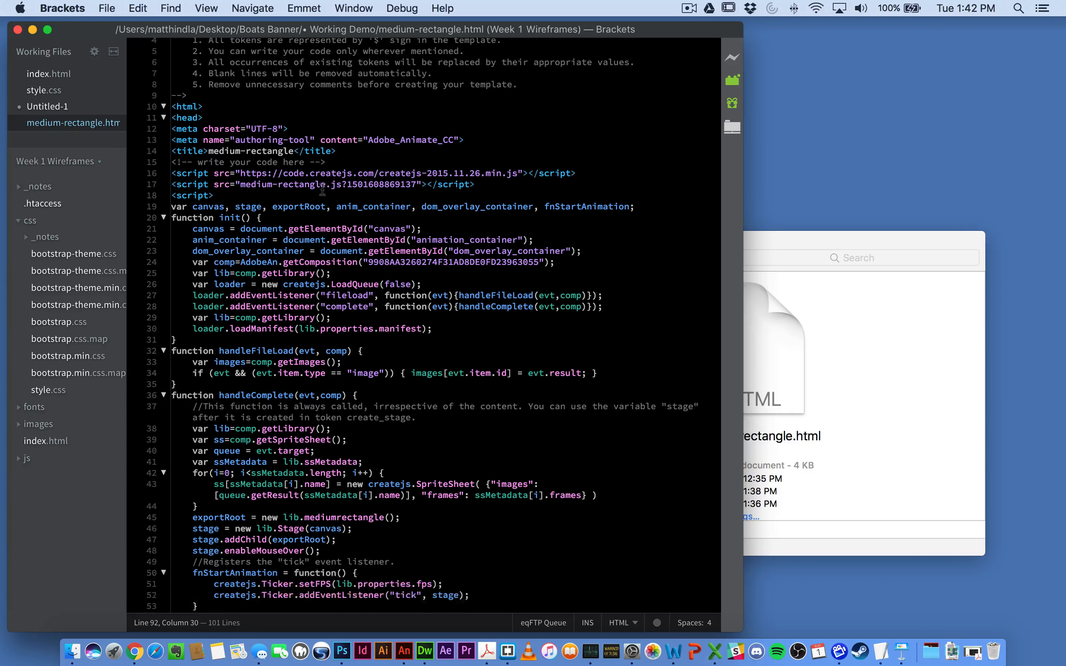
{"action": "scroll", "coordinate": [322, 190], "scroll_direction": "down", "scroll_amount": 4}
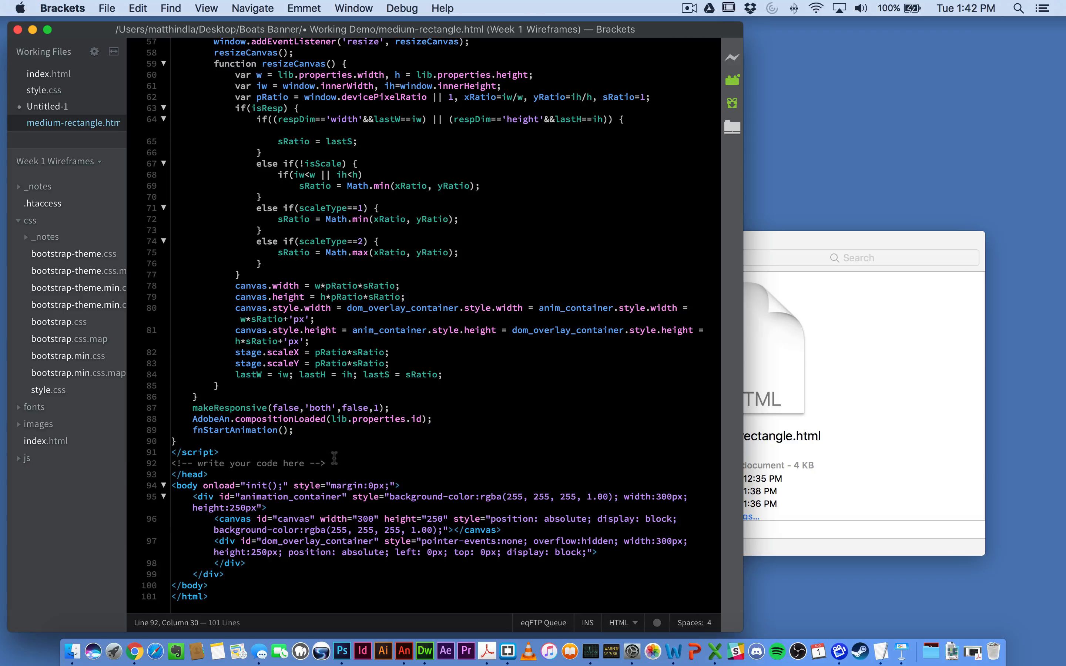
{"action": "key", "text": "Return"}
{"action": "key", "text": "Return"}
{"action": "key", "text": "Return"}
{"action": "key", "text": "Return"}
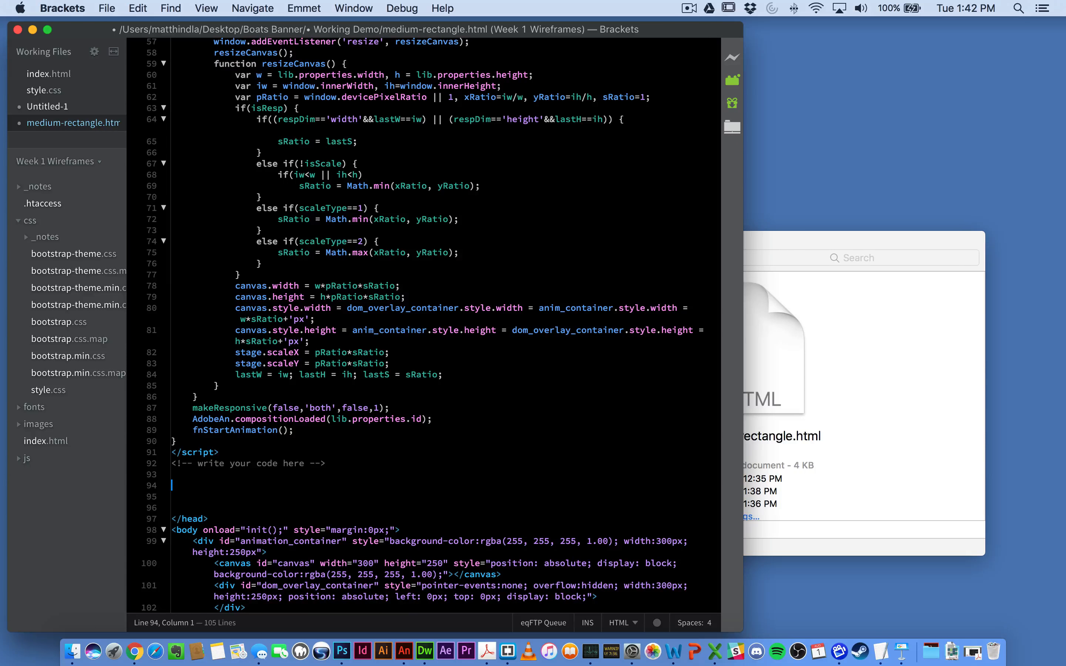
{"action": "key", "text": "super+v"}
{"action": "key", "text": "Down"}
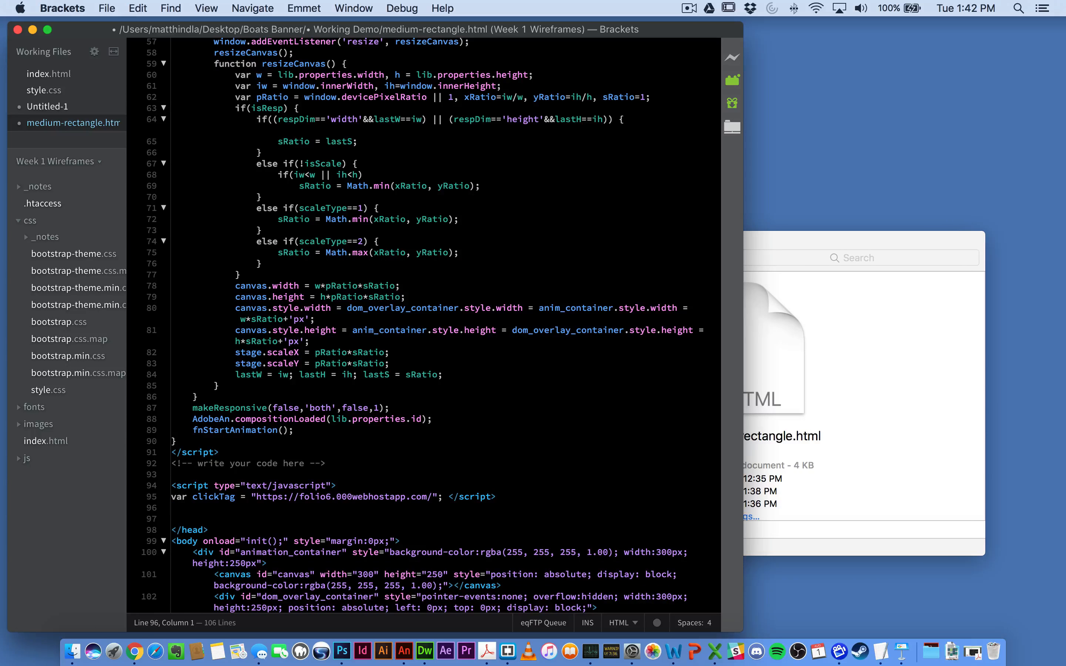
{"action": "key", "text": "BackSpace"}
{"action": "key", "text": "super+s"}
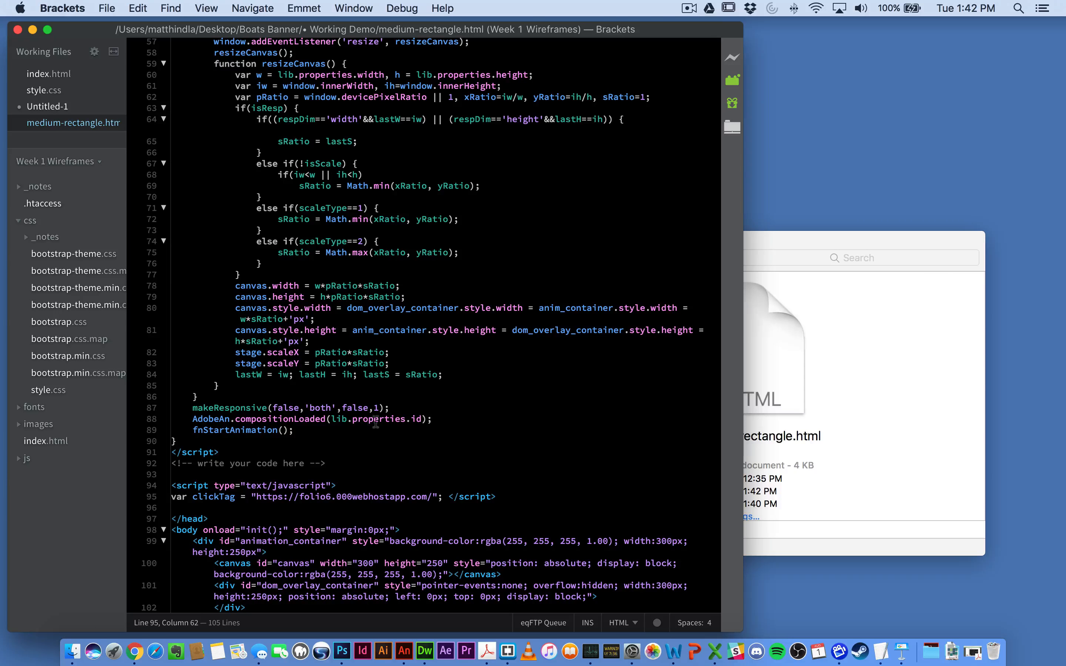
- Insert an opening <a> tag on its own line directly above the animation_container div in the body
{"action": "scroll", "coordinate": [376, 421], "scroll_direction": "down", "scroll_amount": 2}
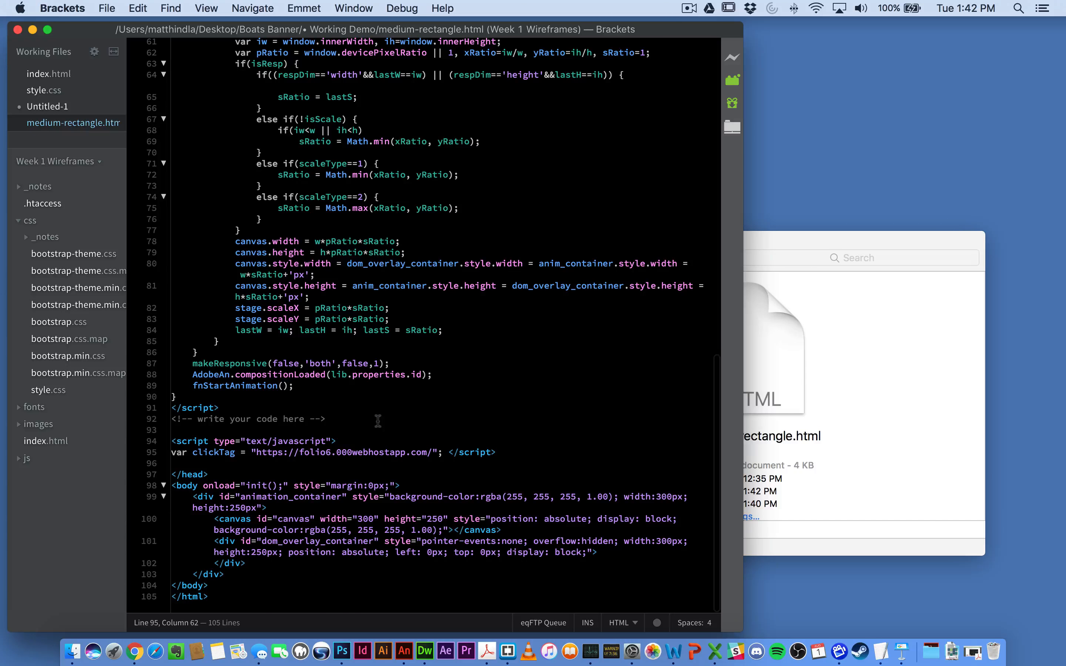
{"action": "left_click", "coordinate": [198, 497]}
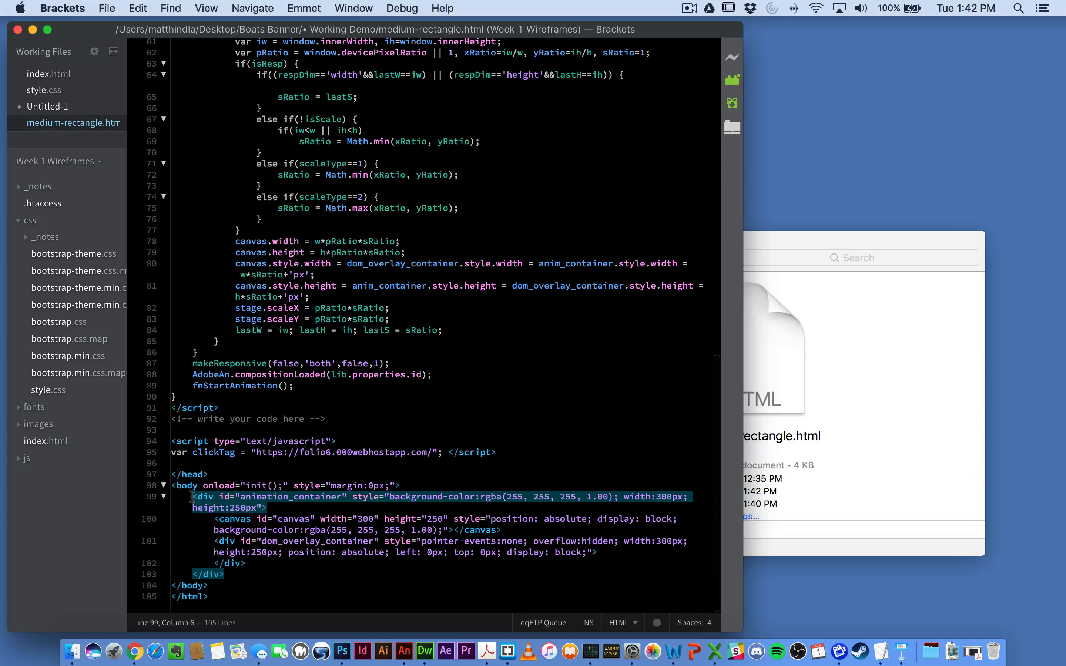
{"action": "left_click_drag", "start_coordinate": [195, 490], "coordinate": [195, 492]}
{"action": "left_click", "coordinate": [197, 496]}
{"action": "key", "text": "Left"}
{"action": "key", "text": "Return"}
{"action": "key", "text": "Return"}
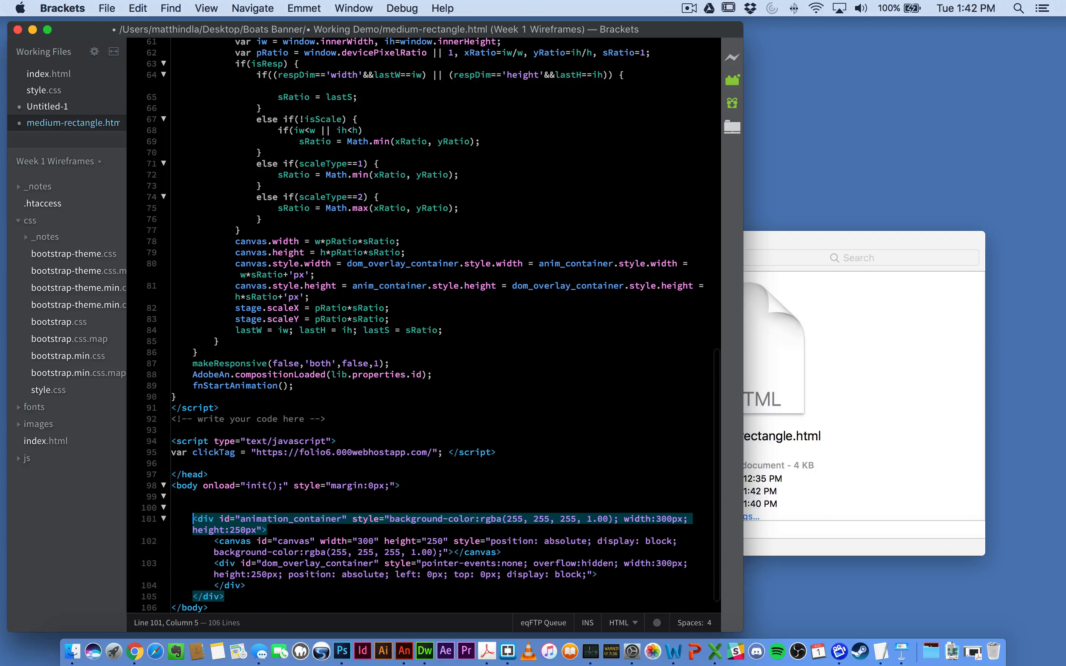
{"action": "key", "text": "Up"}
{"action": "type", "text": "<a>"}
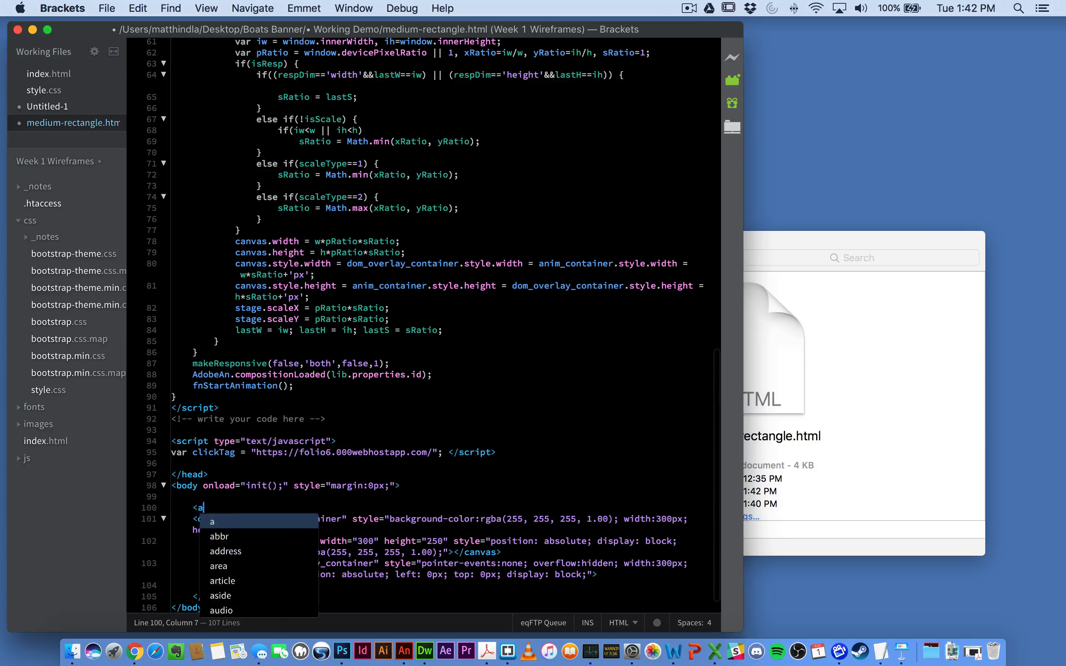
- Move the closing </a> tag to a new line below the animation_container's closing div tag and save the file
{"action": "key", "text": "shift+End"}
{"action": "key", "text": "super+x"}
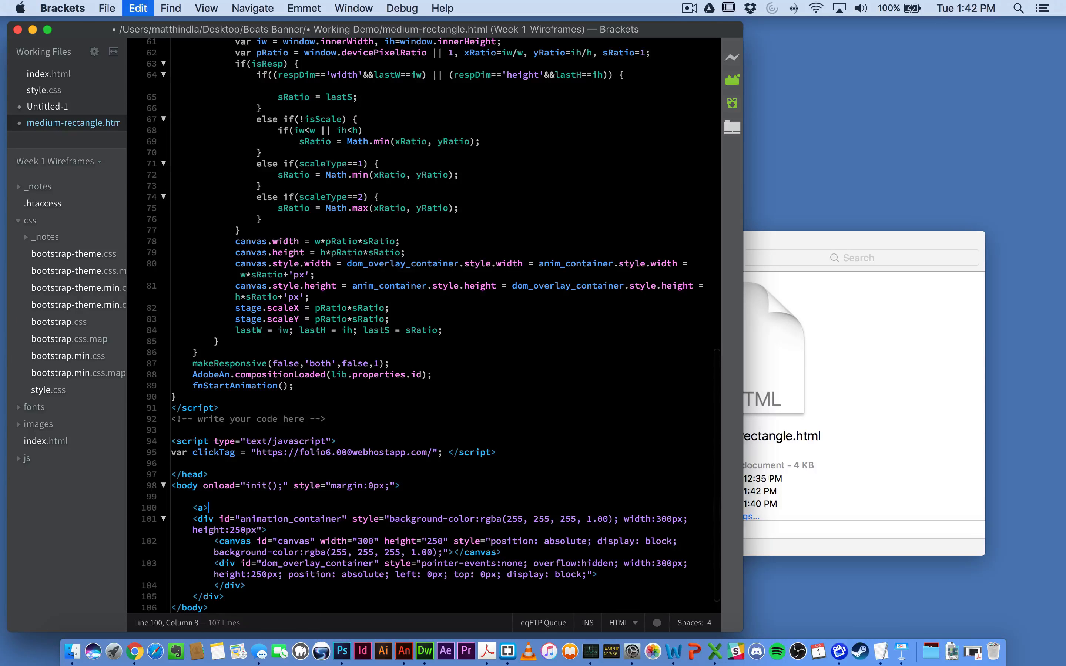
{"action": "scroll", "coordinate": [232, 561], "scroll_direction": "down", "scroll_amount": 1}
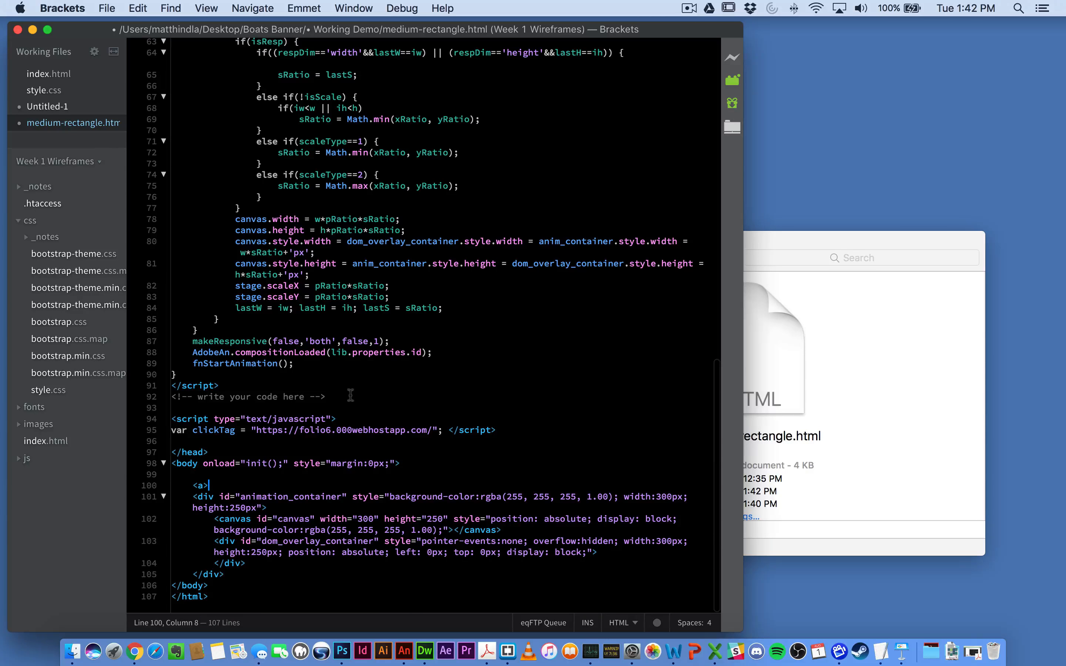
{"action": "left_click", "coordinate": [231, 574]}
{"action": "key", "text": "Return"}
{"action": "key", "text": "super+v"}
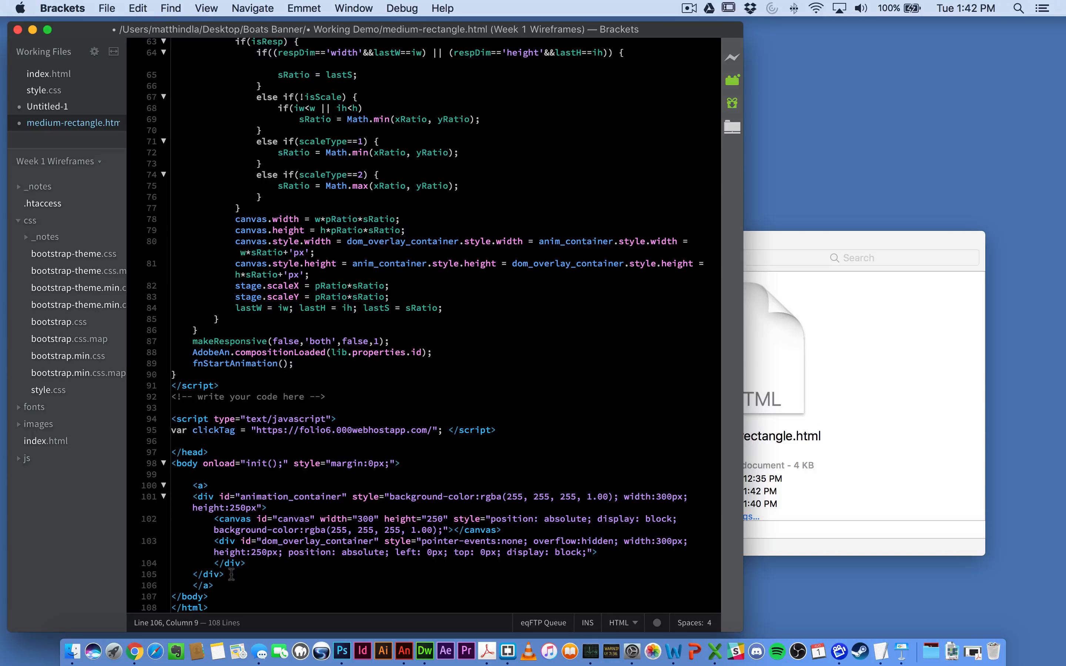
{"action": "left_click_drag", "start_coordinate": [245, 563], "coordinate": [214, 541]}
{"action": "key", "text": "super+s"}
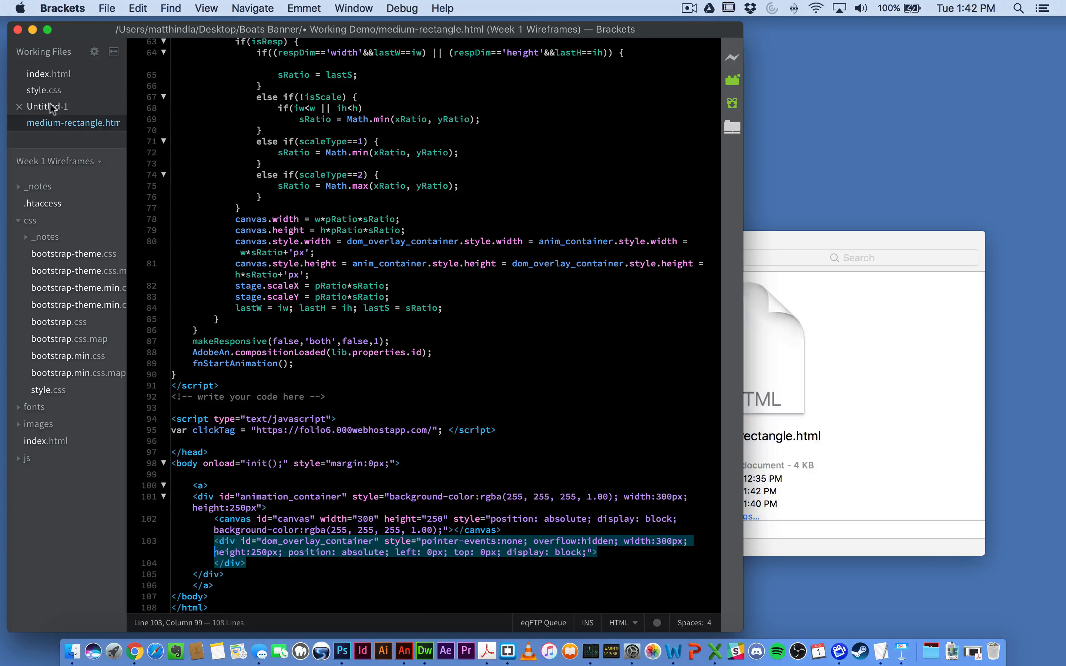
- Copy the href="javascript:window.open(window.clickTag)" attribute from Untitled-1 into the opening <a> tag of medium-rectangle.html and save the file
{"action": "left_click", "coordinate": [52, 107]}
{"action": "left_click", "coordinate": [187, 109]}
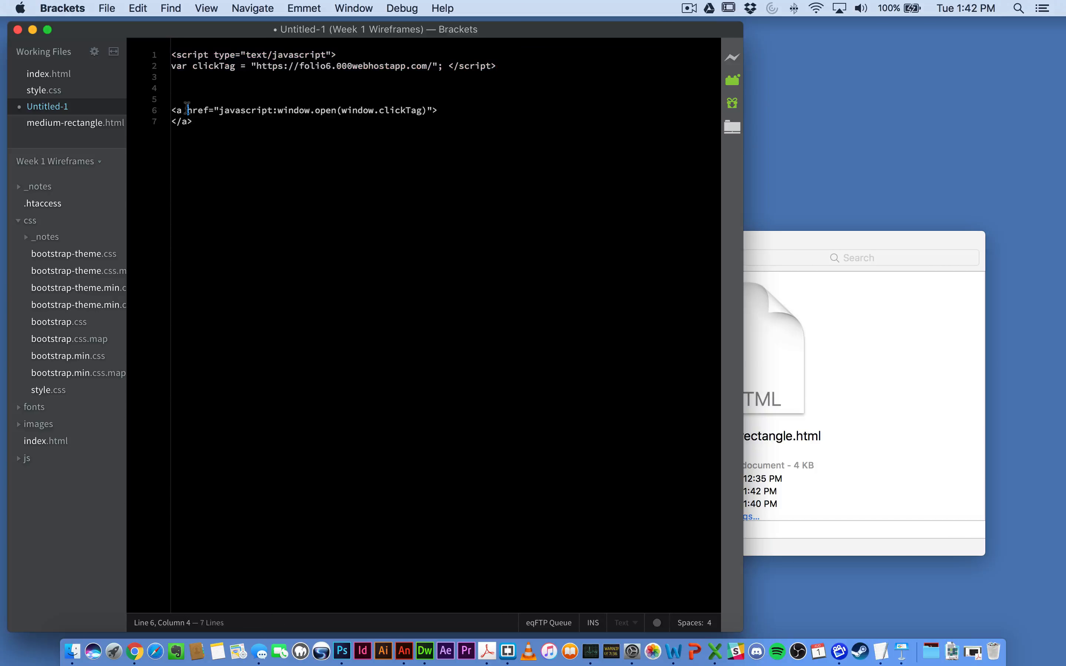
{"action": "left_click_drag", "start_coordinate": [187, 110], "coordinate": [434, 110]}
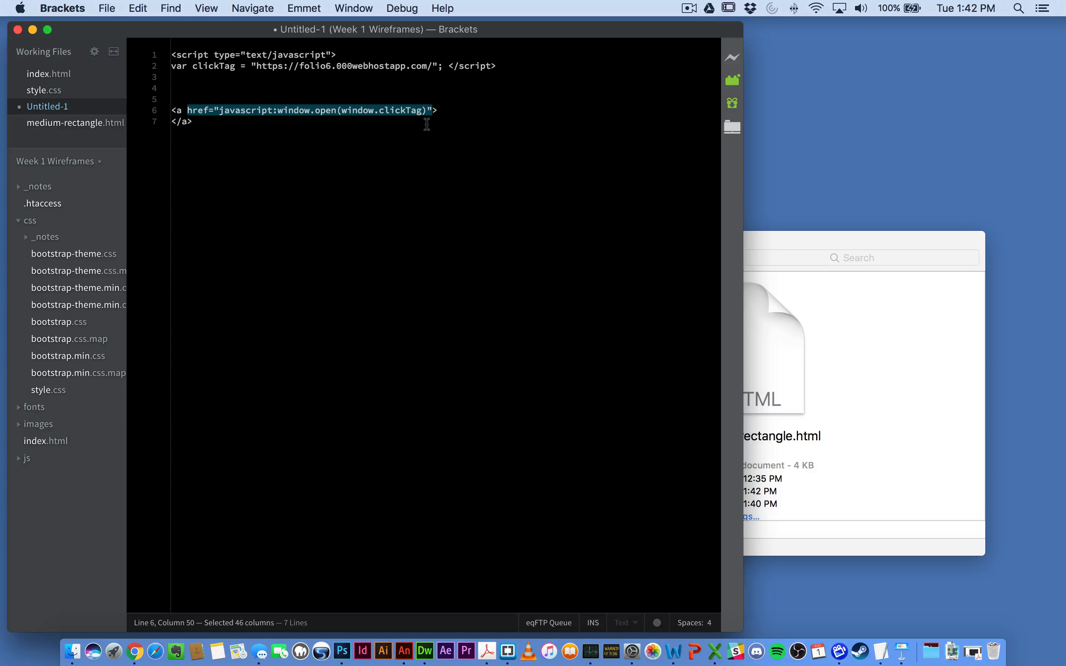
{"action": "left_click", "coordinate": [99, 124]}
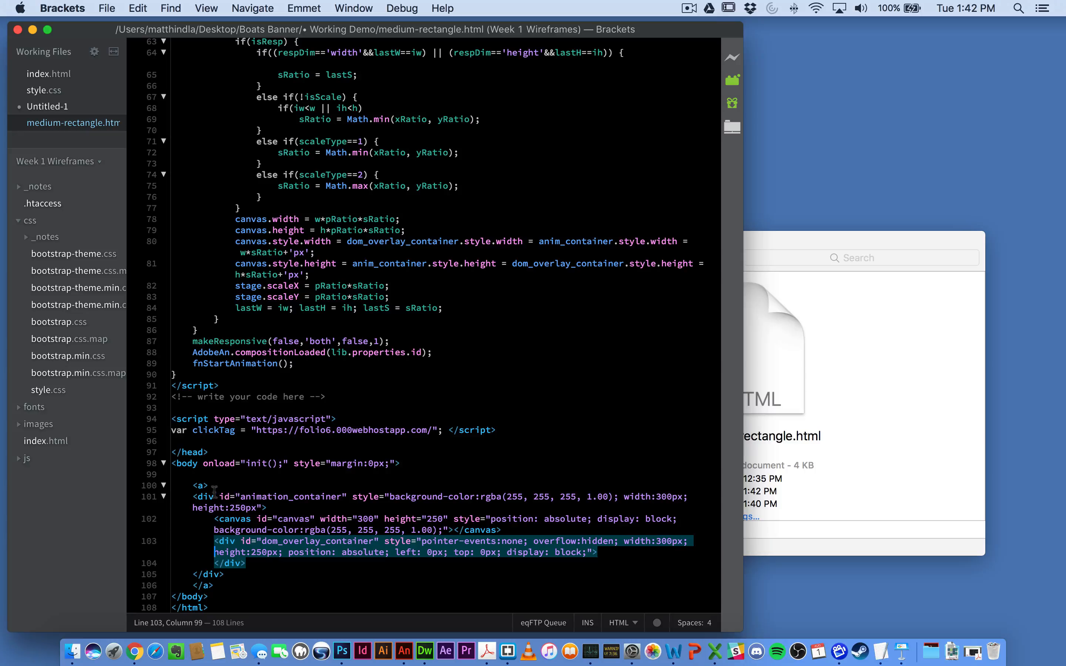
{"action": "left_click", "coordinate": [204, 485]}
{"action": "key", "text": "cmd+v"}
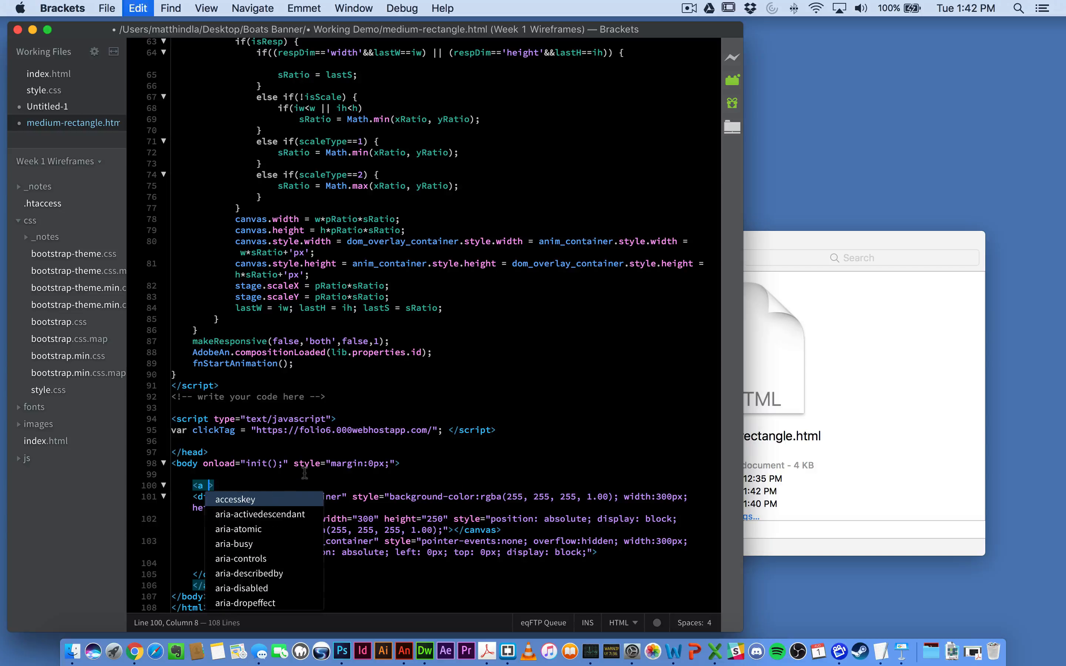
{"action": "key", "text": "cmd+s"}
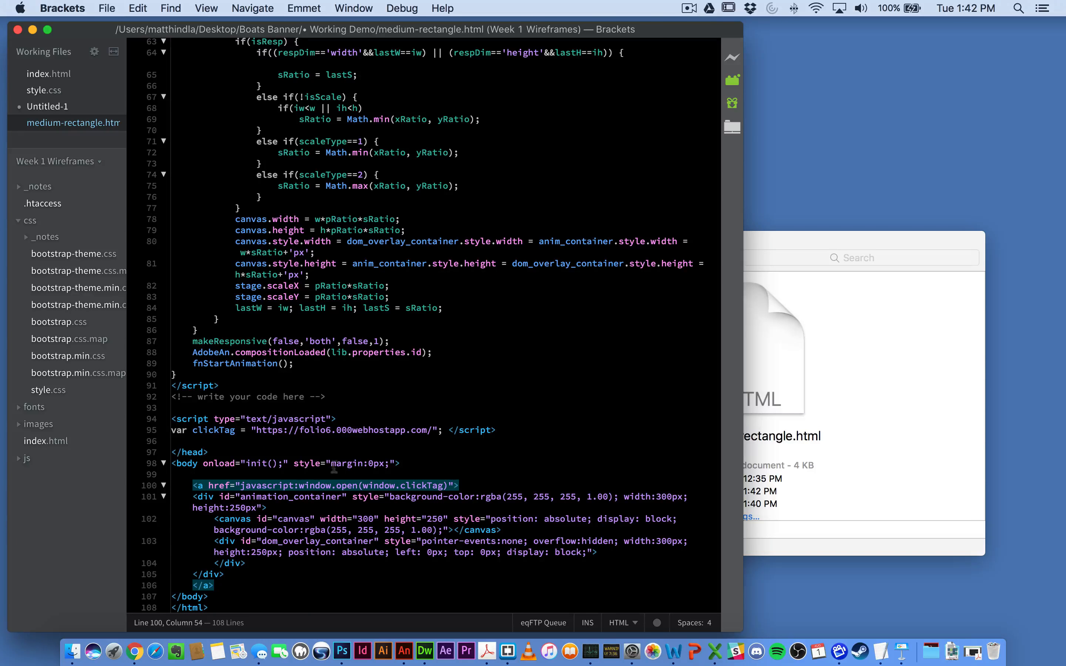
{"action": "left_click", "coordinate": [448, 438]}
{"action": "scroll", "coordinate": [448, 437], "scroll_direction": "down", "scroll_amount": 1}
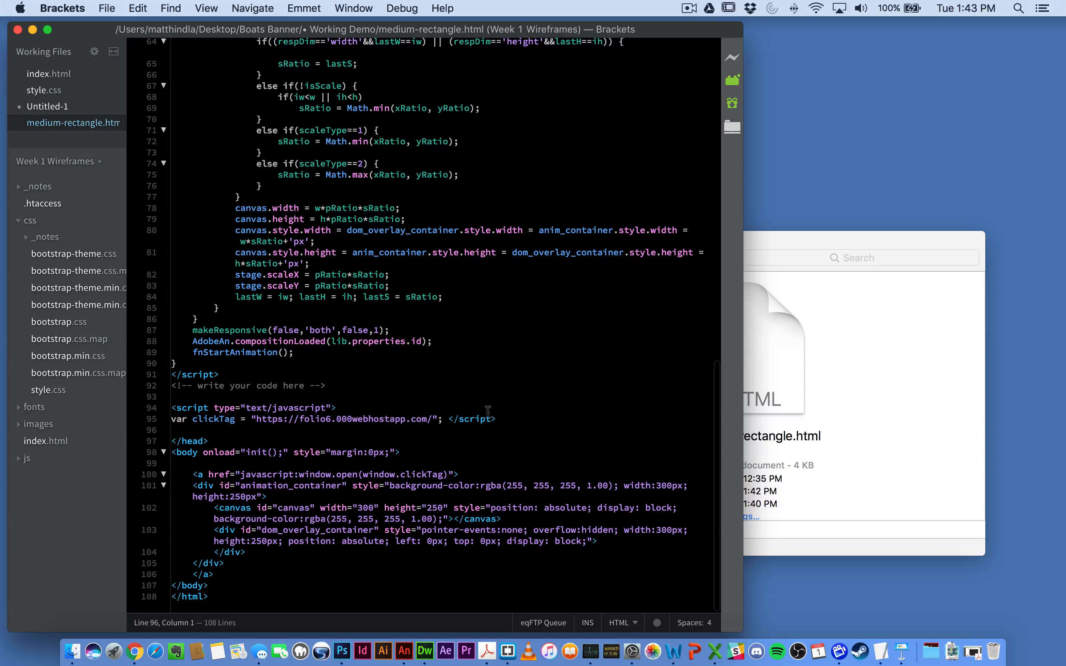
- Open medium-rectangle.html from the Working Demo folder in Chrome and test the banner's Learn More link twice, closing the first opened page in between
{"action": "key", "text": "cmd+h"}
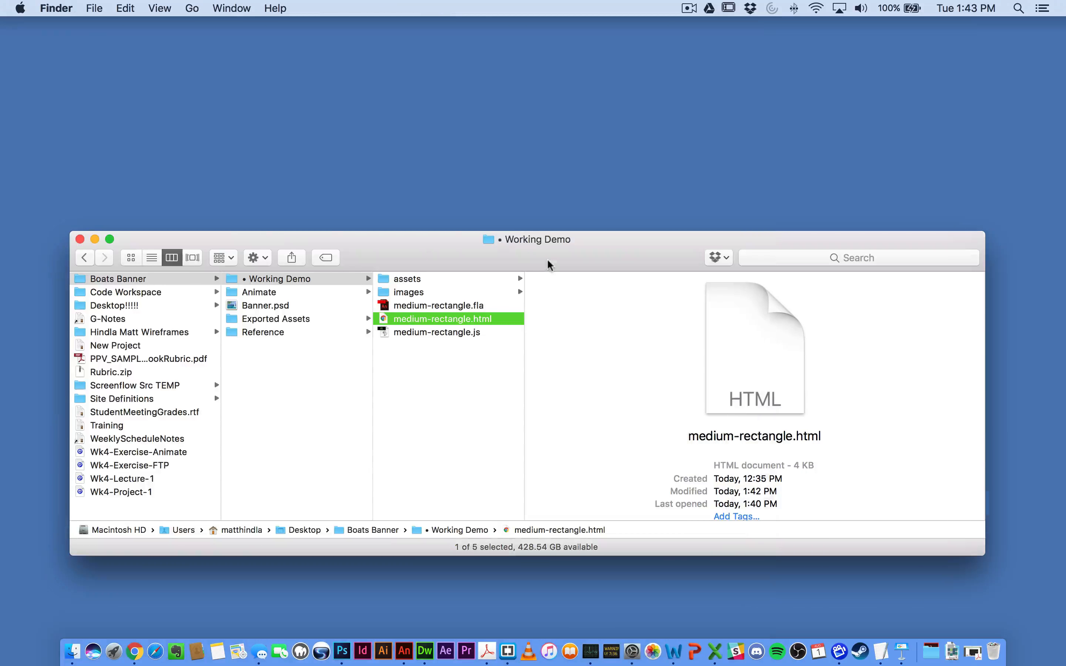
{"action": "left_click", "coordinate": [468, 388]}
{"action": "double_click", "coordinate": [469, 317]}
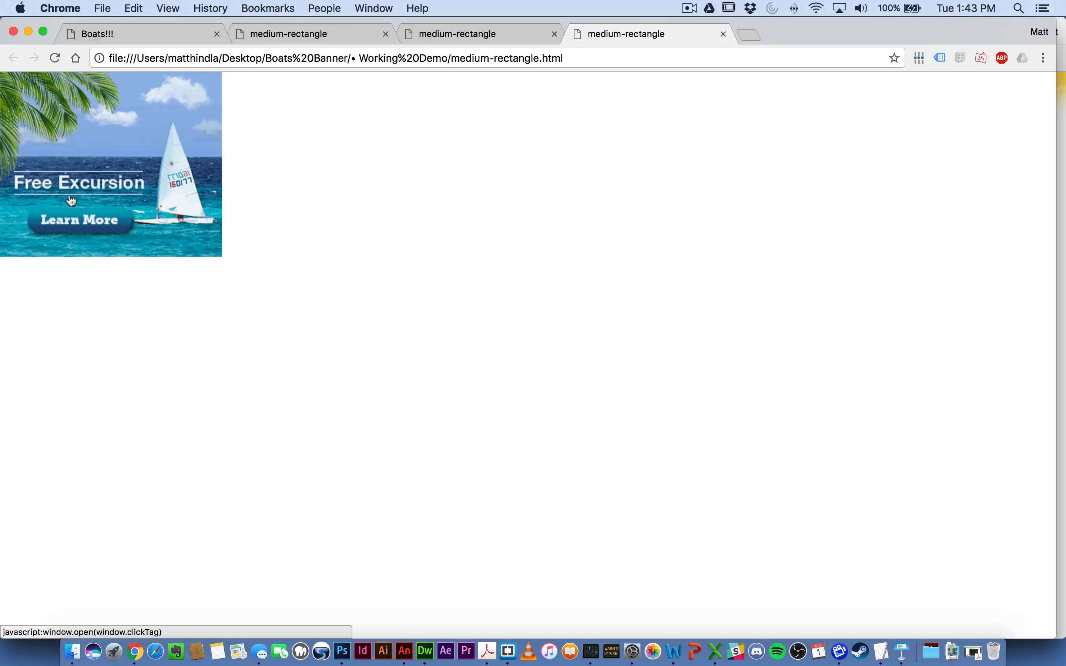
{"action": "left_click", "coordinate": [82, 233]}
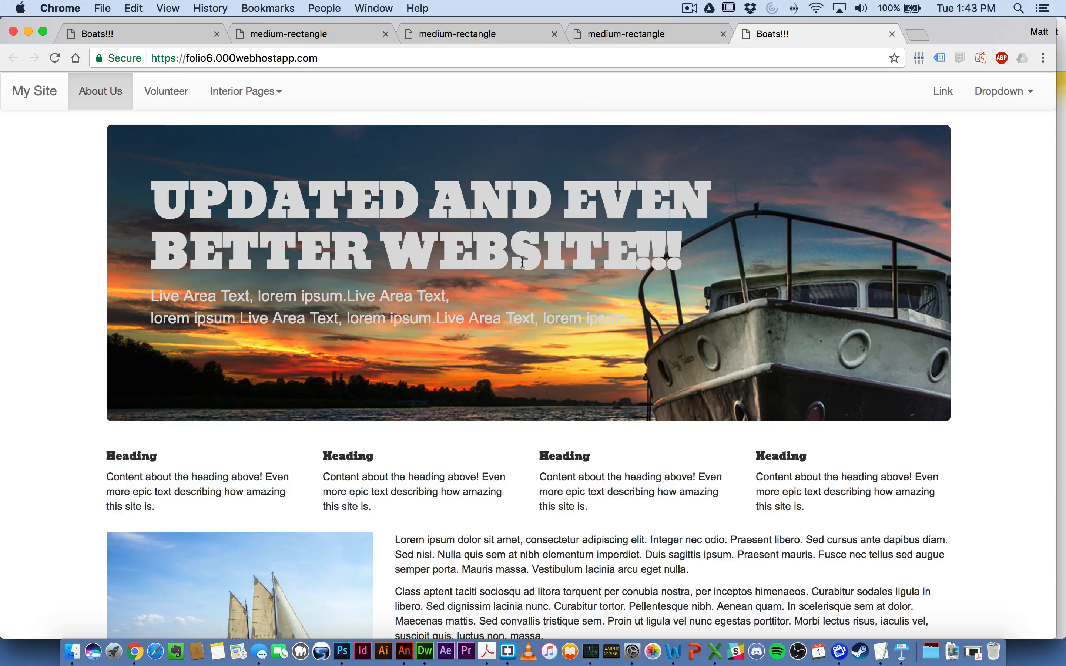
{"action": "scroll", "coordinate": [531, 213], "scroll_direction": "down", "scroll_amount": 5}
{"action": "scroll", "coordinate": [531, 214], "scroll_direction": "up", "scroll_amount": 5}
{"action": "left_click", "coordinate": [892, 34]}
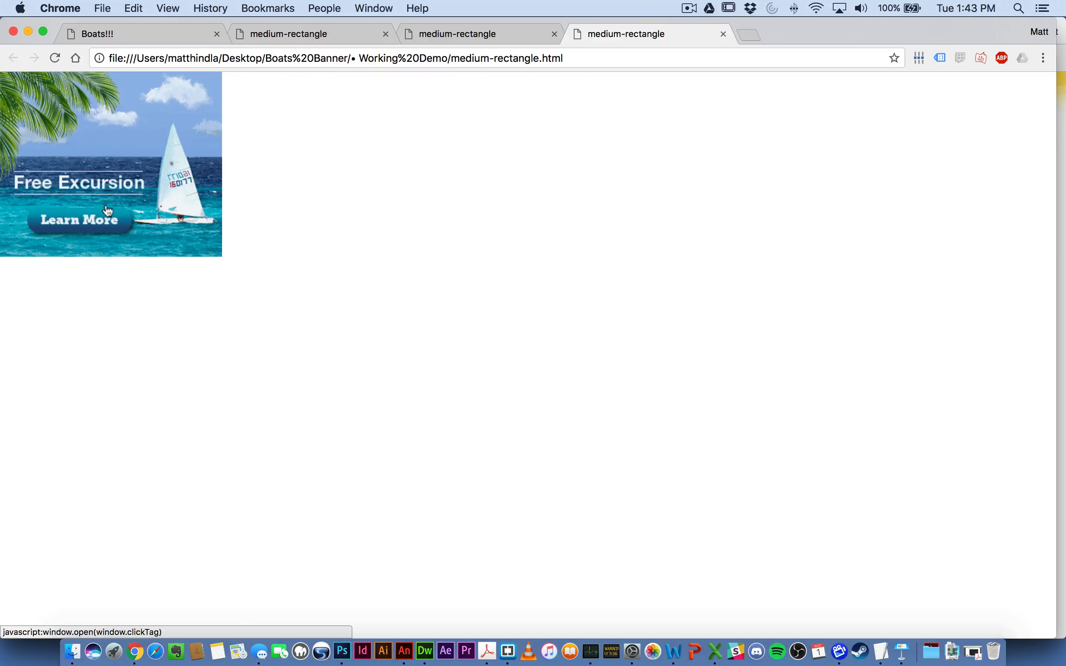
{"action": "left_click", "coordinate": [104, 217]}
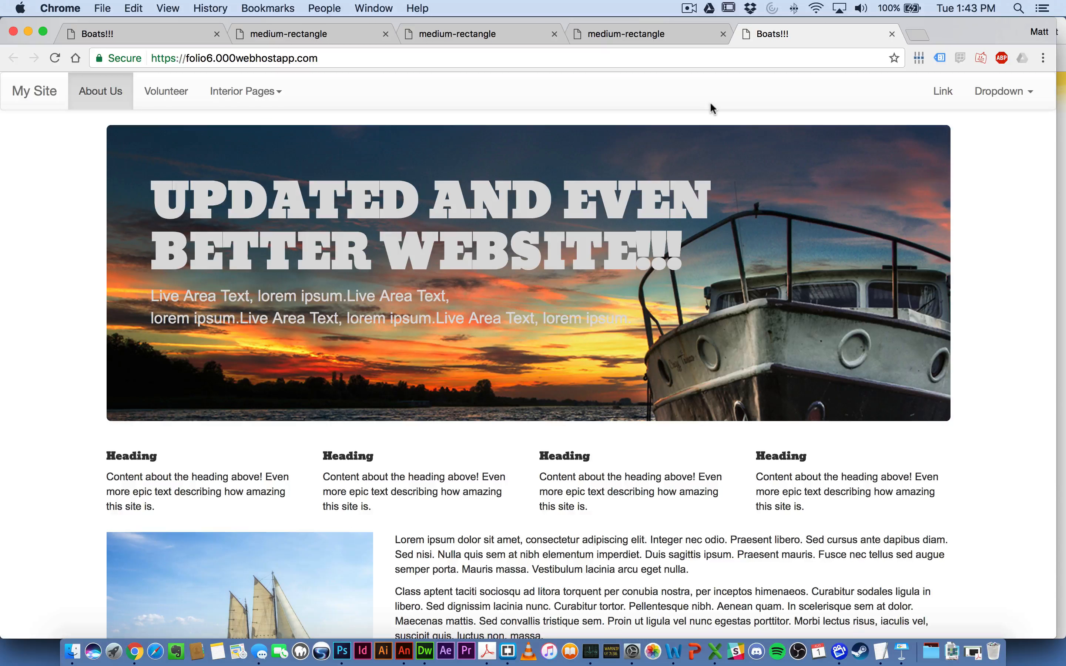
- Switch to Animate, scrub the banner's timeline from frame 1 to frame 52 and publish the document
{"action": "left_click", "coordinate": [405, 652]}
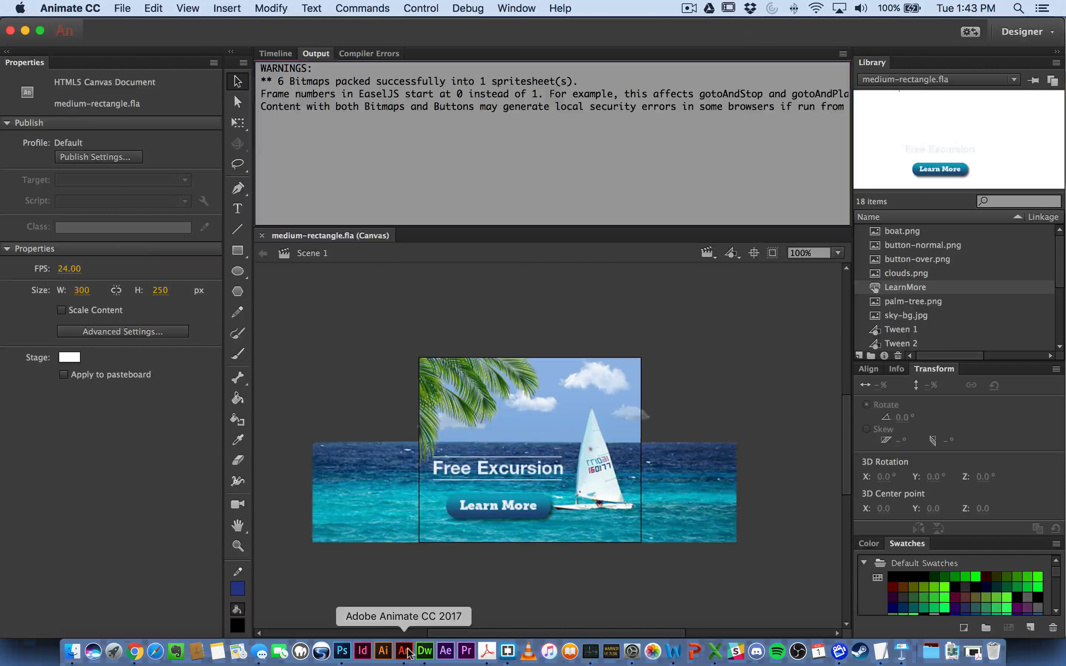
{"action": "left_click", "coordinate": [284, 53]}
{"action": "scroll", "coordinate": [599, 182], "scroll_direction": "left", "scroll_amount": 5}
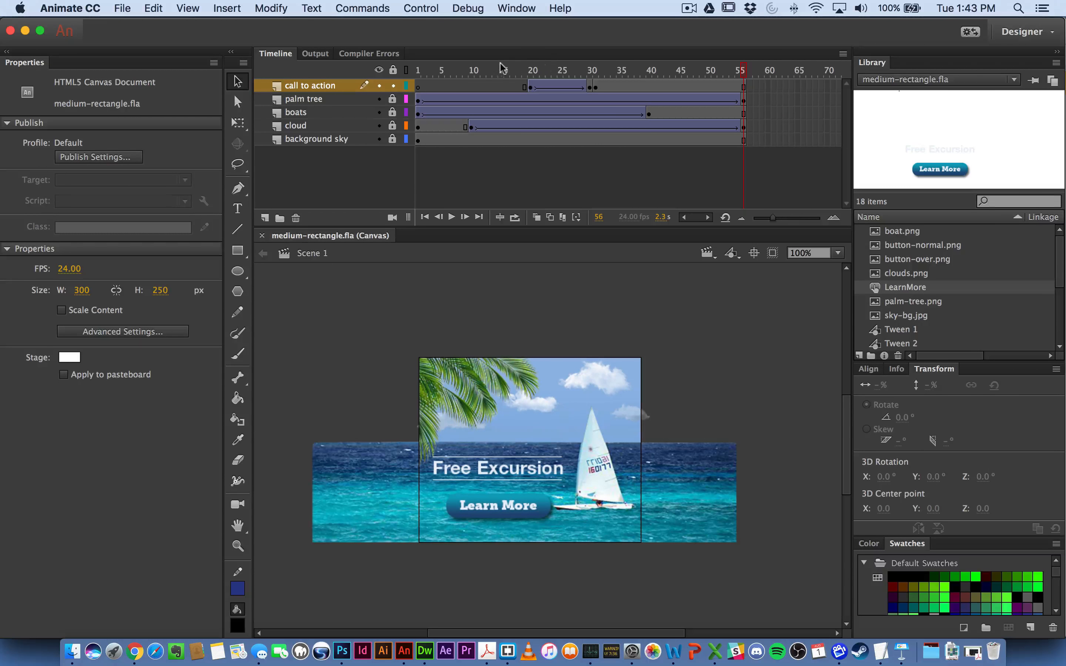
{"action": "left_click", "coordinate": [422, 67]}
{"action": "left_click_drag", "start_coordinate": [423, 67], "coordinate": [721, 71]}
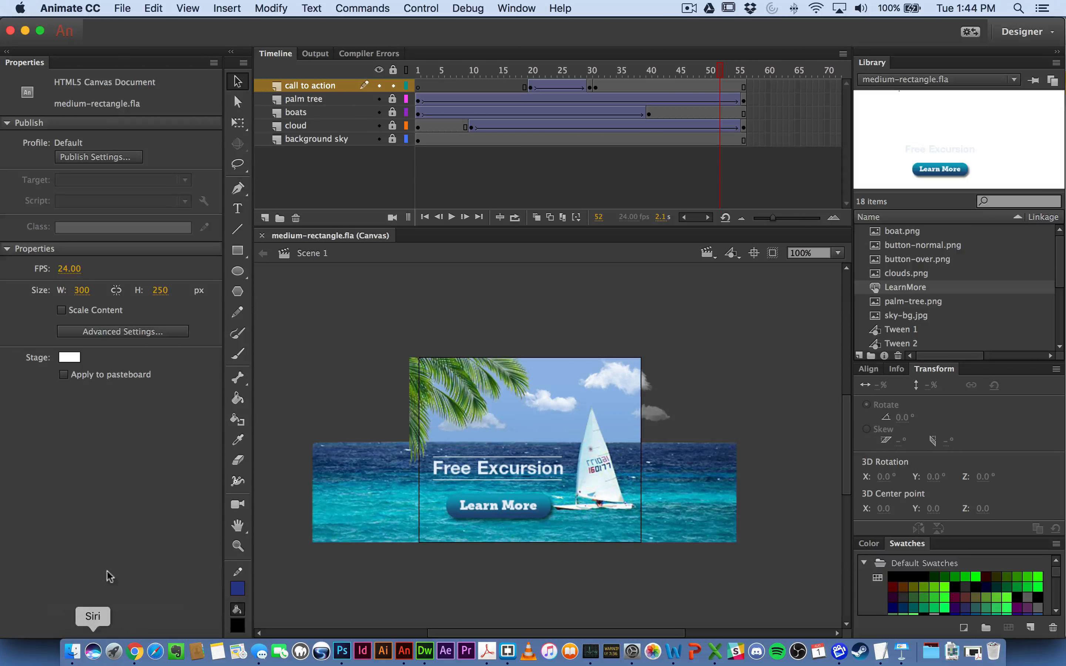
{"action": "left_click", "coordinate": [122, 8]}
{"action": "left_click", "coordinate": [152, 250]}
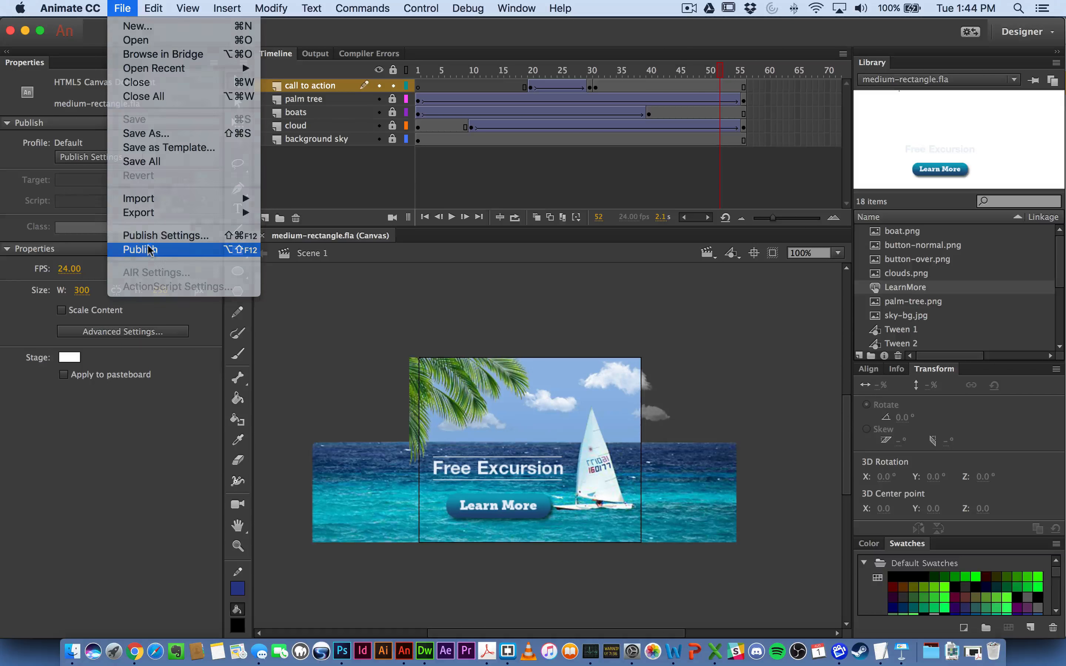
- Switch to Finder and examine the published files in the Working Demo folder, including the contents of the images folder
{"action": "left_click", "coordinate": [72, 651]}
{"action": "left_click_drag", "start_coordinate": [442, 429], "coordinate": [448, 286]}
{"action": "left_click_drag", "start_coordinate": [456, 399], "coordinate": [445, 285]}
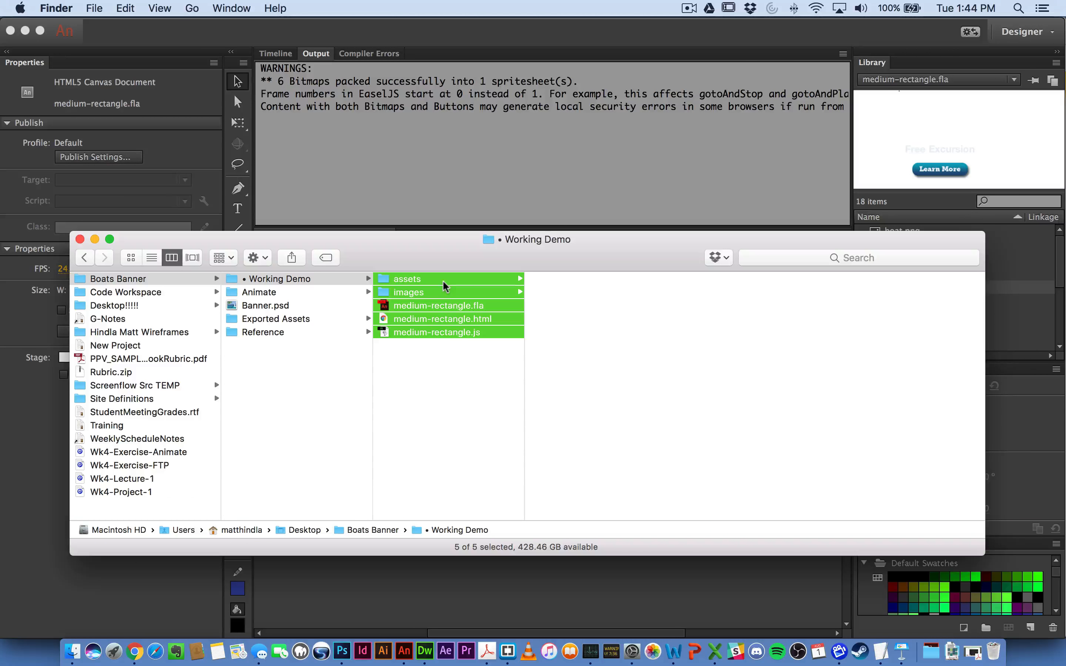
{"action": "left_click", "coordinate": [463, 389]}
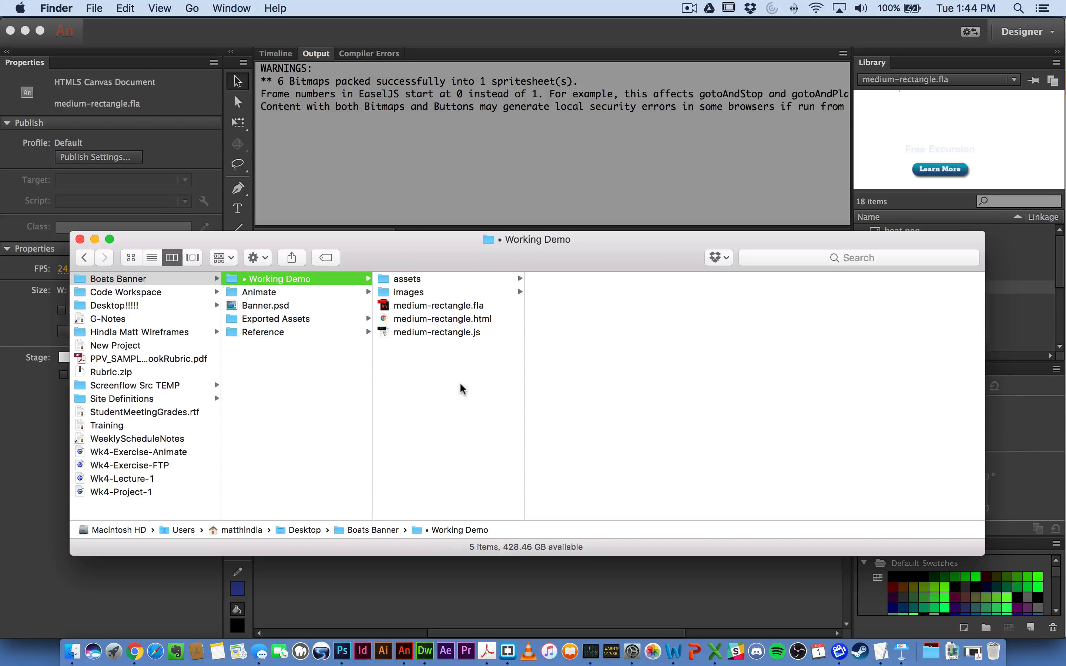
{"action": "left_click_drag", "start_coordinate": [462, 389], "coordinate": [454, 281]}
{"action": "left_click", "coordinate": [458, 390]}
{"action": "left_click", "coordinate": [460, 307]}
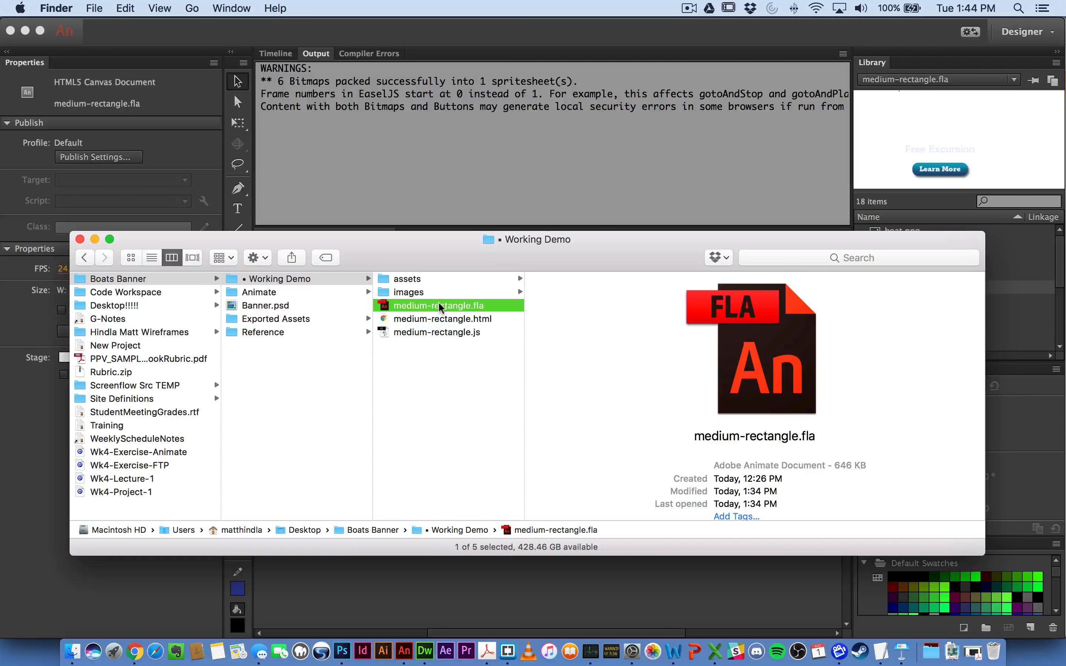
{"action": "left_click", "coordinate": [440, 320]}
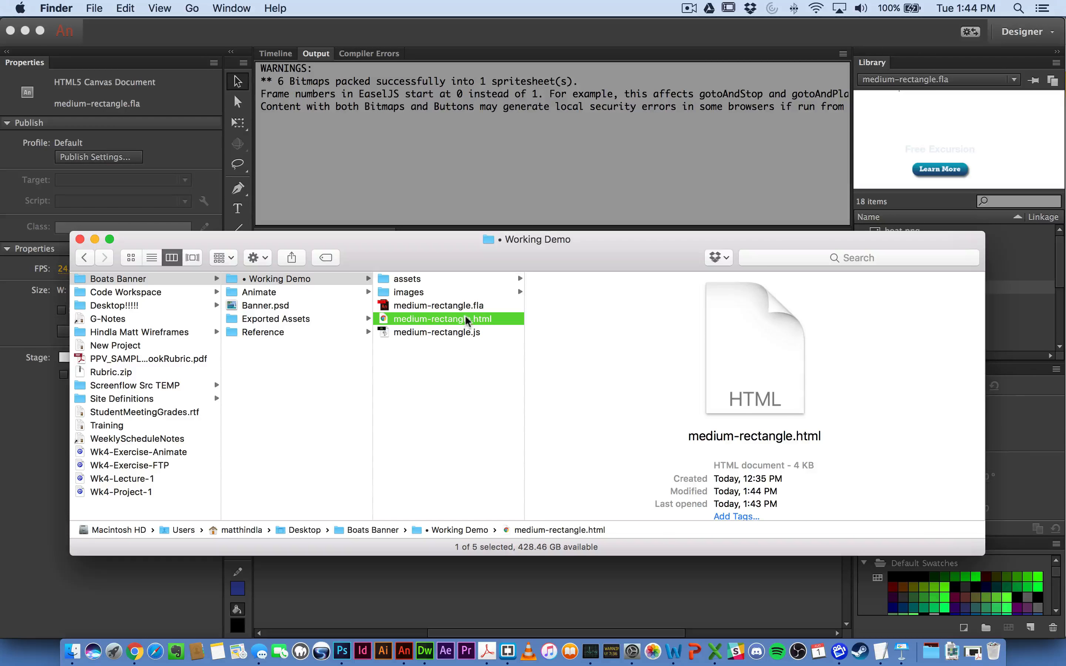
{"action": "left_click", "coordinate": [448, 294]}
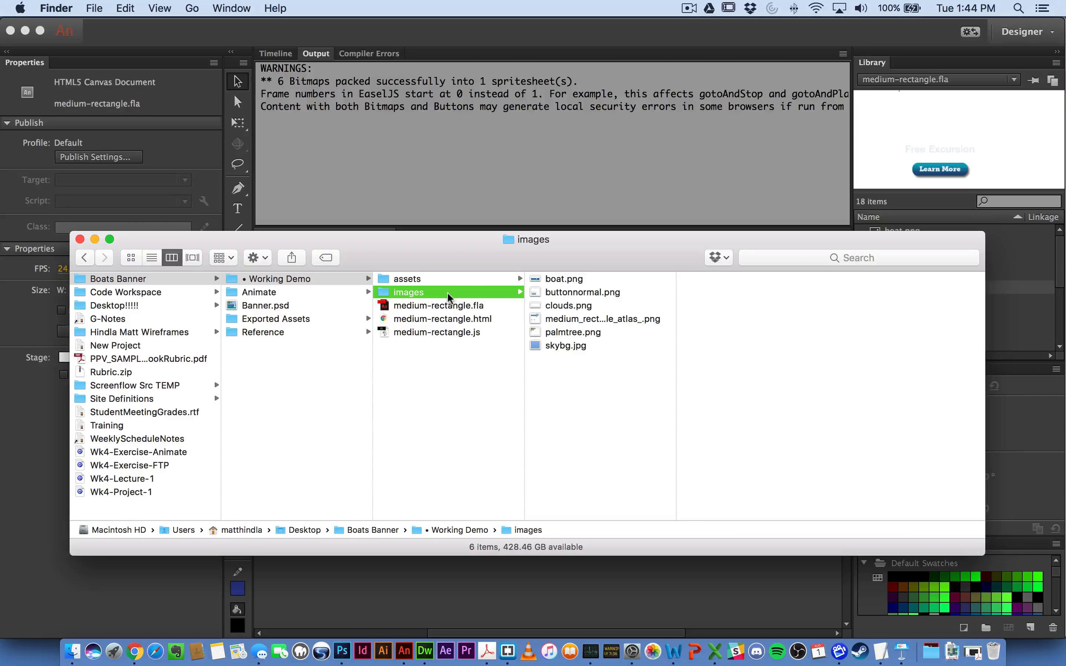
{"action": "key", "text": "Up"}
{"action": "key", "text": "Down"}
{"action": "key", "text": "Down"}
{"action": "key", "text": "Up"}
{"action": "key", "text": "Down"}
{"action": "key", "text": "Down"}
{"action": "key", "text": "Left"}
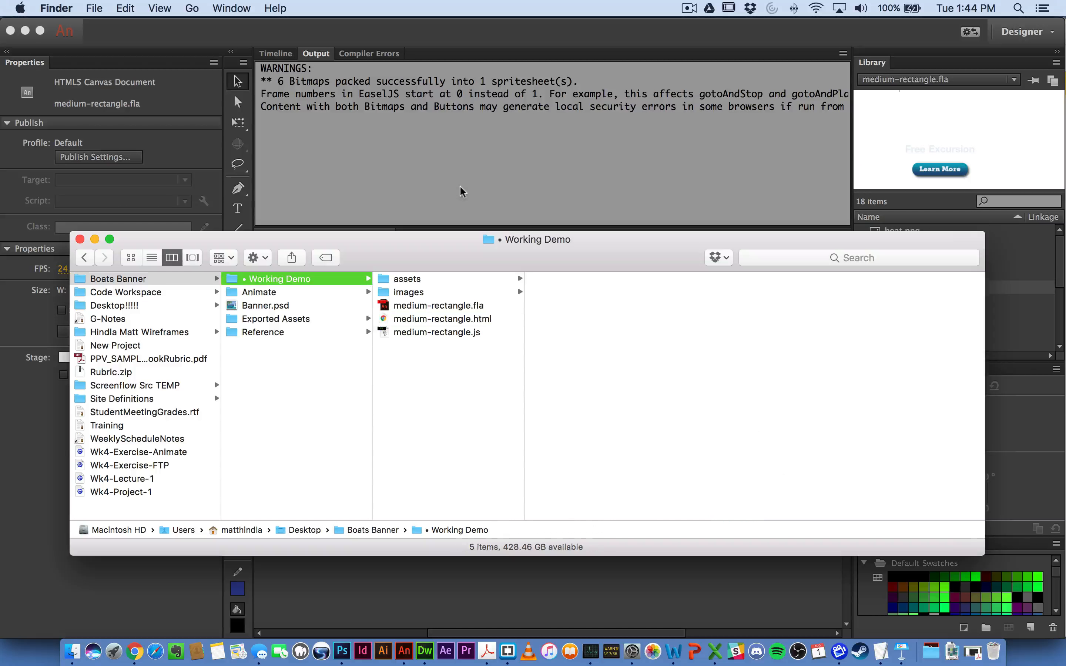
- Return to Animate and scrub the banner's timeline back to frame 1
{"action": "left_click", "coordinate": [461, 172]}
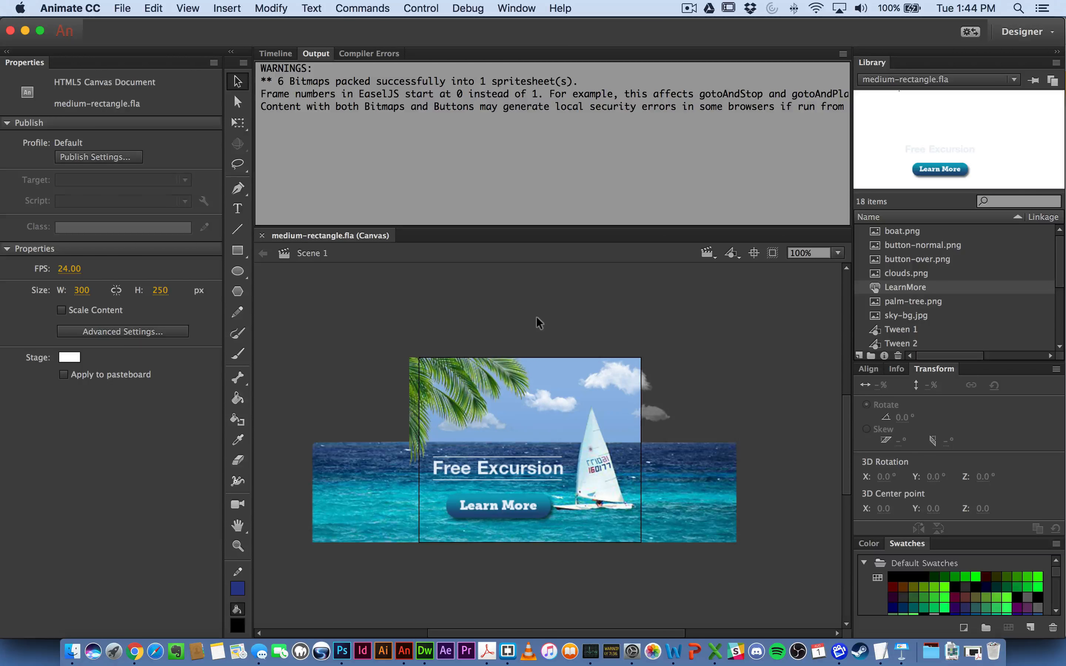
{"action": "left_click", "coordinate": [278, 53]}
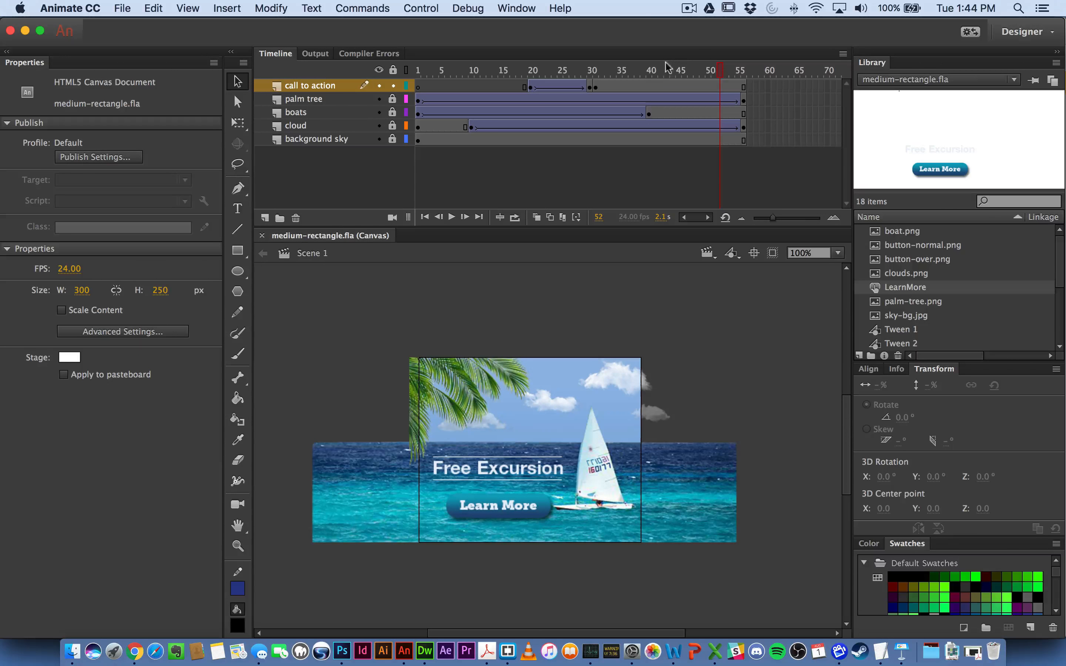
{"action": "left_click_drag", "start_coordinate": [721, 67], "coordinate": [417, 65]}
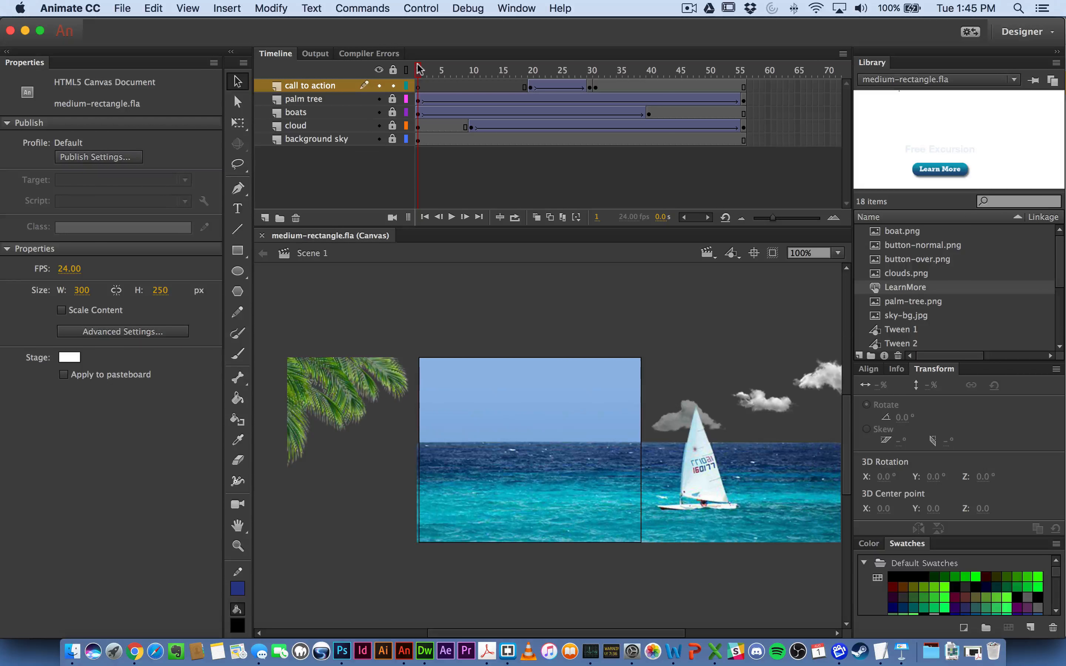